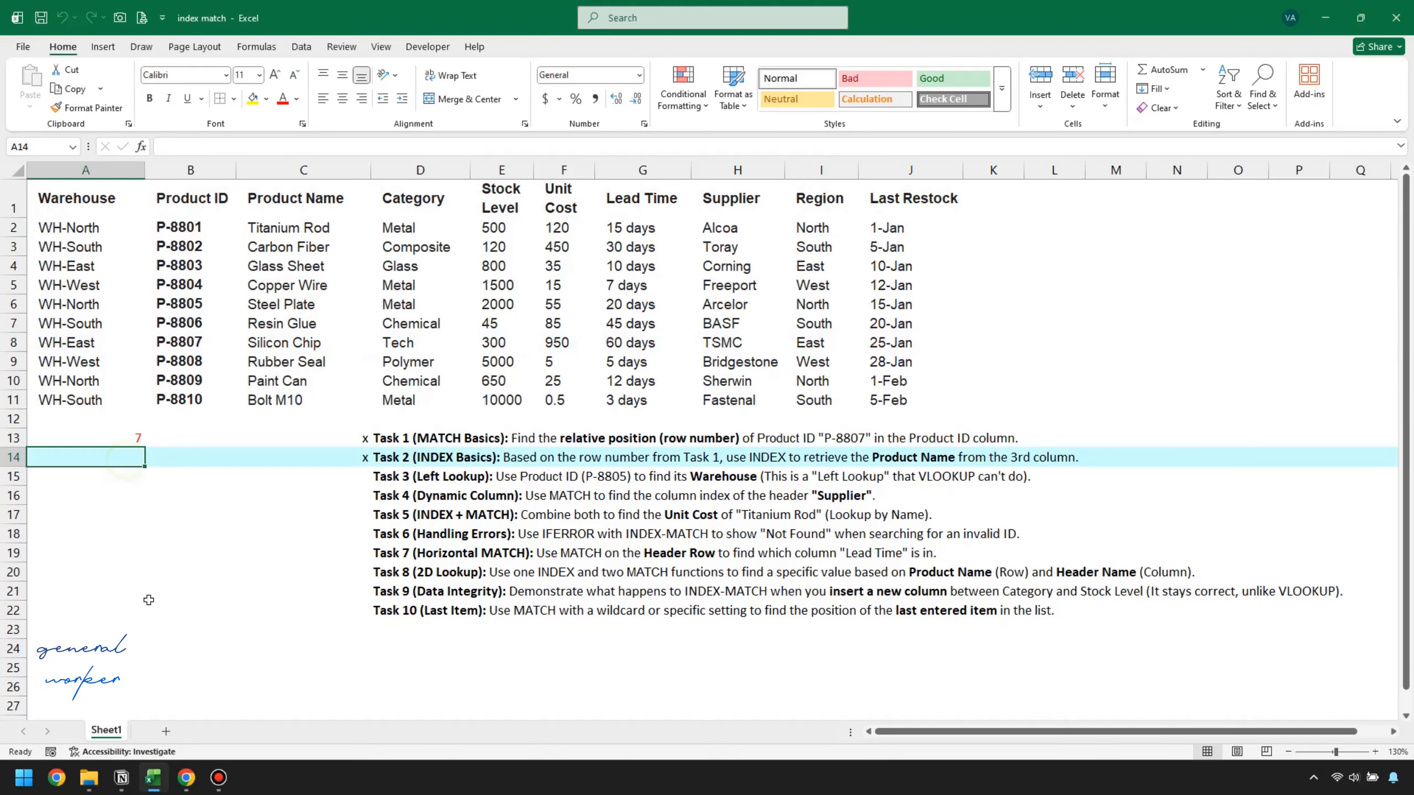
Enter =INDEX(C2:C11,7) in A14 to retrieve Task 2's product name, and compare it with the product table
type("=index")
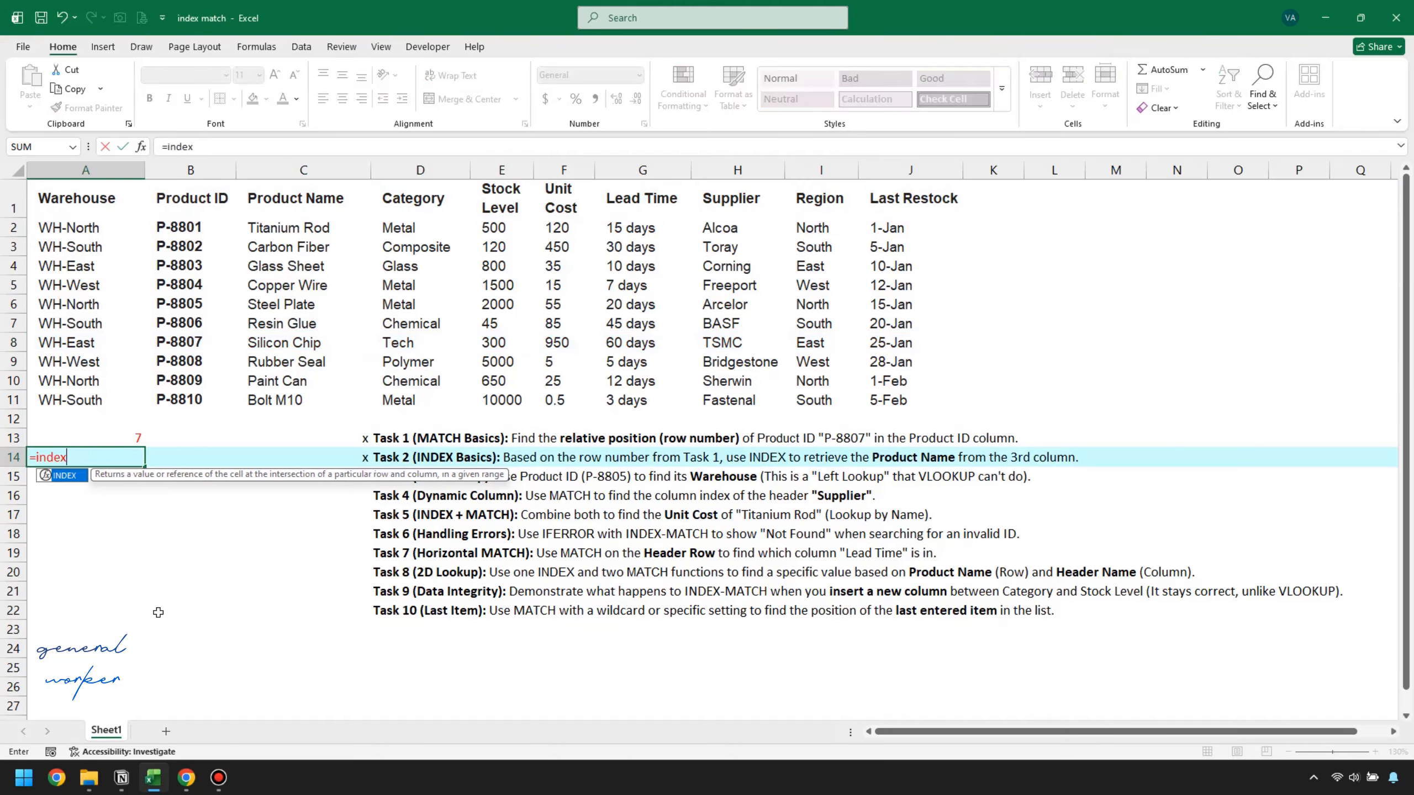
type("(")
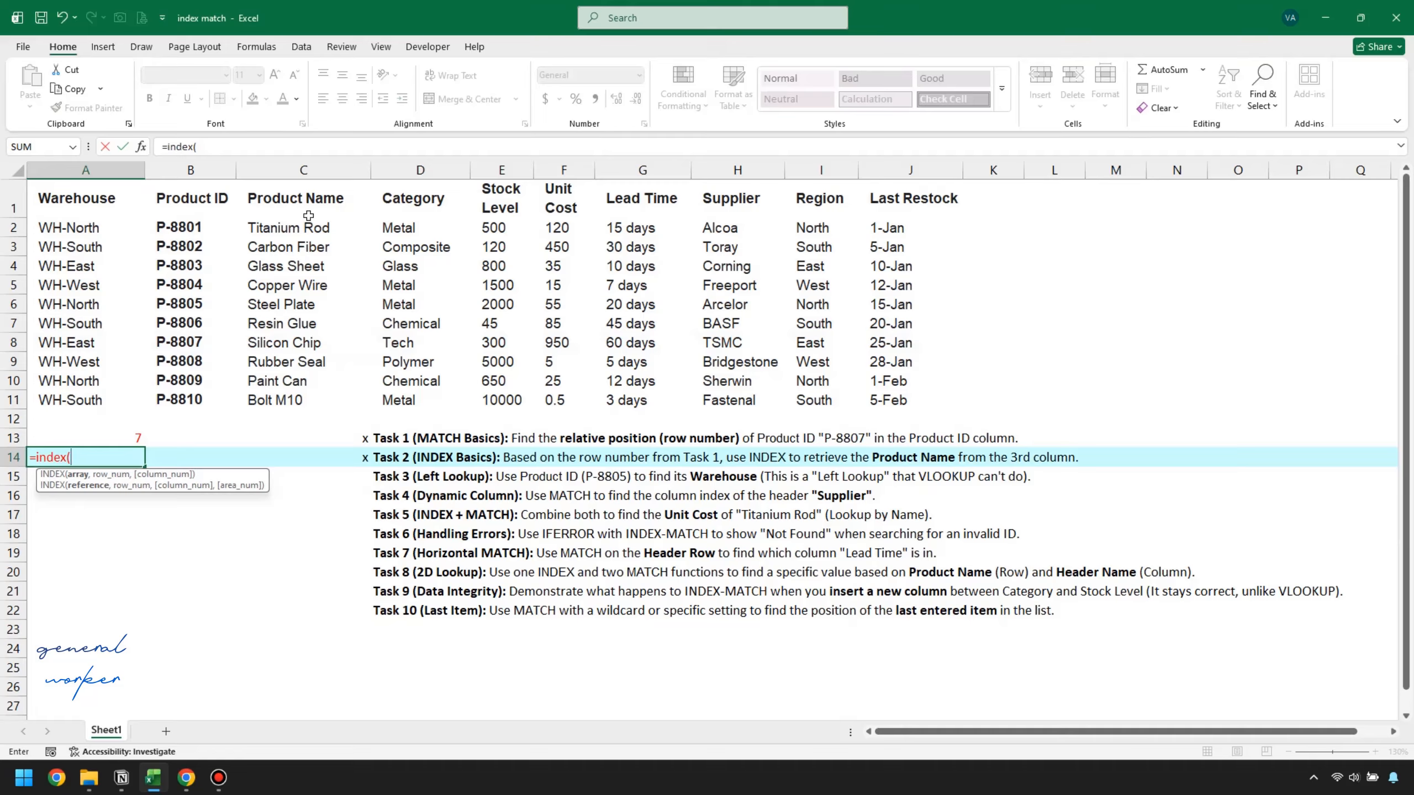
left_click_drag(298, 224, 297, 400)
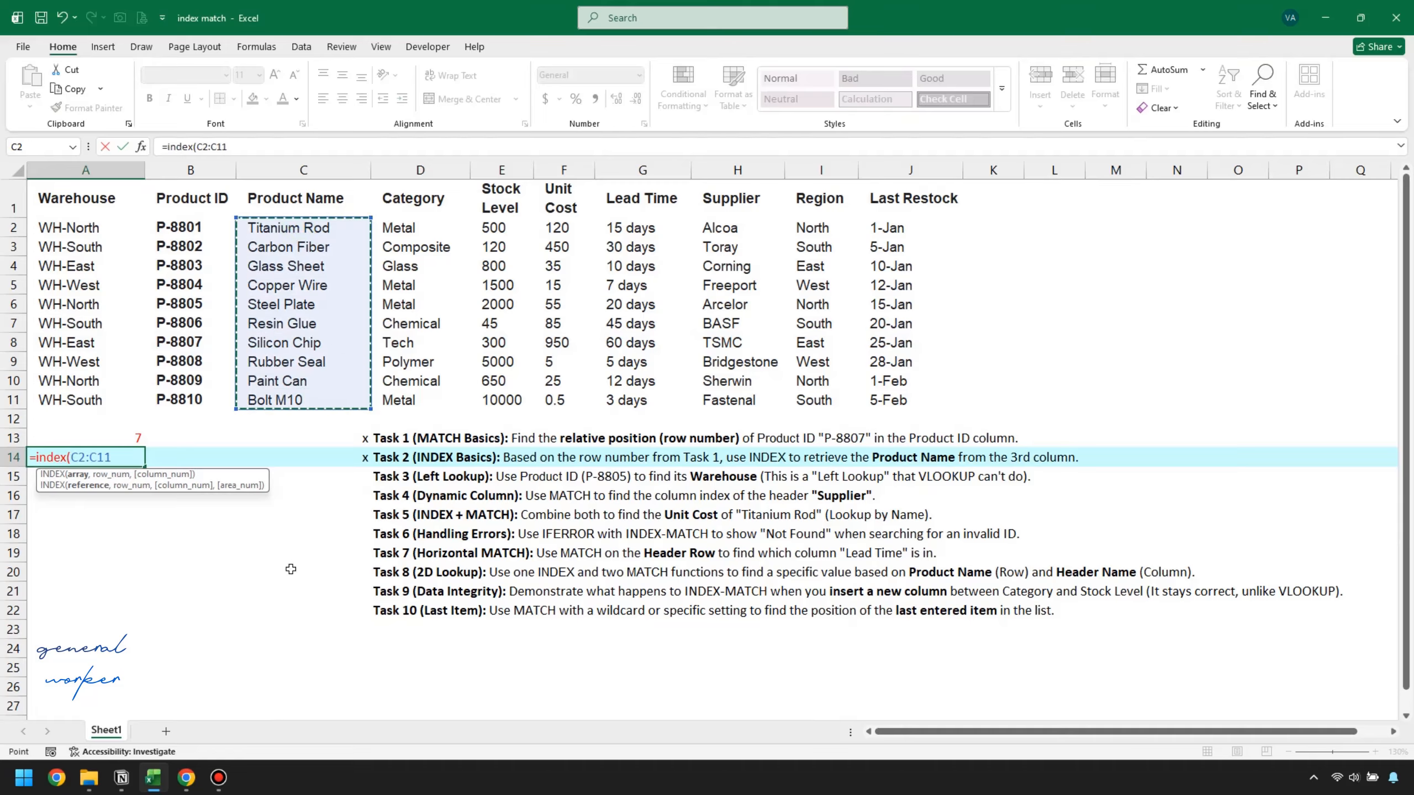
type(",7")
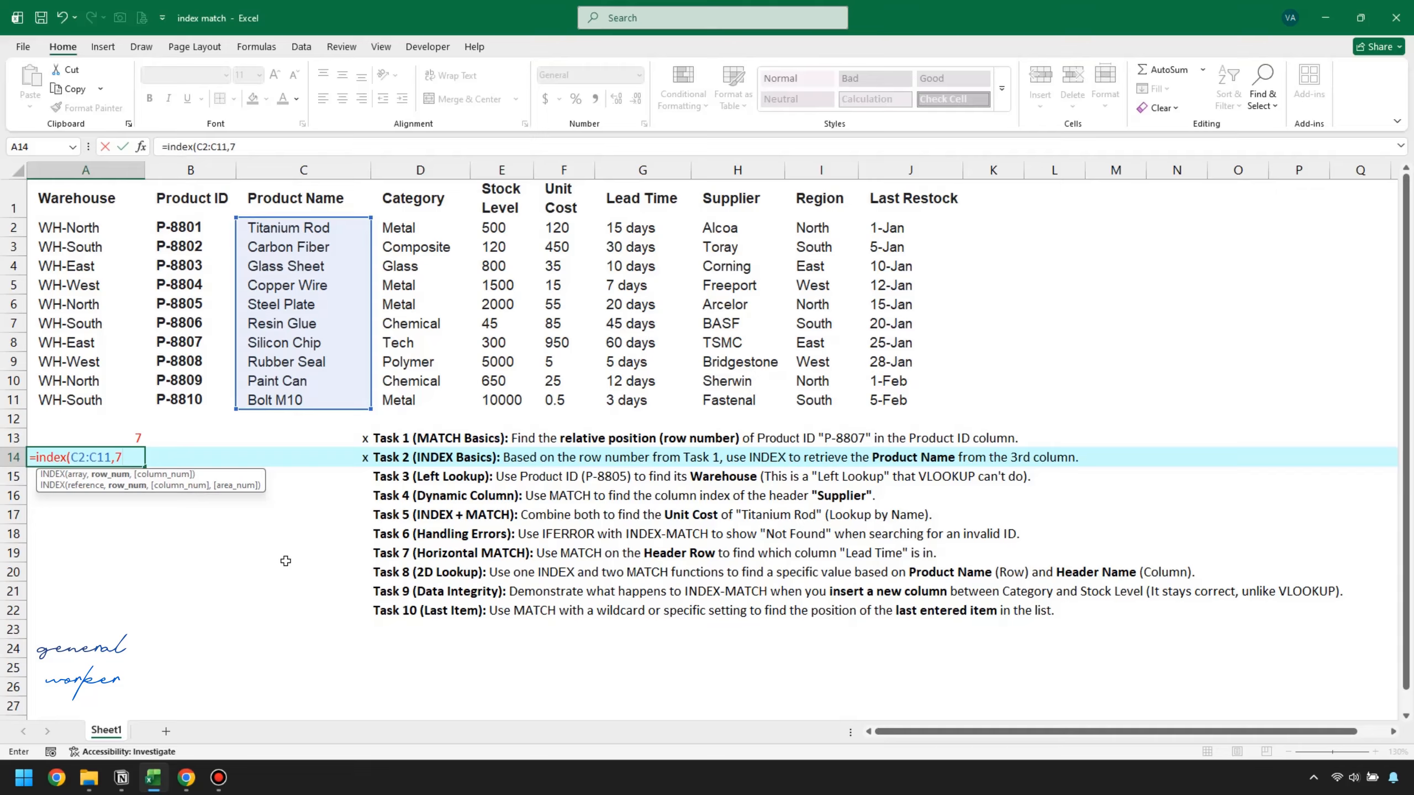
key("Return")
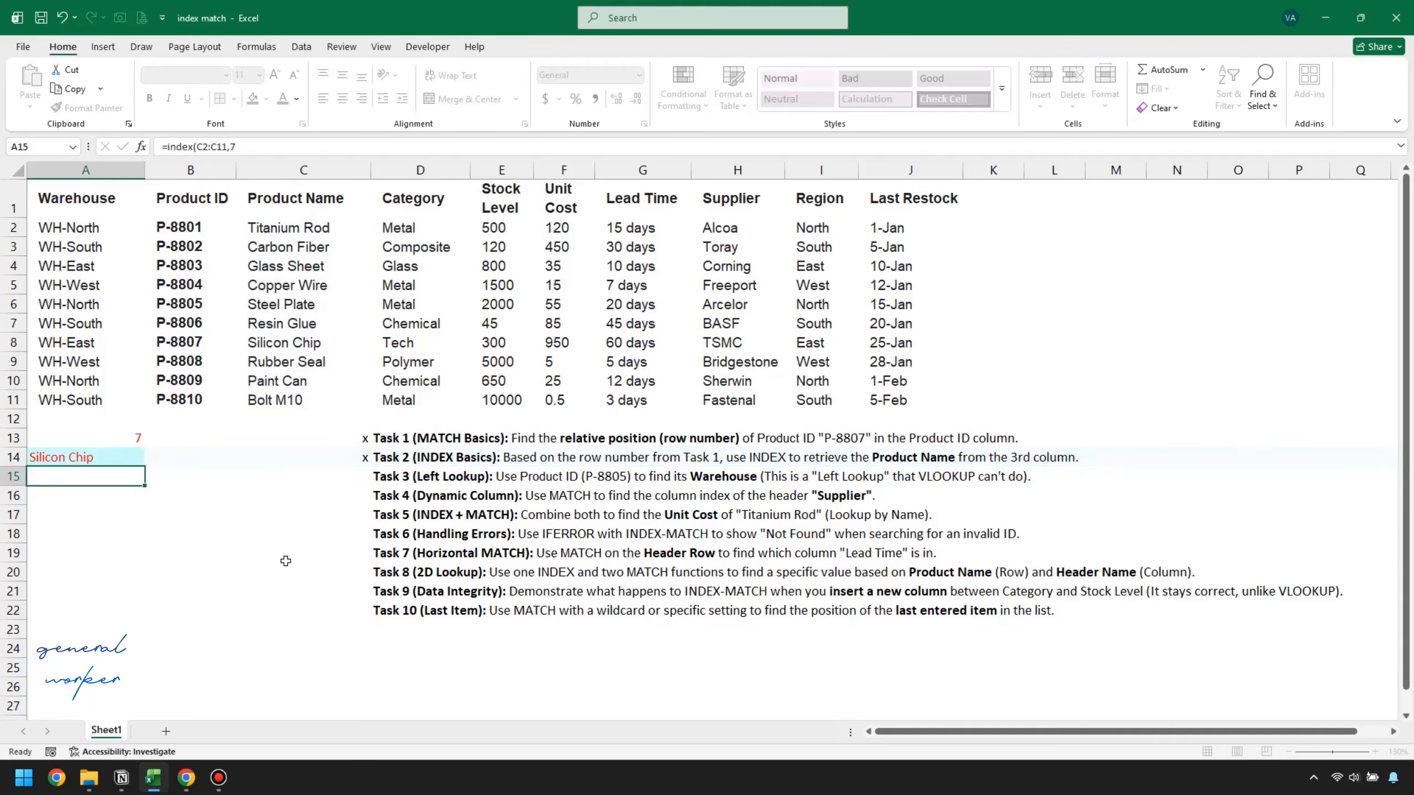
left_click(117, 456)
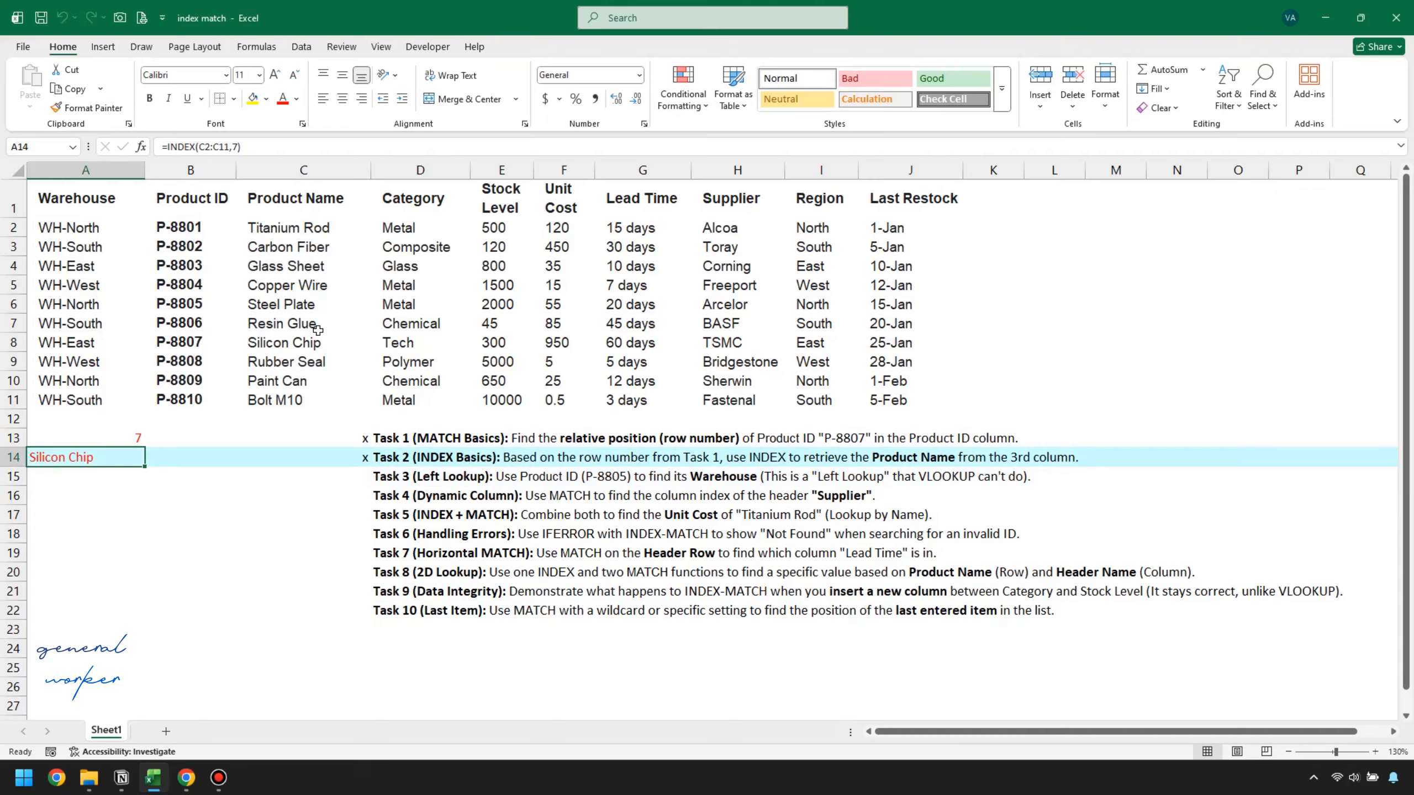
left_click(339, 351)
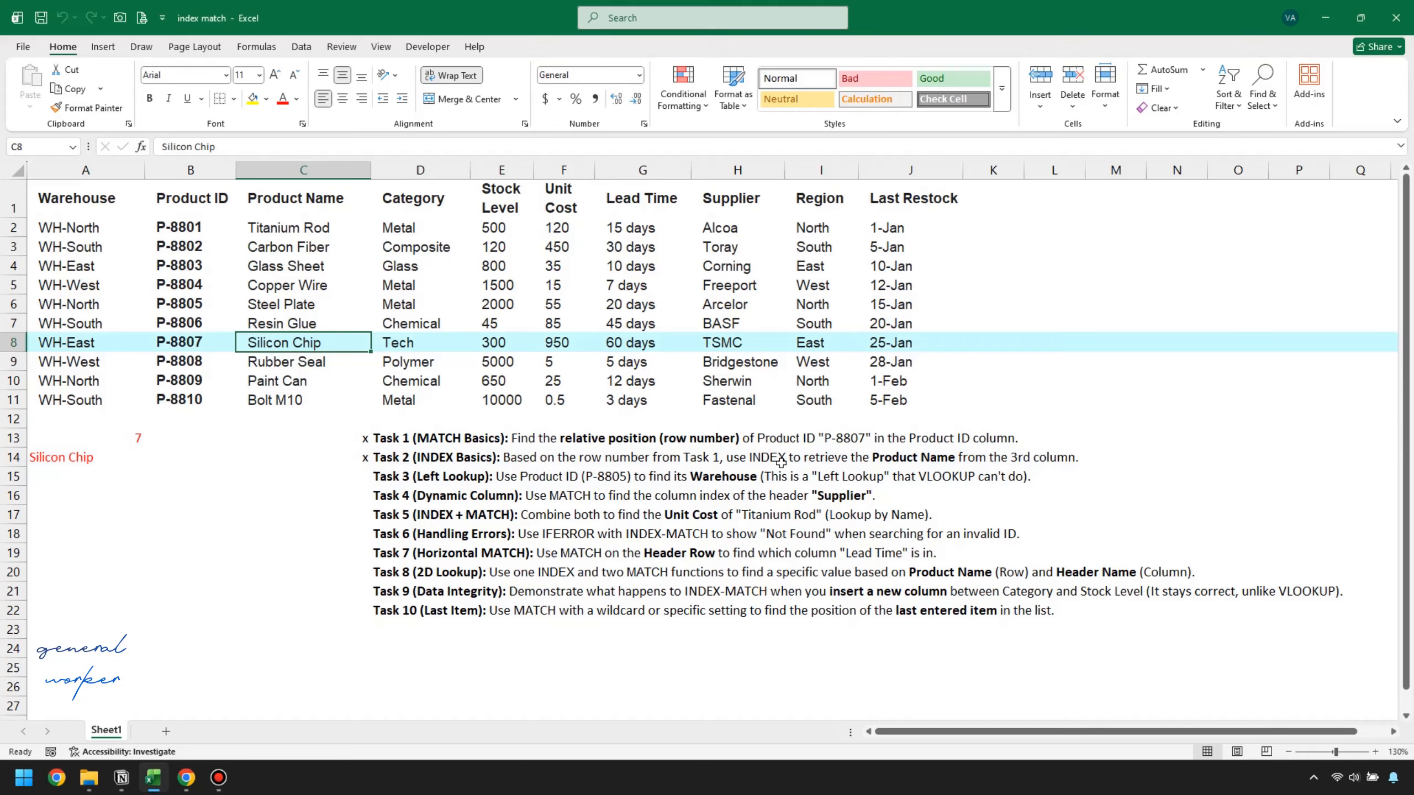
left_click(861, 442)
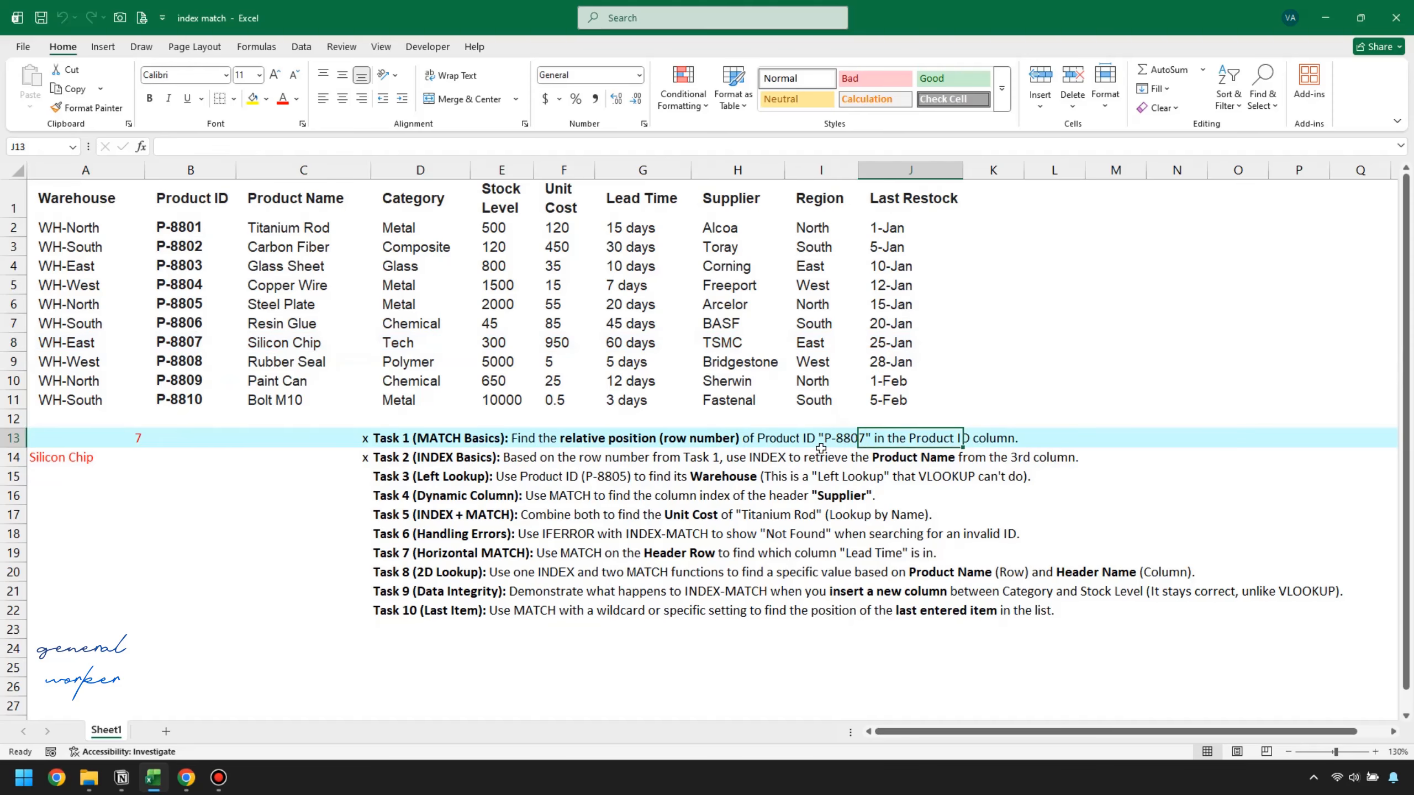
left_click(267, 348)
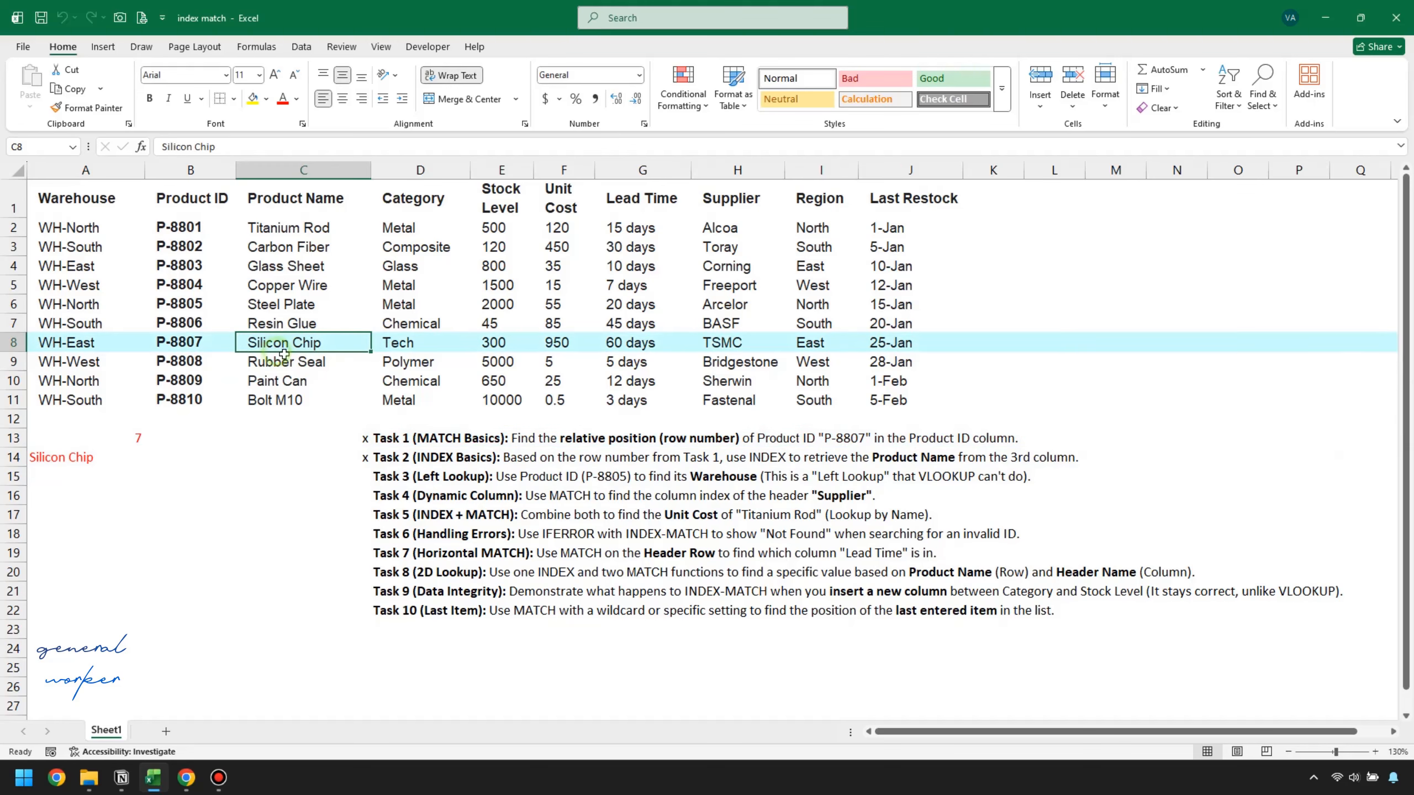
Add a column number of 1 to the INDEX formula in A14 and review the edited formula
left_click(115, 456)
double_click(117, 456)
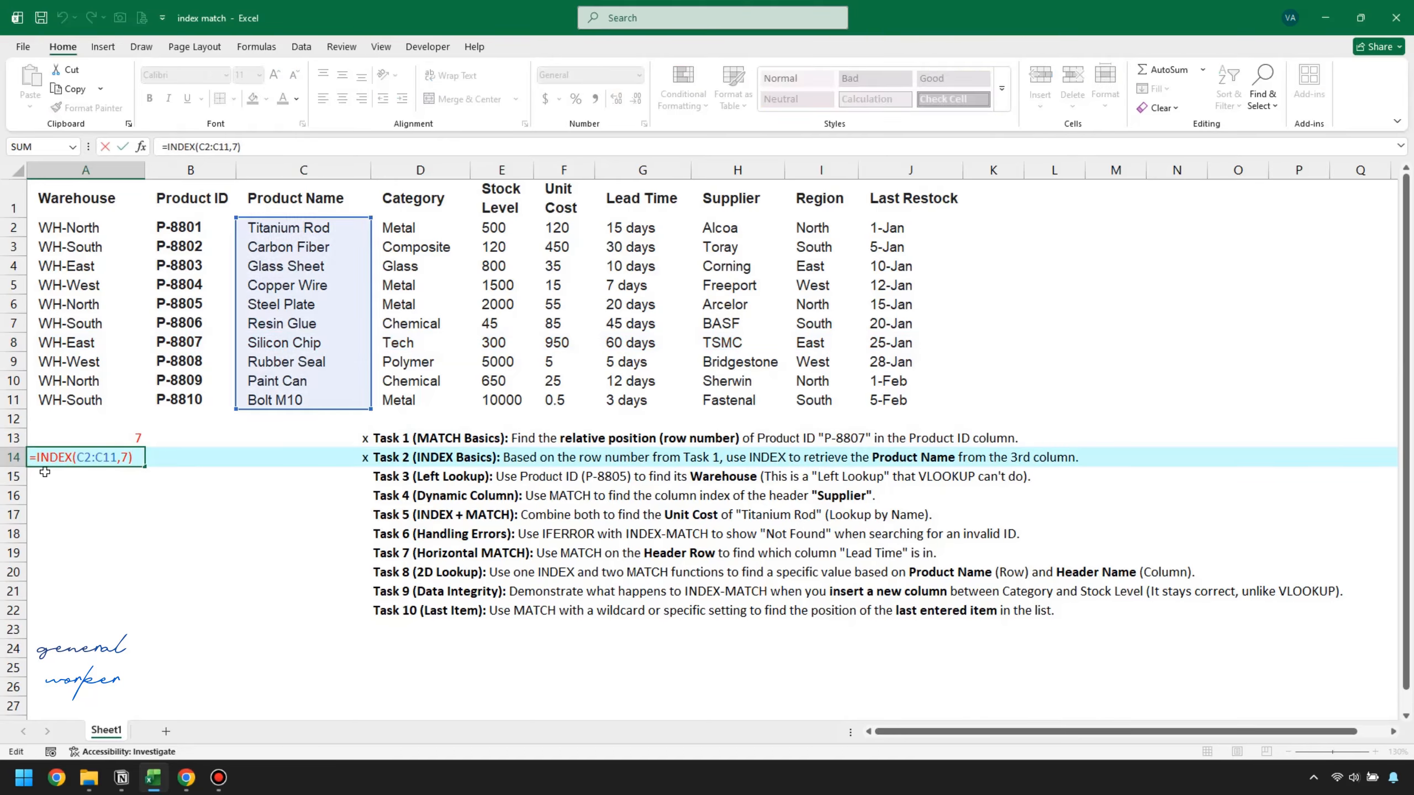
key("Left")
type(",")
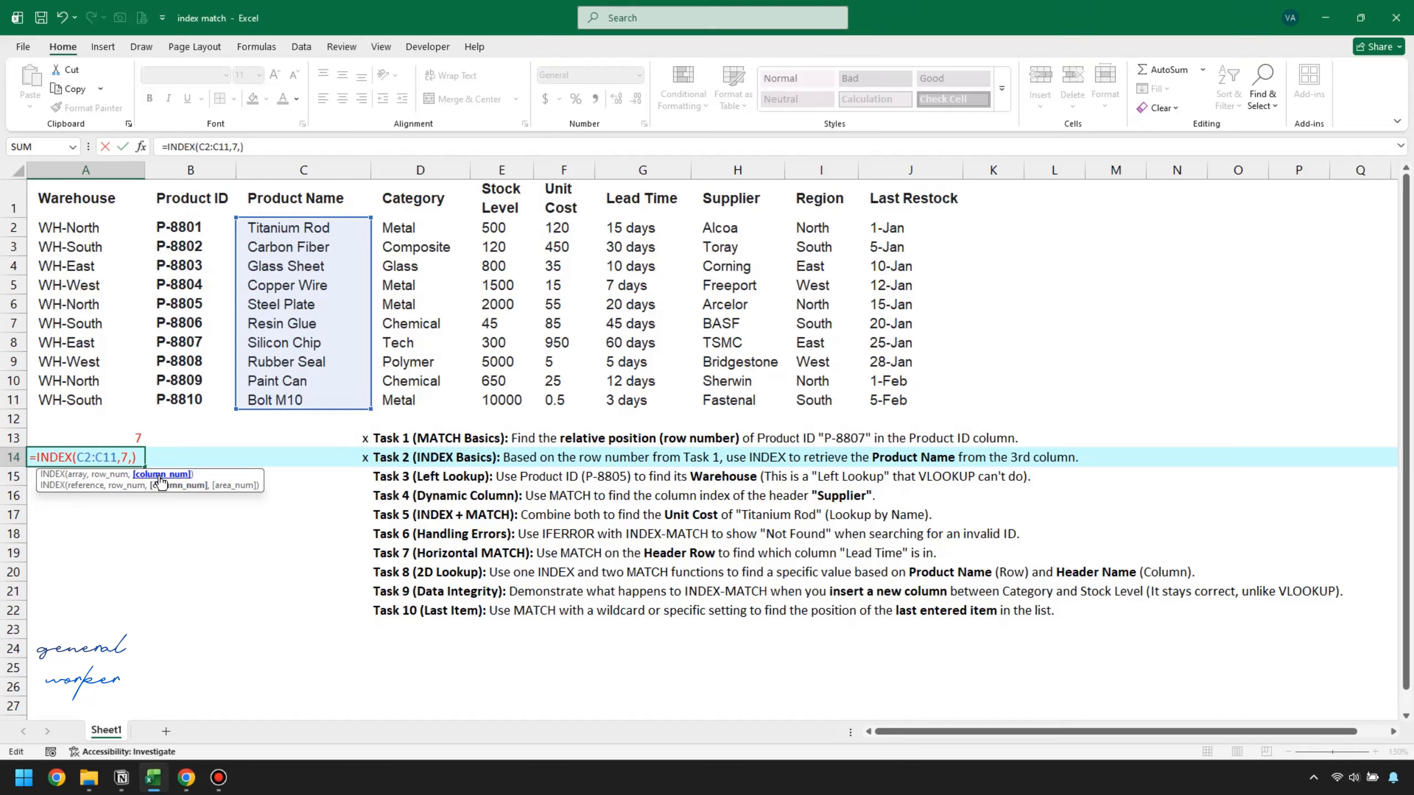
type("1")
key("Return")
left_click(103, 439)
left_click(112, 459)
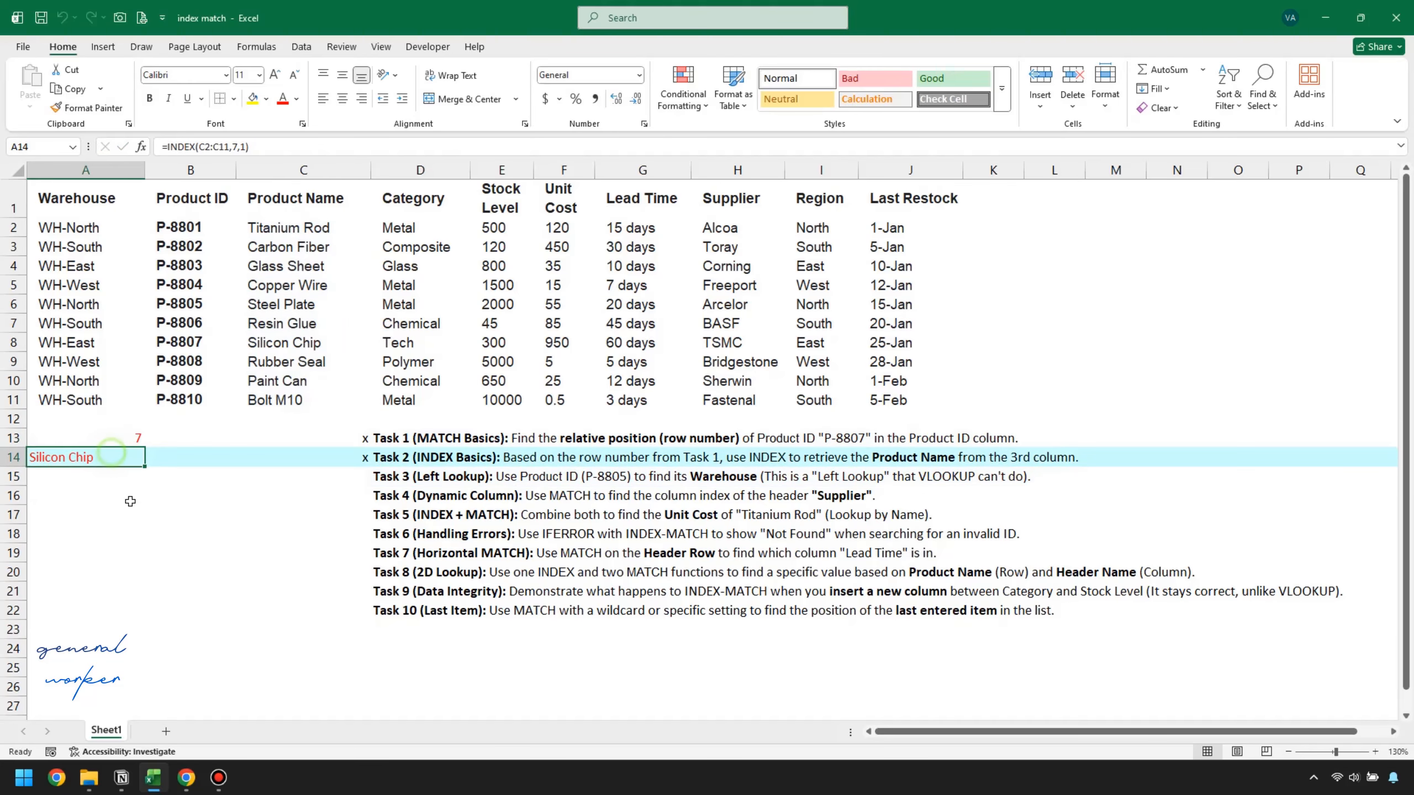
double_click(137, 459)
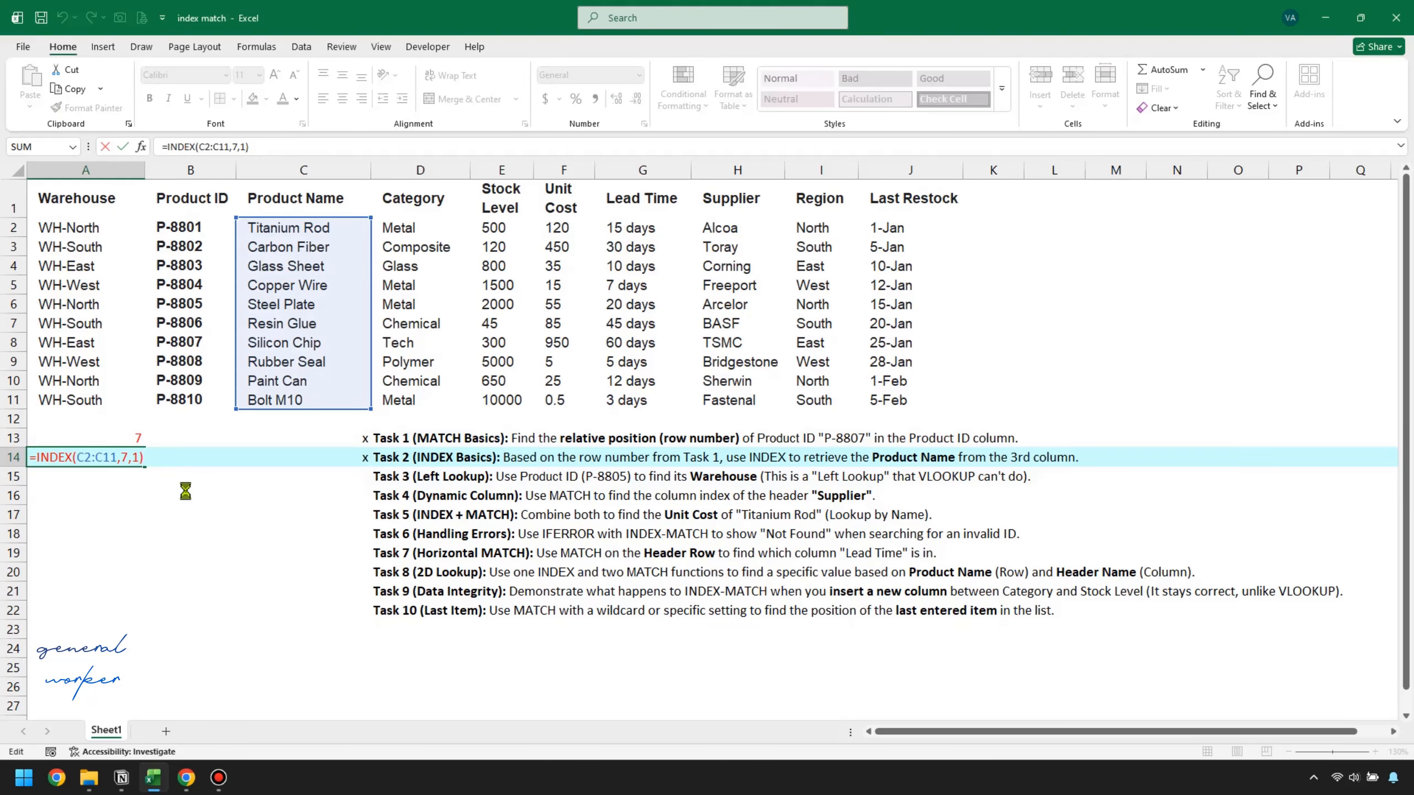
key("Return")
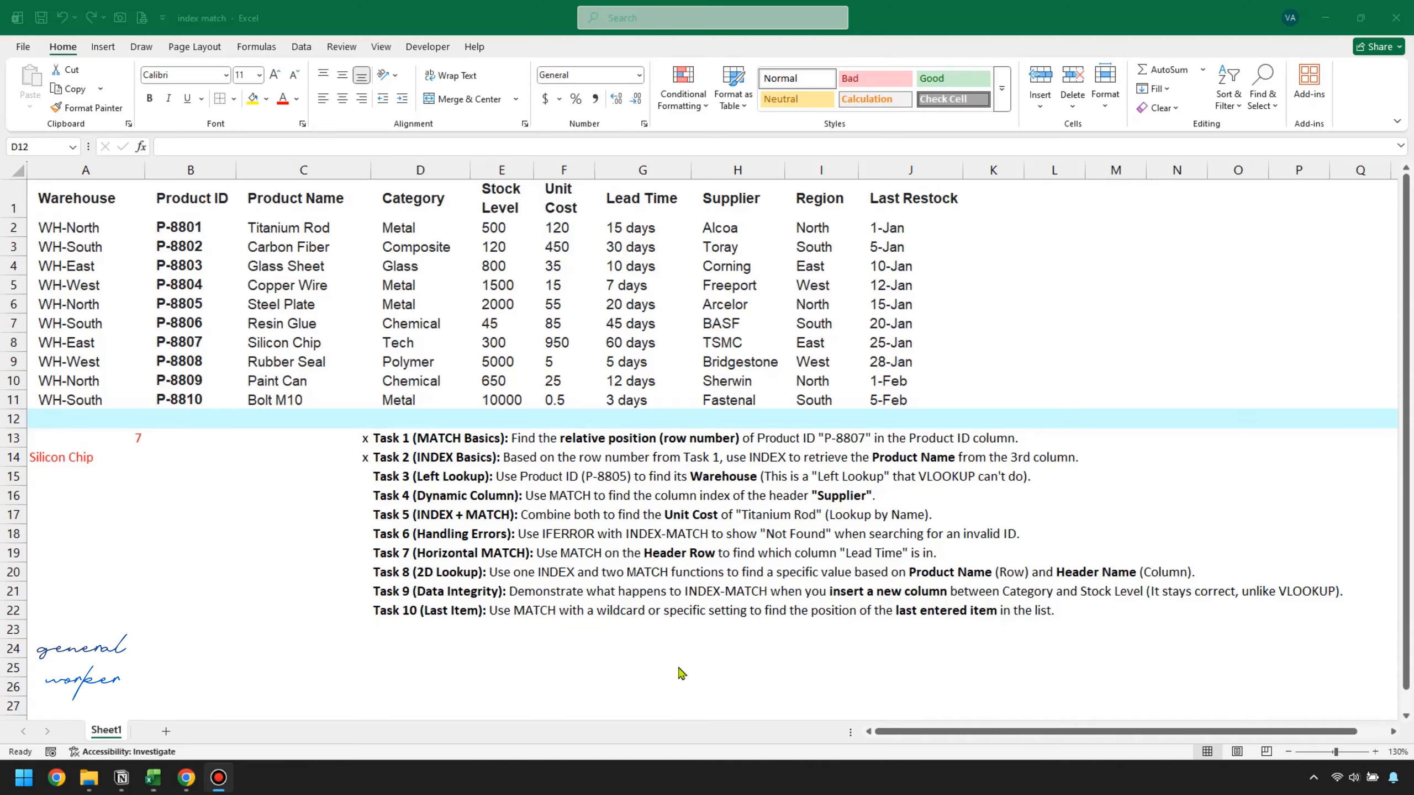
Start Task 3's left lookup in A15 with an INDEX formula that uses the Warehouse range A2:A11 as its array
left_click(390, 482)
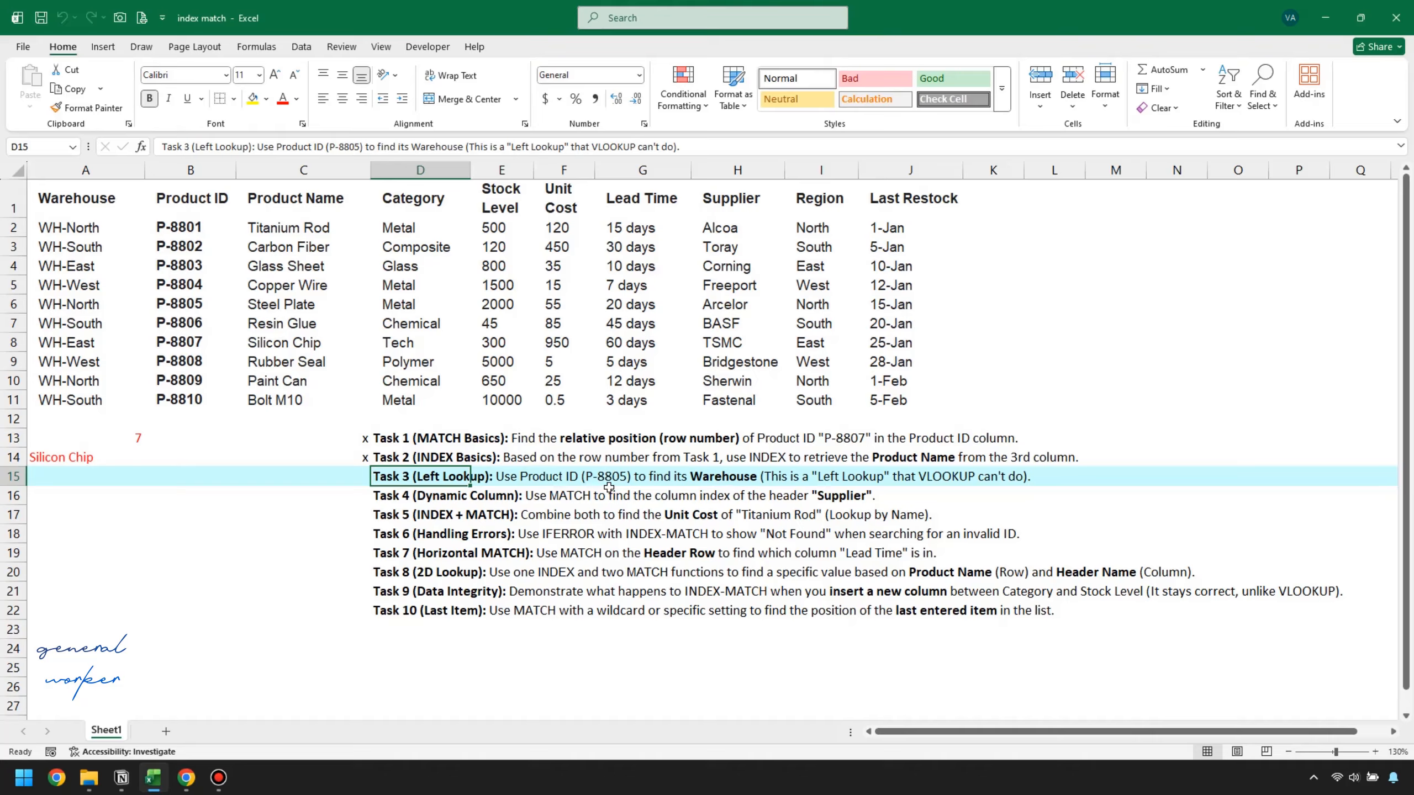
left_click(181, 301)
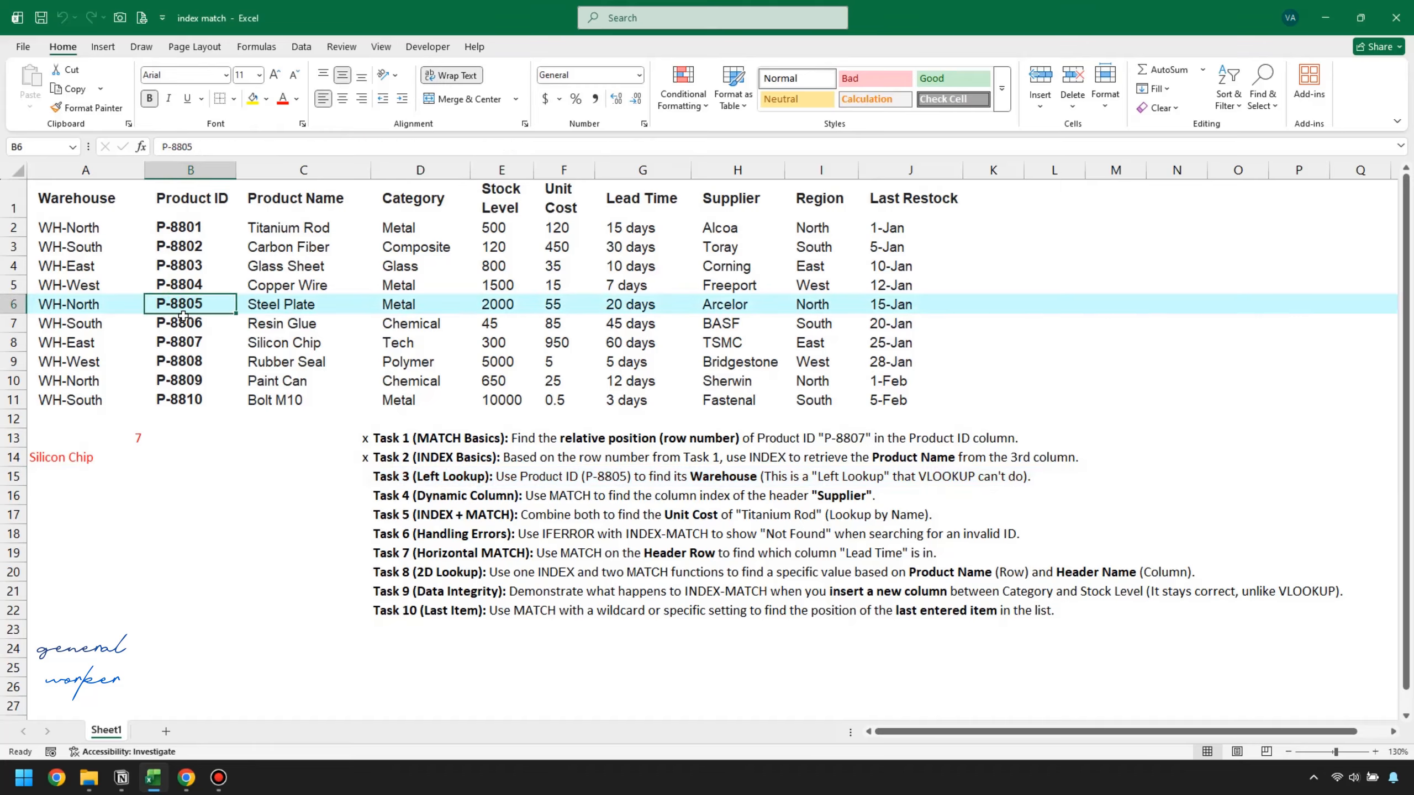
left_click(98, 305)
left_click(183, 312)
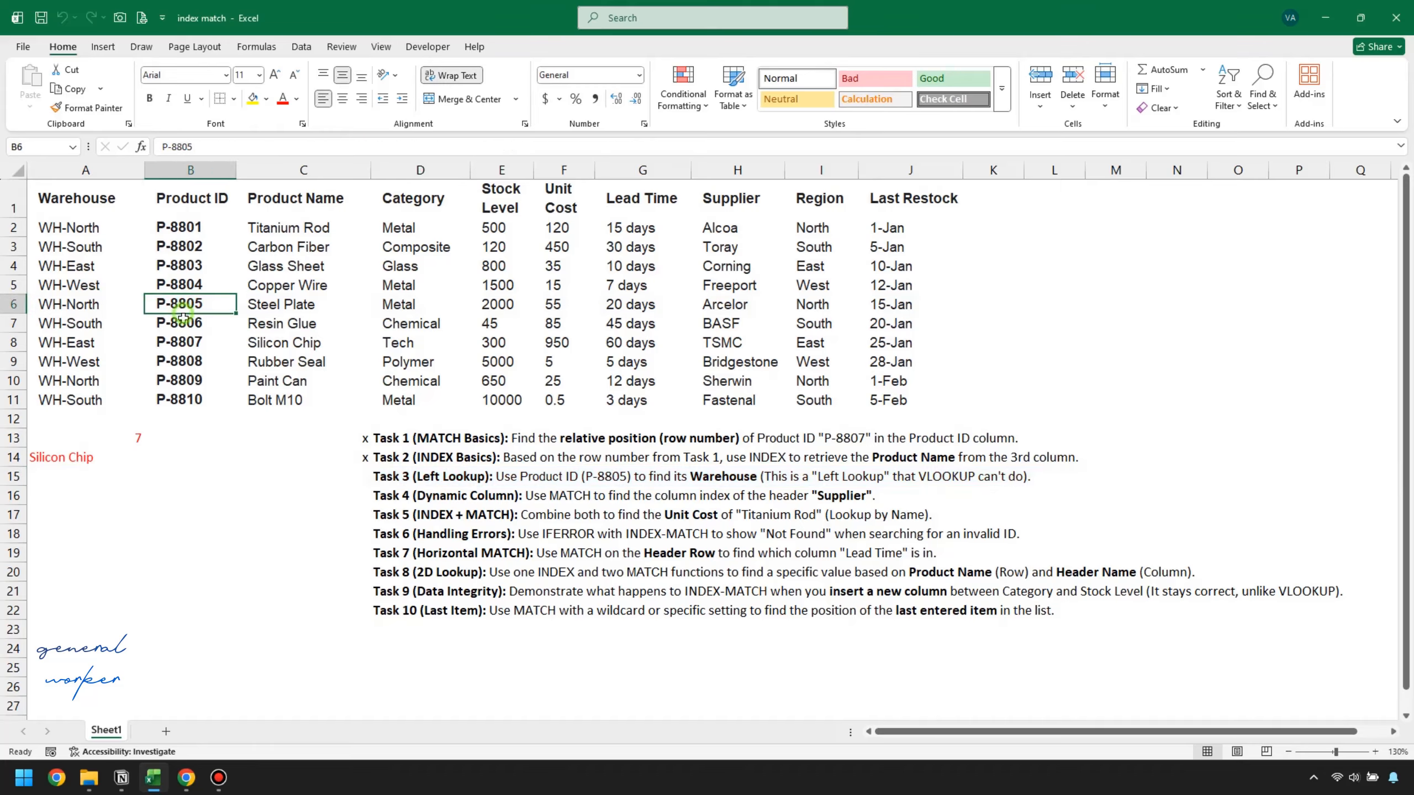
left_click(58, 477)
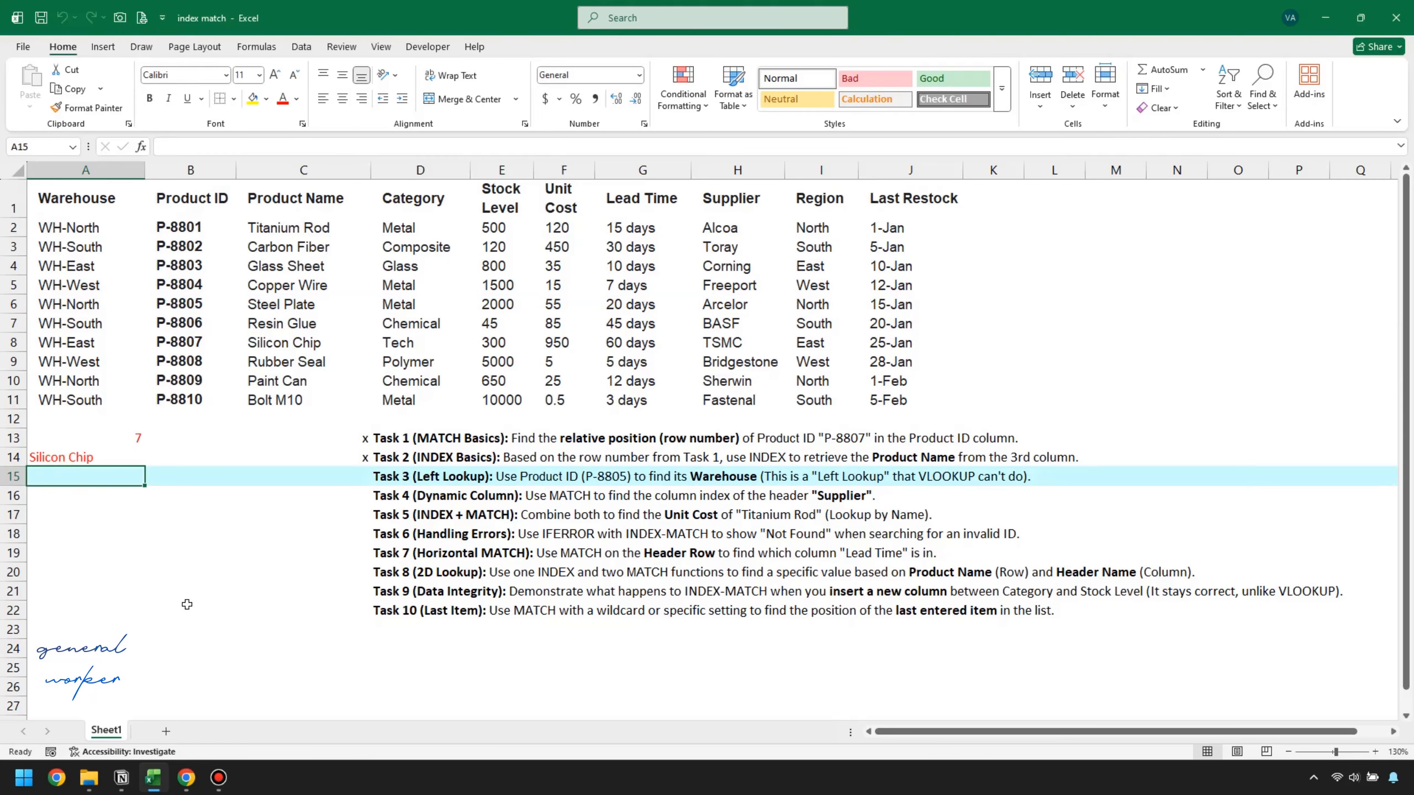
type("=i")
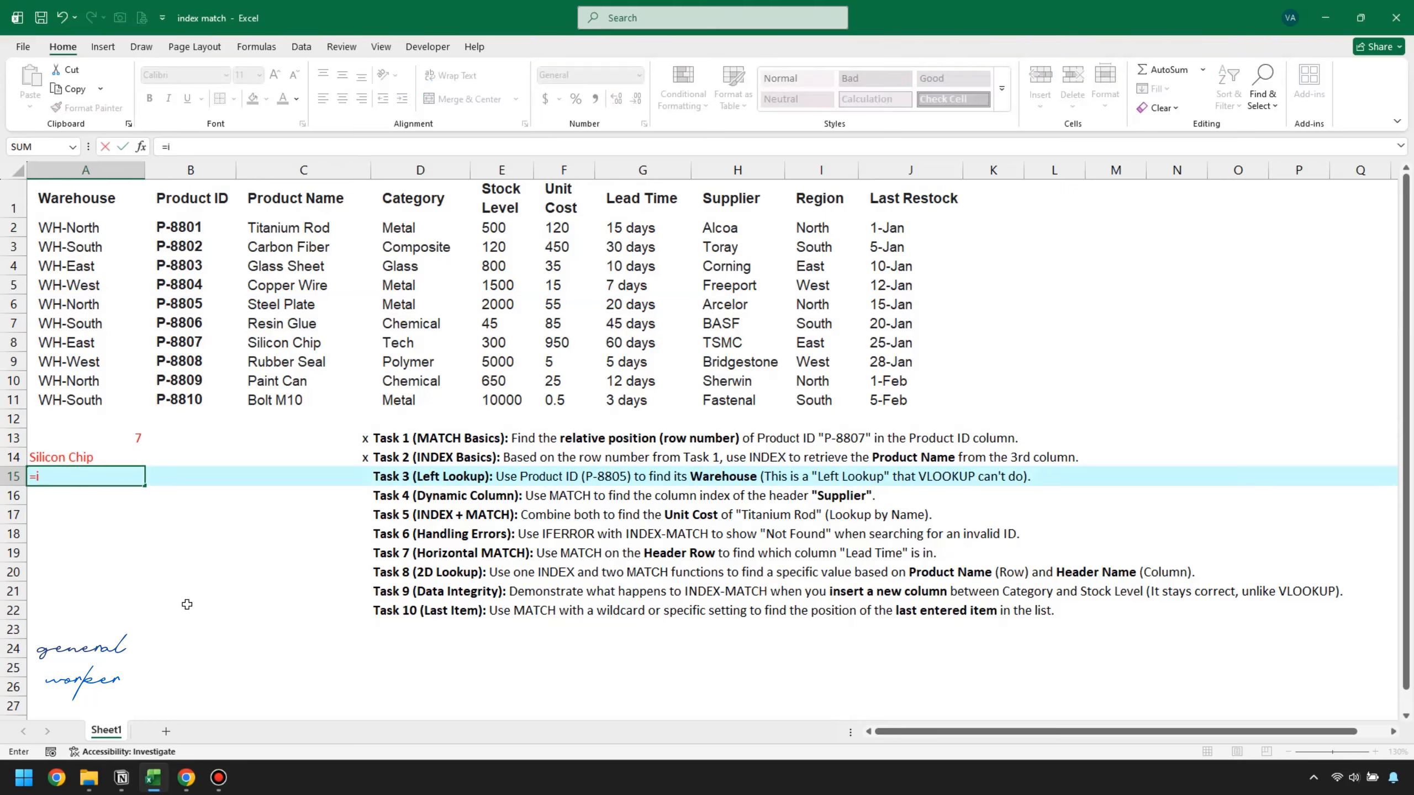
type("ndex")
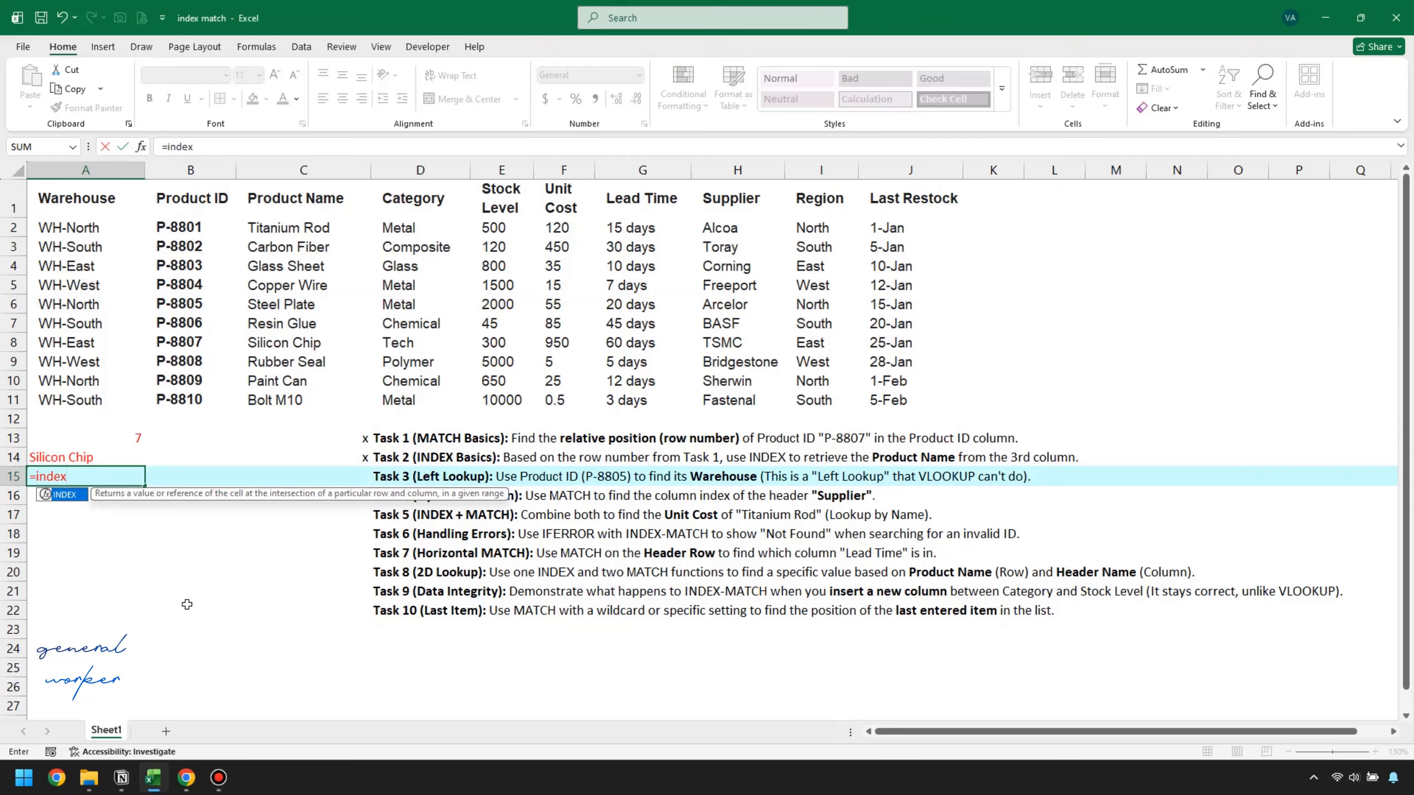
type("(")
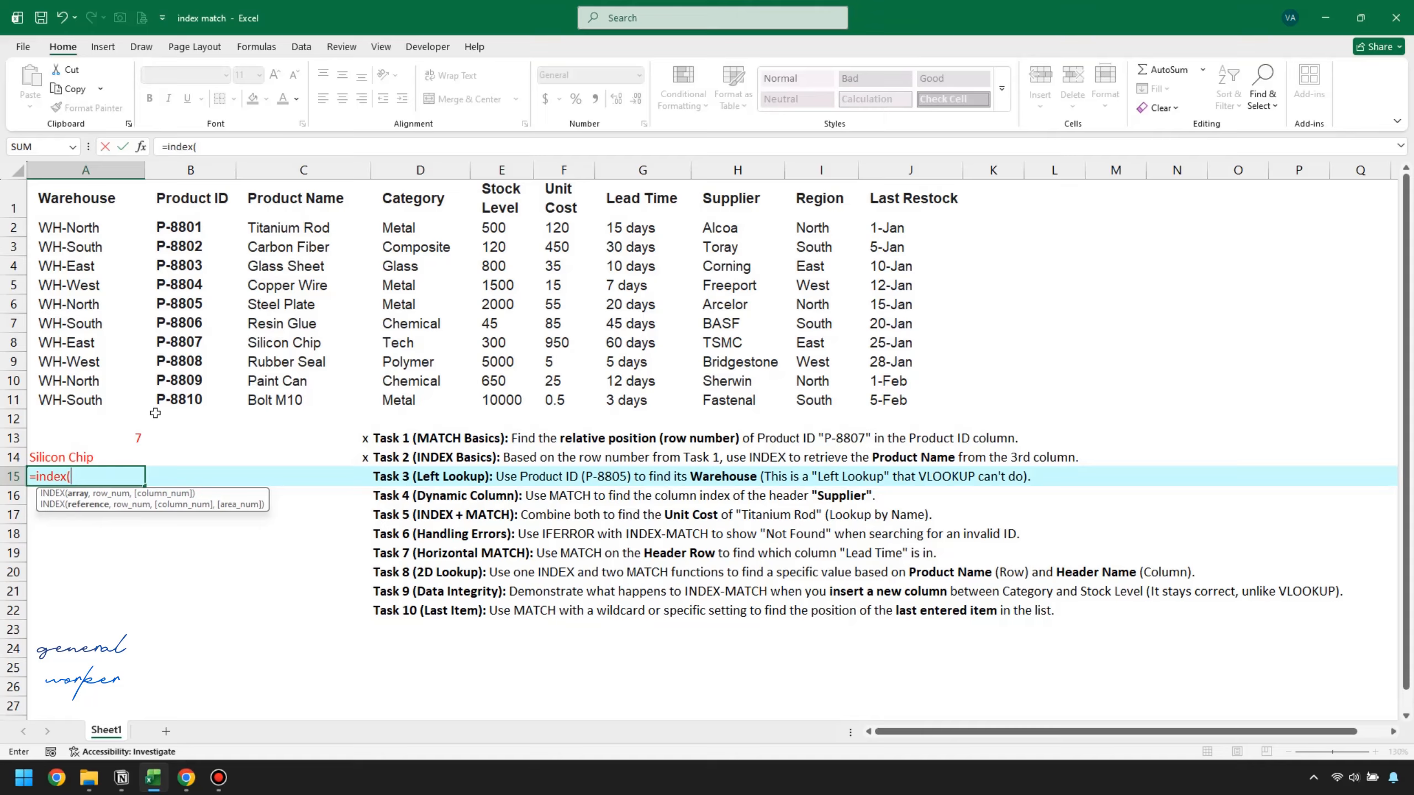
left_click_drag(99, 227, 105, 400)
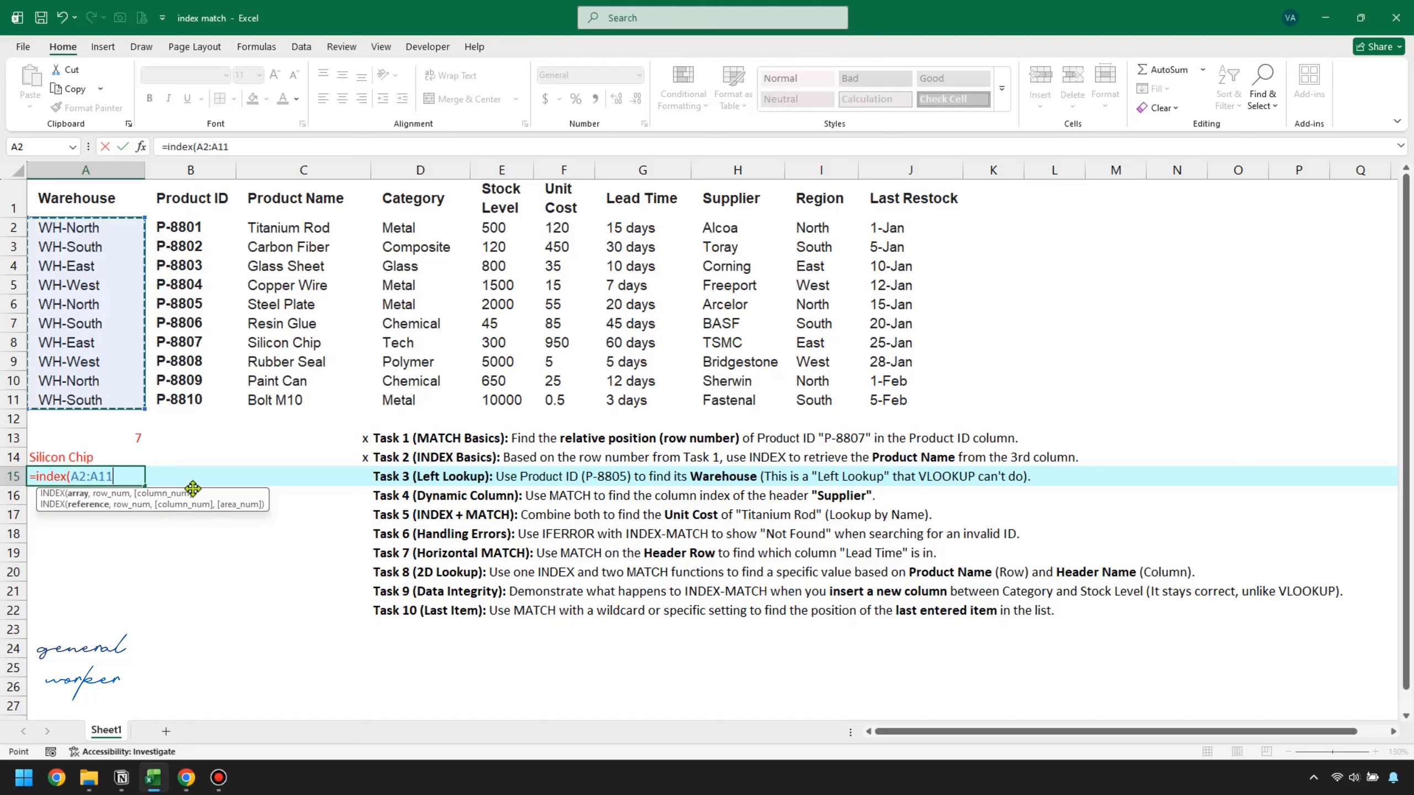
type(",")
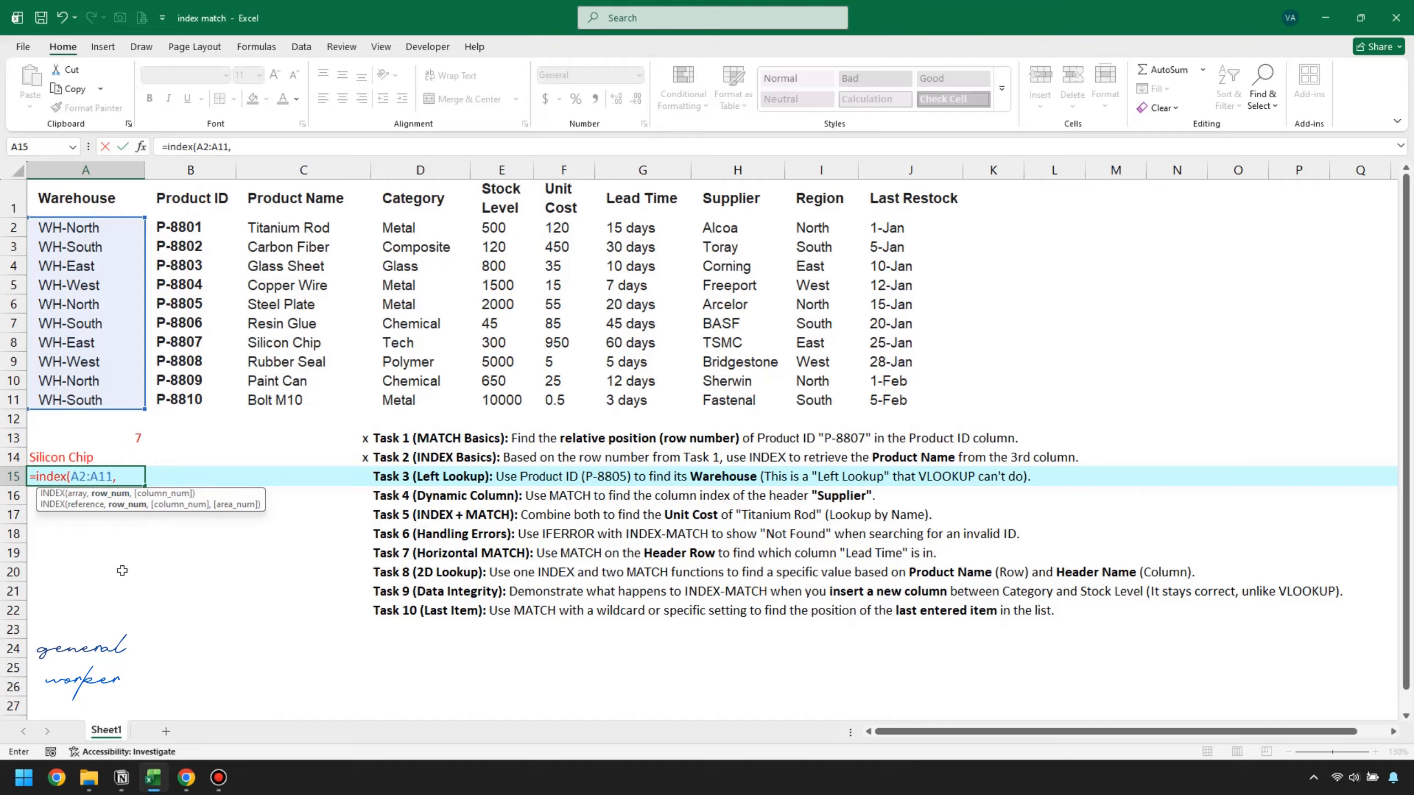
Complete the A15 formula with MATCH("p-8805",B2:B11,0) as the row number, and check its result against the P-8805 row
type("match")
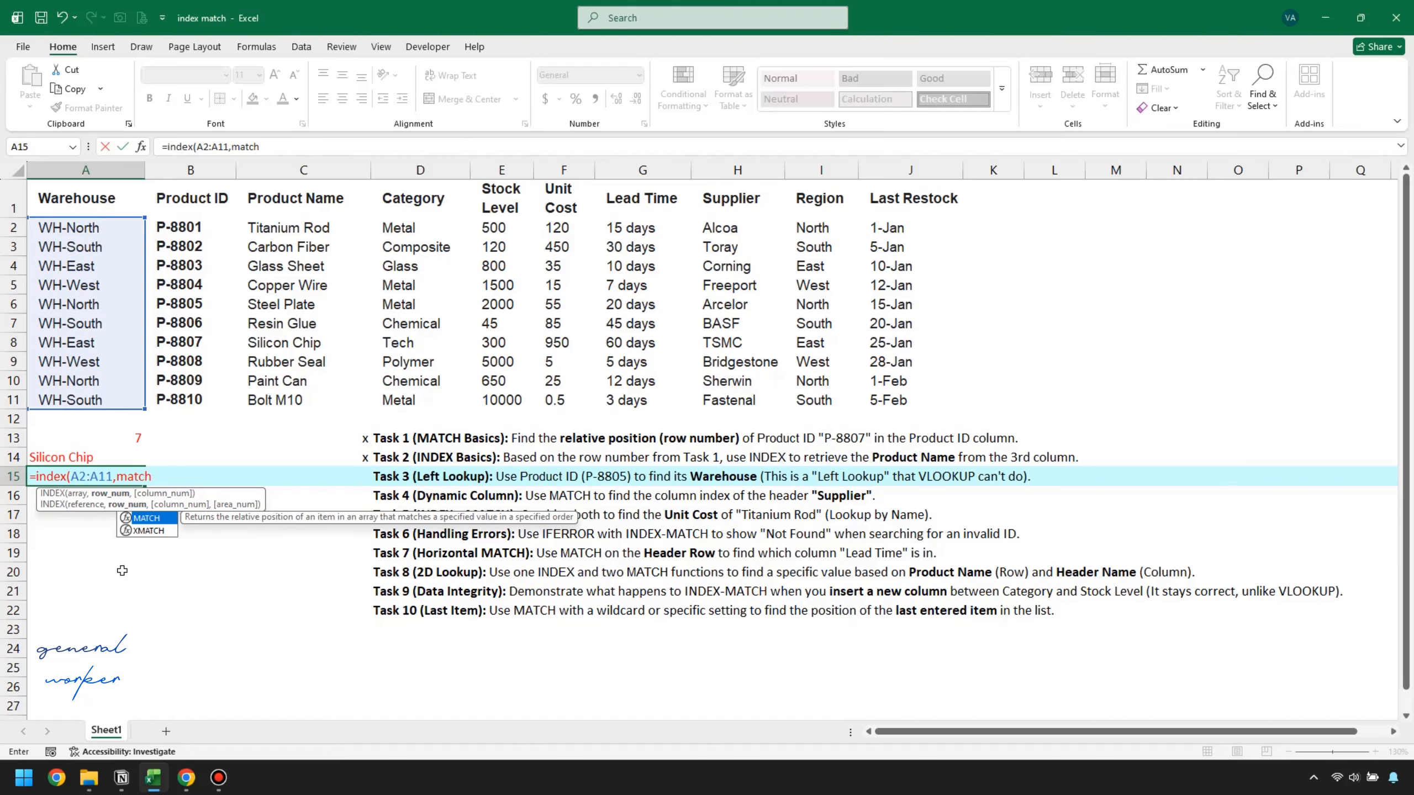
type("(\"p-8805")
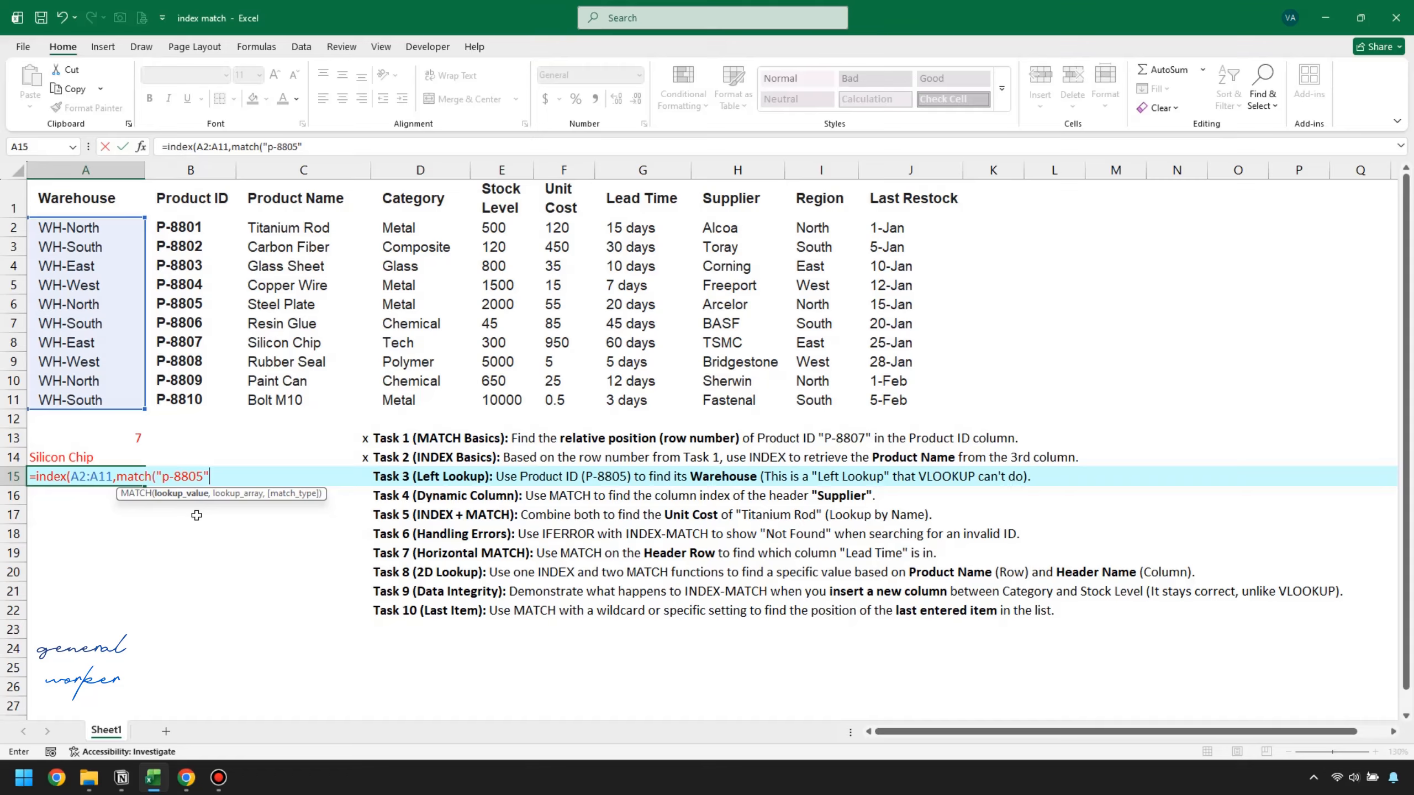
type("\",")
left_click_drag(190, 227, 196, 417)
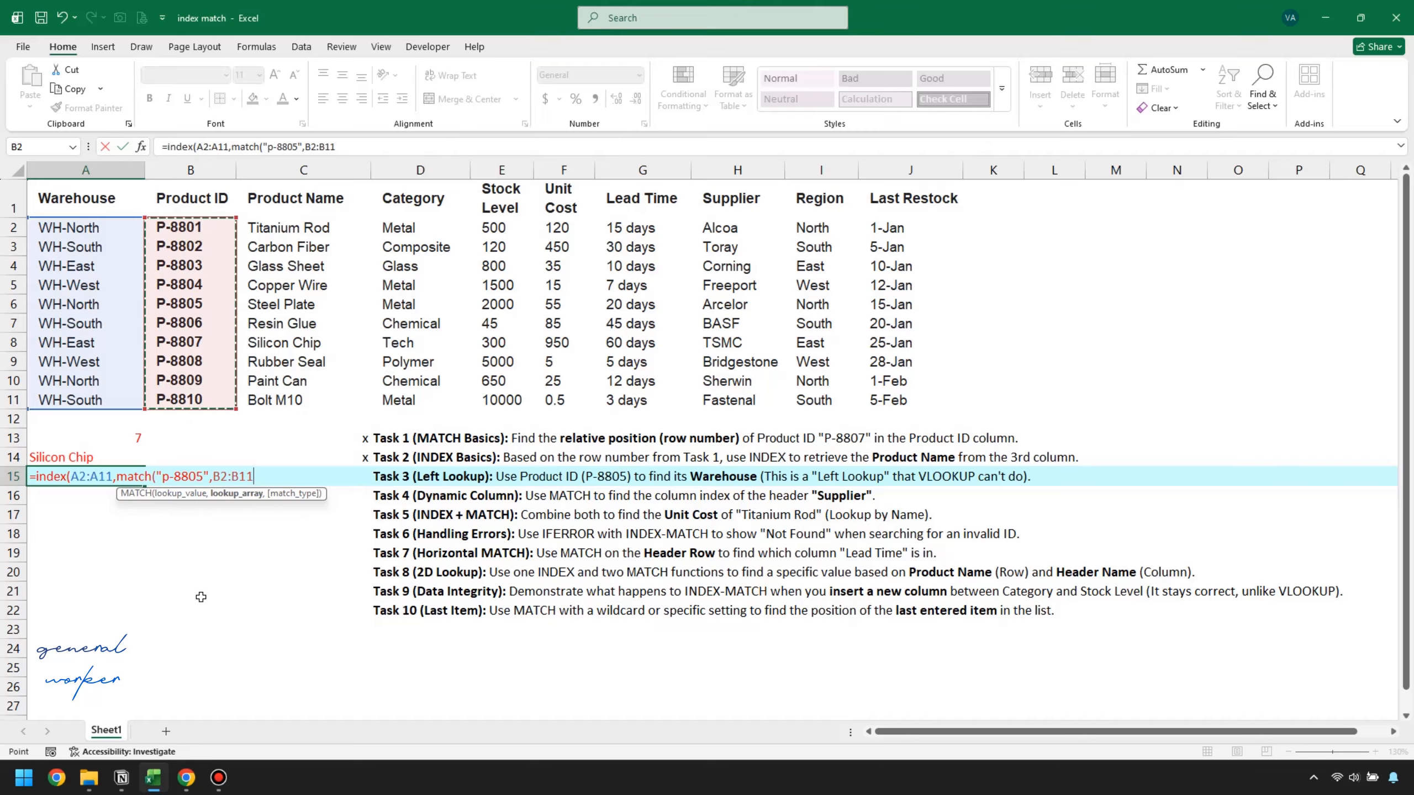
type(",")
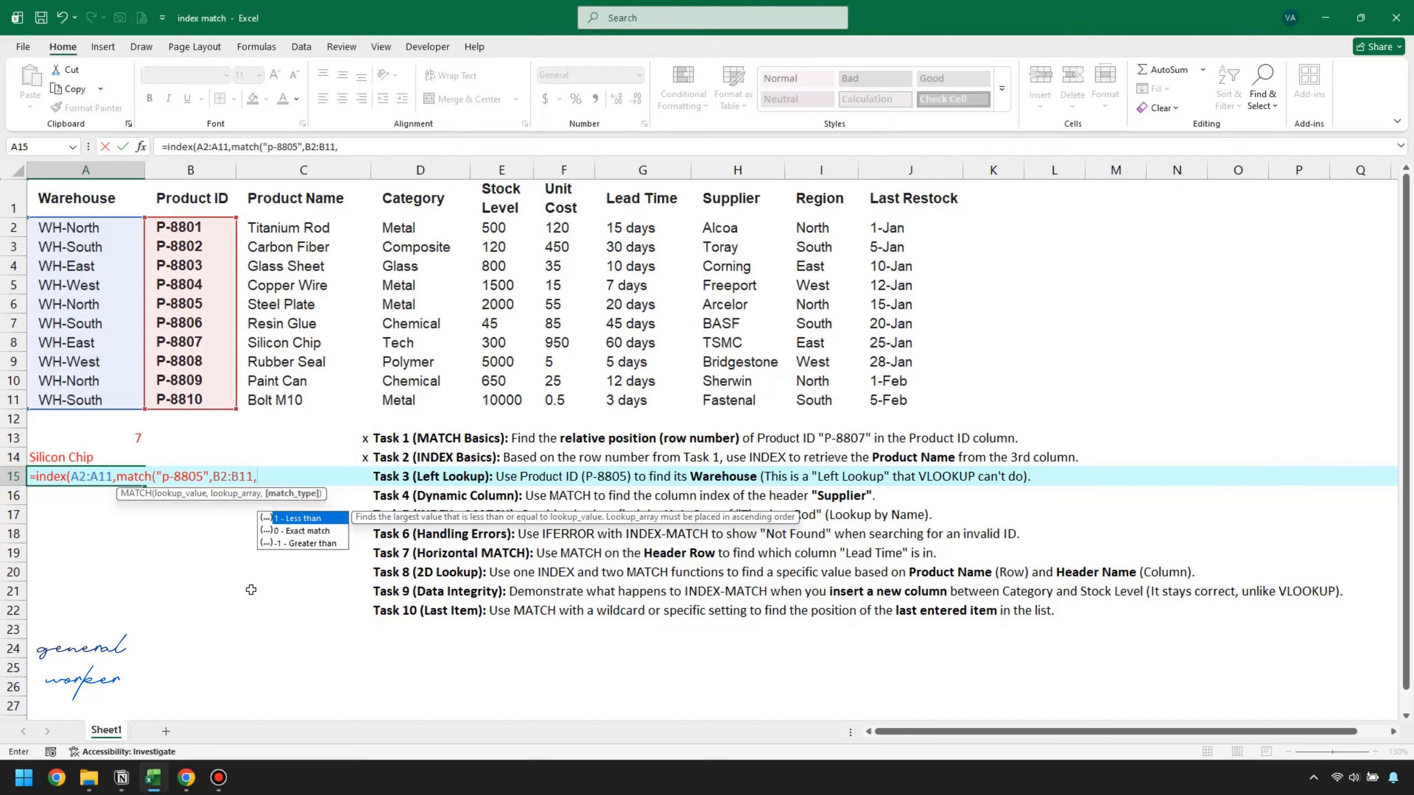
type("0")
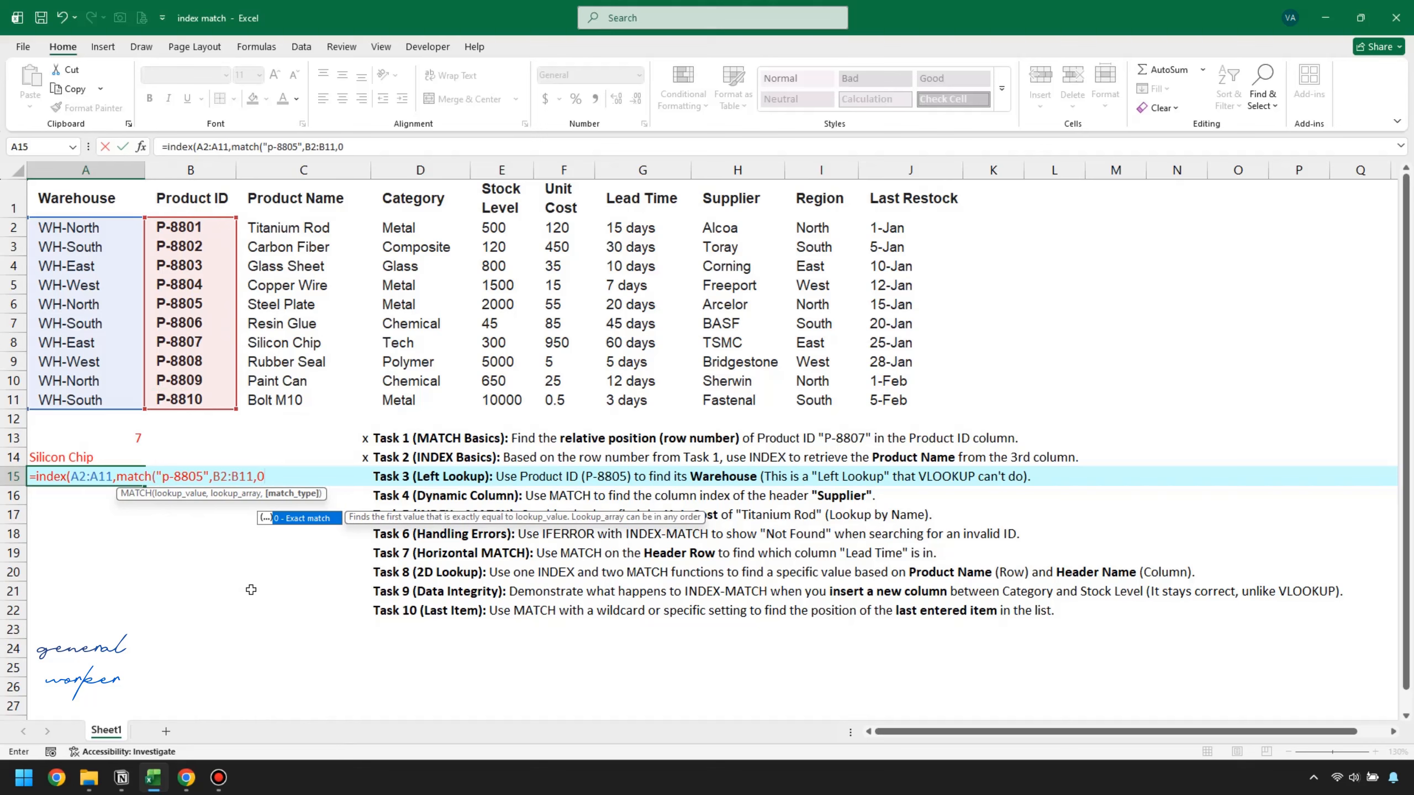
type(")")
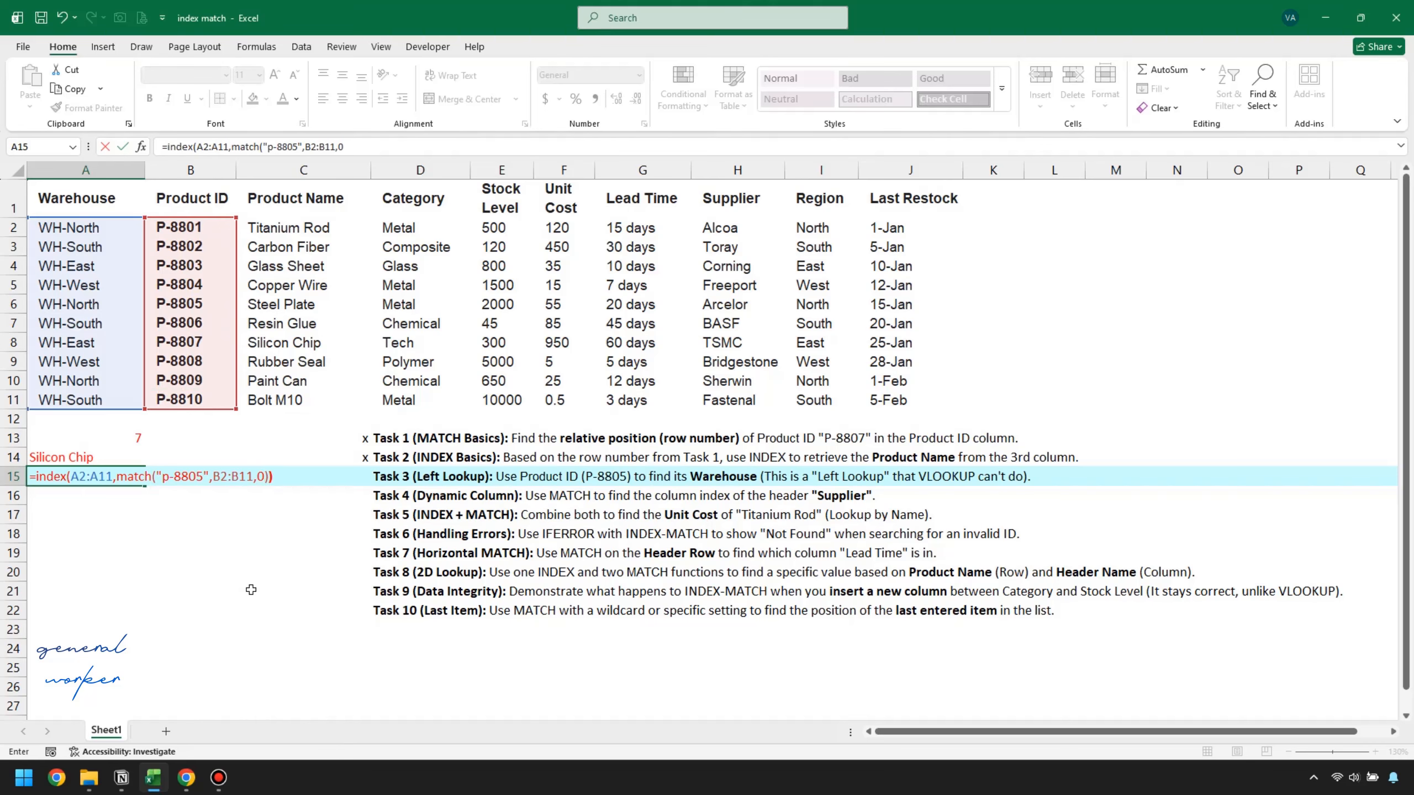
key("Return")
left_click(125, 476)
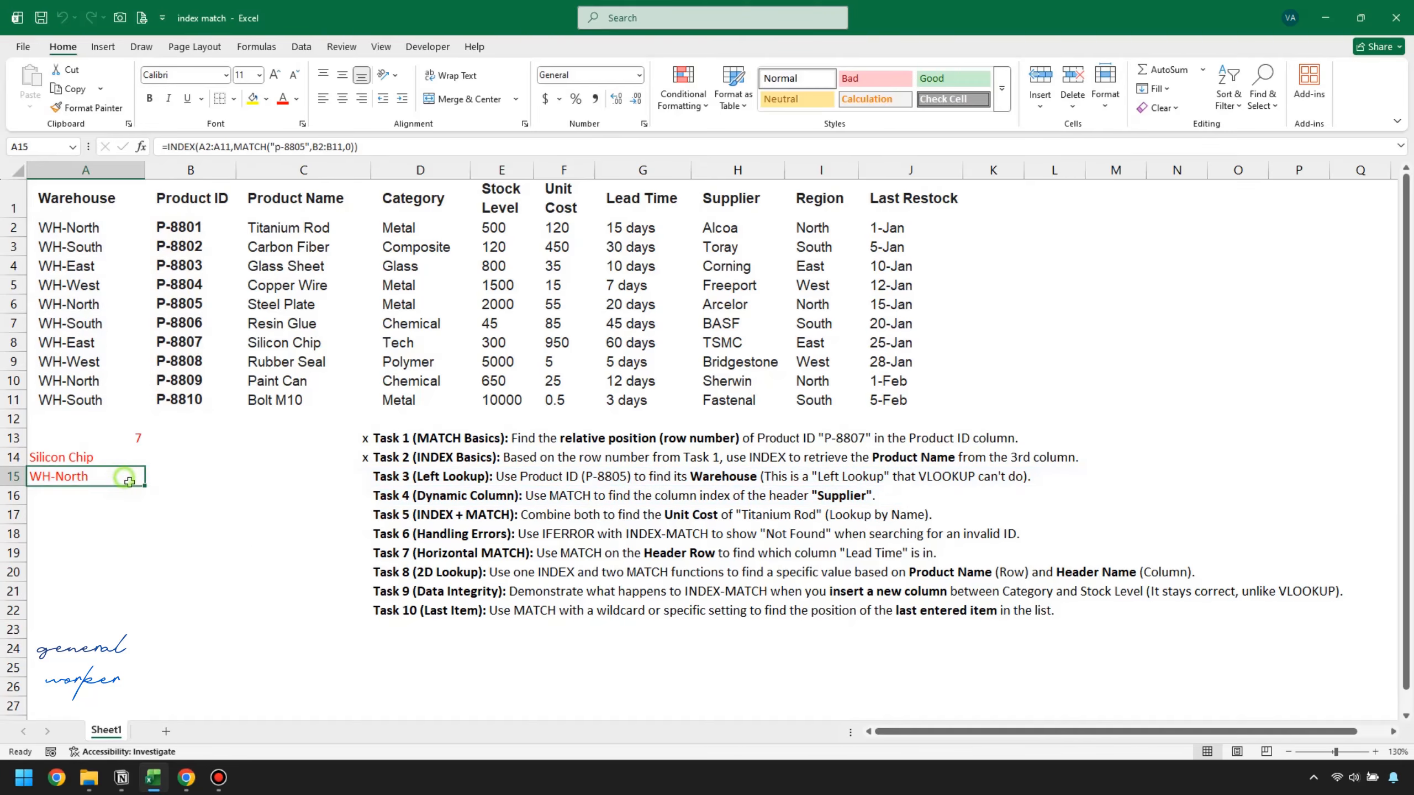
left_click(141, 305)
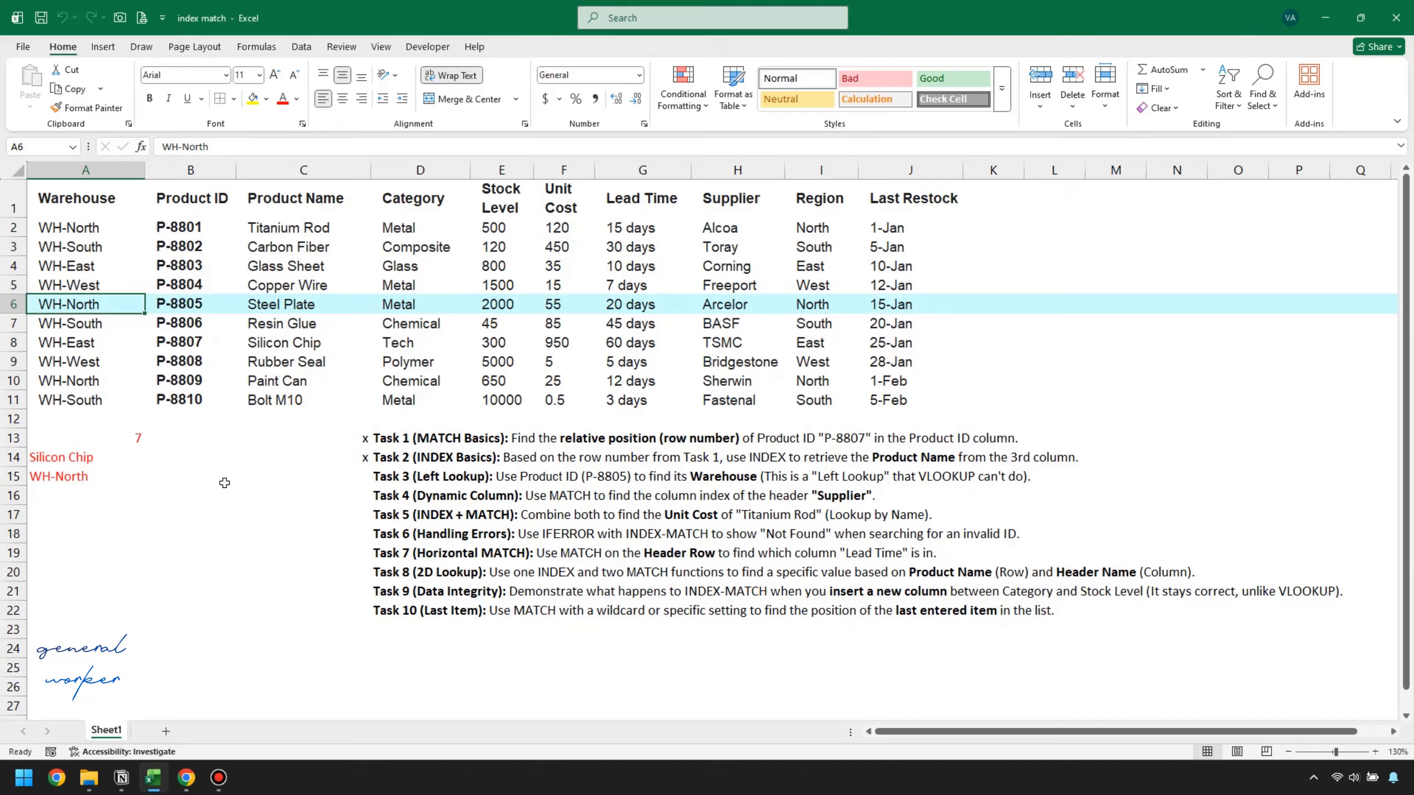
left_click(71, 471)
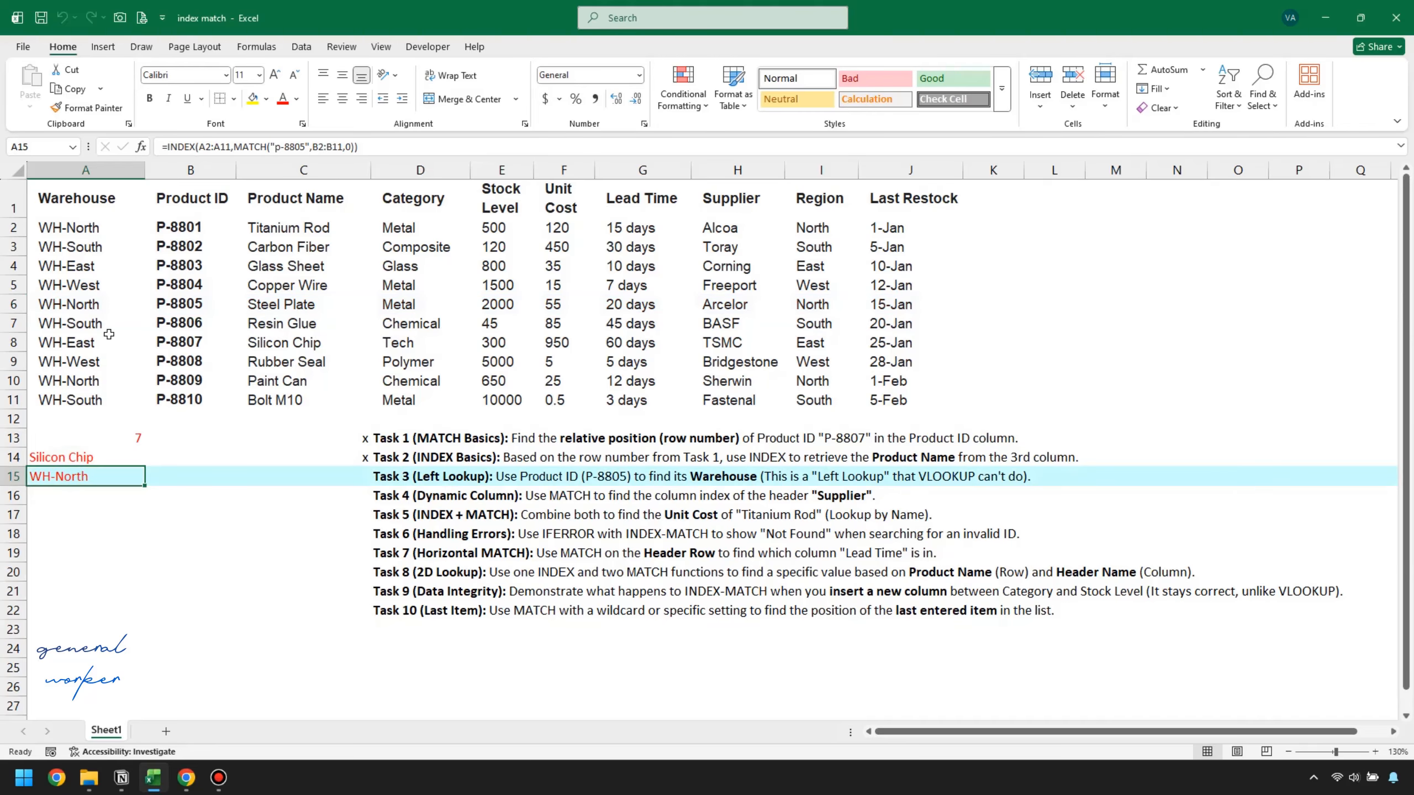
left_click(92, 290)
left_click(122, 304)
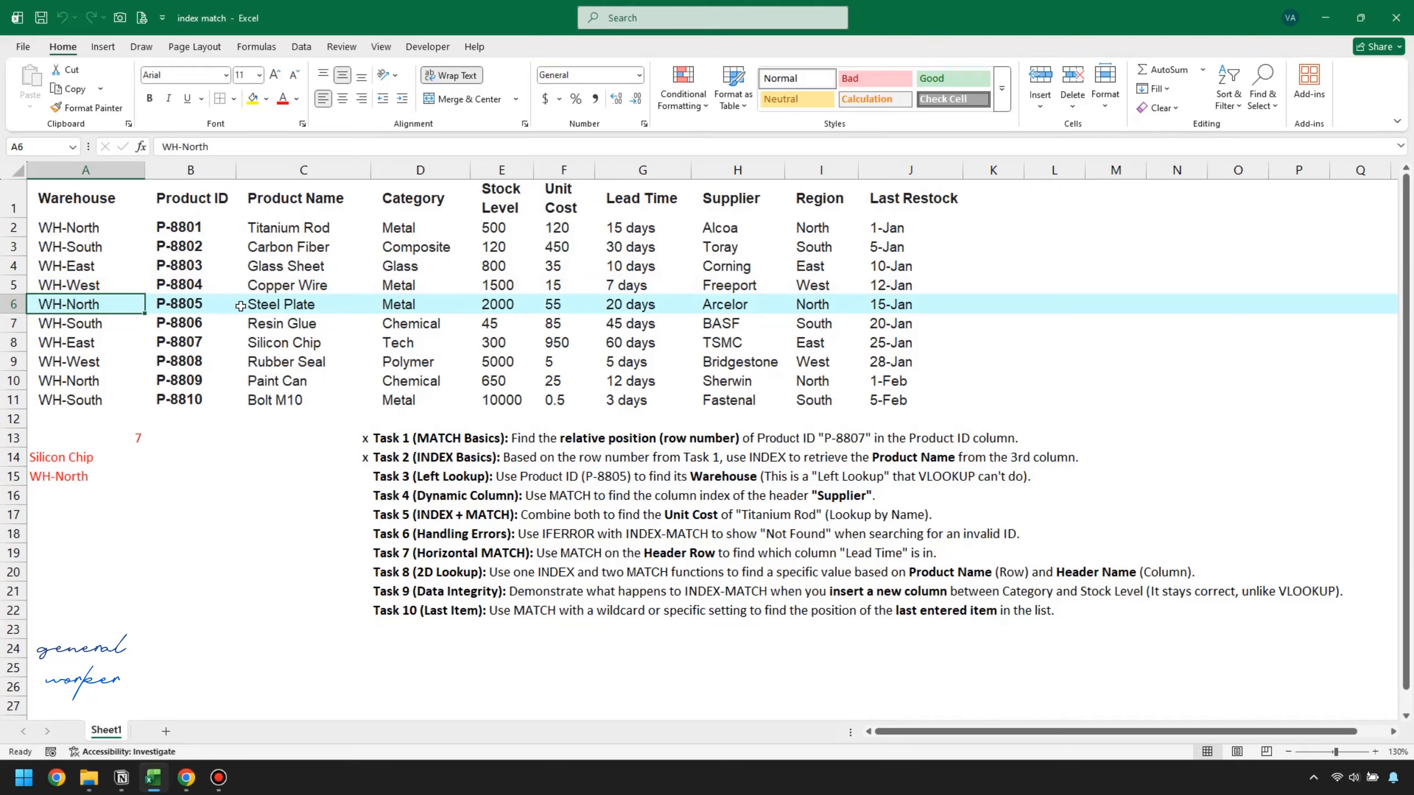
Mark Task 3 and Task 4 with an x in cells C15 and C16
left_click(399, 477)
left_click(340, 477)
type("x")
left_click(308, 518)
key("Up")
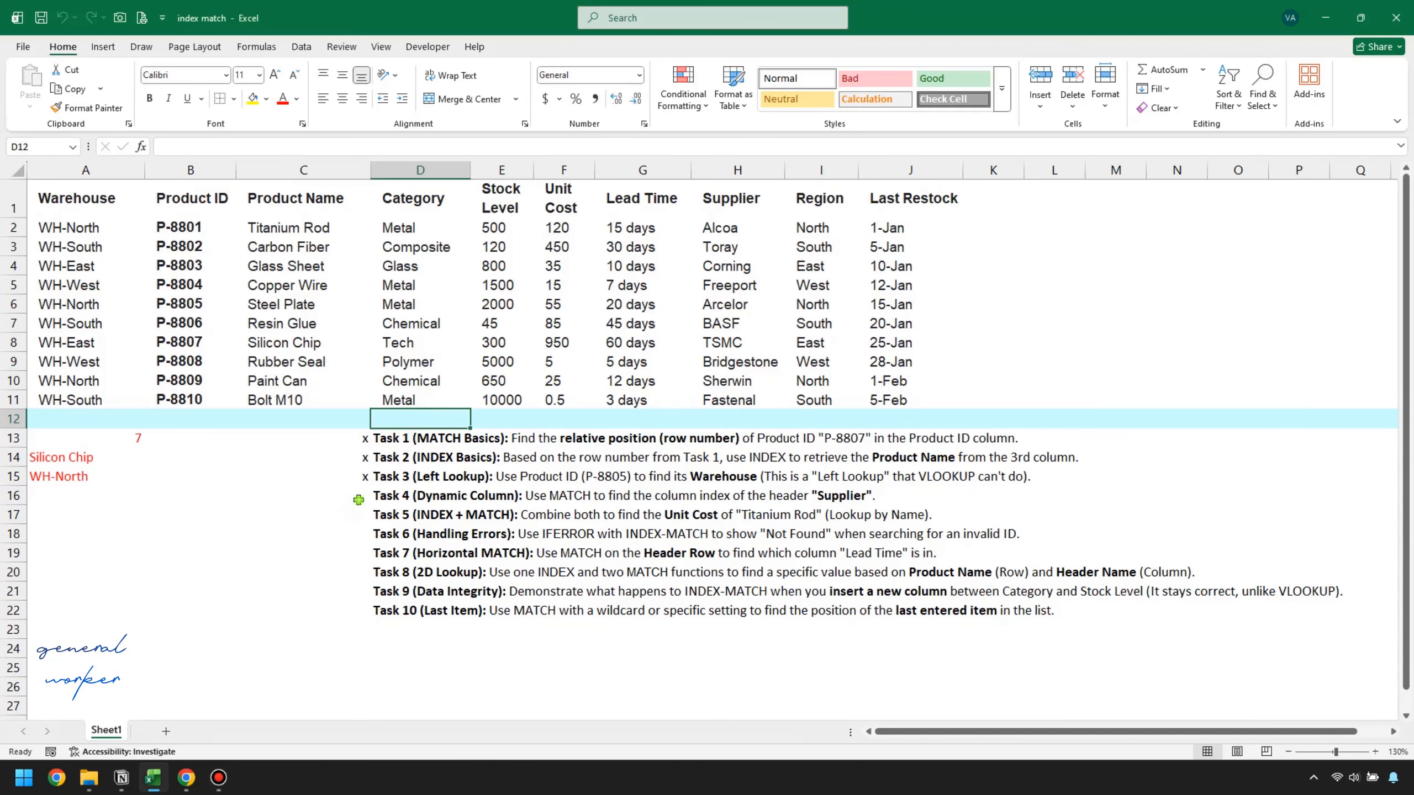
left_click(358, 497)
type("x")
left_click(317, 530)
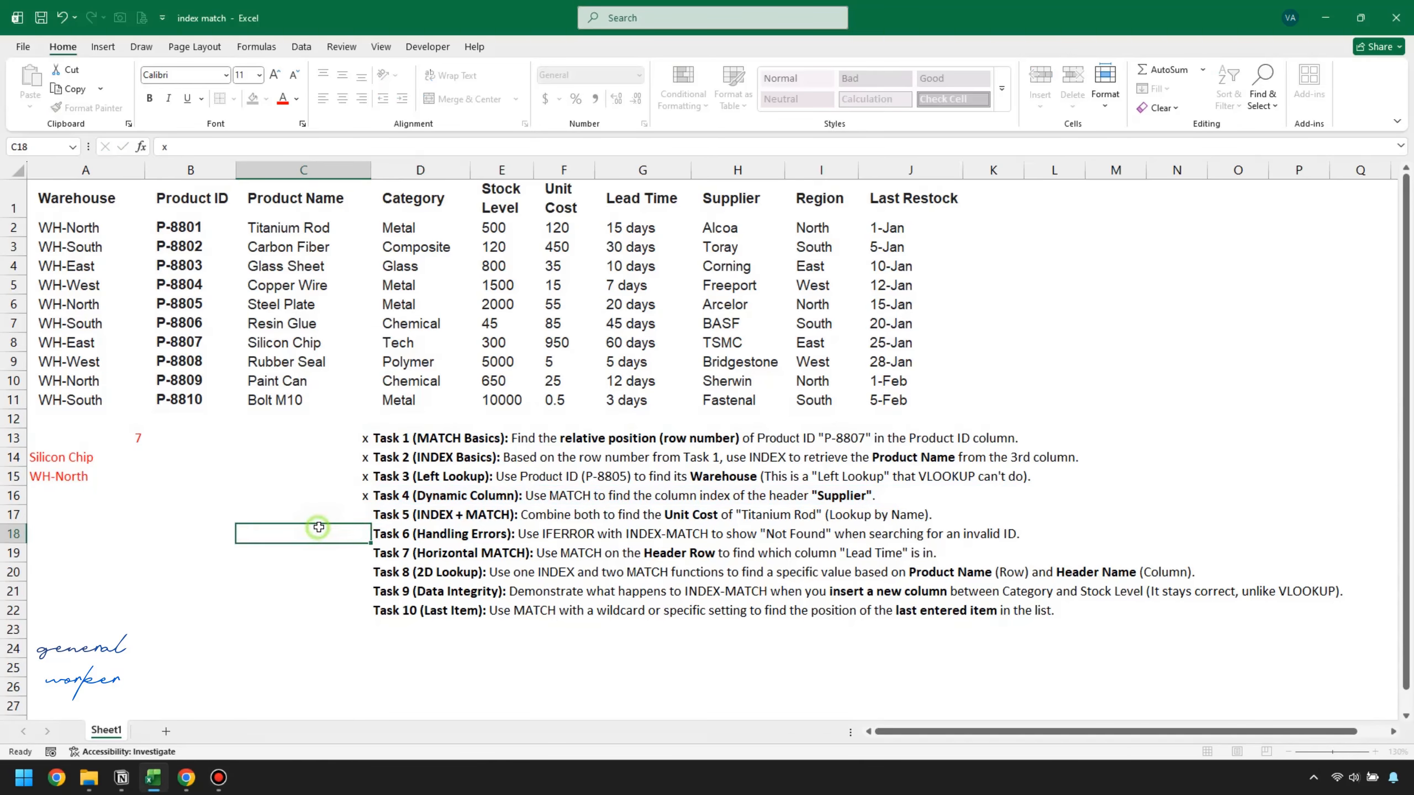
Enter Task 4's formula =MATCH(H1,A1:J1,0) in A16 to find the Supplier header's column index by exact match
left_click(430, 495)
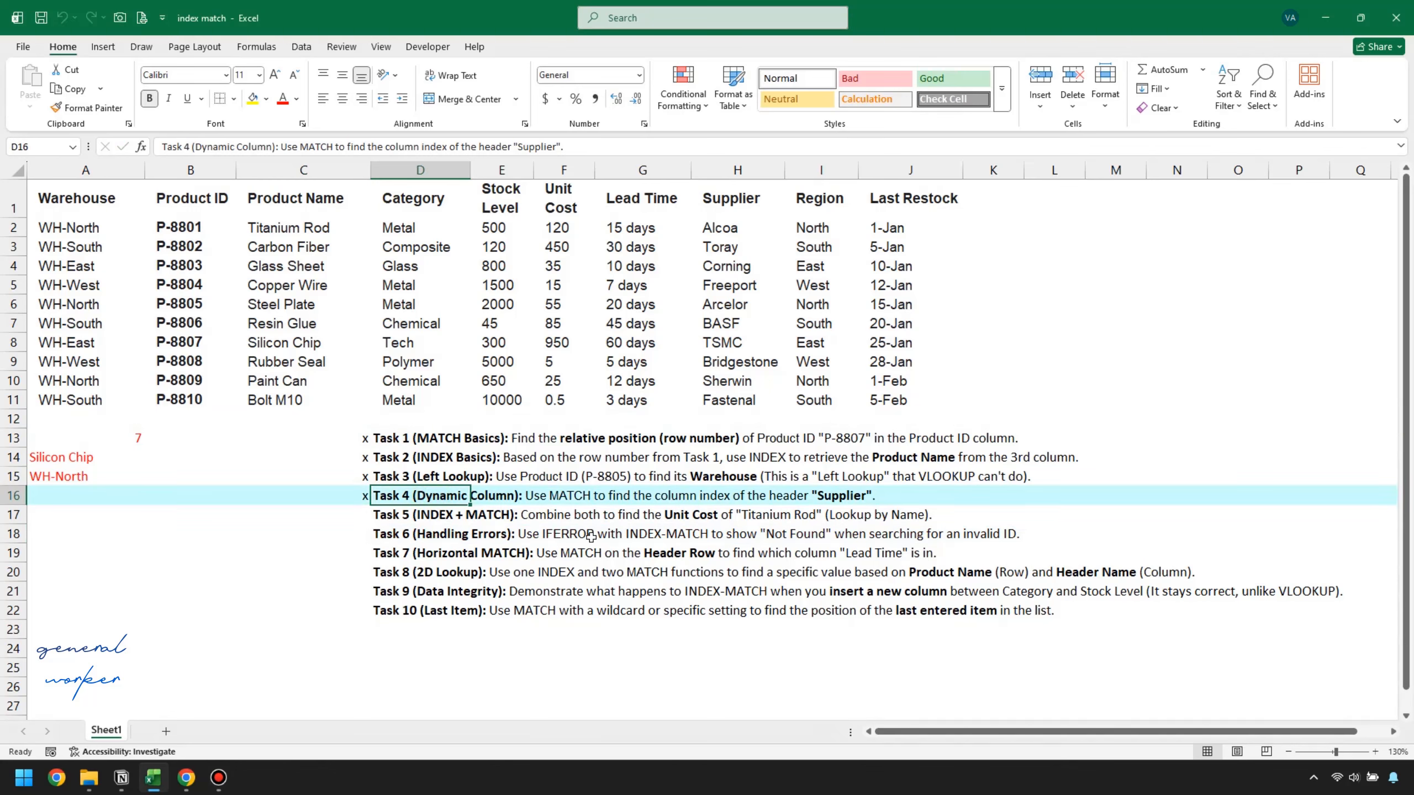
left_click(96, 488)
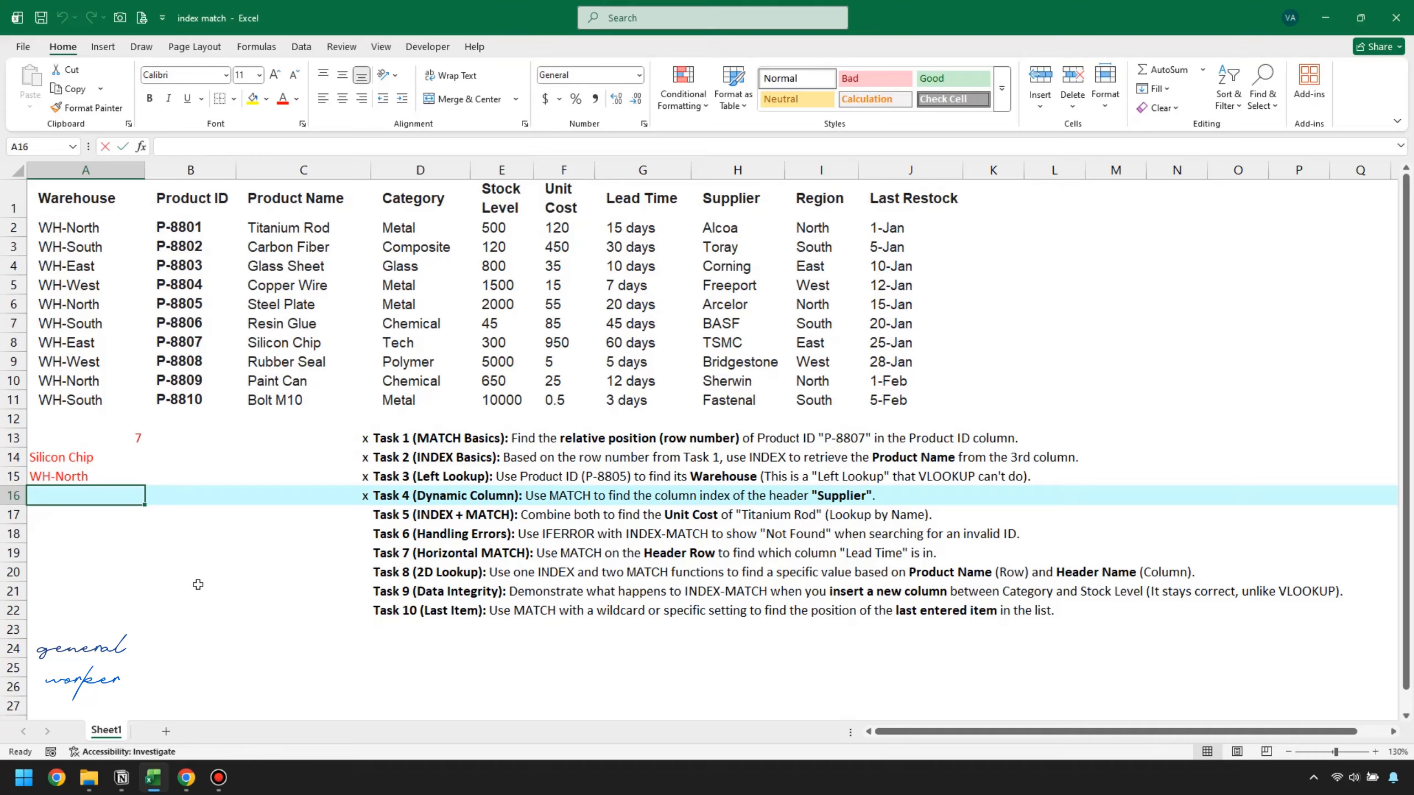
type("=match")
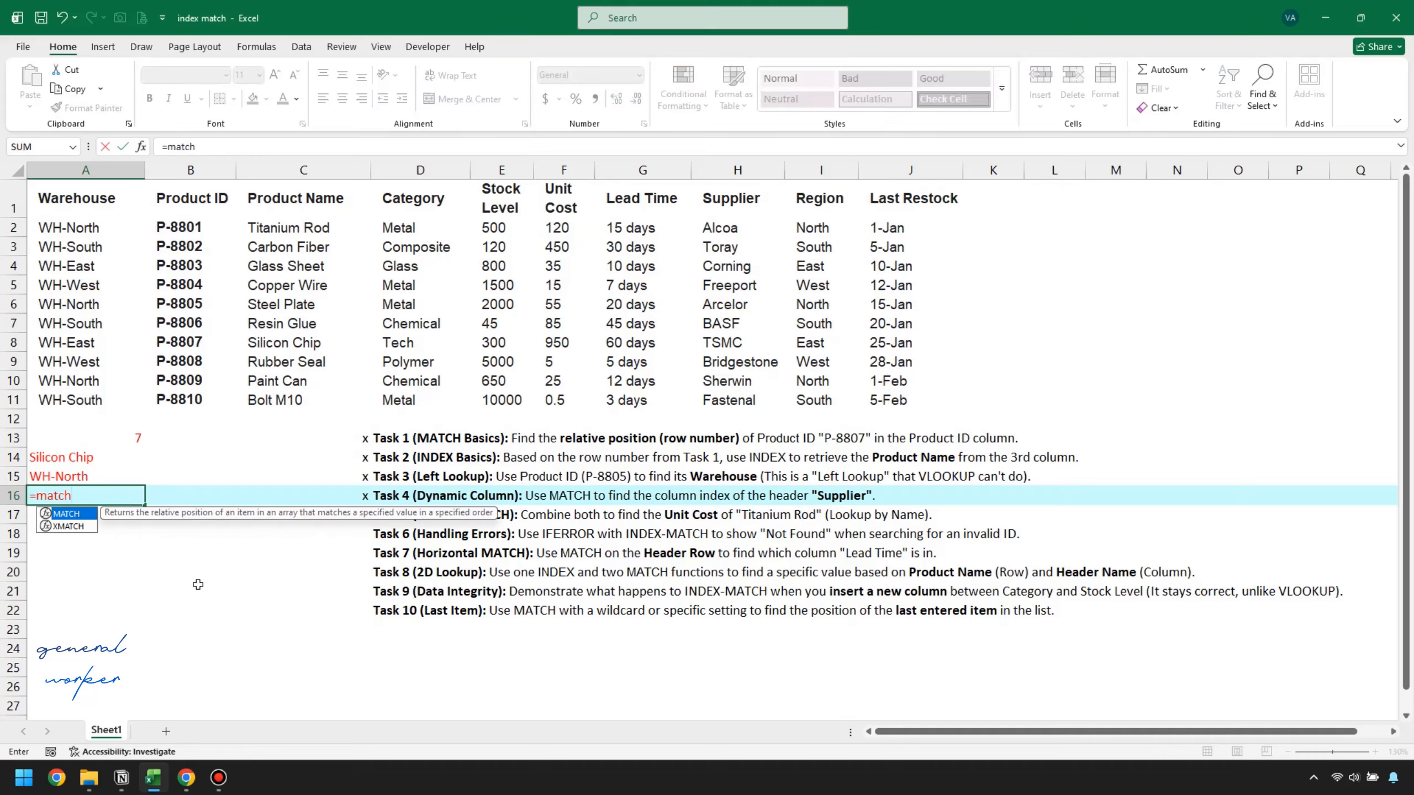
type("(")
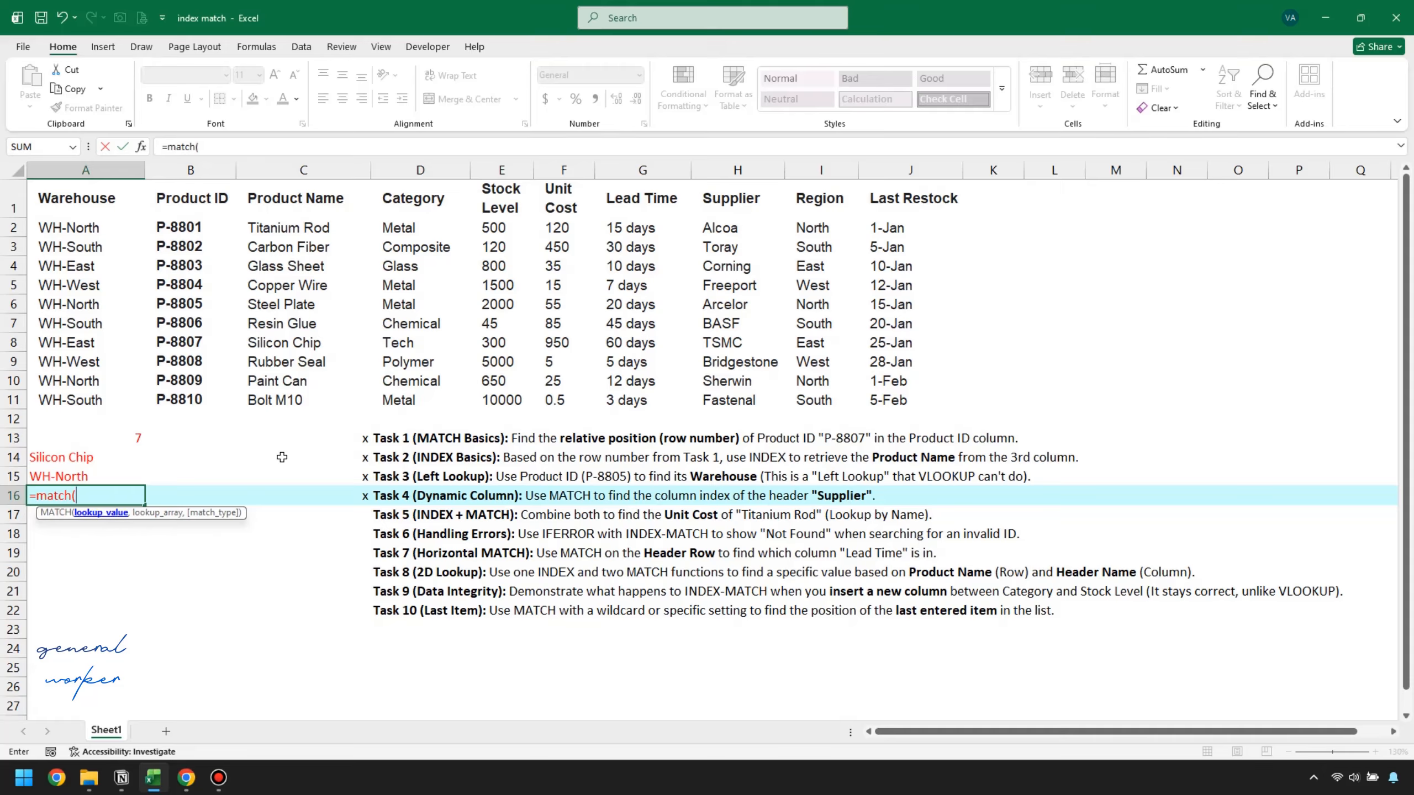
left_click(722, 213)
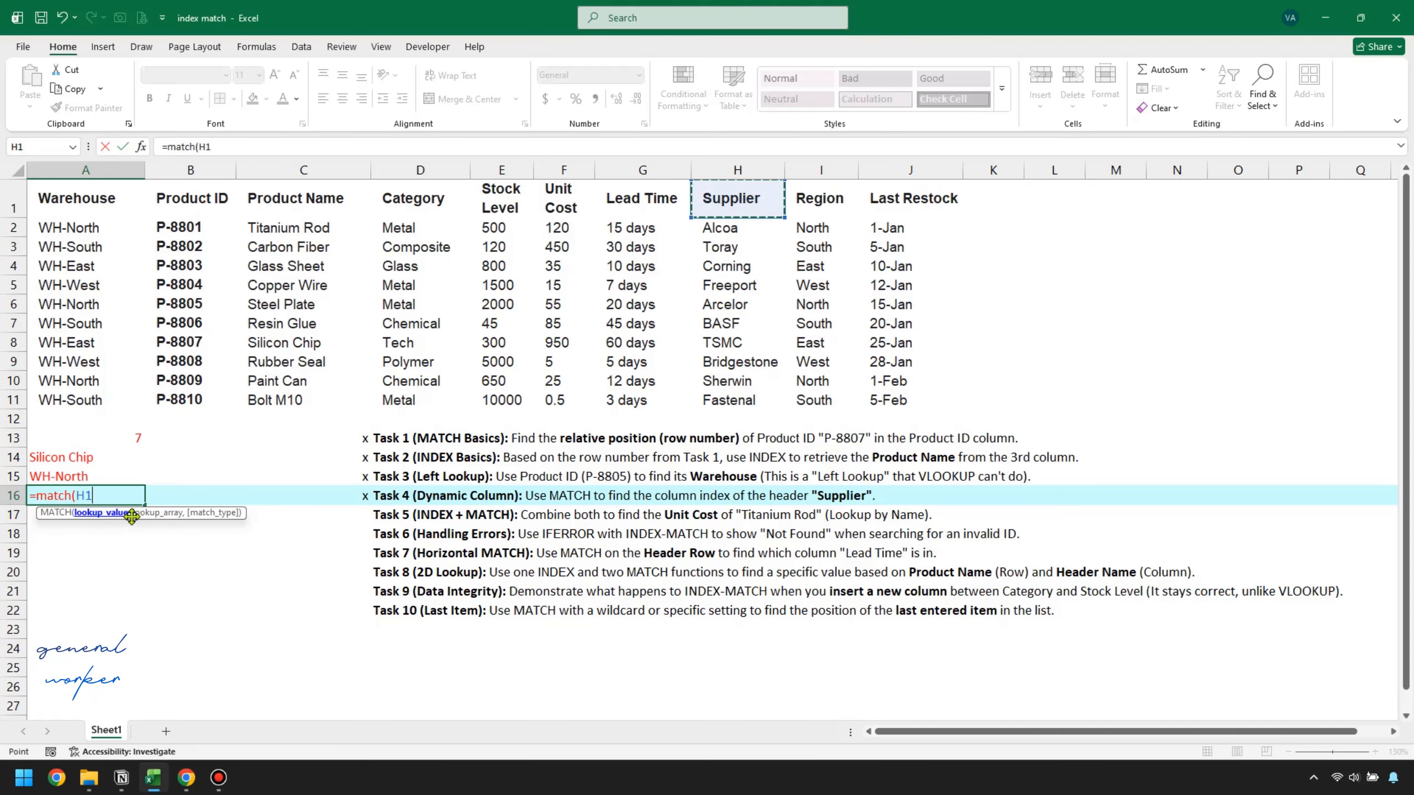
type(",")
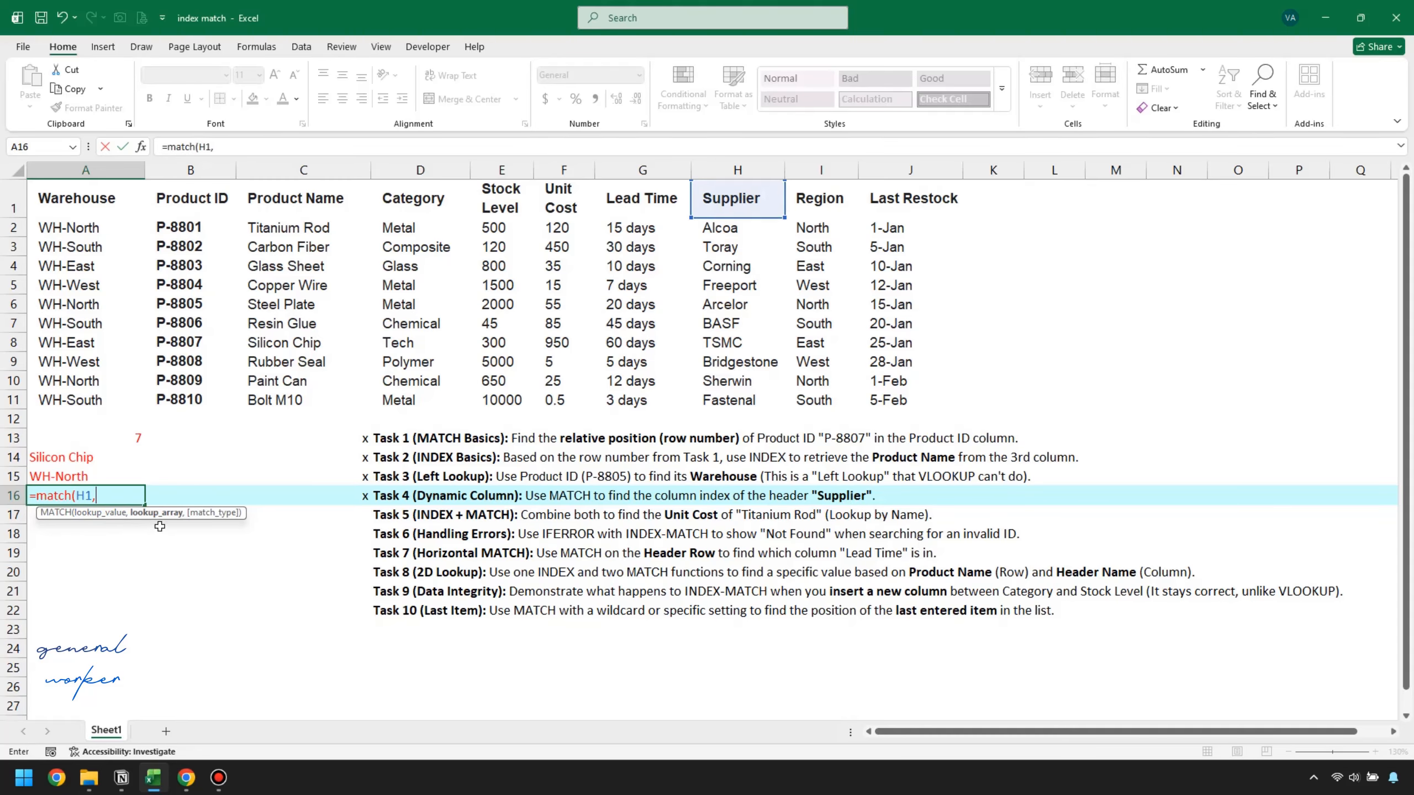
left_click_drag(74, 196, 946, 198)
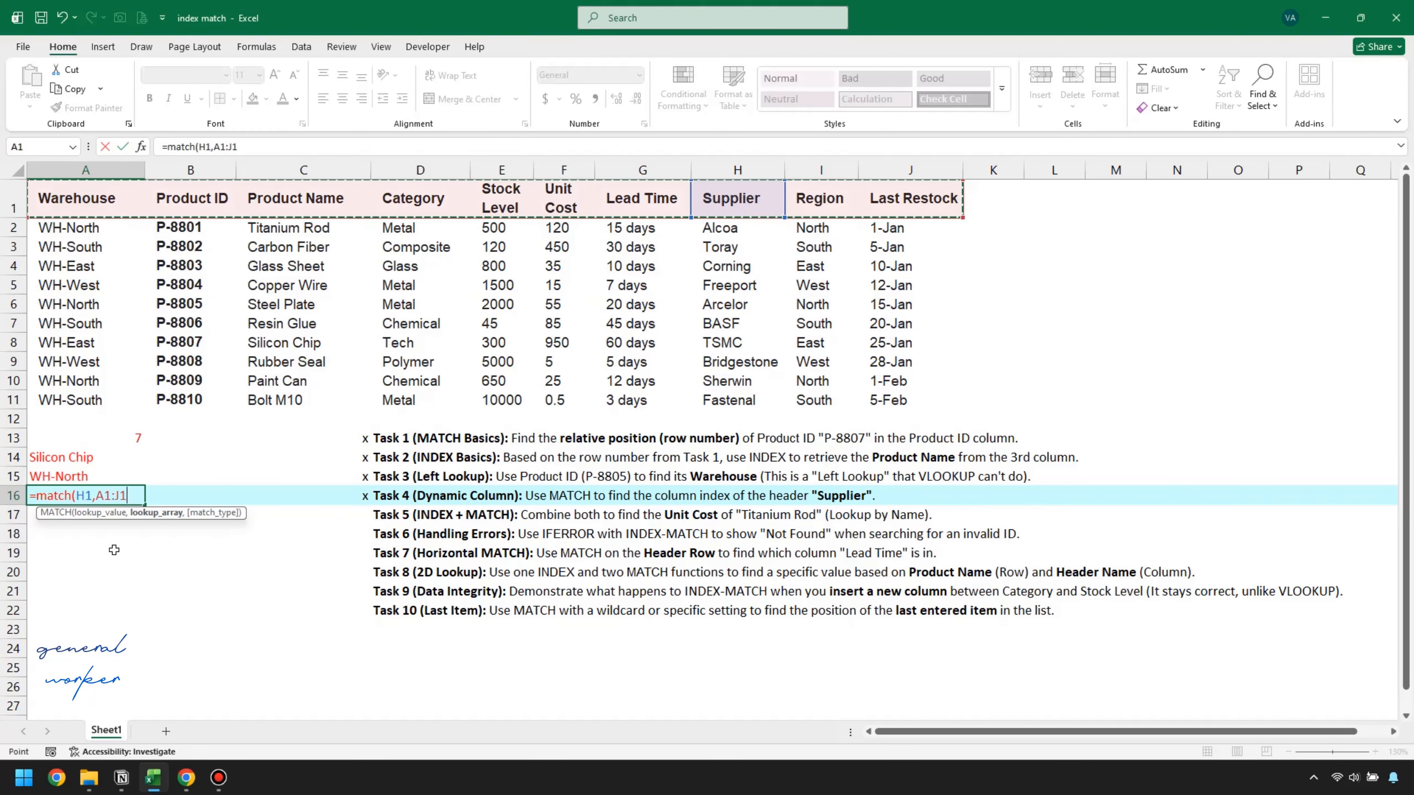
type(",")
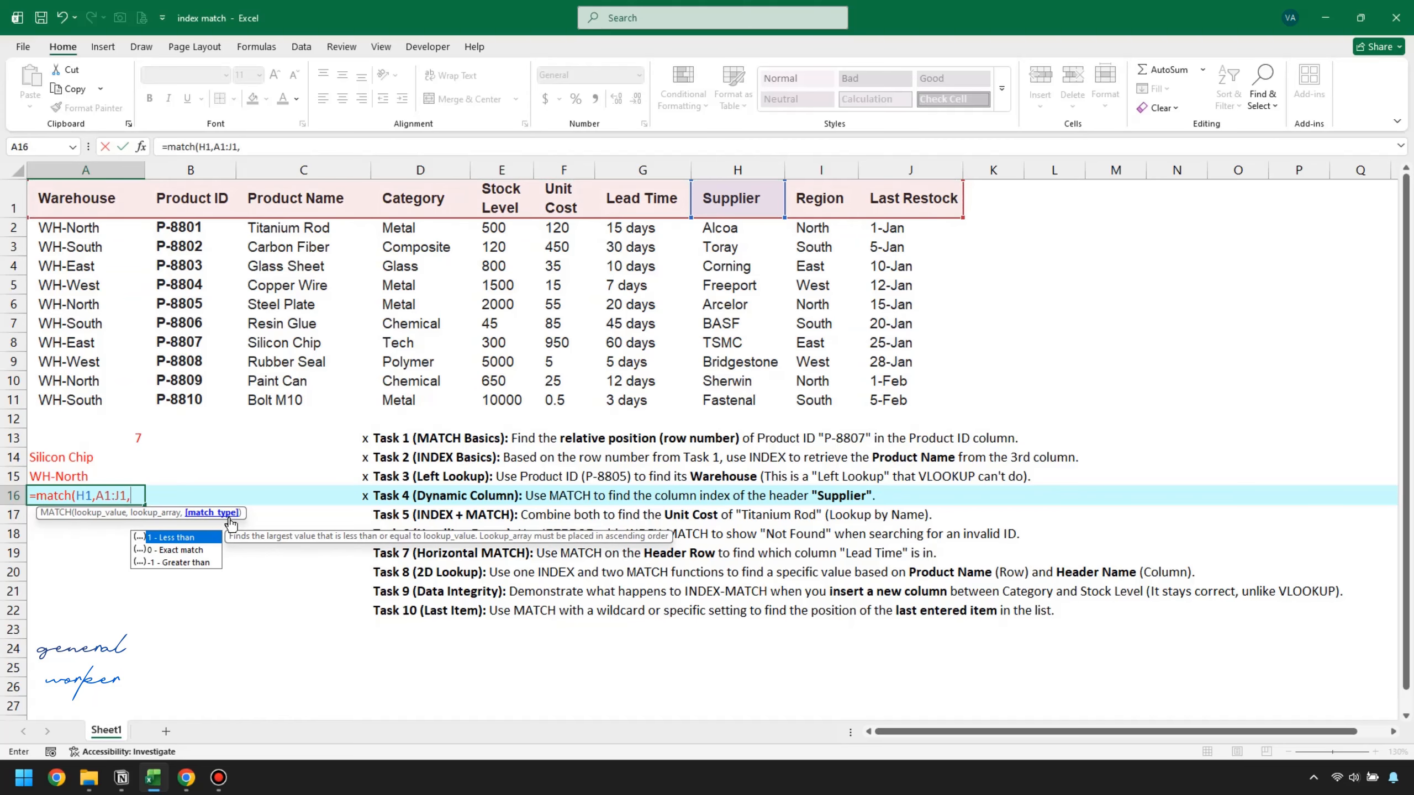
double_click(157, 552)
type(")")
key("Return")
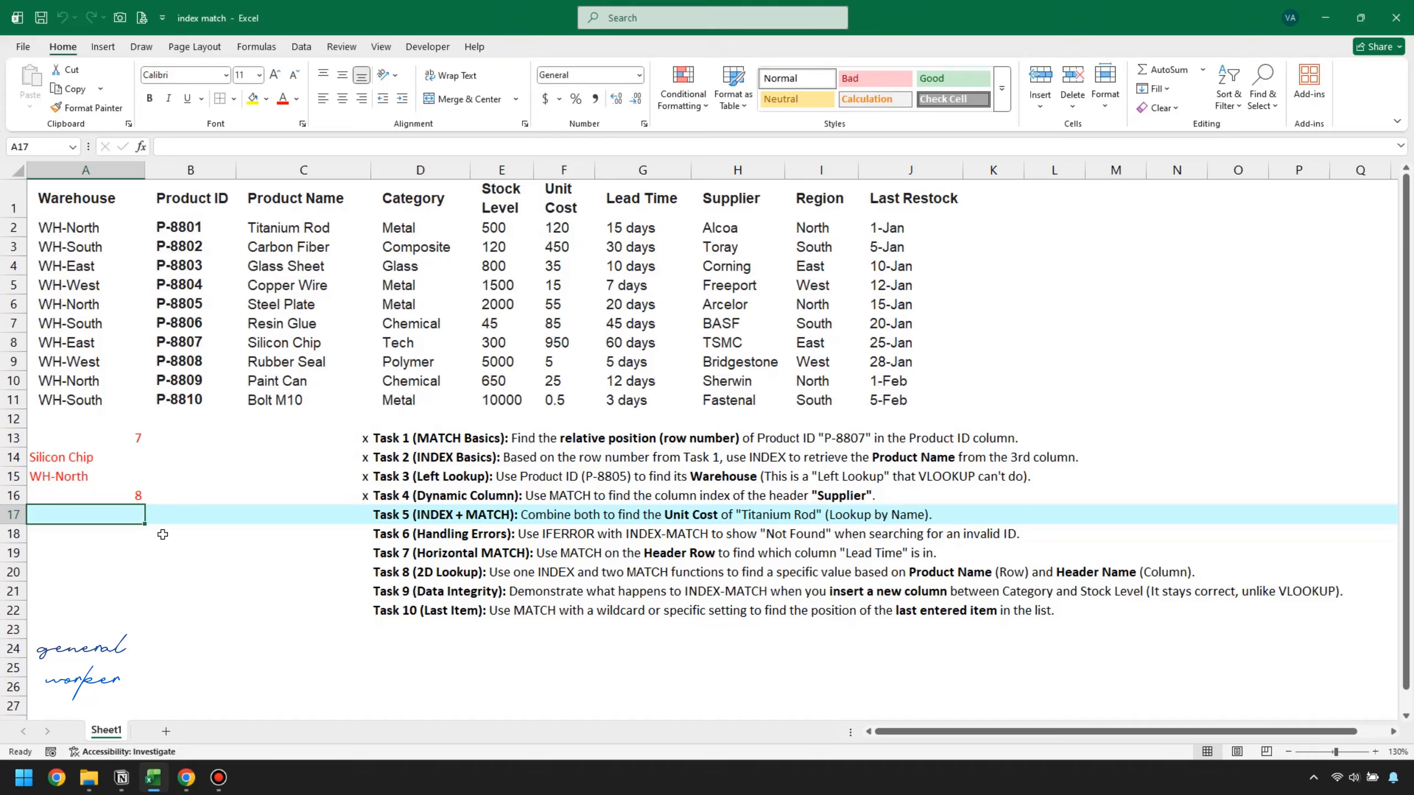
Check the A16 result by counting across the header cells from Warehouse to Supplier
left_click(128, 210)
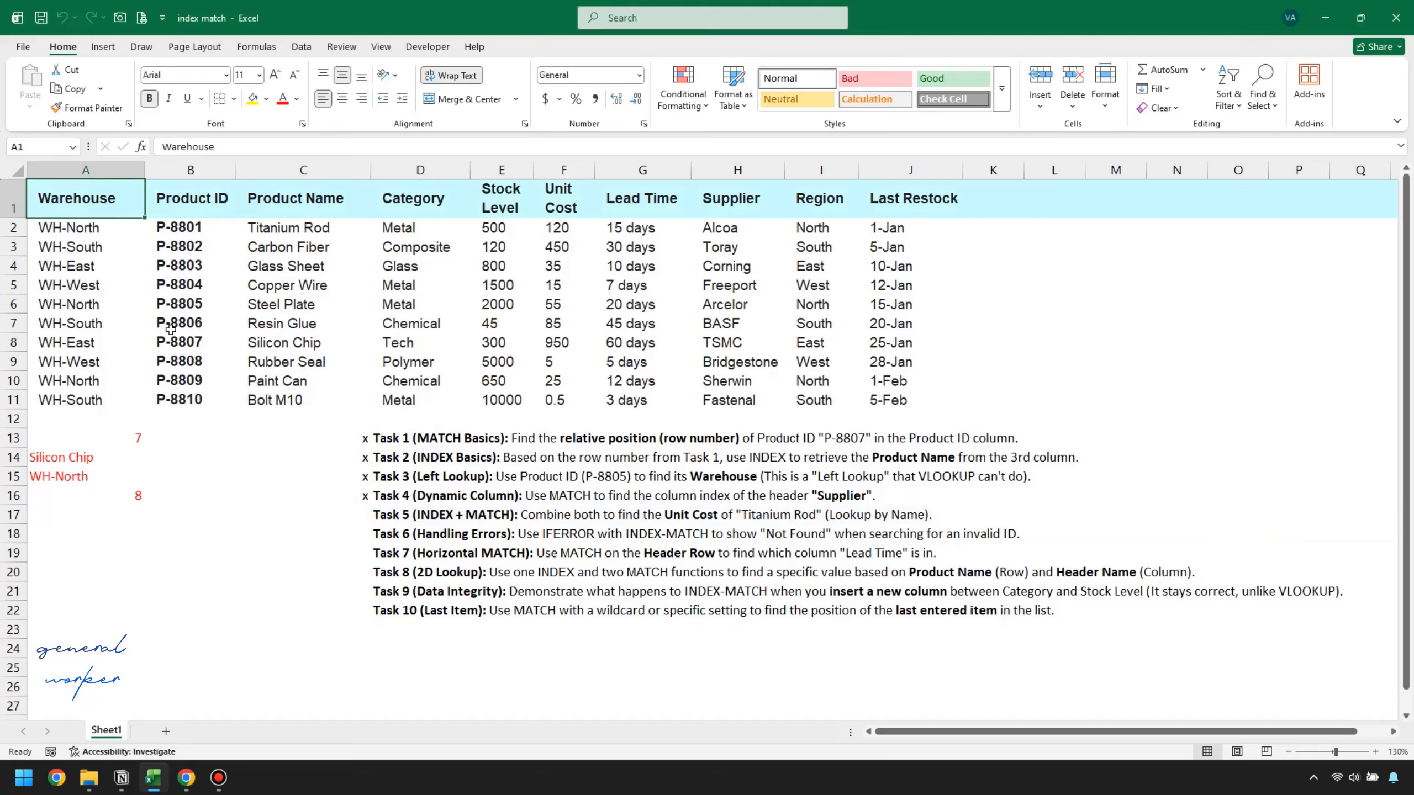
left_click(202, 209)
left_click(298, 205)
left_click(417, 205)
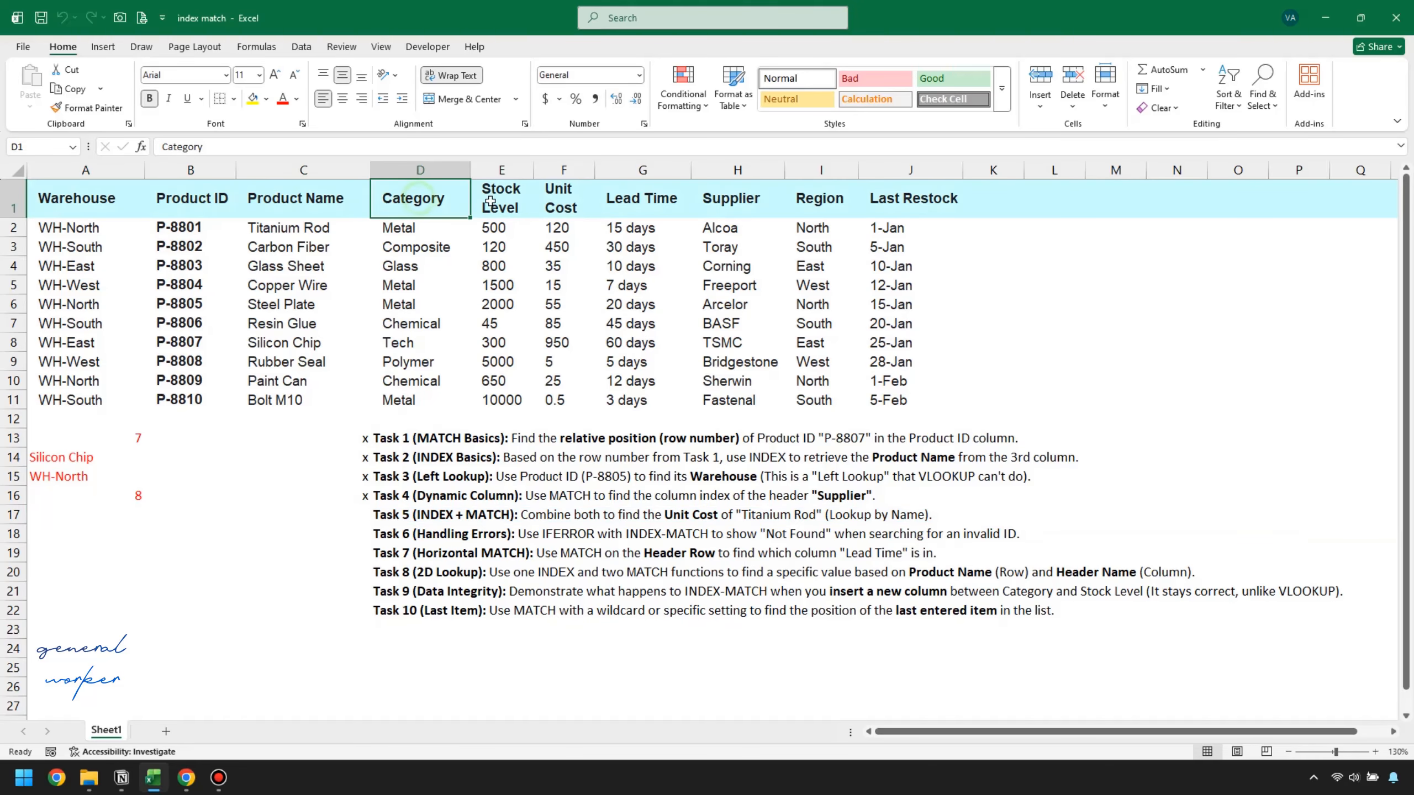
left_click(526, 203)
left_click(547, 202)
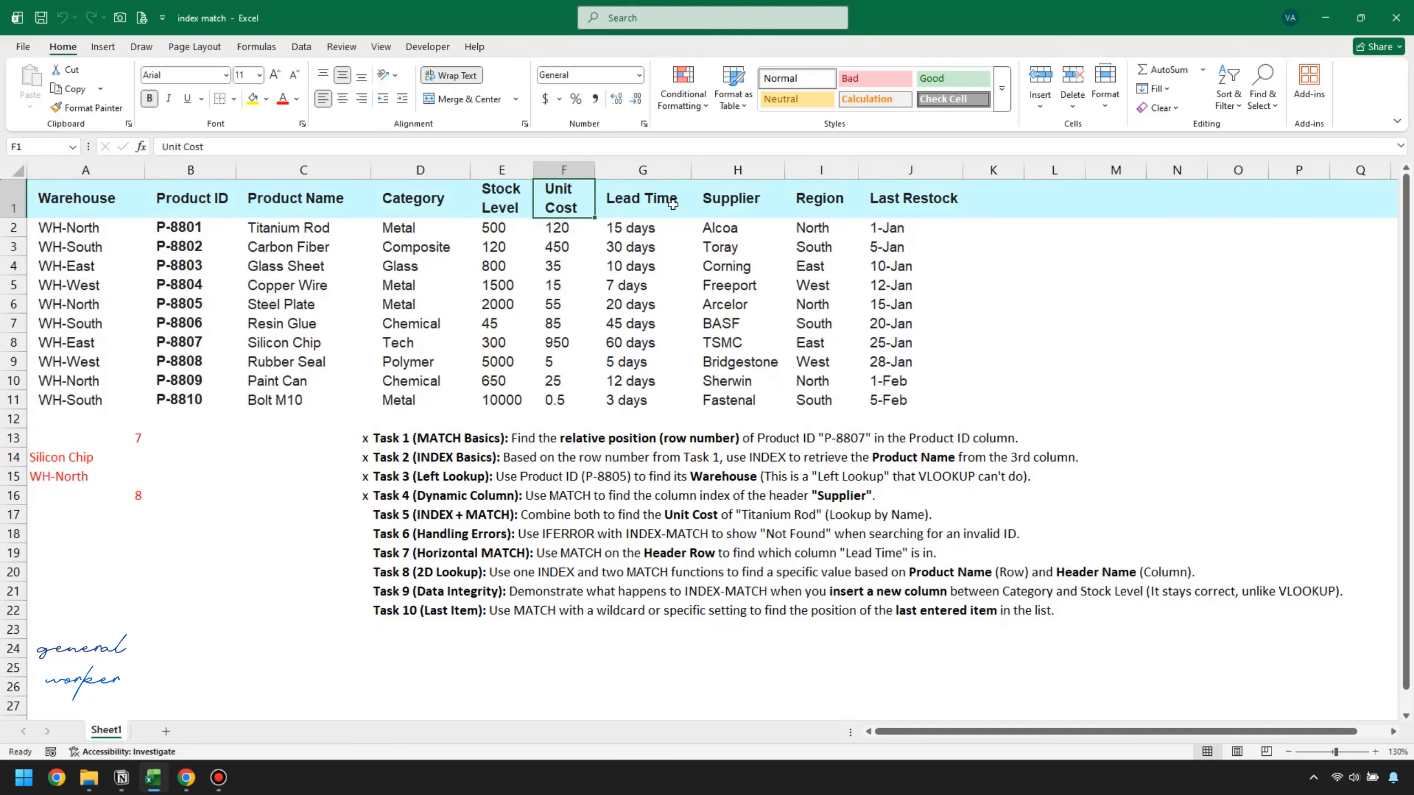
left_click(663, 190)
left_click(721, 206)
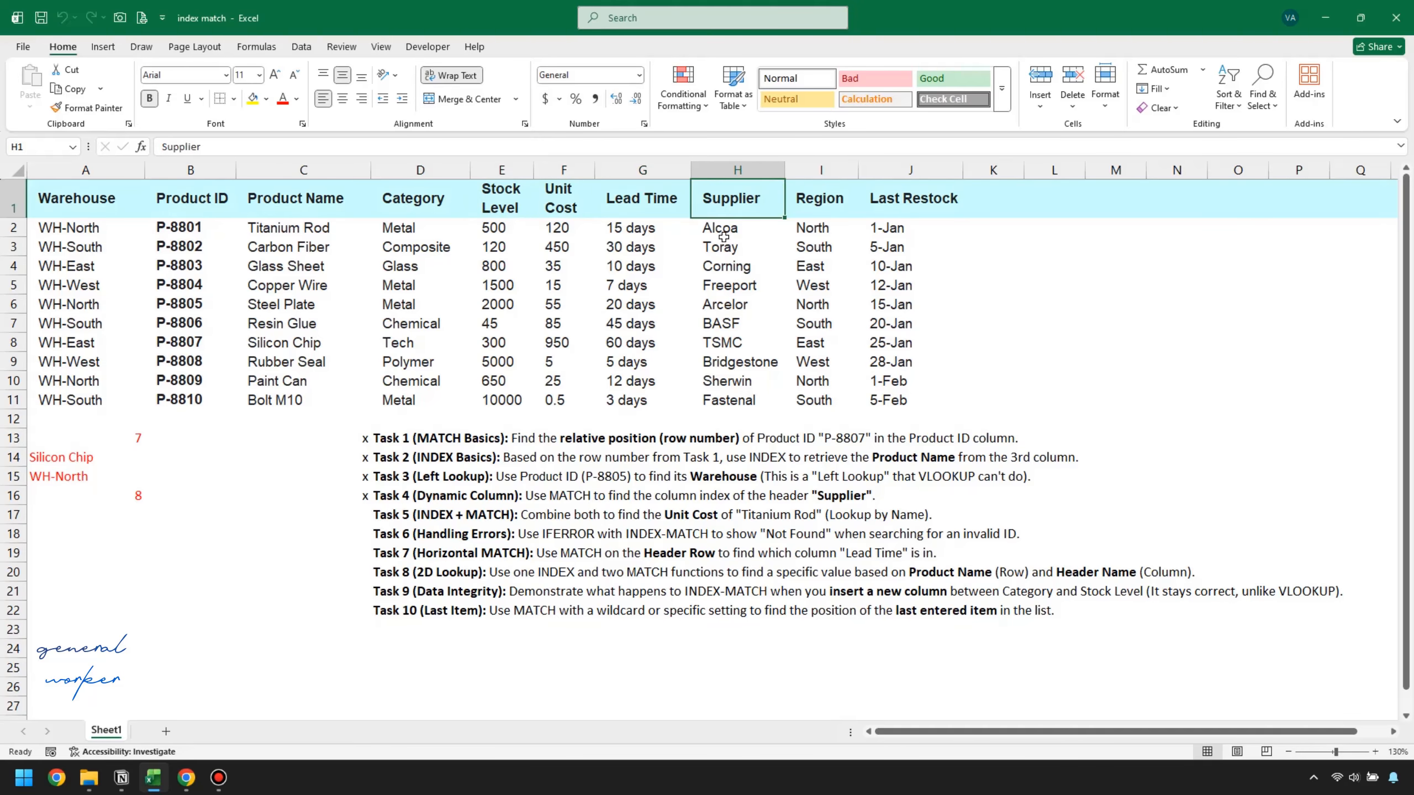
left_click(110, 496)
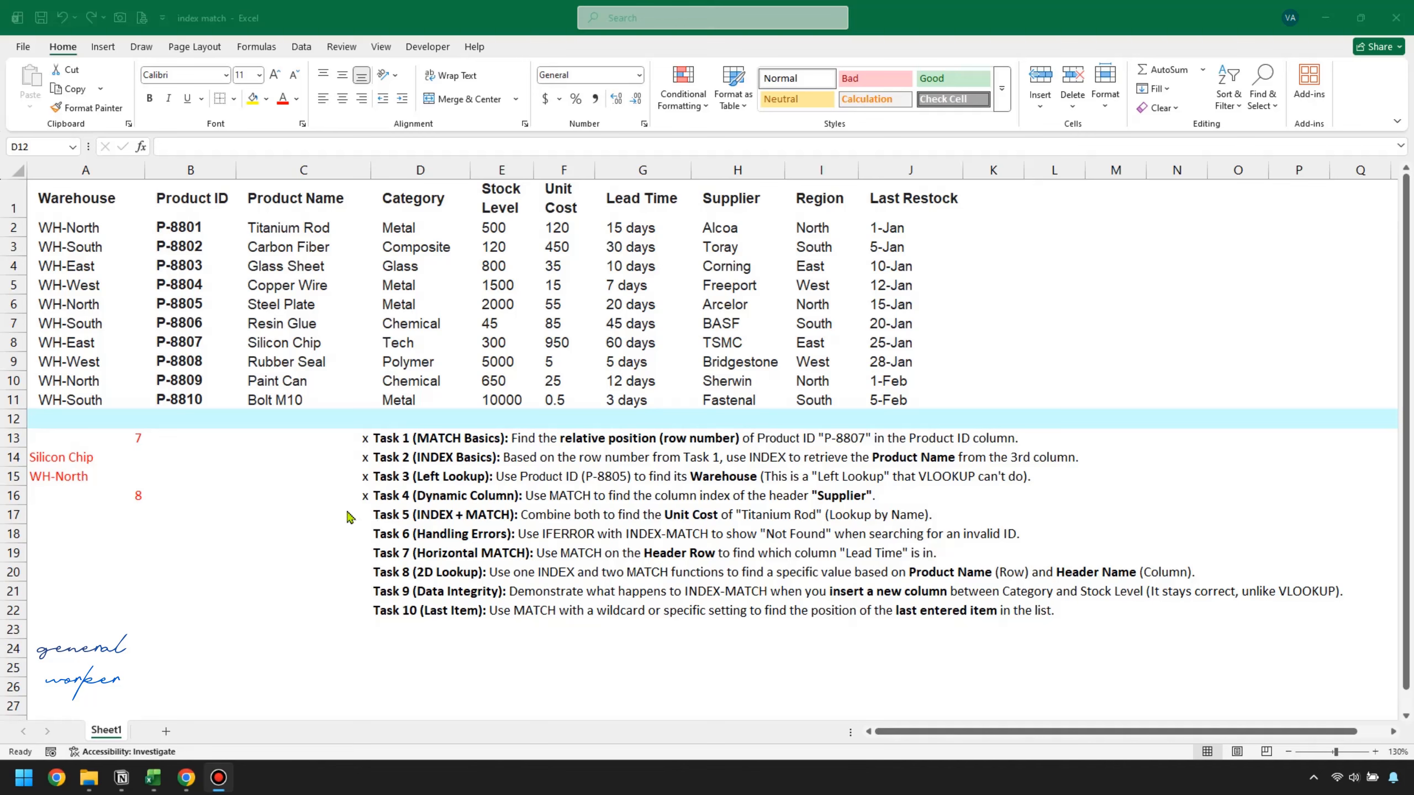
Mark Task 5 with an x in cell C17
left_click(349, 515)
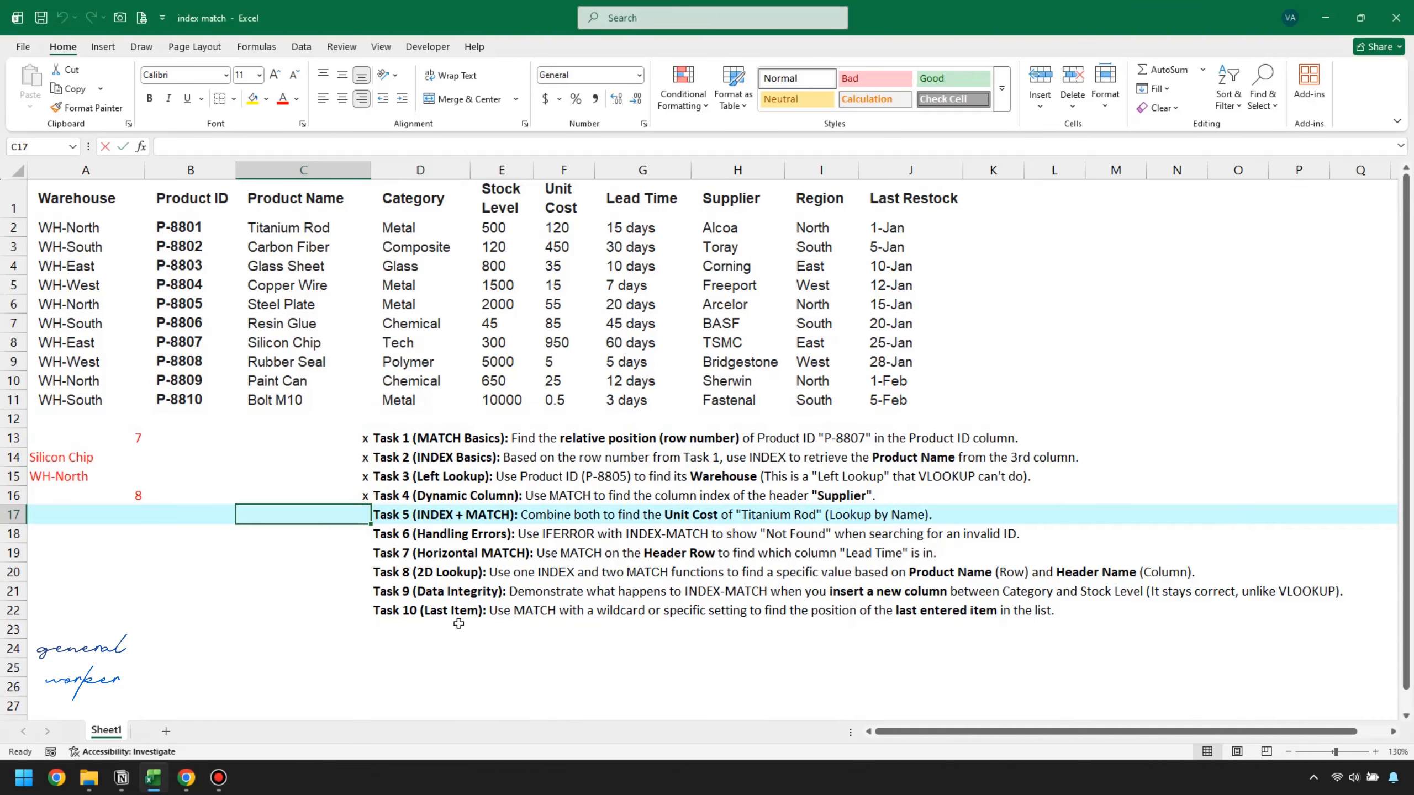
type("x")
left_click(470, 484)
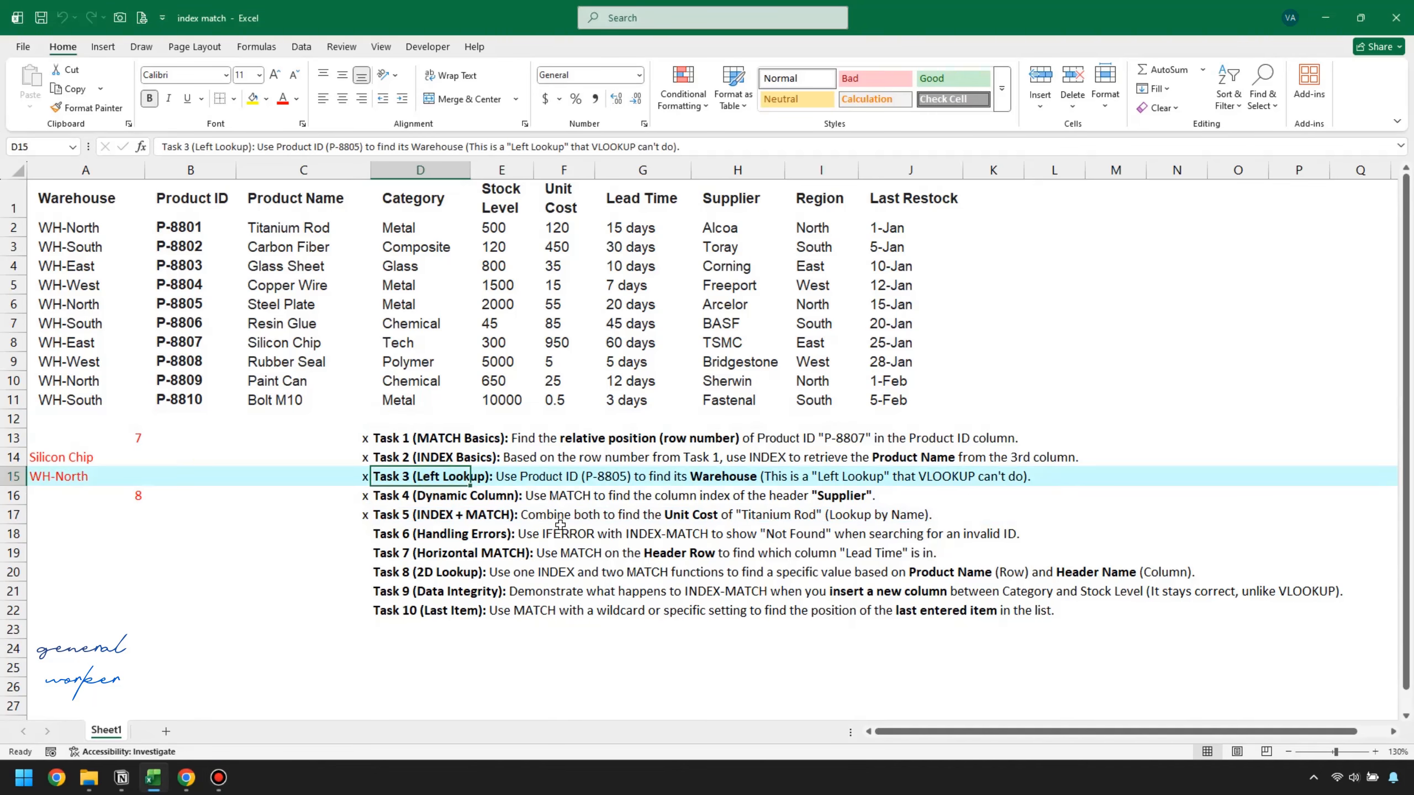
Start Task 5's Titanium Rod unit cost lookup in A17 with an INDEX formula that uses C2:F11 as its array
left_click(390, 519)
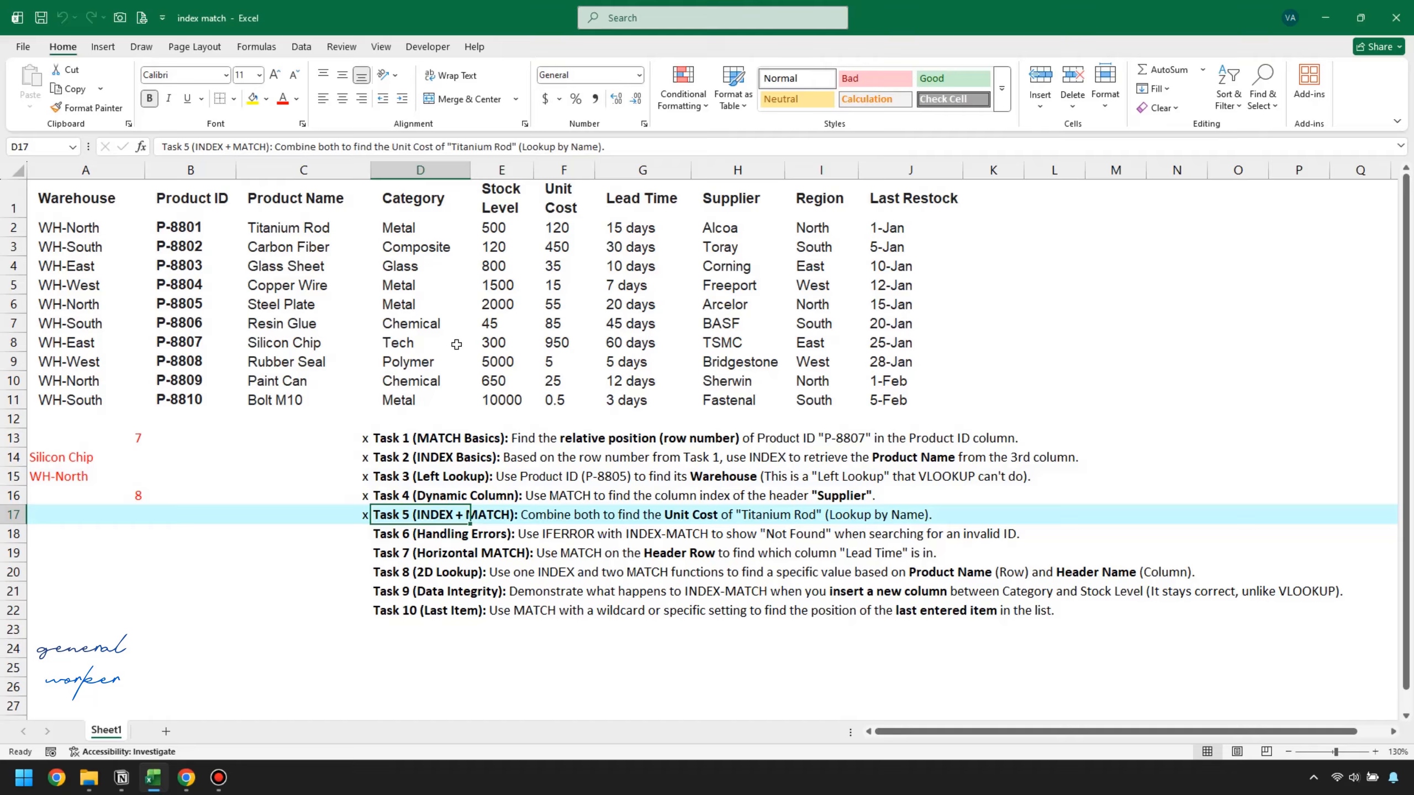
left_click(328, 228)
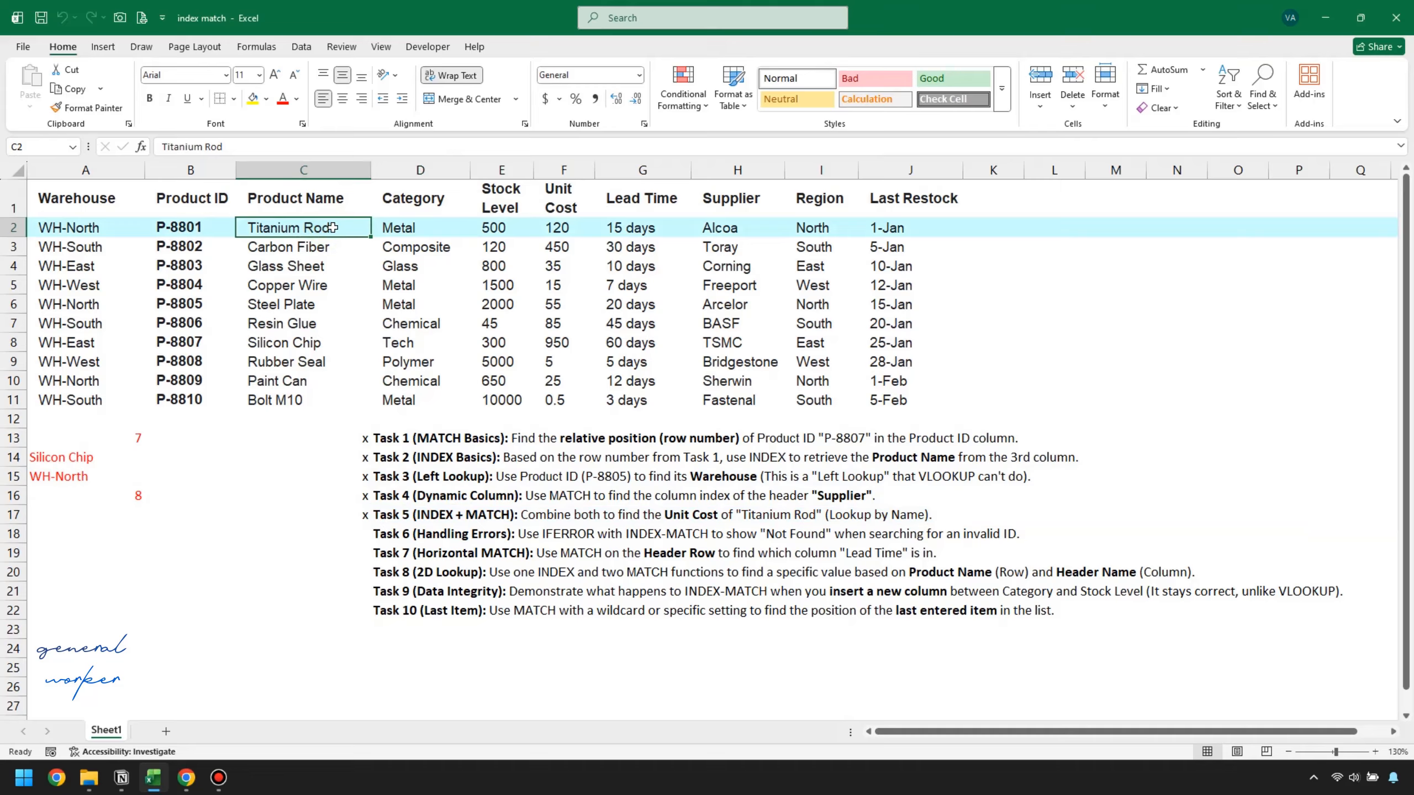
left_click(576, 229)
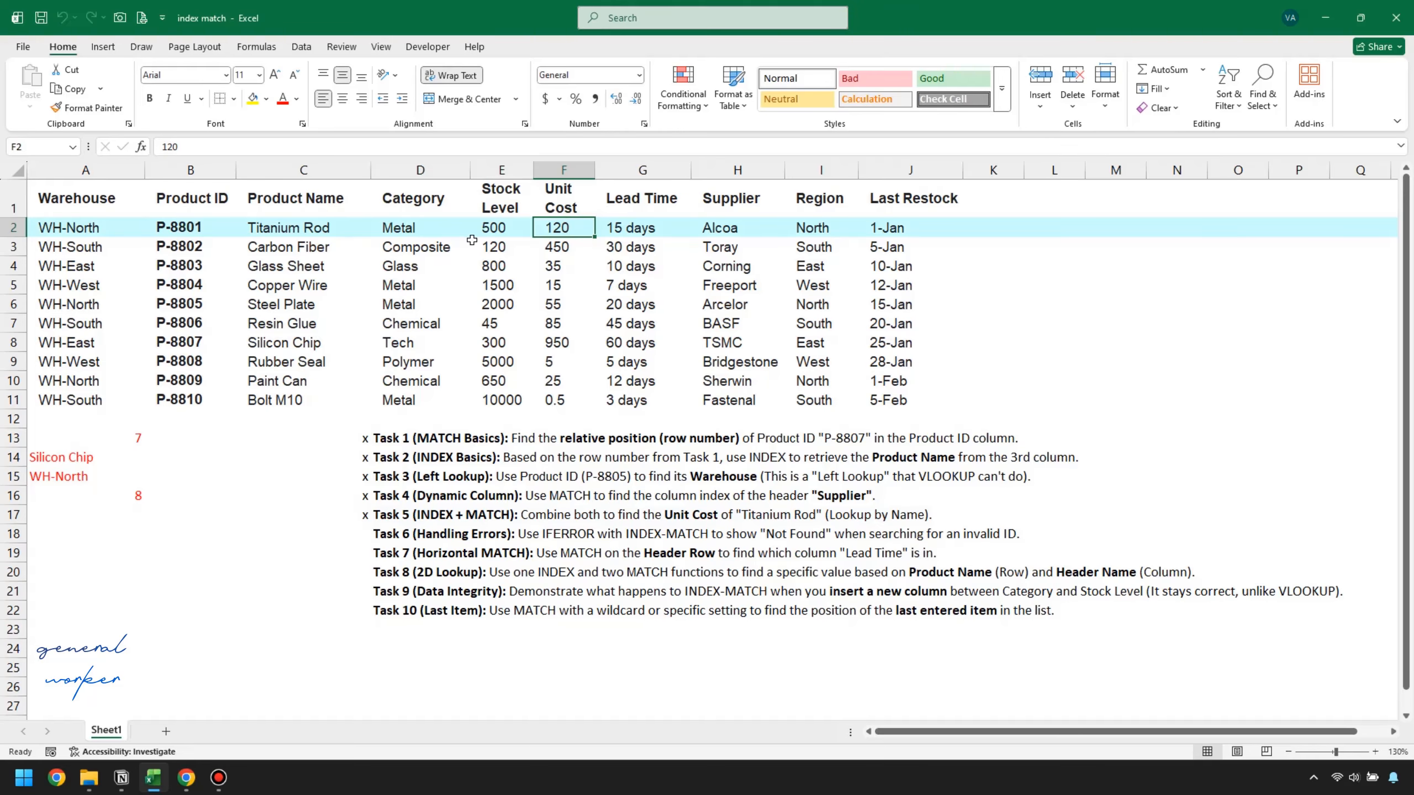
left_click(337, 230)
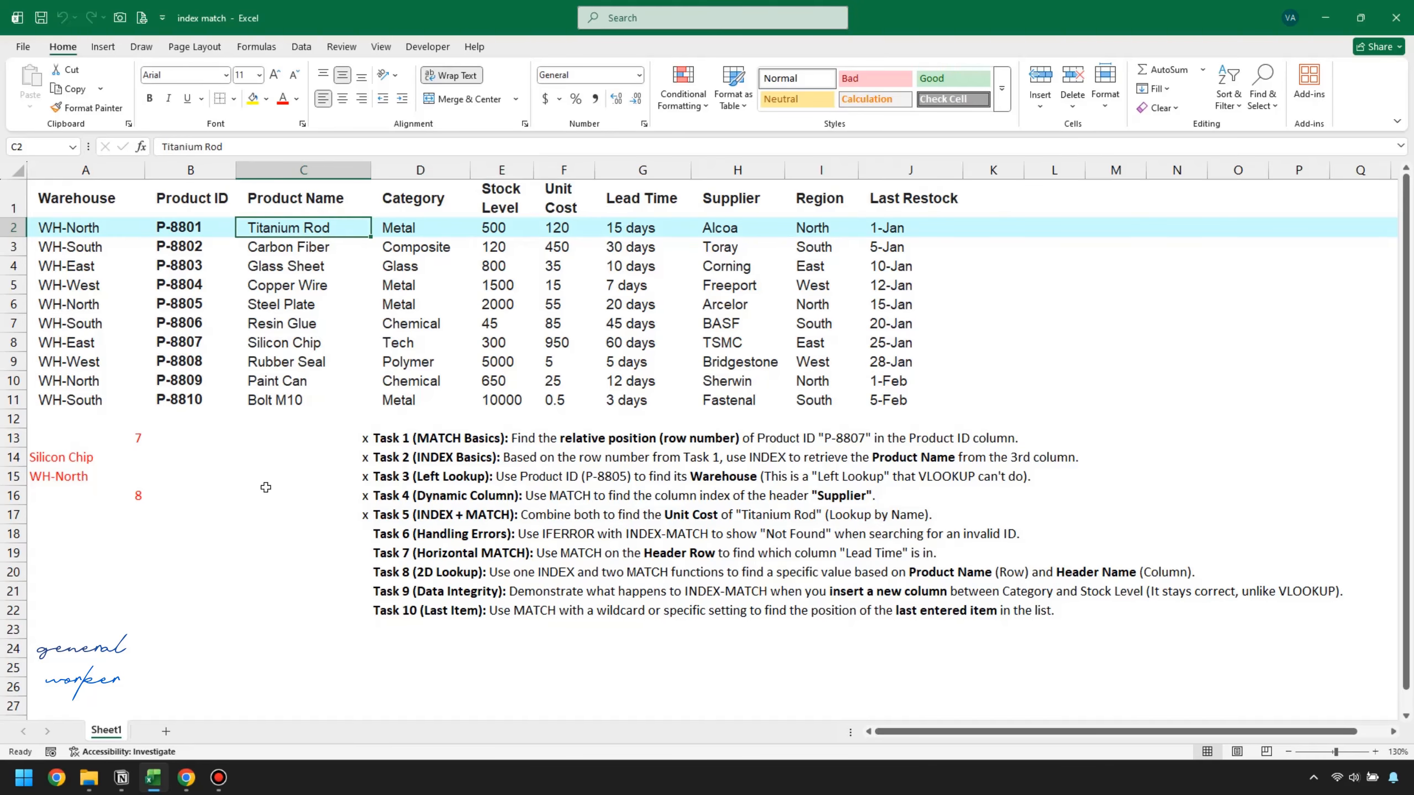
left_click(131, 516)
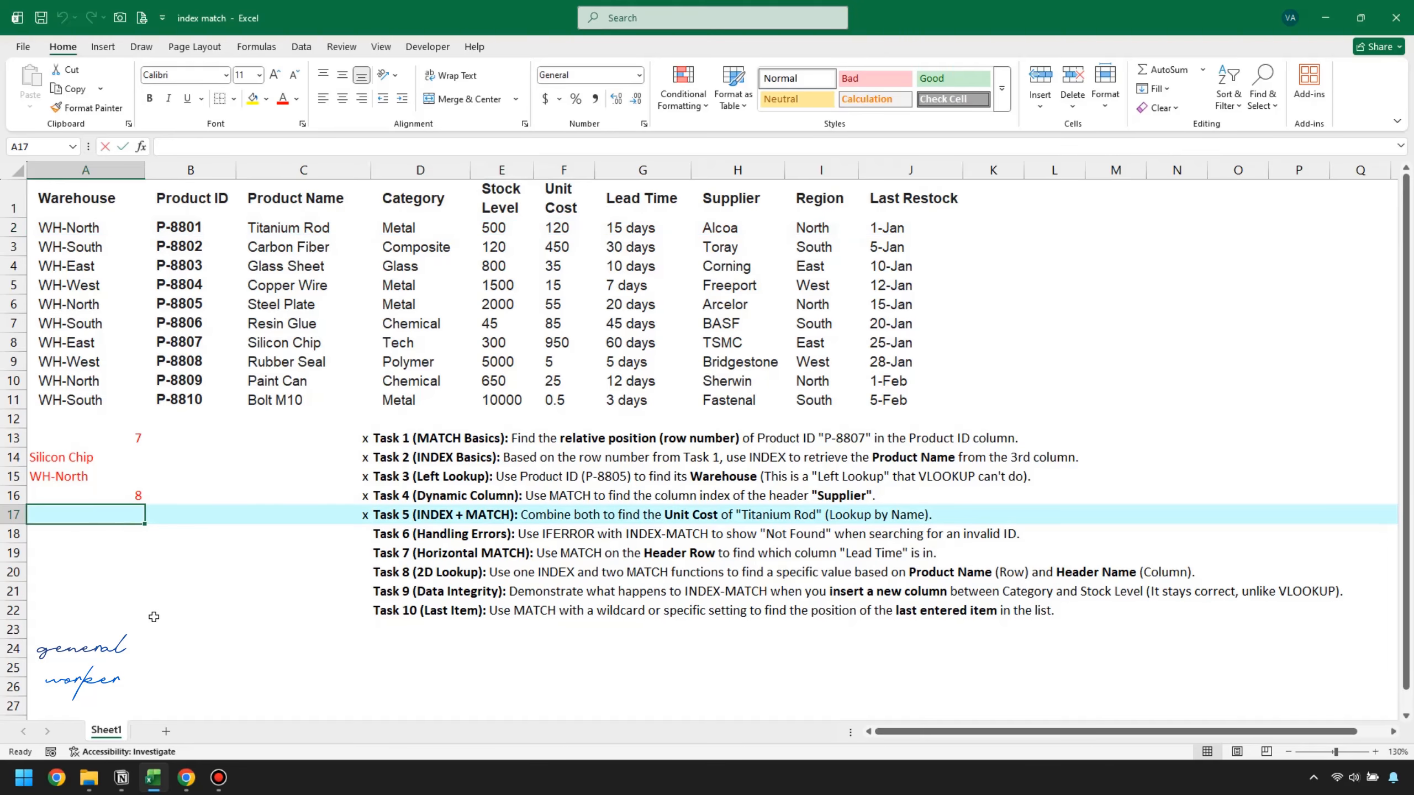
type("=index(")
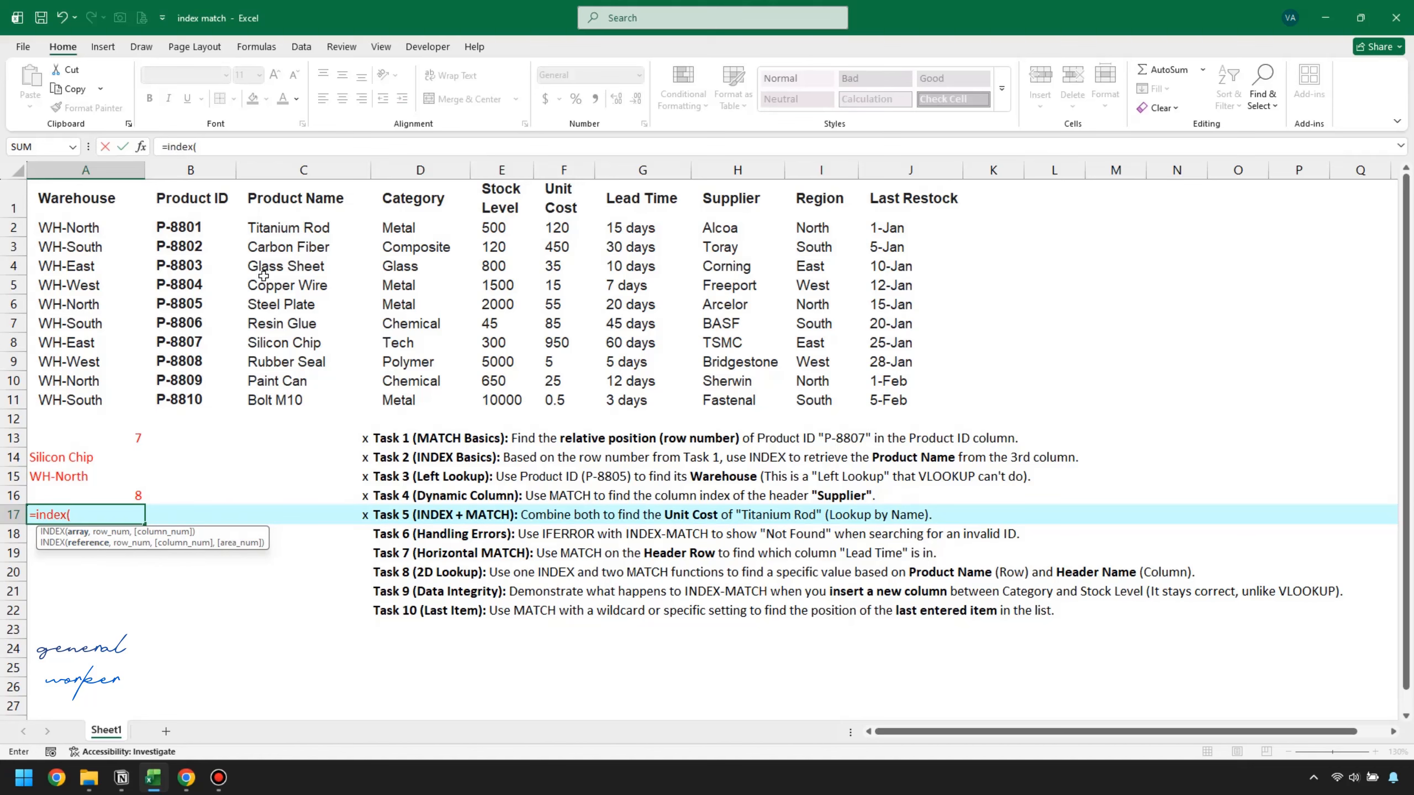
left_click_drag(274, 227, 541, 396)
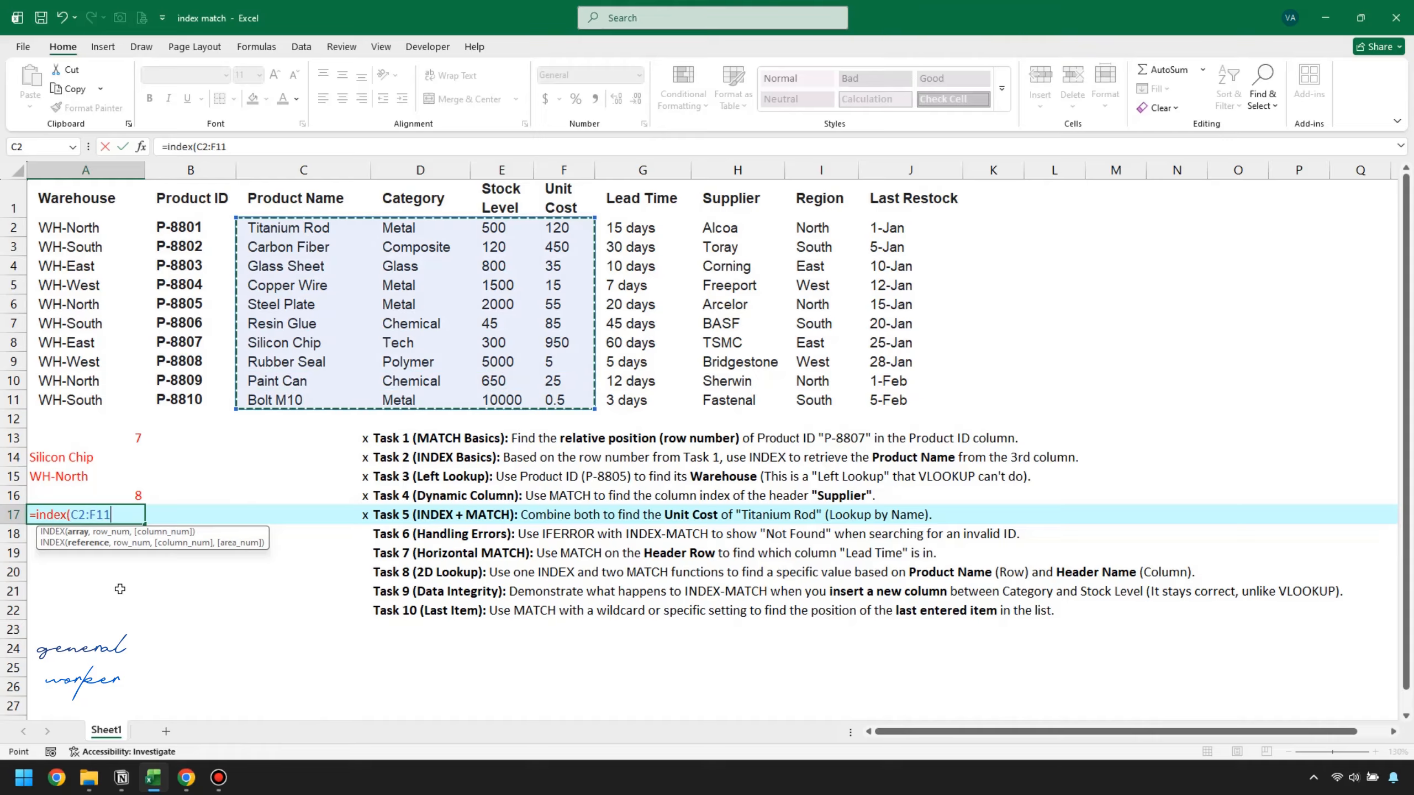
type(",")
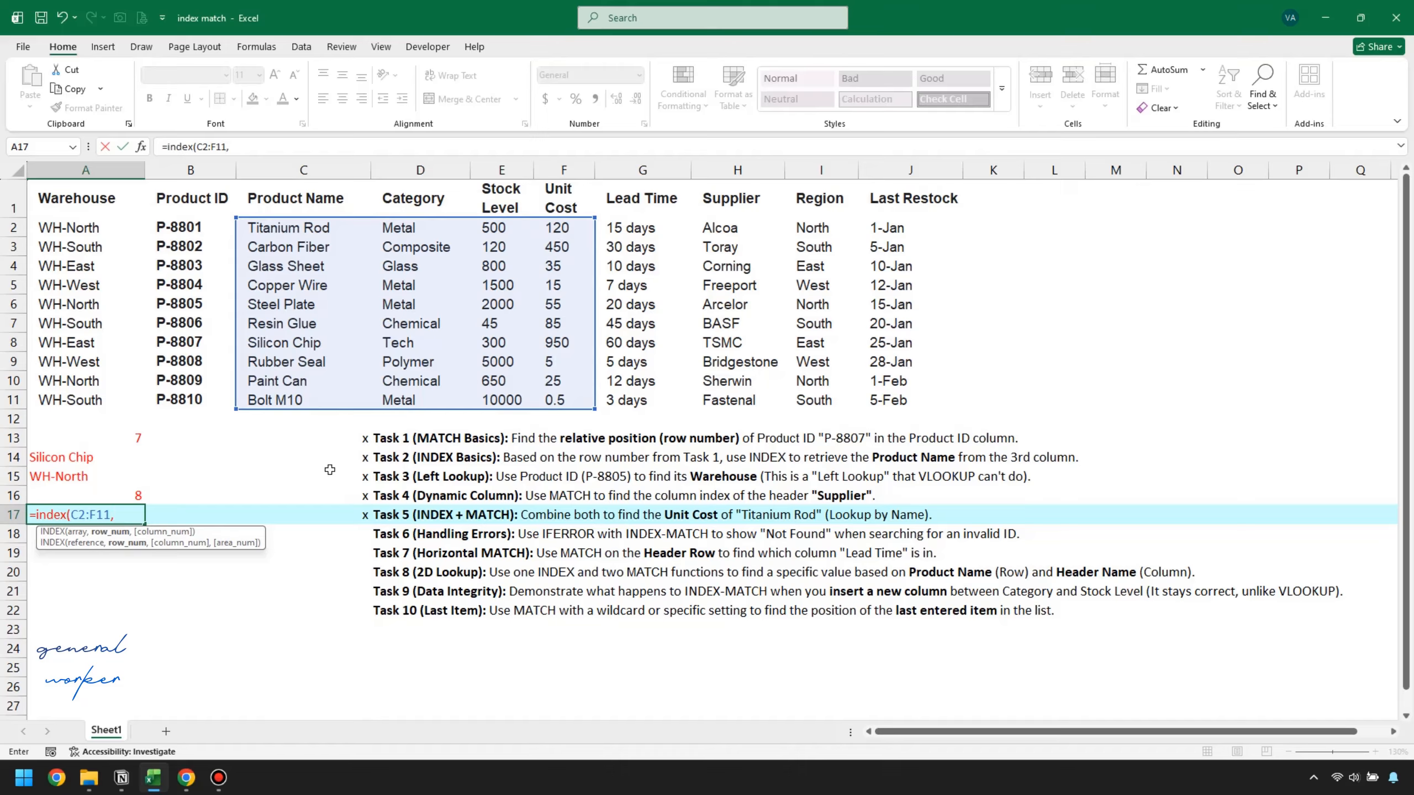
Complete the A17 formula with MATCH(C2,C2:C11,0) as the row number and 4 as the column number
type("match")
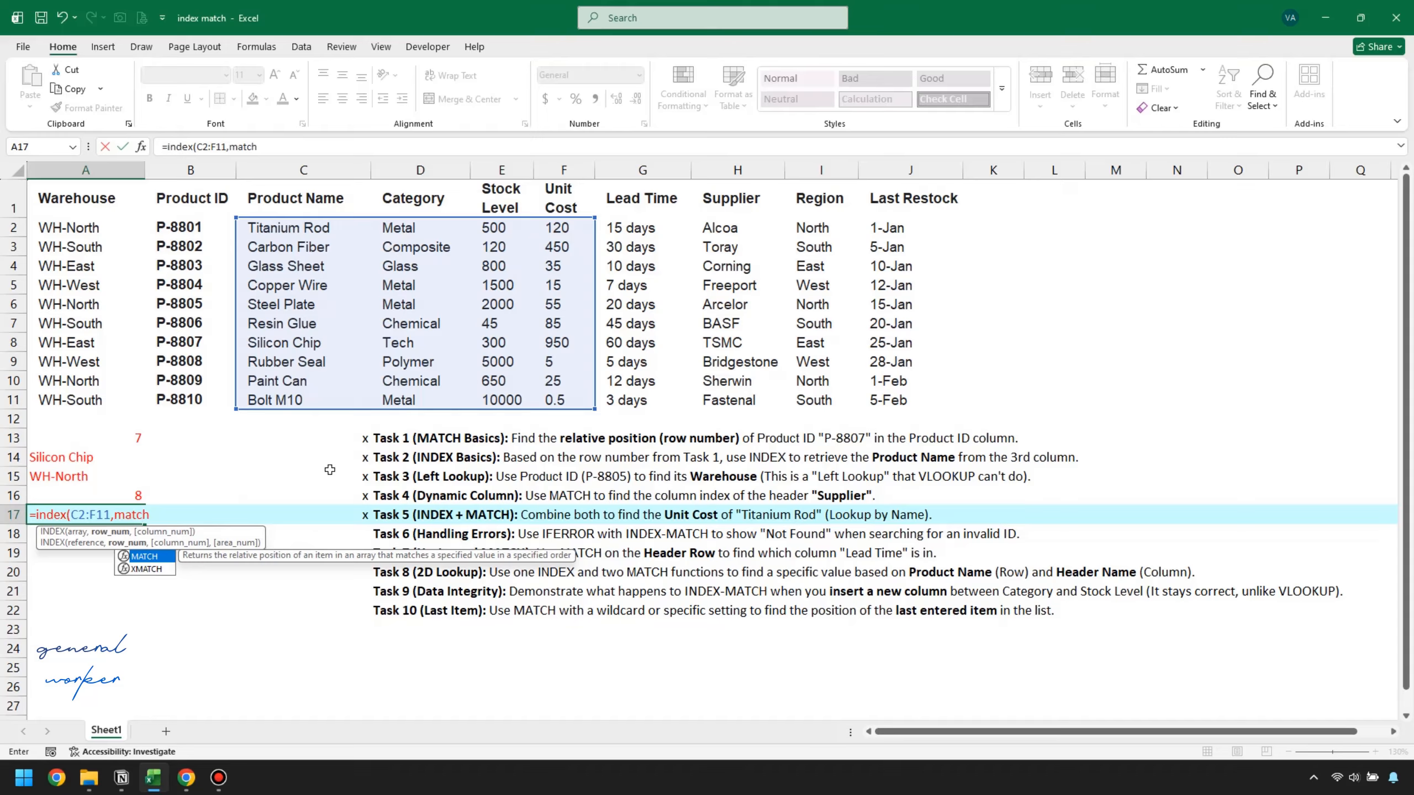
type("(")
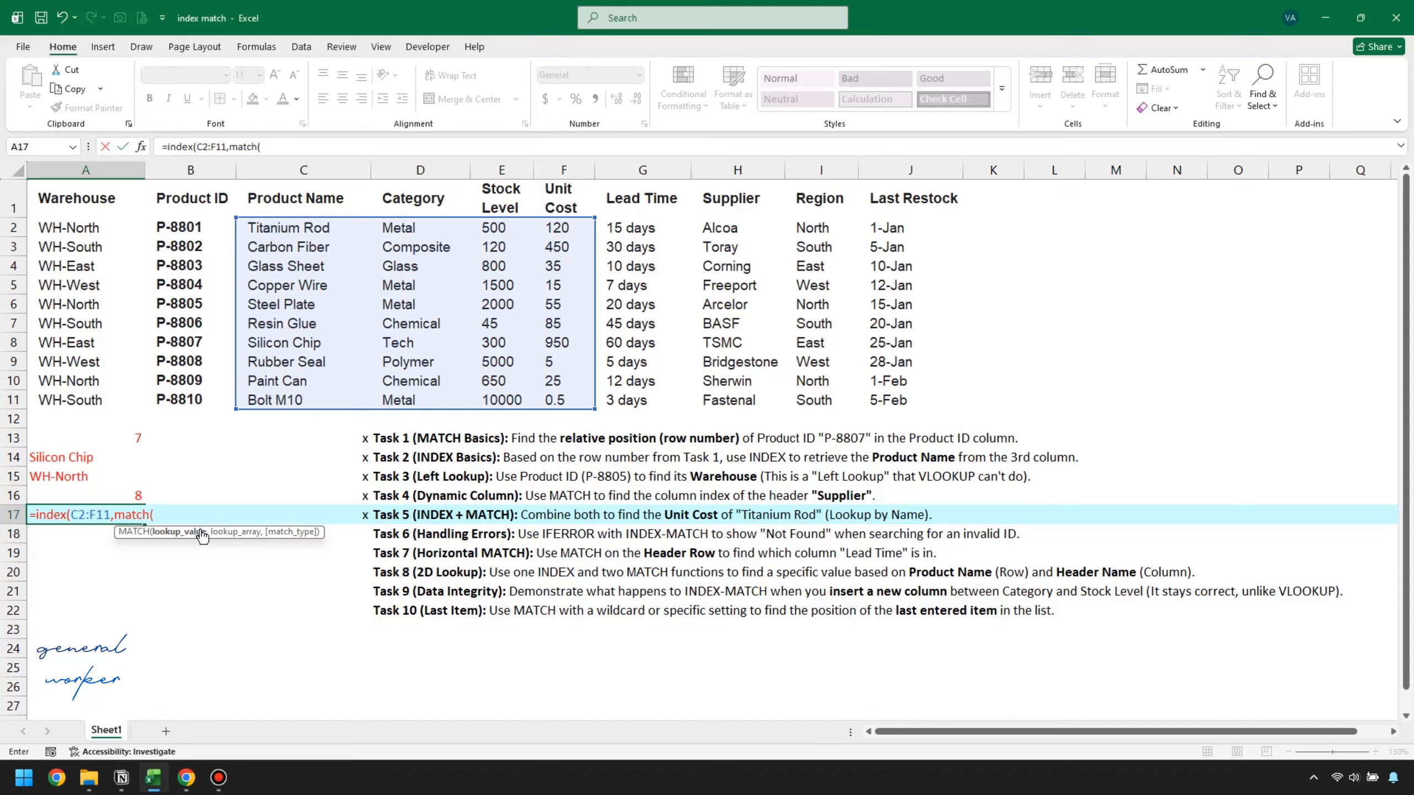
left_click(329, 223)
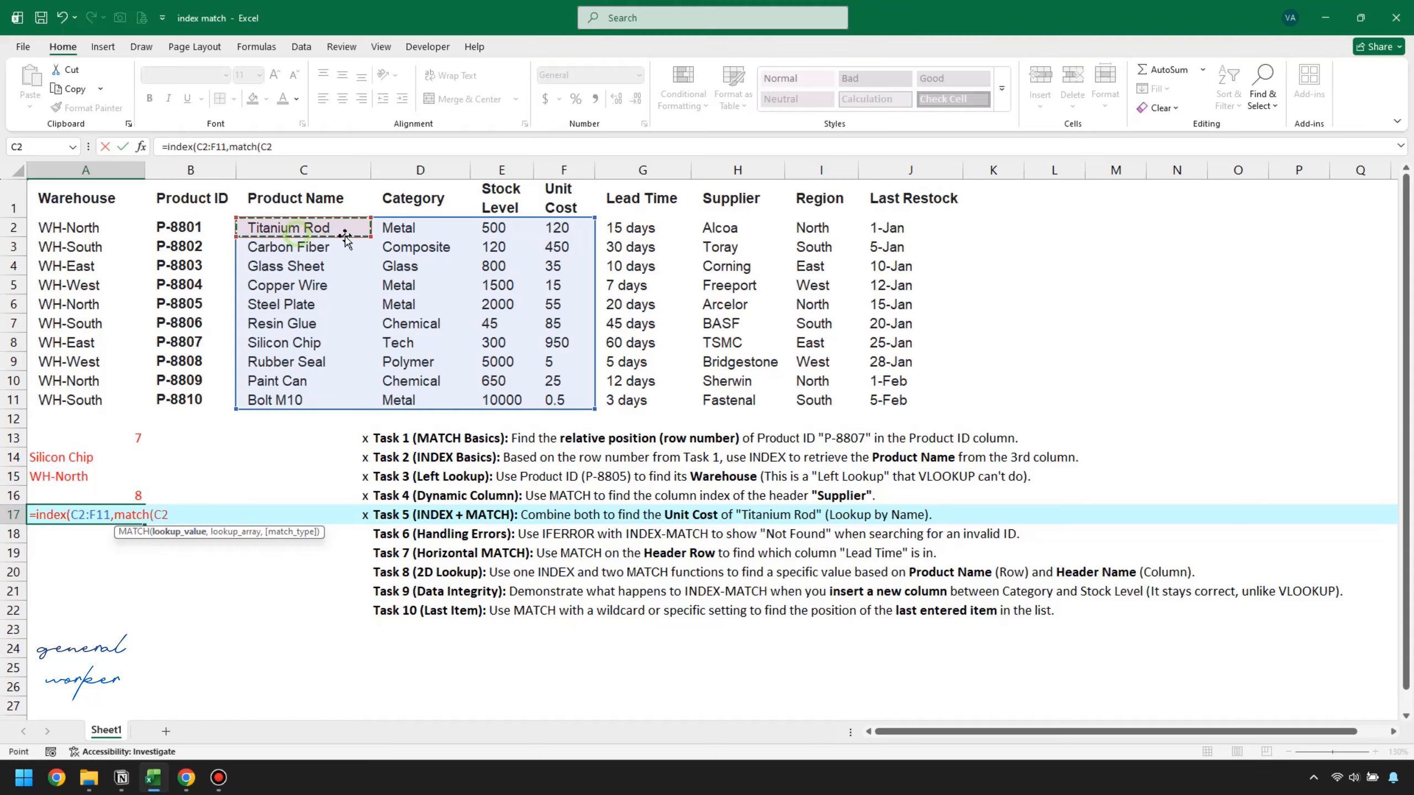
type(",")
left_click_drag(303, 225, 289, 402)
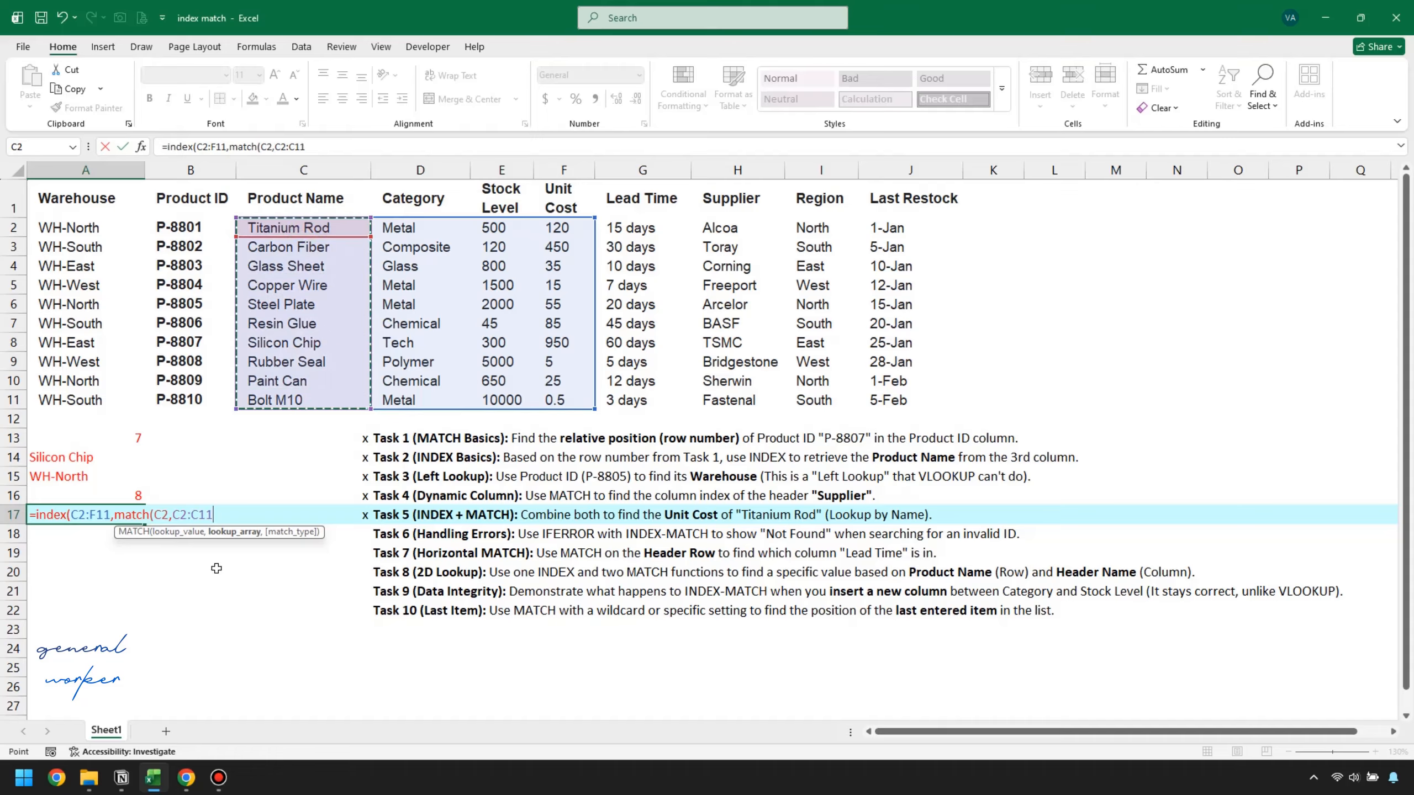
type(",0)")
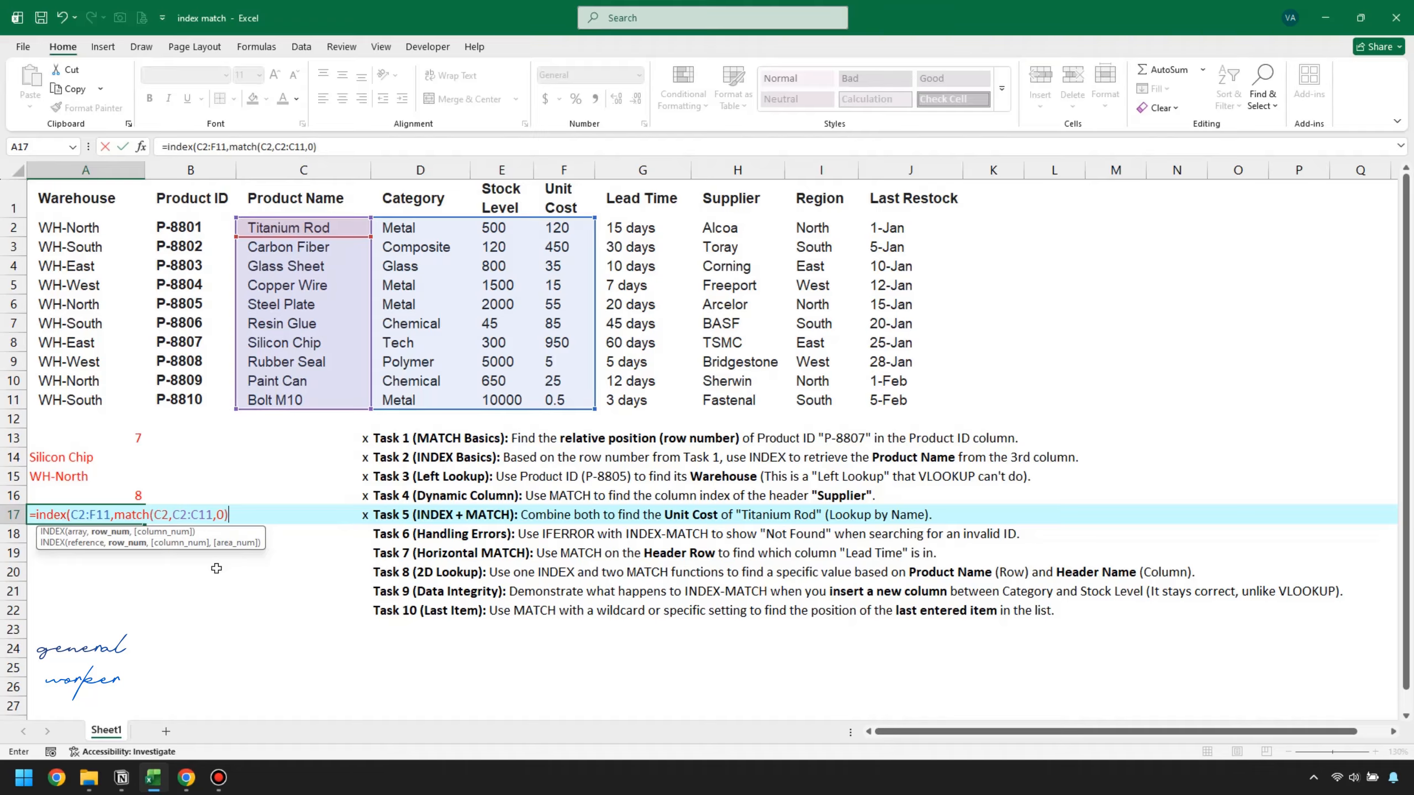
type(",4)")
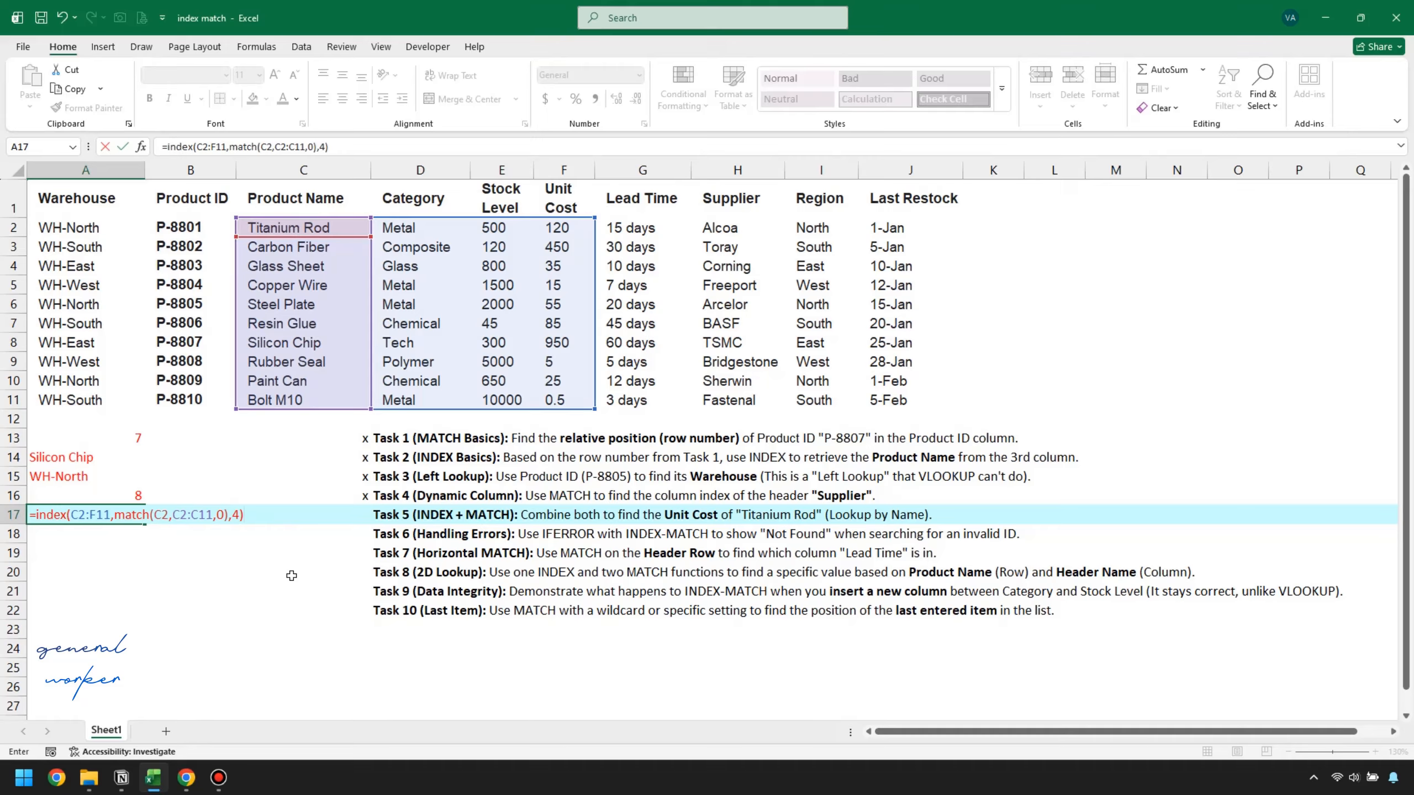
key("Return")
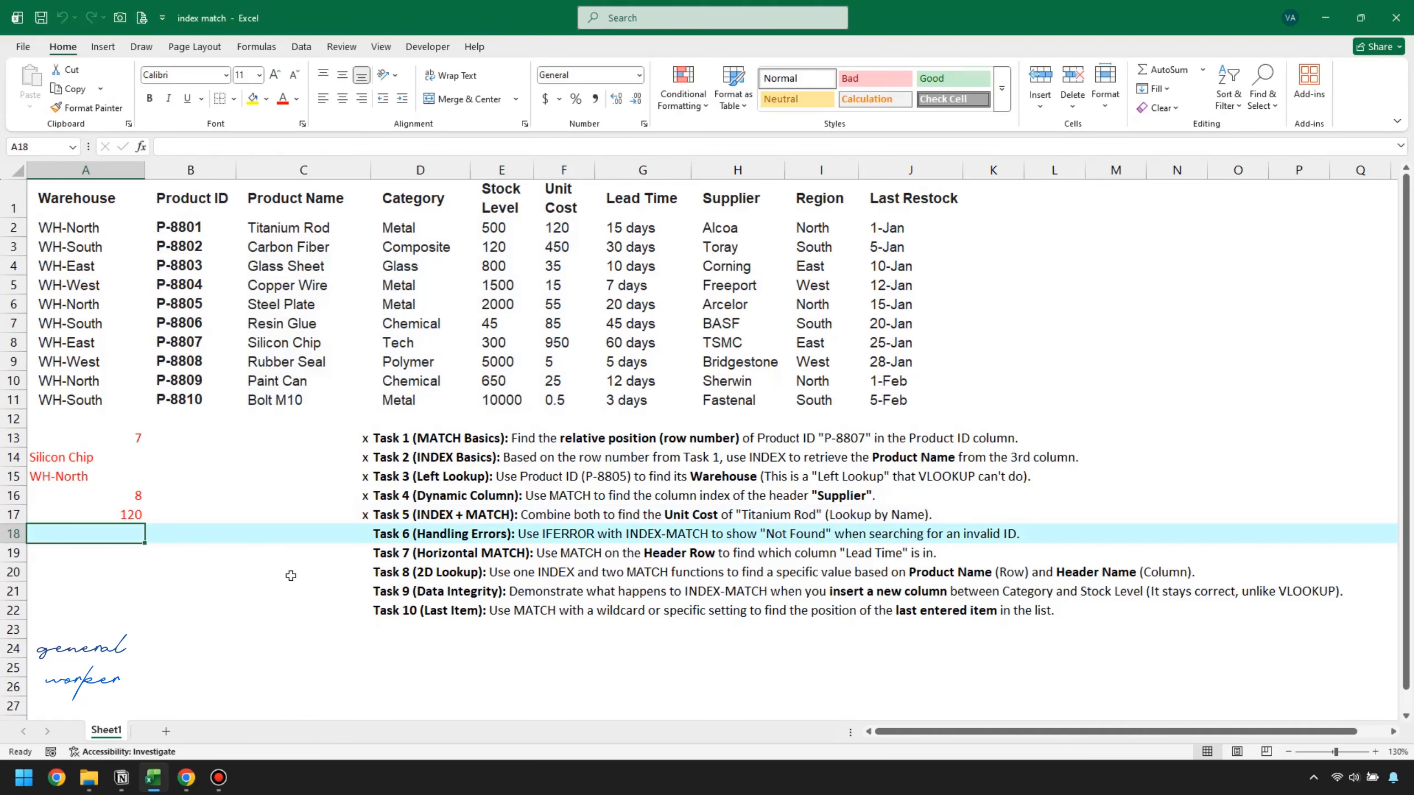
Check the A17 result against Titanium Rod's unit cost in the table, and select the Bolt M10 product name
left_click(131, 518)
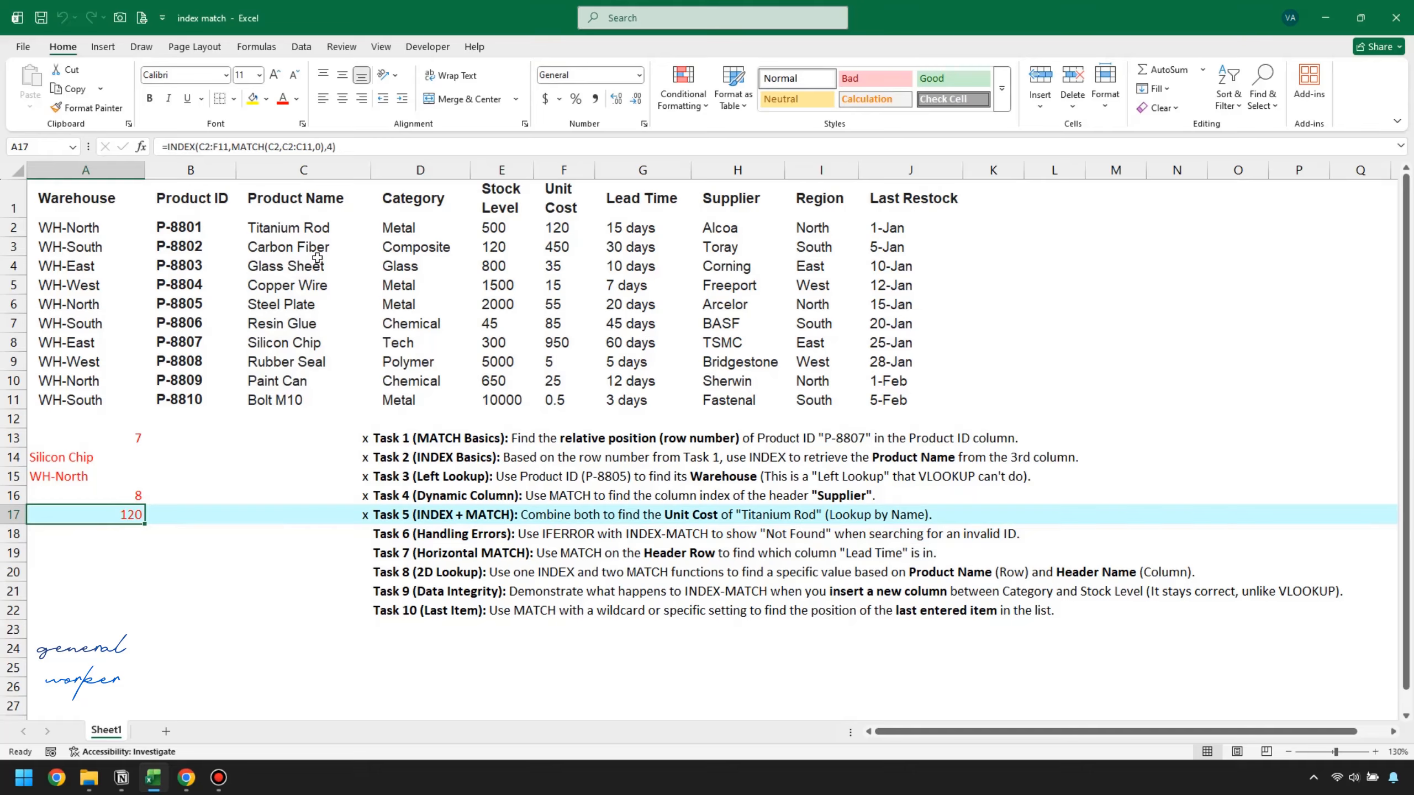
left_click(312, 228)
left_click(567, 231)
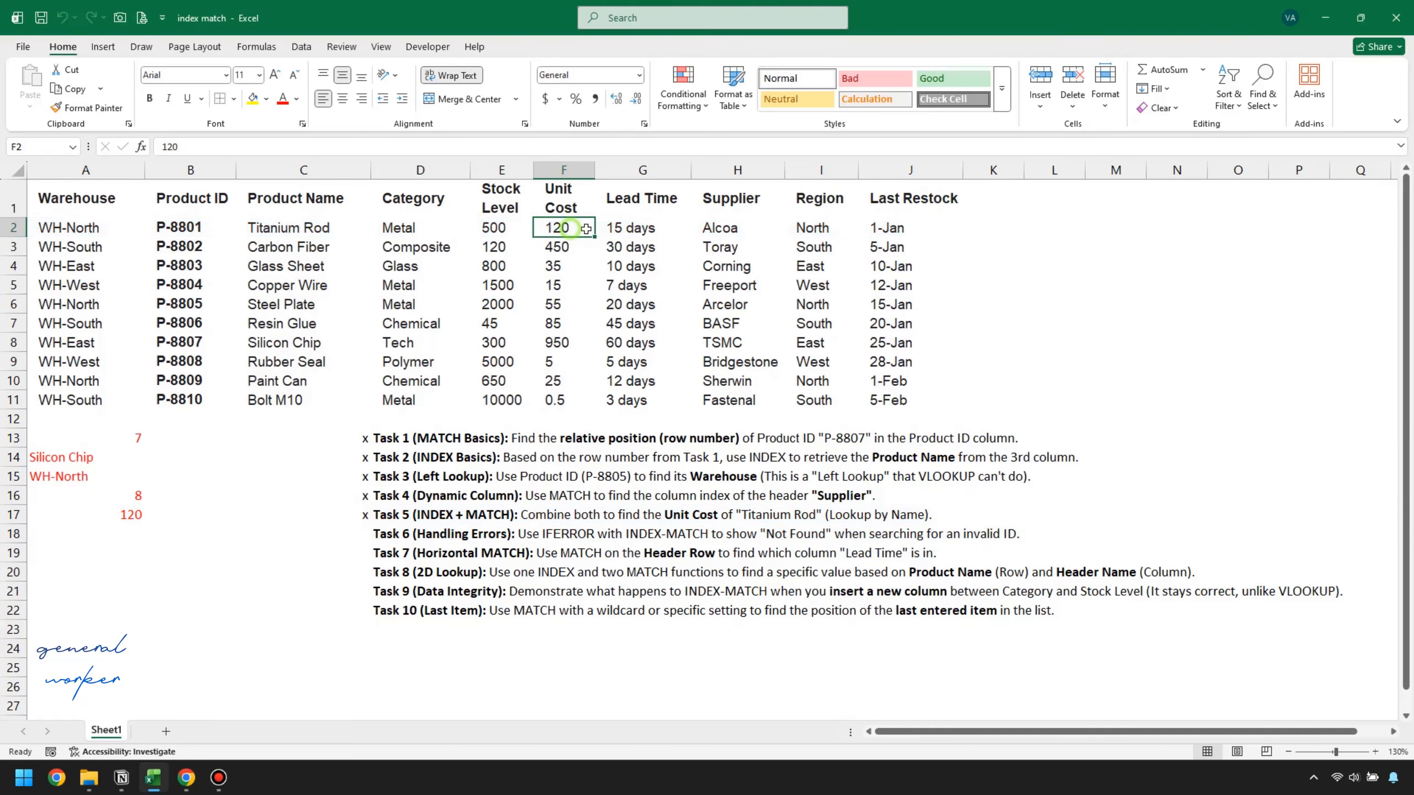
left_click(137, 517)
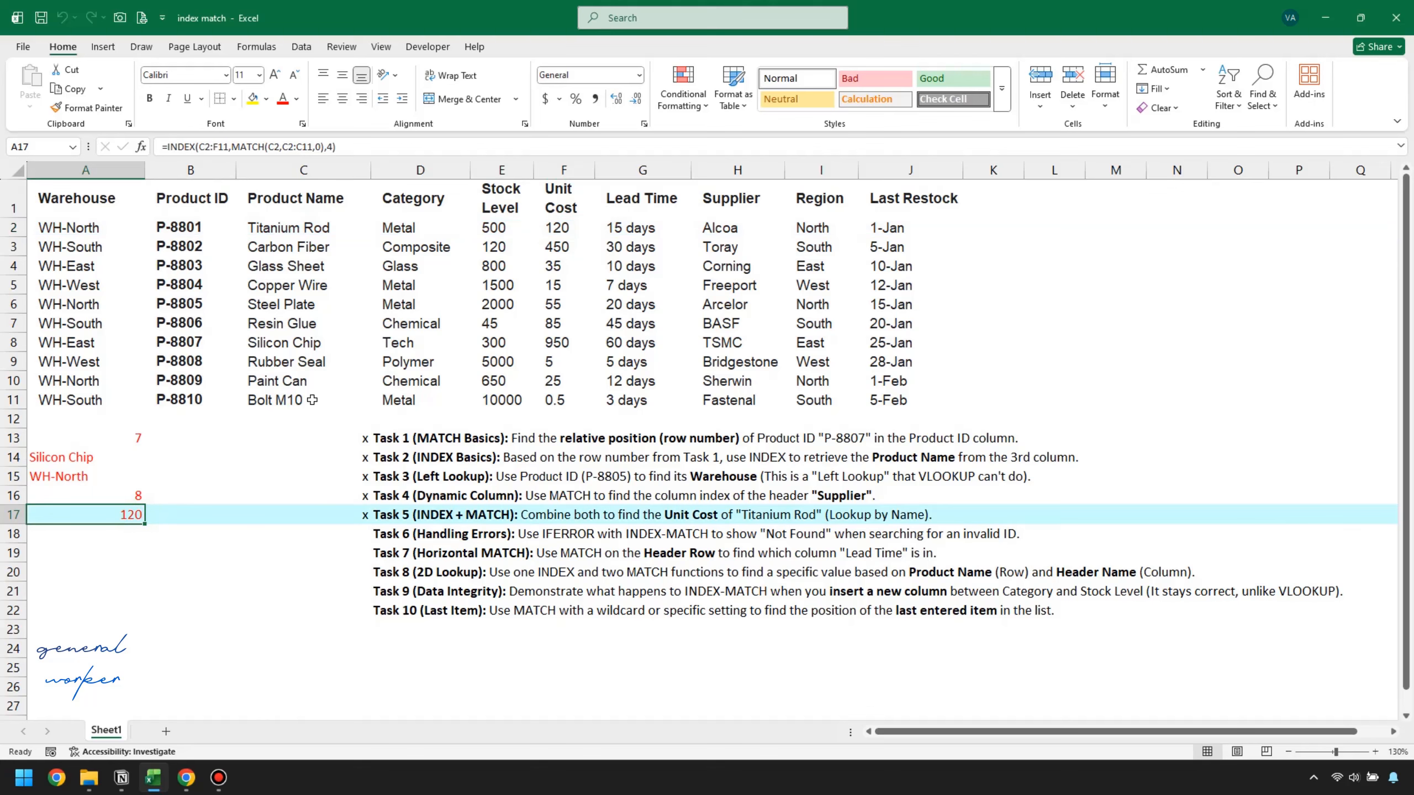
left_click(310, 400)
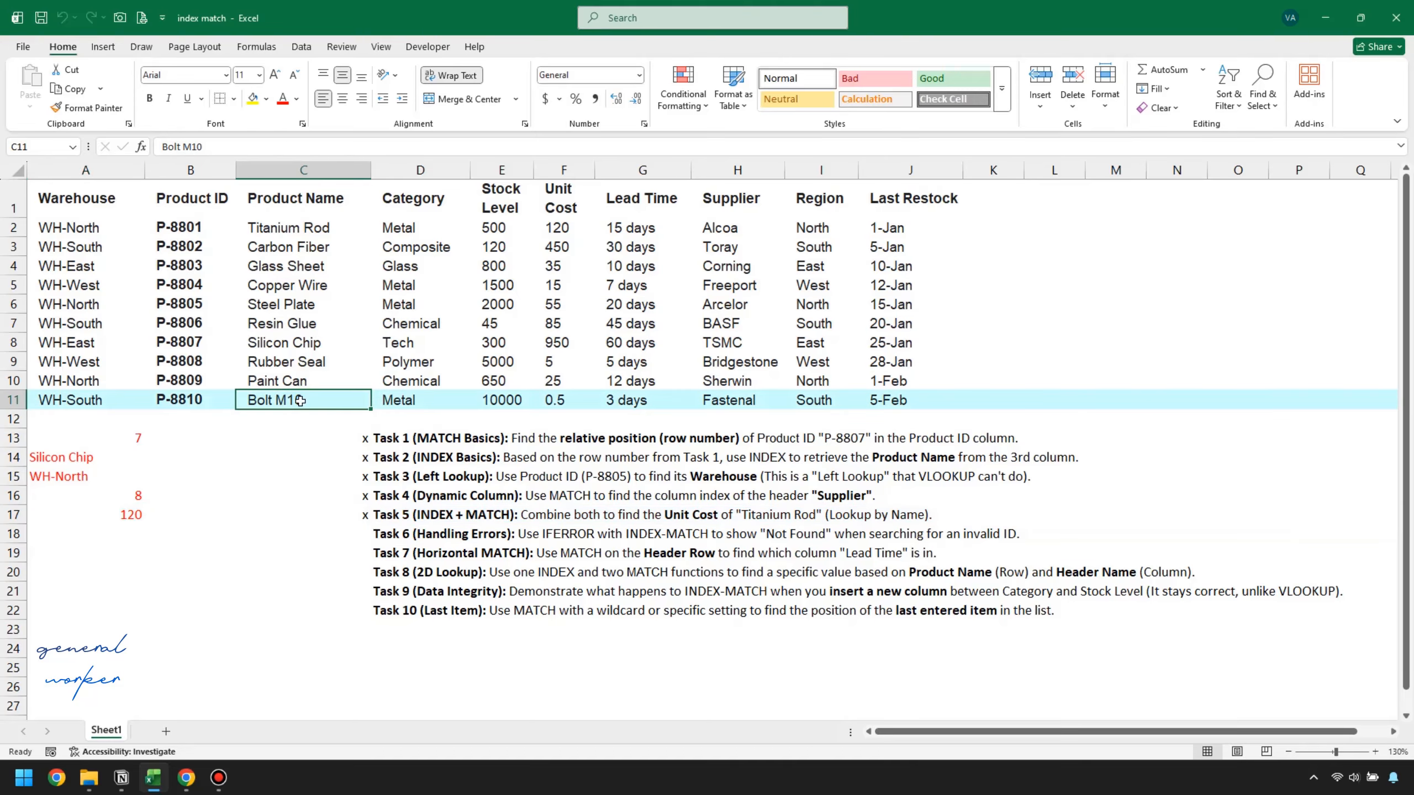
Change the MATCH lookup value in the A17 formula to C11 to look up Bolt M10's unit cost
left_click(134, 514)
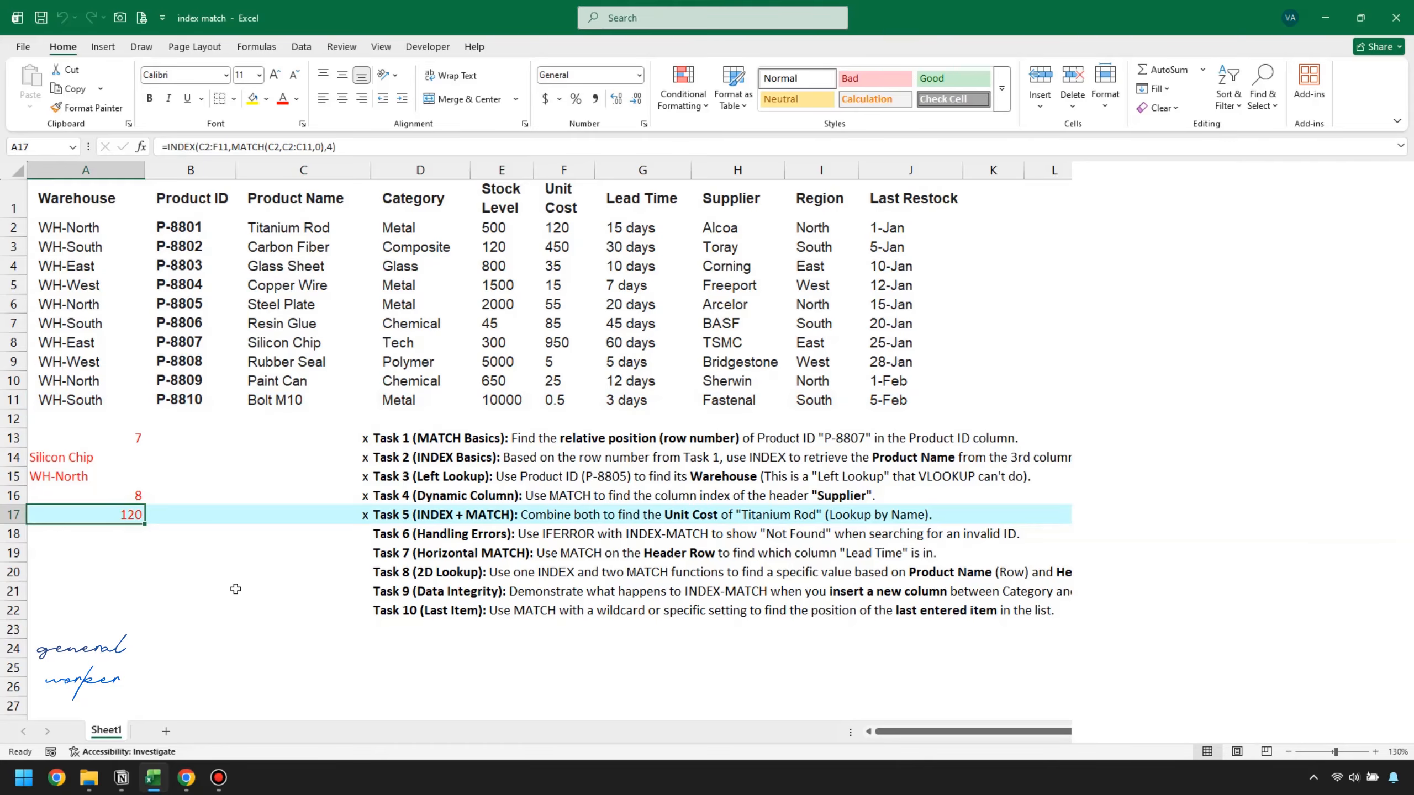
key("F1")
left_click(1395, 181)
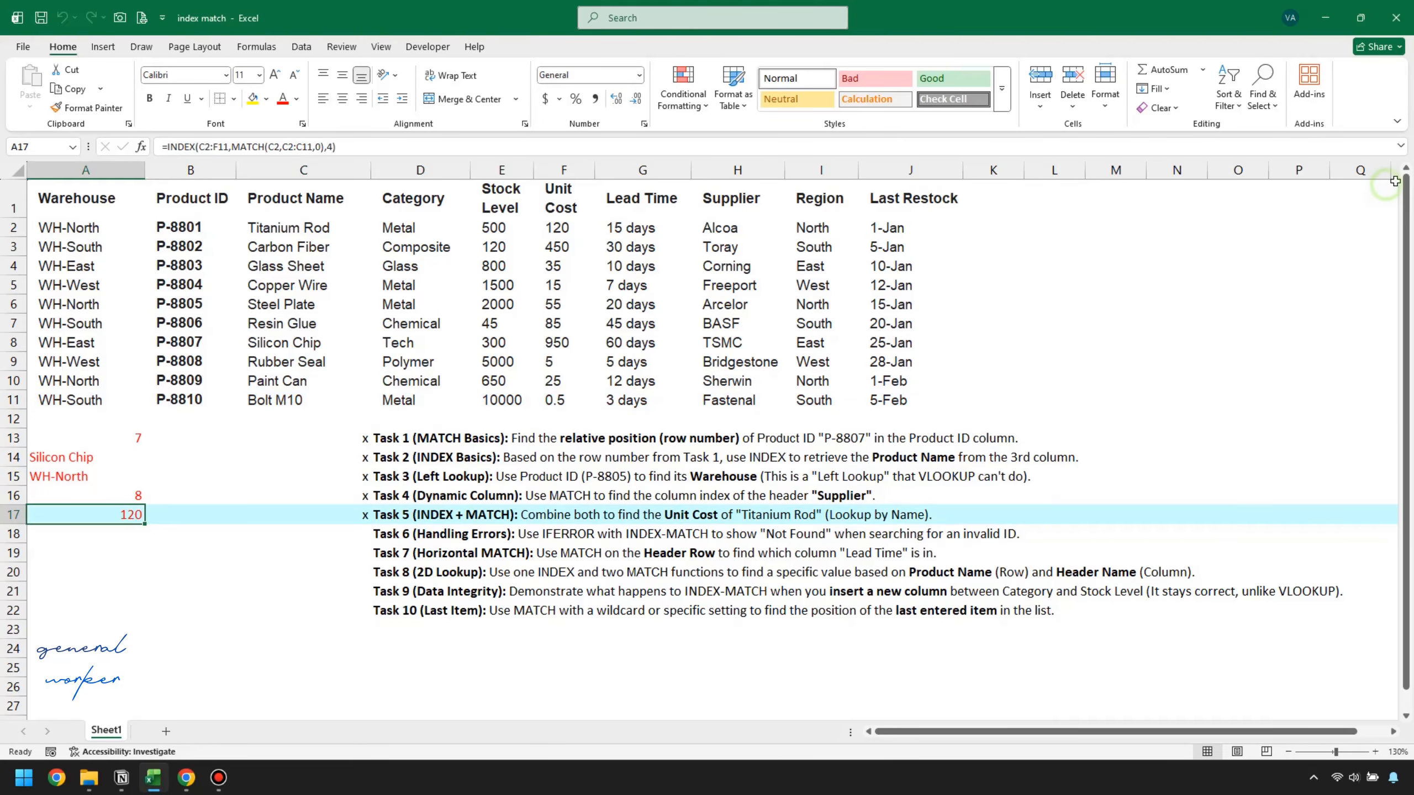
left_click(137, 515)
key("F2")
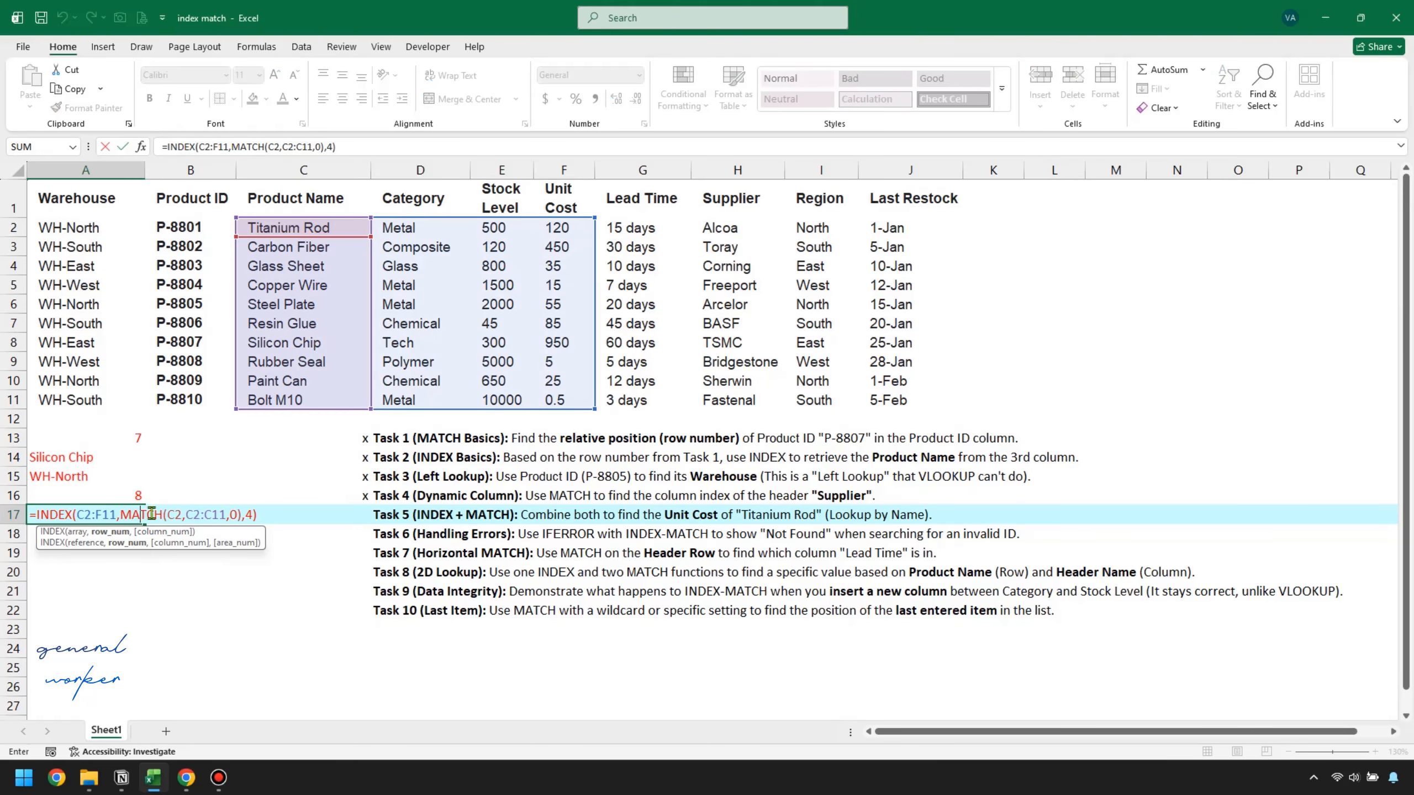
left_click(173, 514)
key("BackSpace")
type("11")
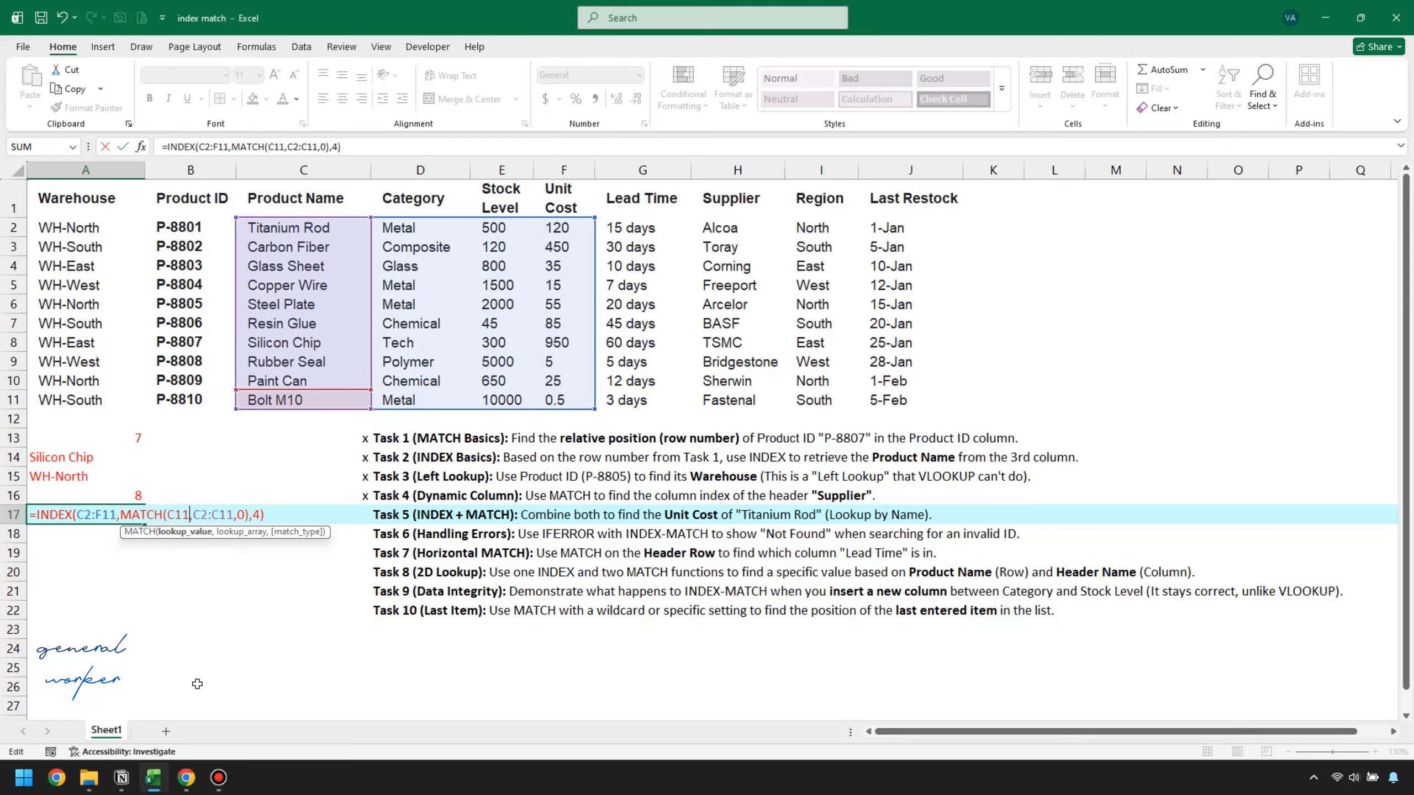
key("Return")
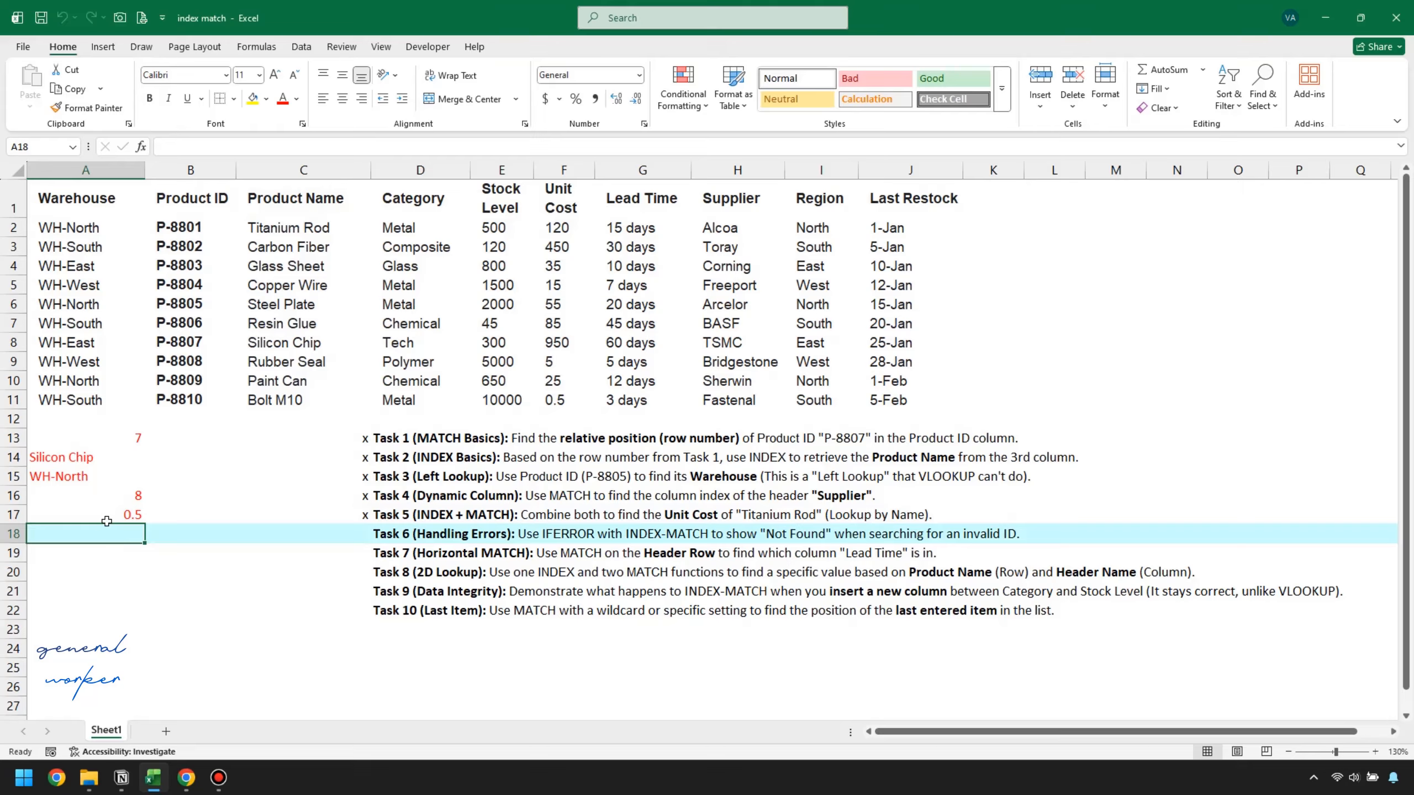
Check the A17 result against Bolt M10's unit cost in the table
left_click(113, 518)
left_click(284, 400)
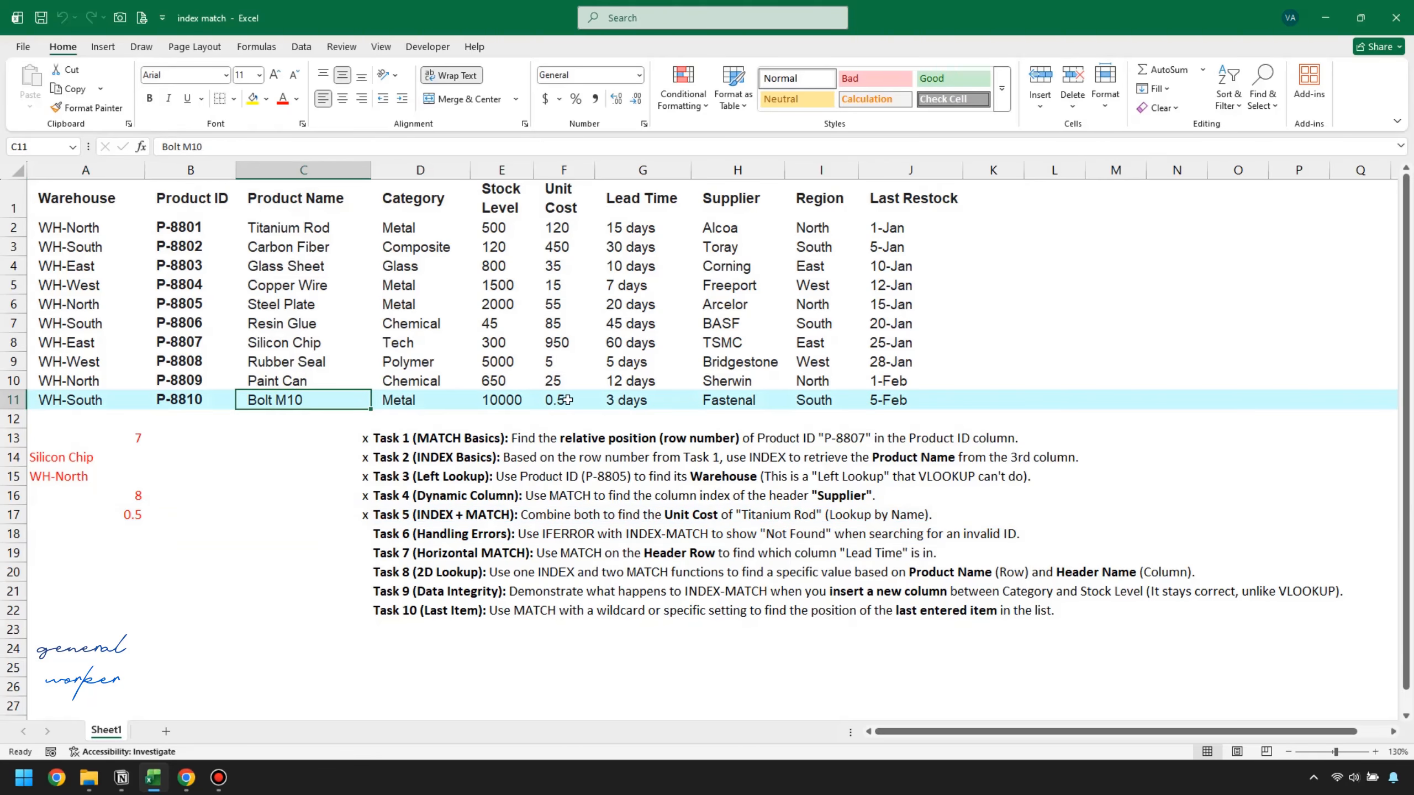
left_click(578, 401)
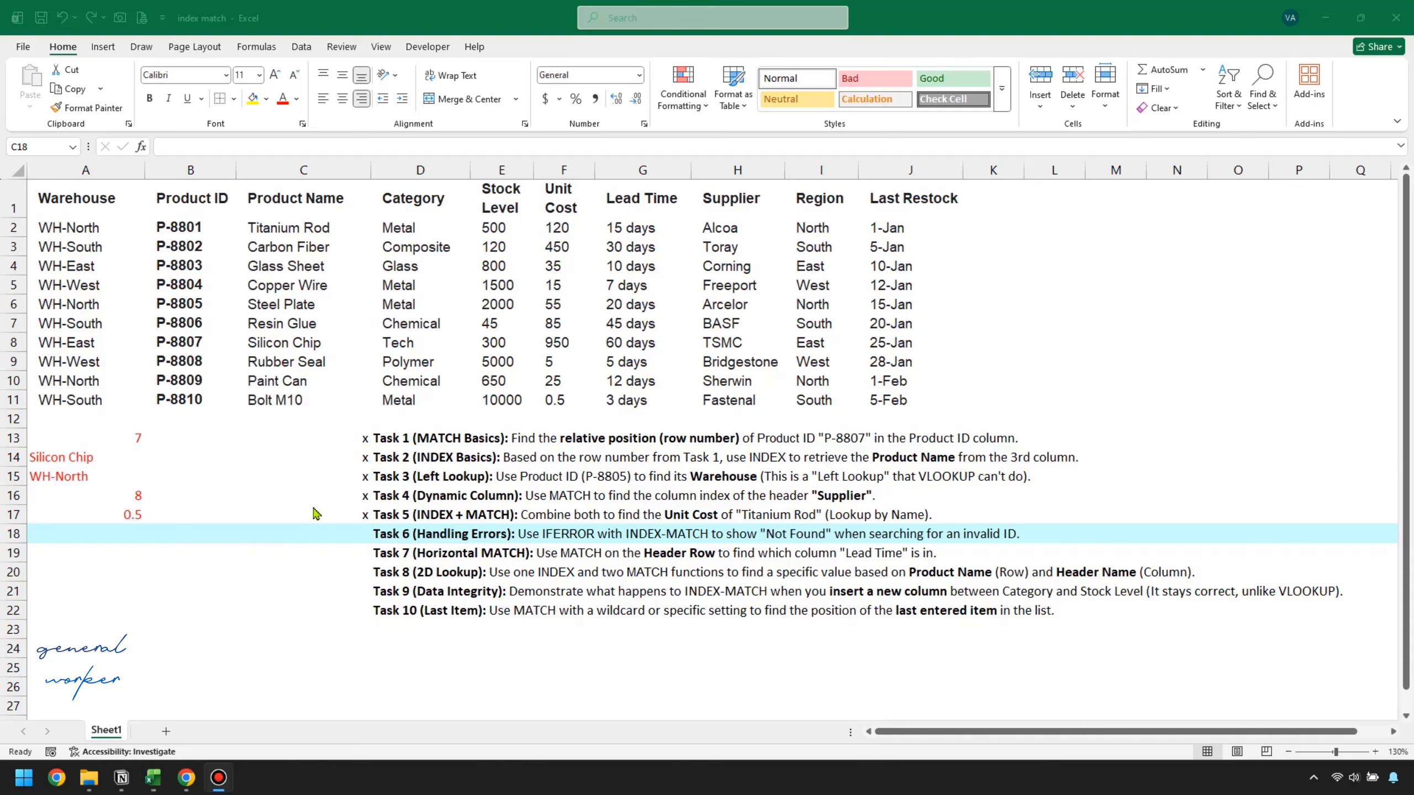
Mark Task 6 with an x in cell C18
left_click(339, 536)
type("x")
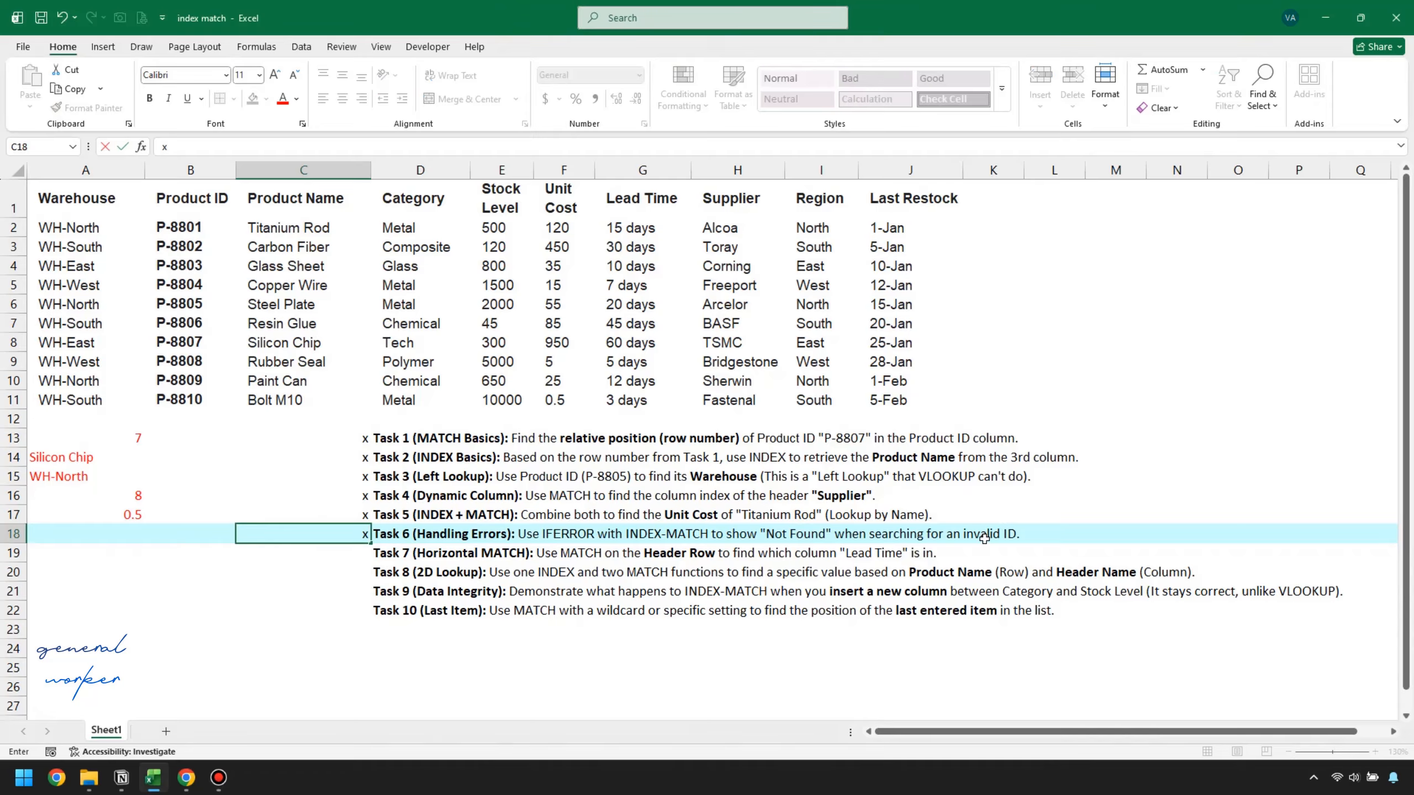
left_click(82, 542)
Copy the A17 formula =INDEX(C2:F11,MATCH(C11,C2:C11,0),4) as text and paste it unchanged into A18
left_click(105, 532)
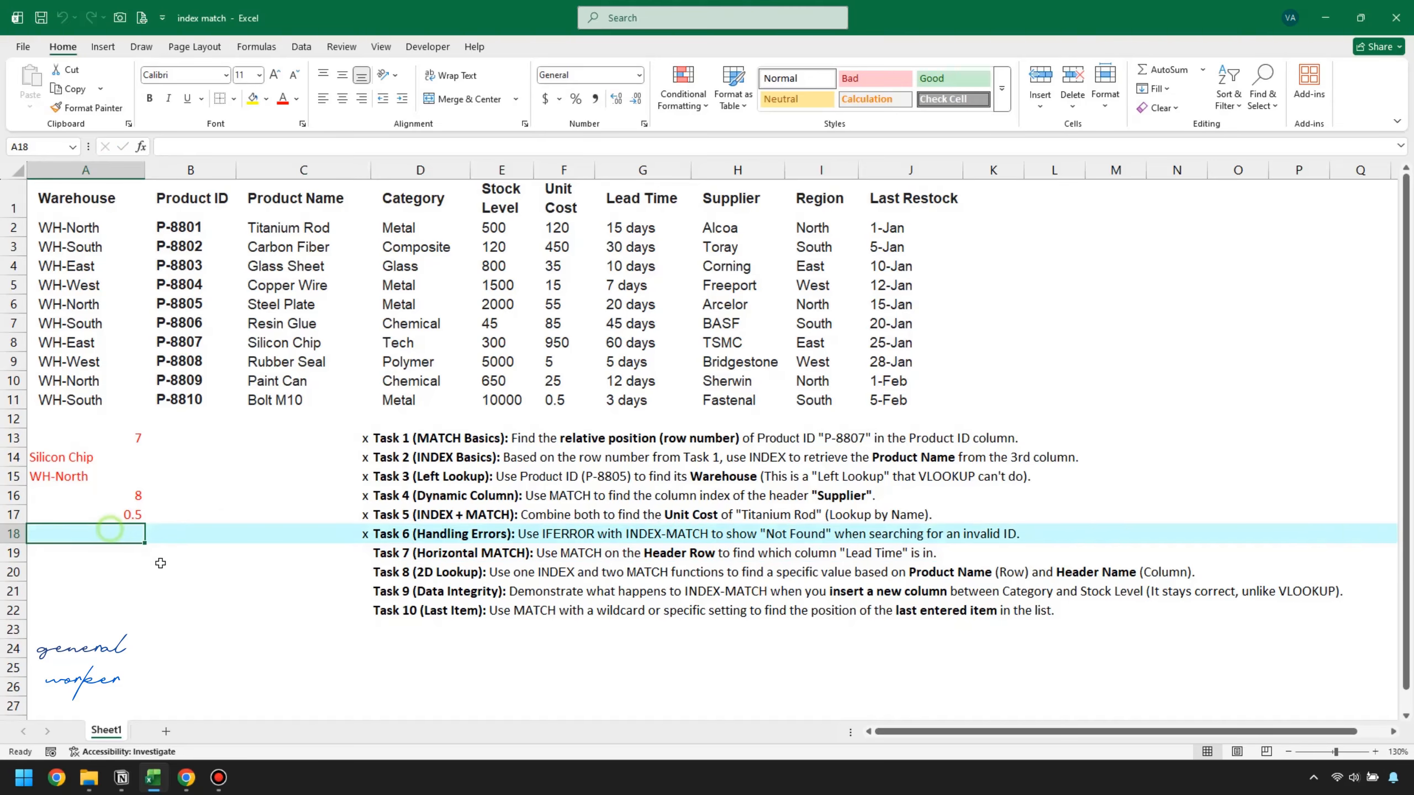
left_click(121, 518)
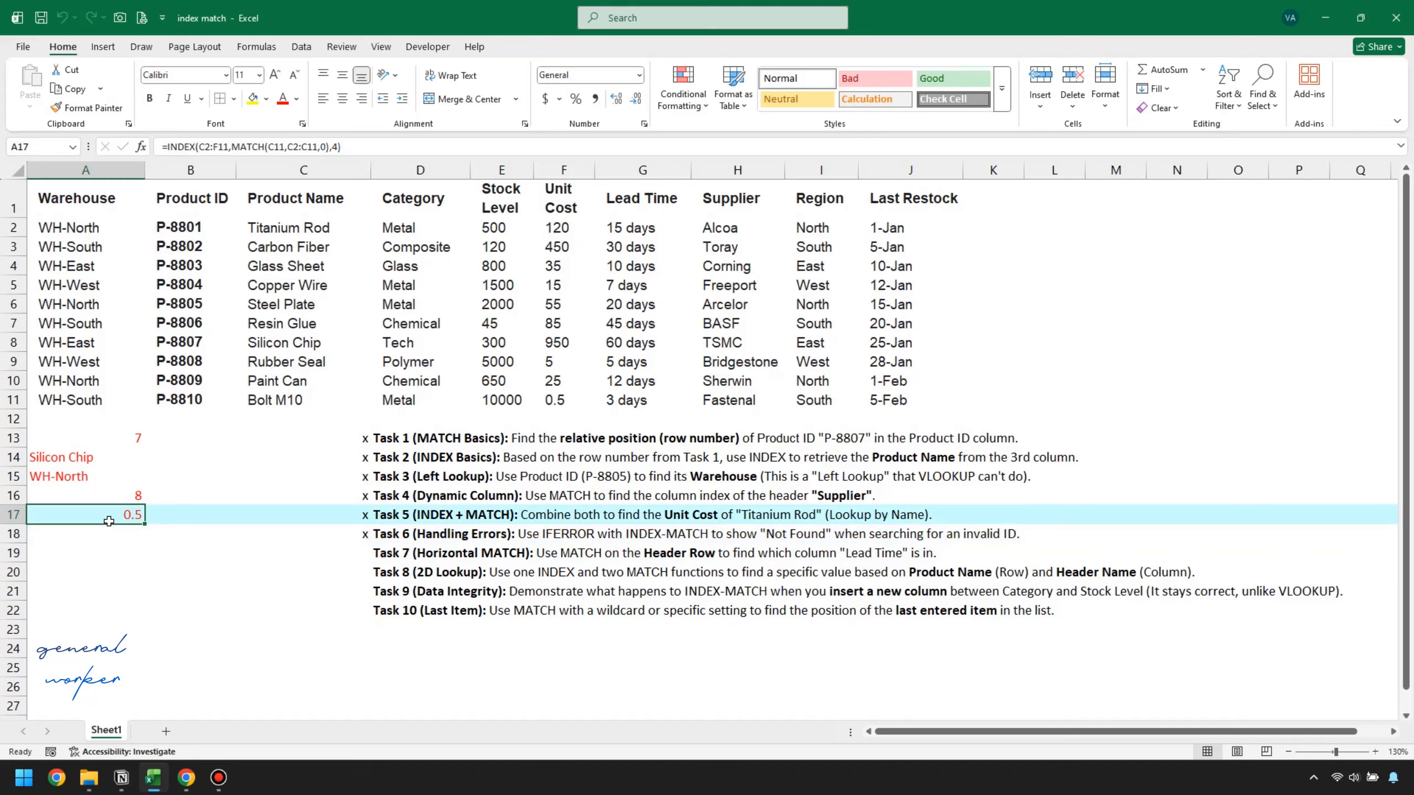
left_click_drag(343, 147, 149, 155)
key("ctrl+c")
key("Escape")
key("Return")
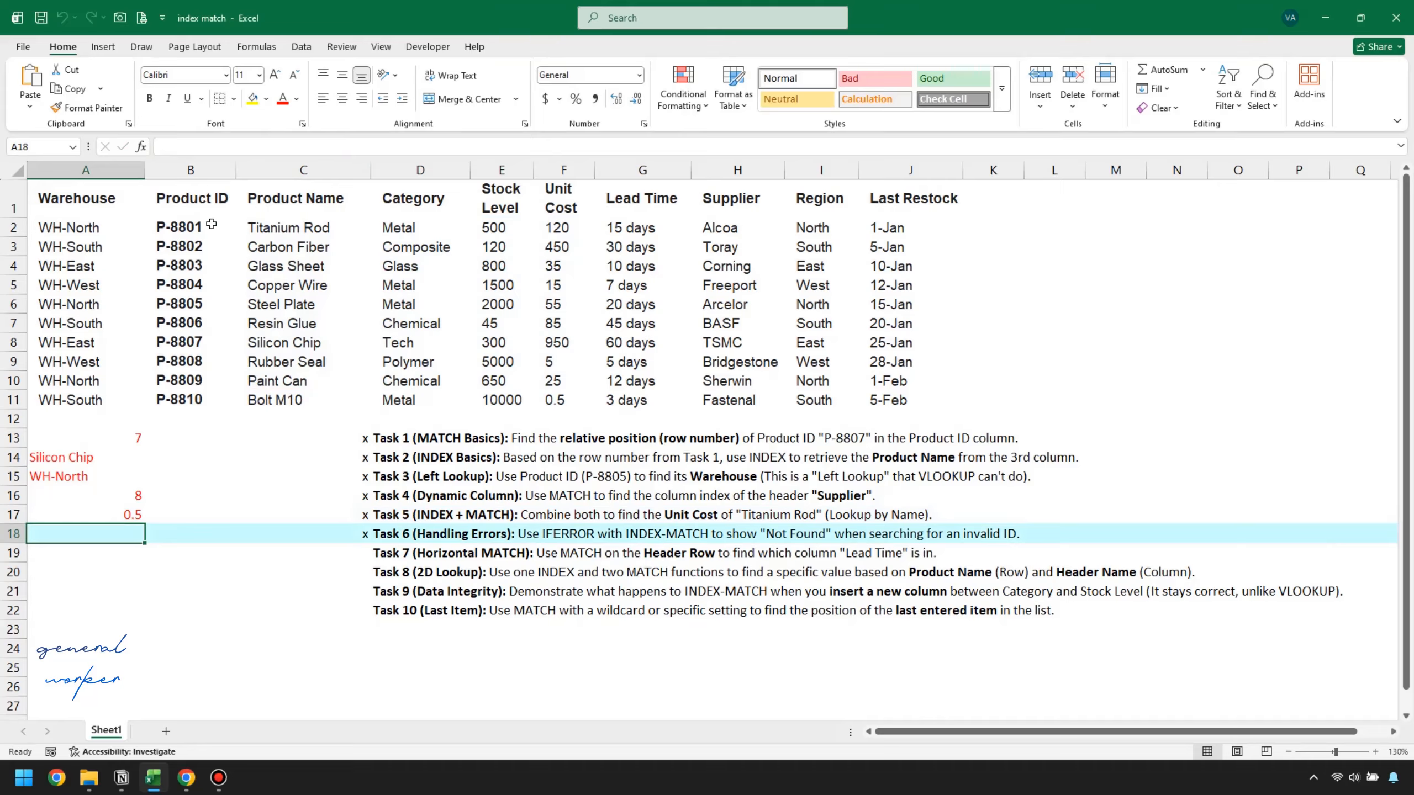
left_click(225, 149)
key("ctrl+v")
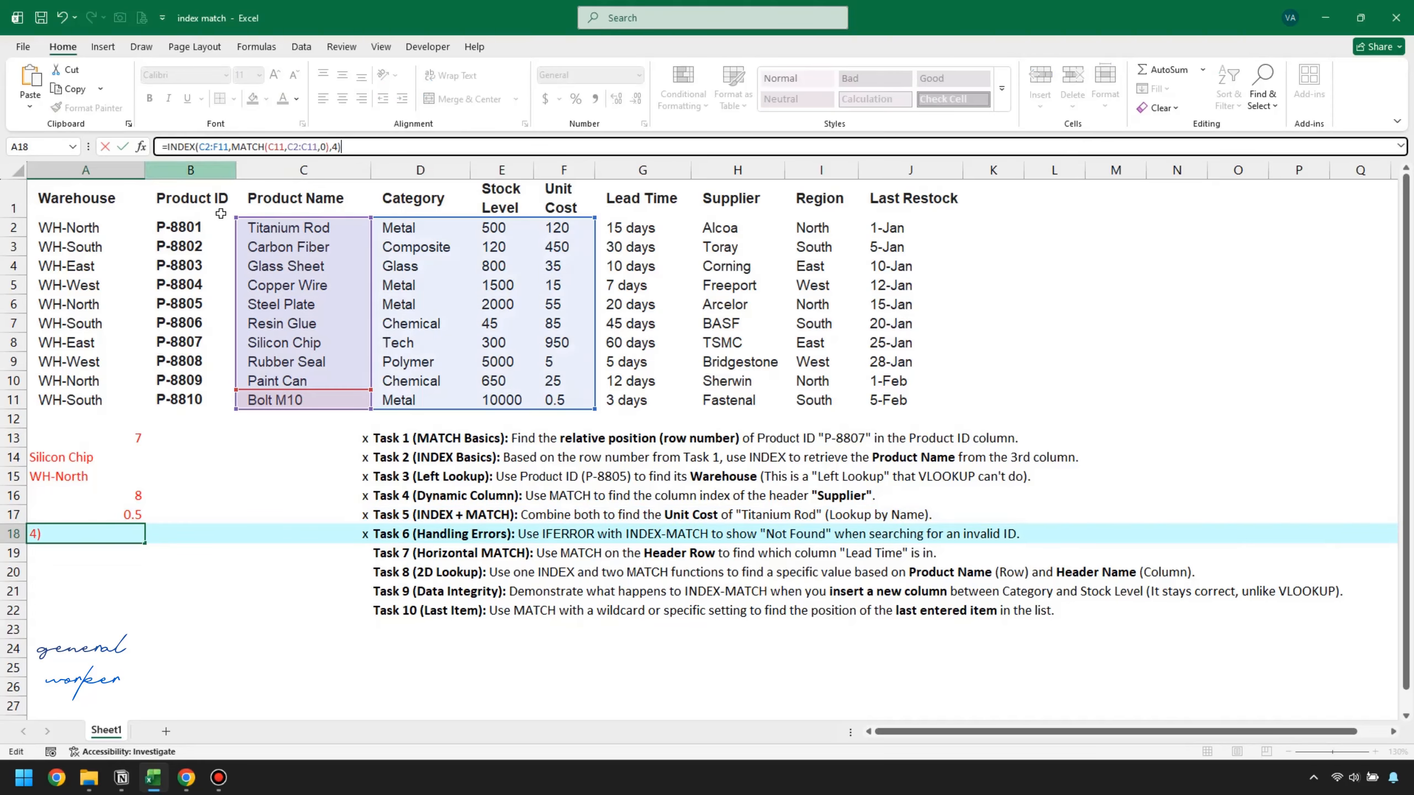
key("Return")
key("Down")
key("Down")
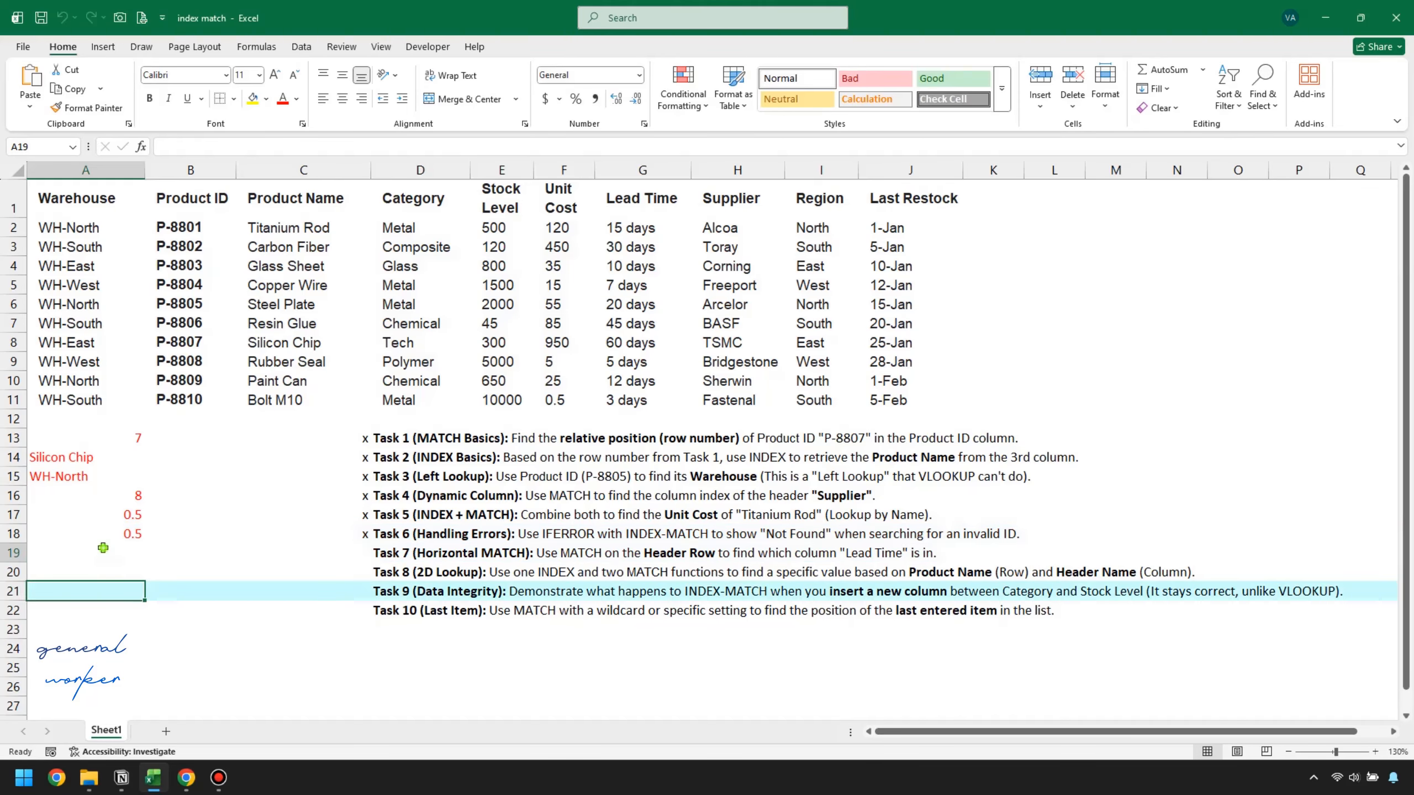
key("Up")
key("Up")
key("Up")
Clear the Bolt M10 product name from C11 and inspect the lookup value in the A18 formula
left_click(294, 402)
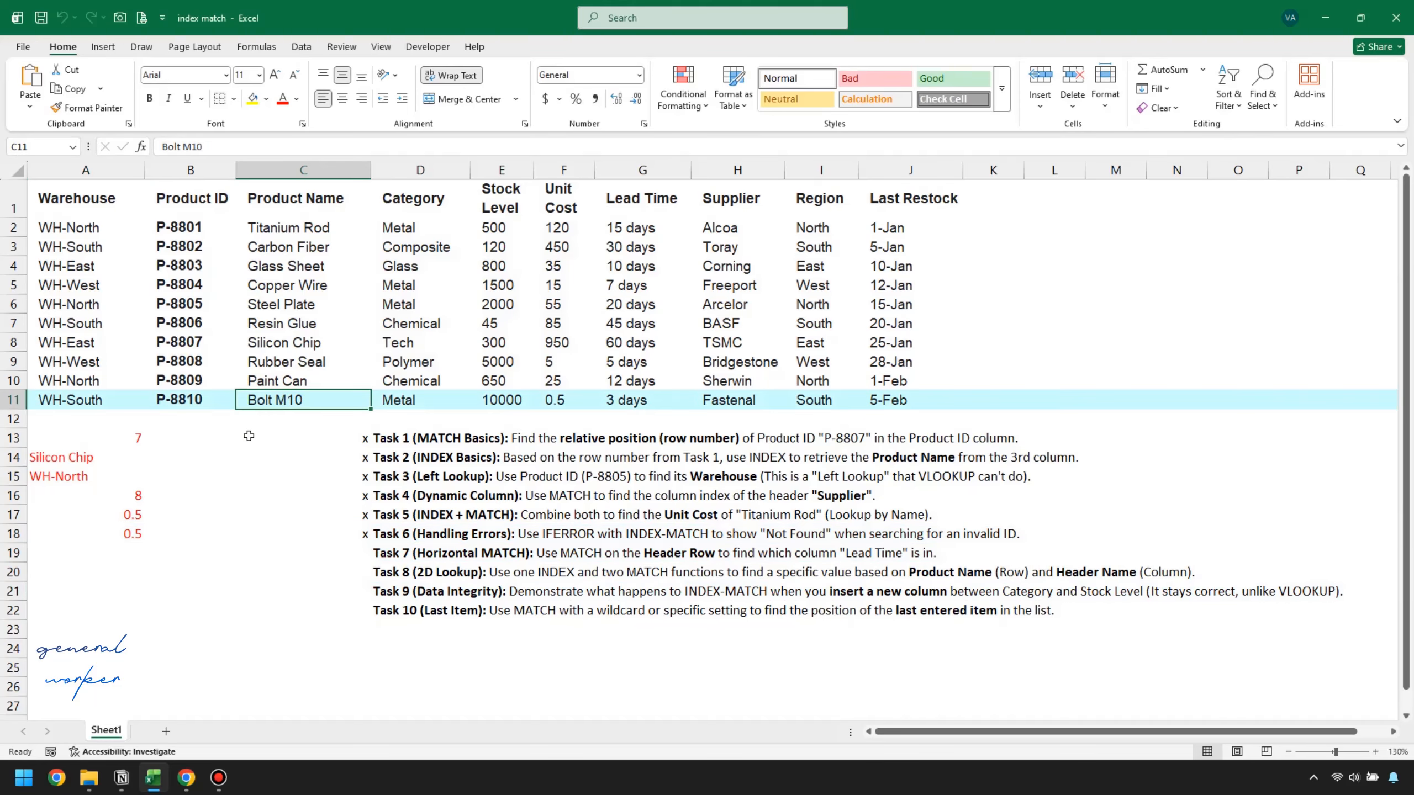
key("Delete")
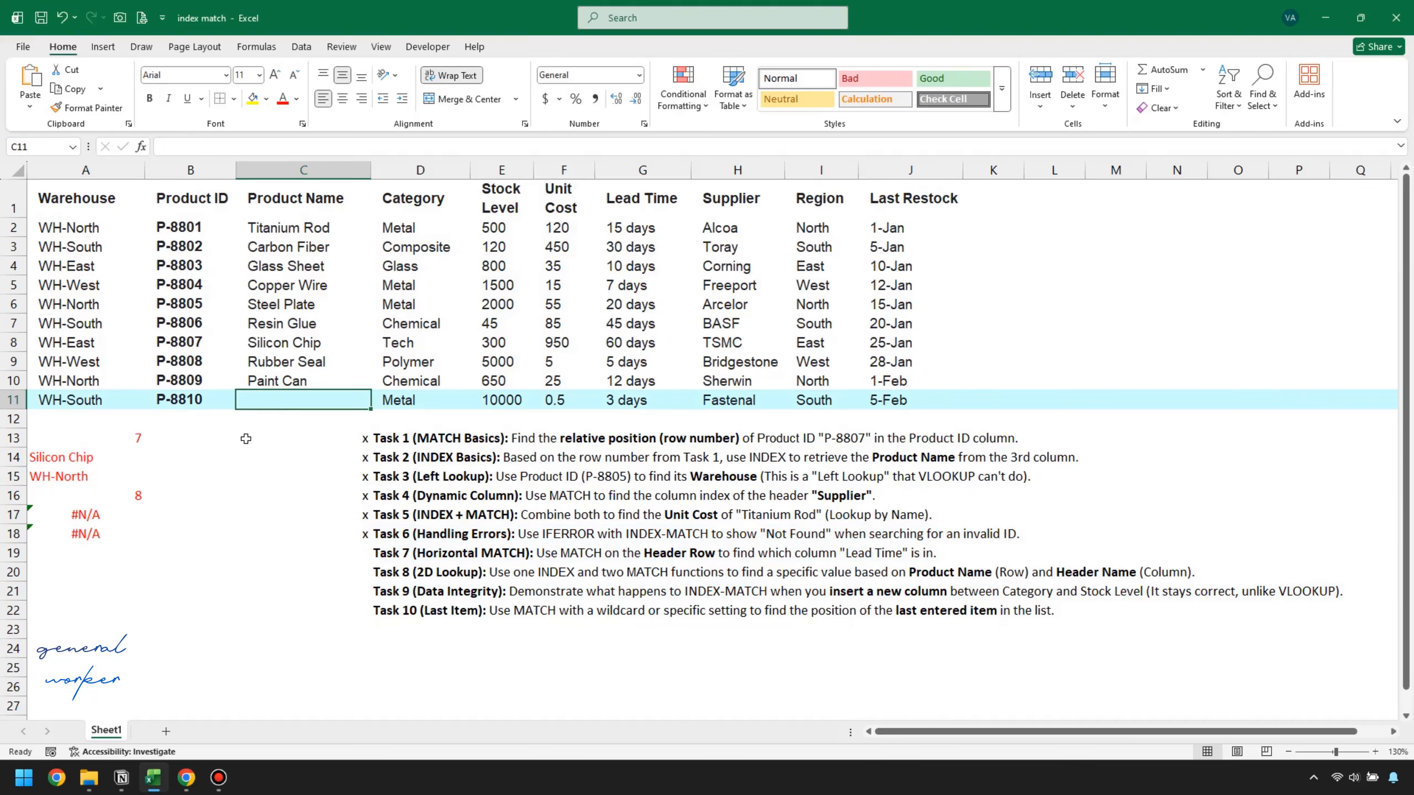
left_click(259, 445)
left_click(89, 534)
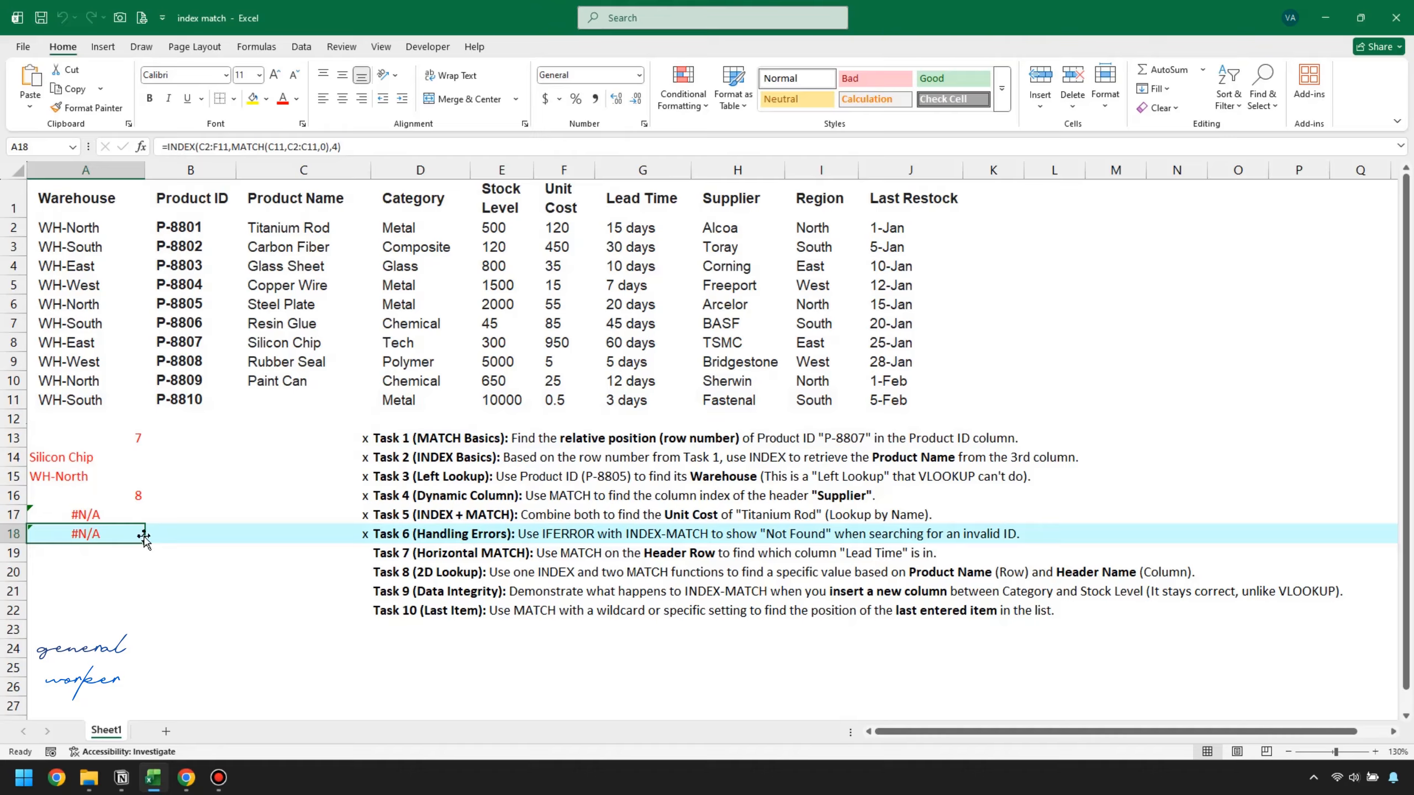
left_click(273, 406)
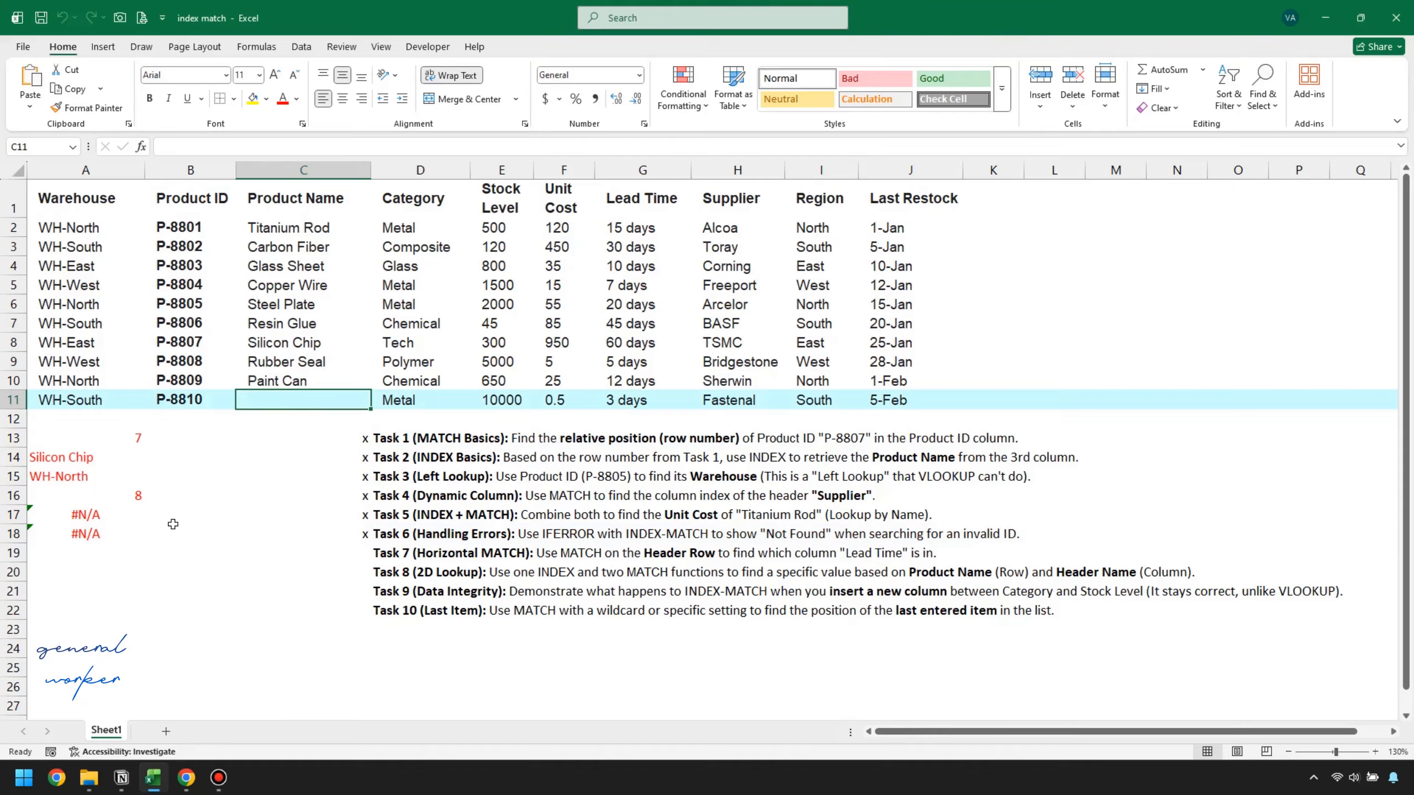
left_click(137, 530)
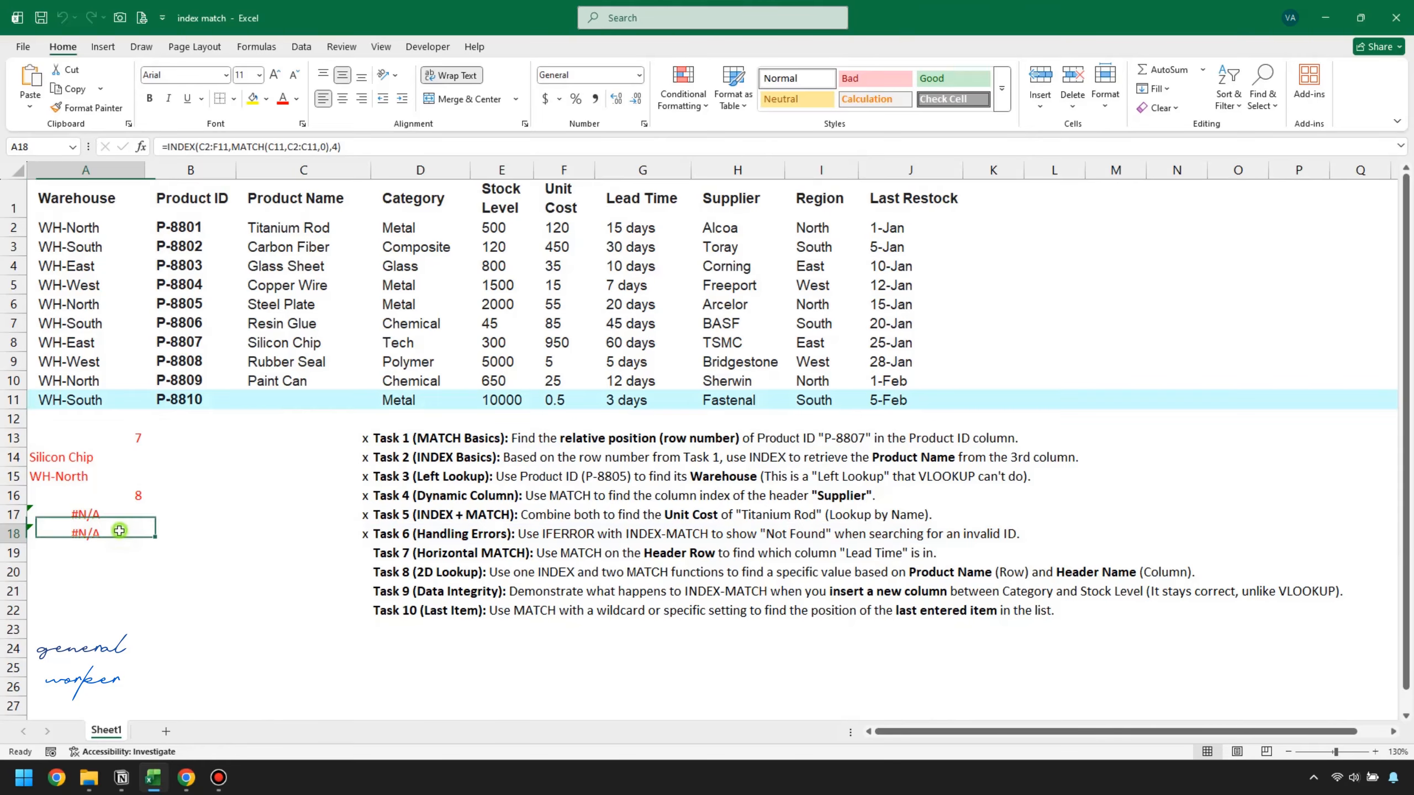
left_click(282, 148)
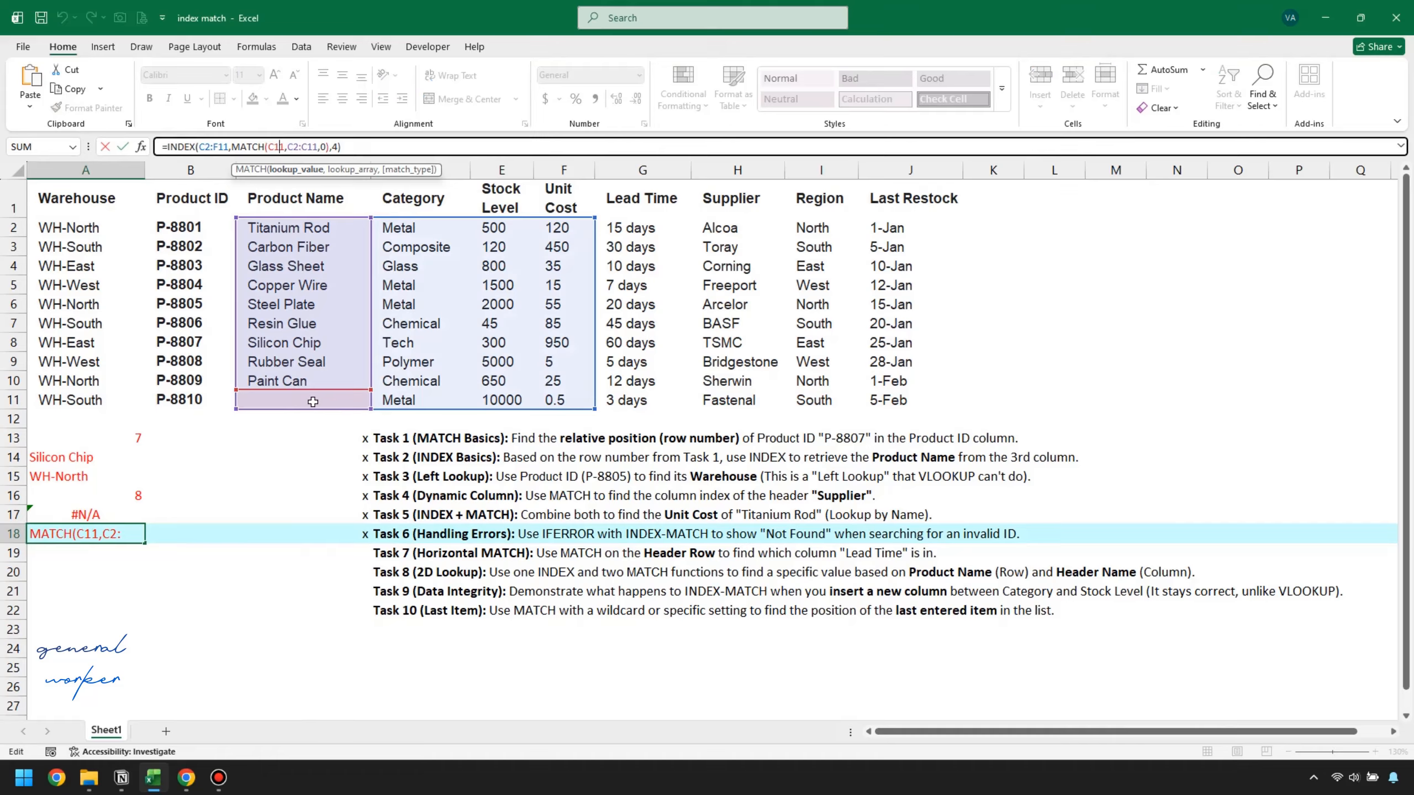
key("Return")
Start wrapping the A18 INDEX formula in IFERROR, with the existing INDEX-MATCH lookup as its value argument
left_click(95, 534)
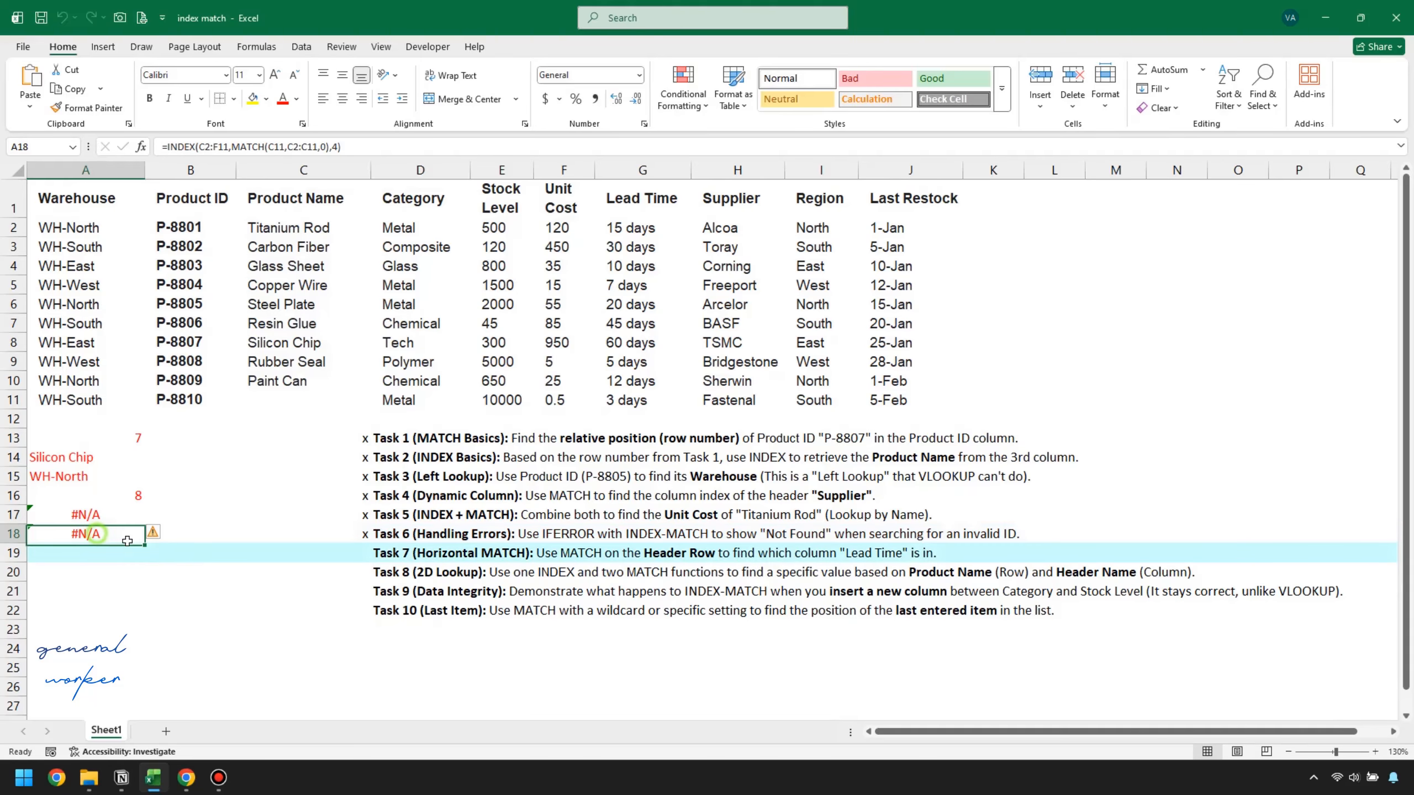
left_click(168, 148)
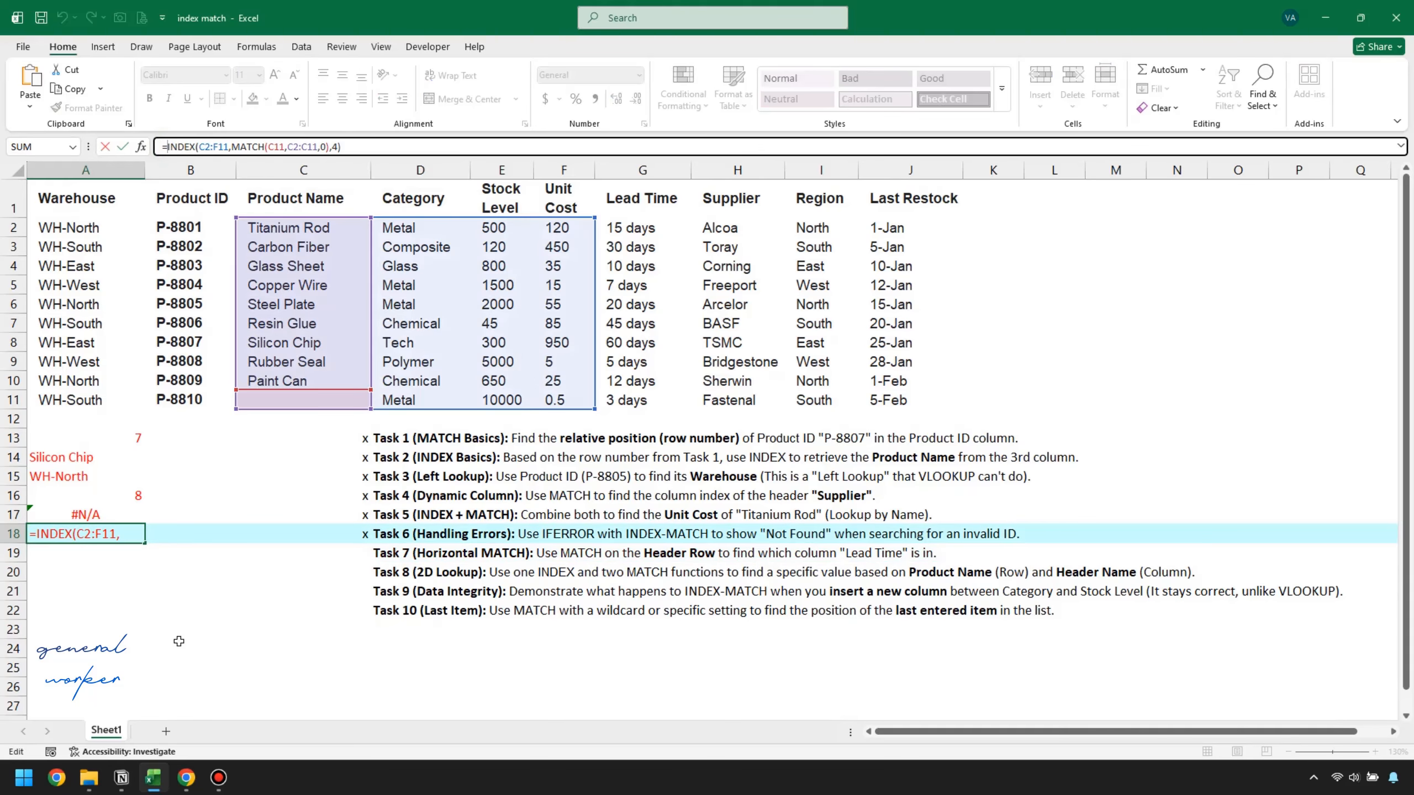
type("if")
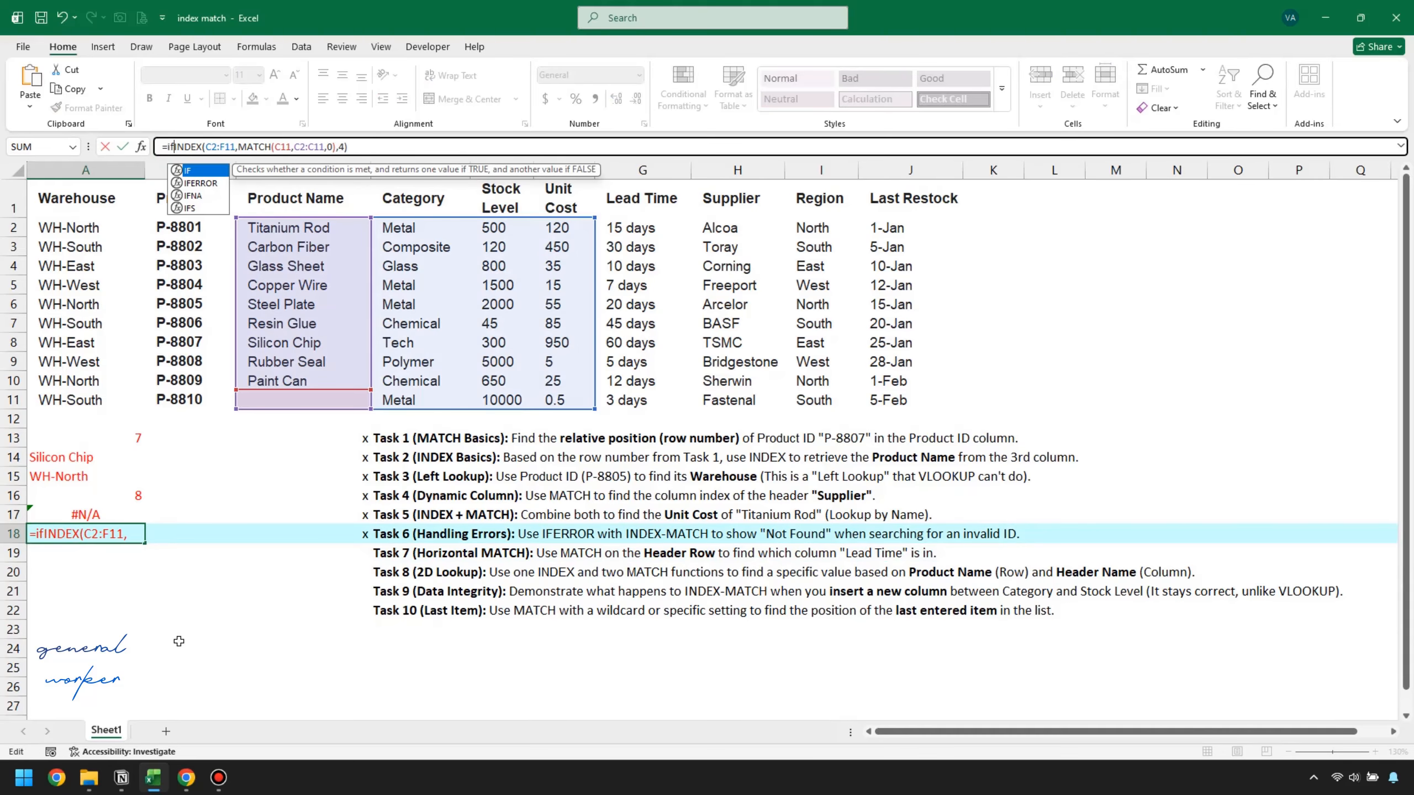
type("err")
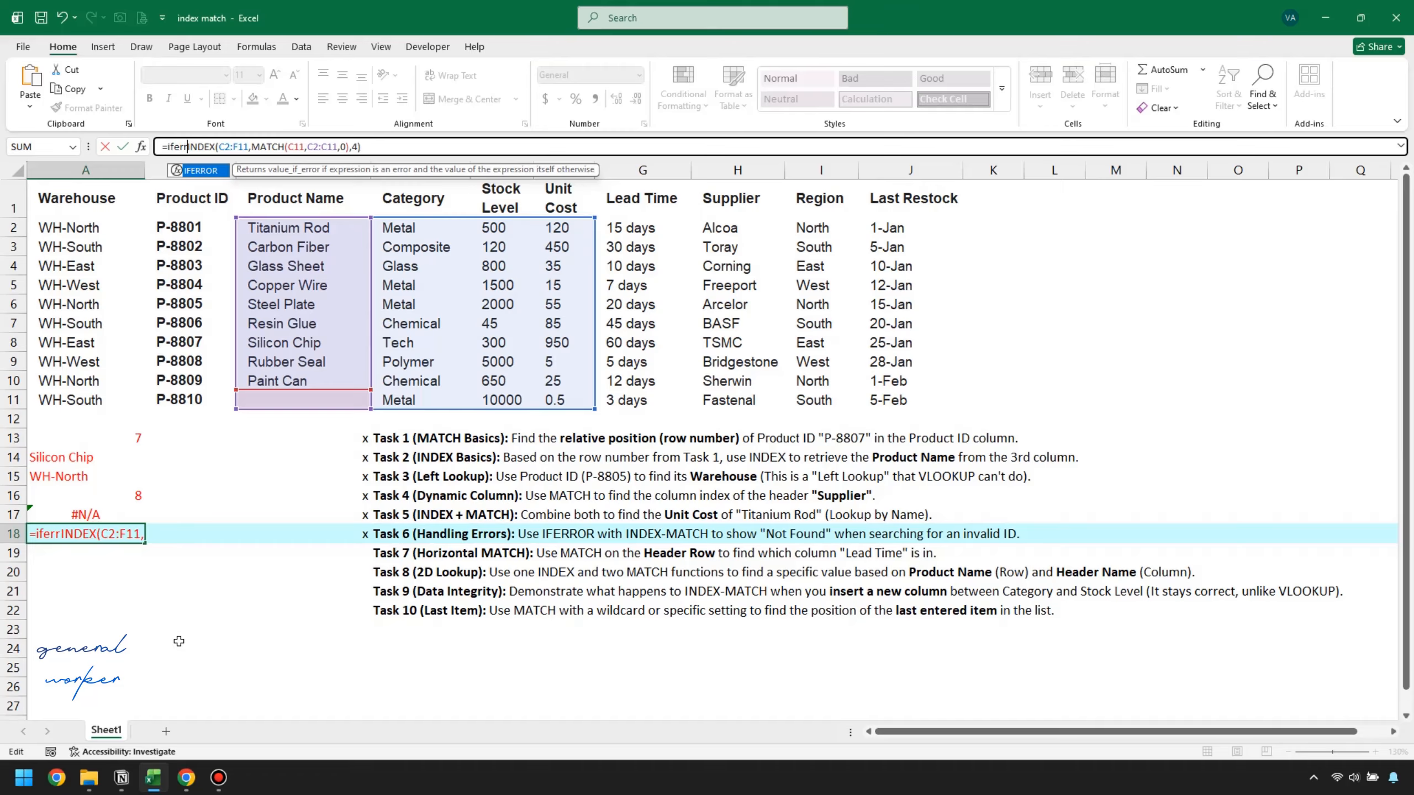
type("or")
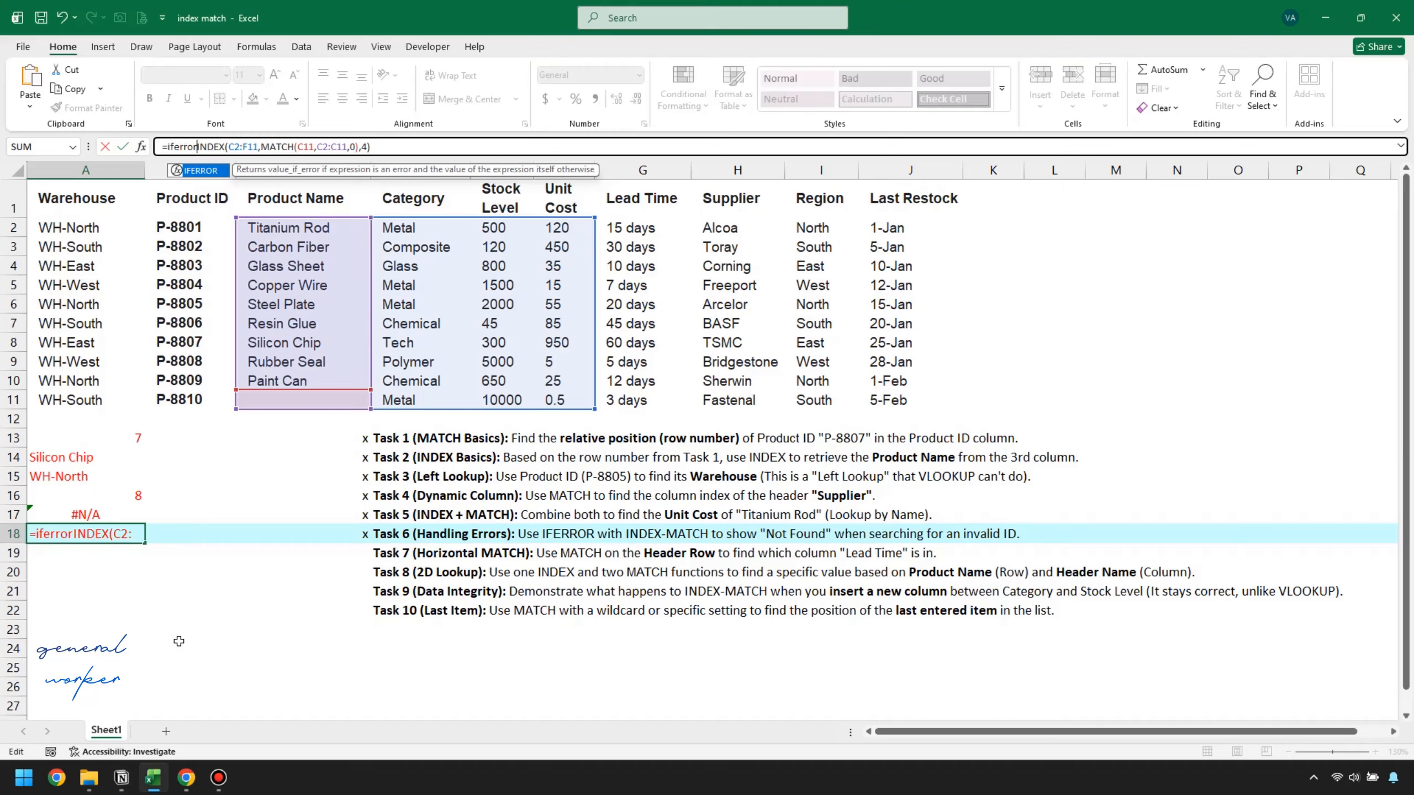
type("(")
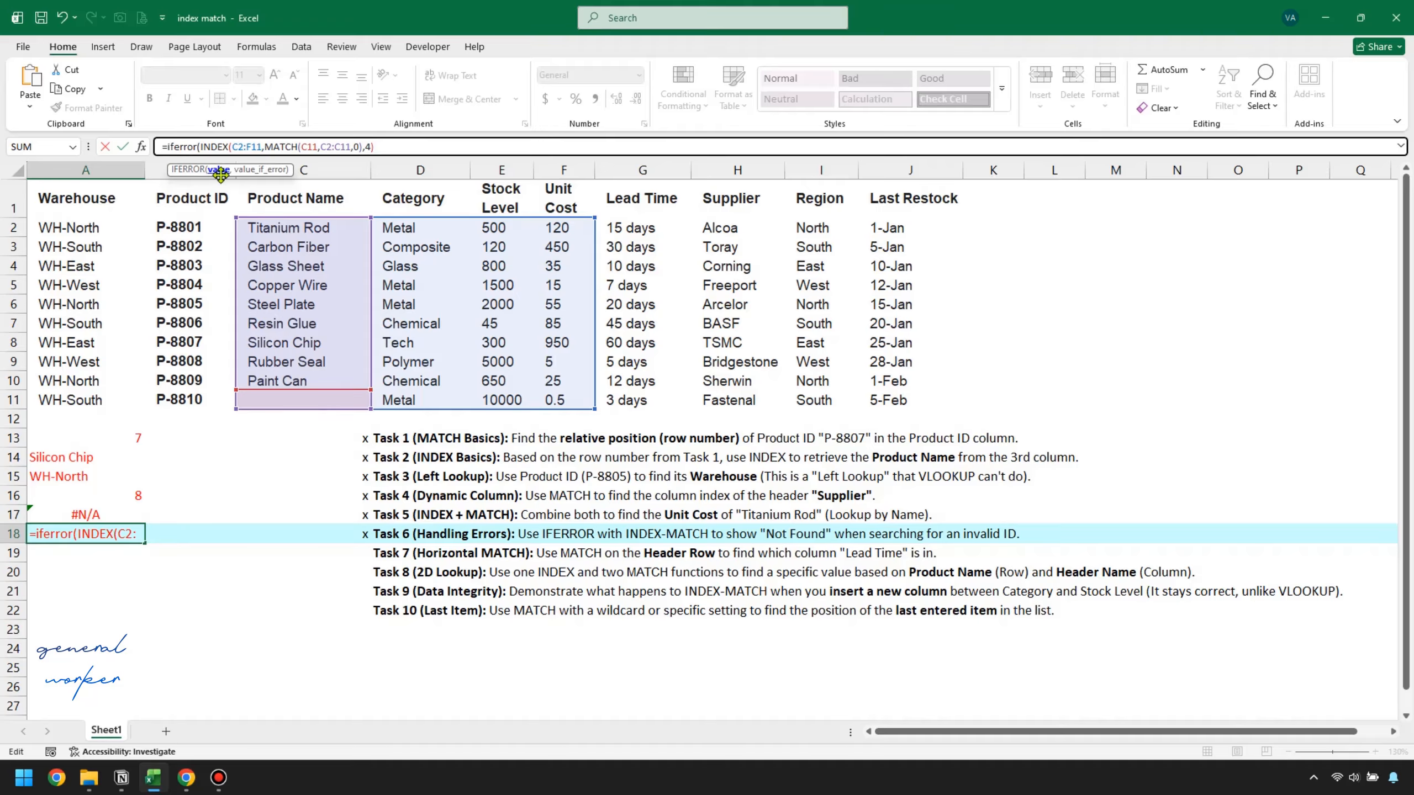
Complete the A18 IFERROR formula with "Not found" as the value returned on an error
left_click(81, 534)
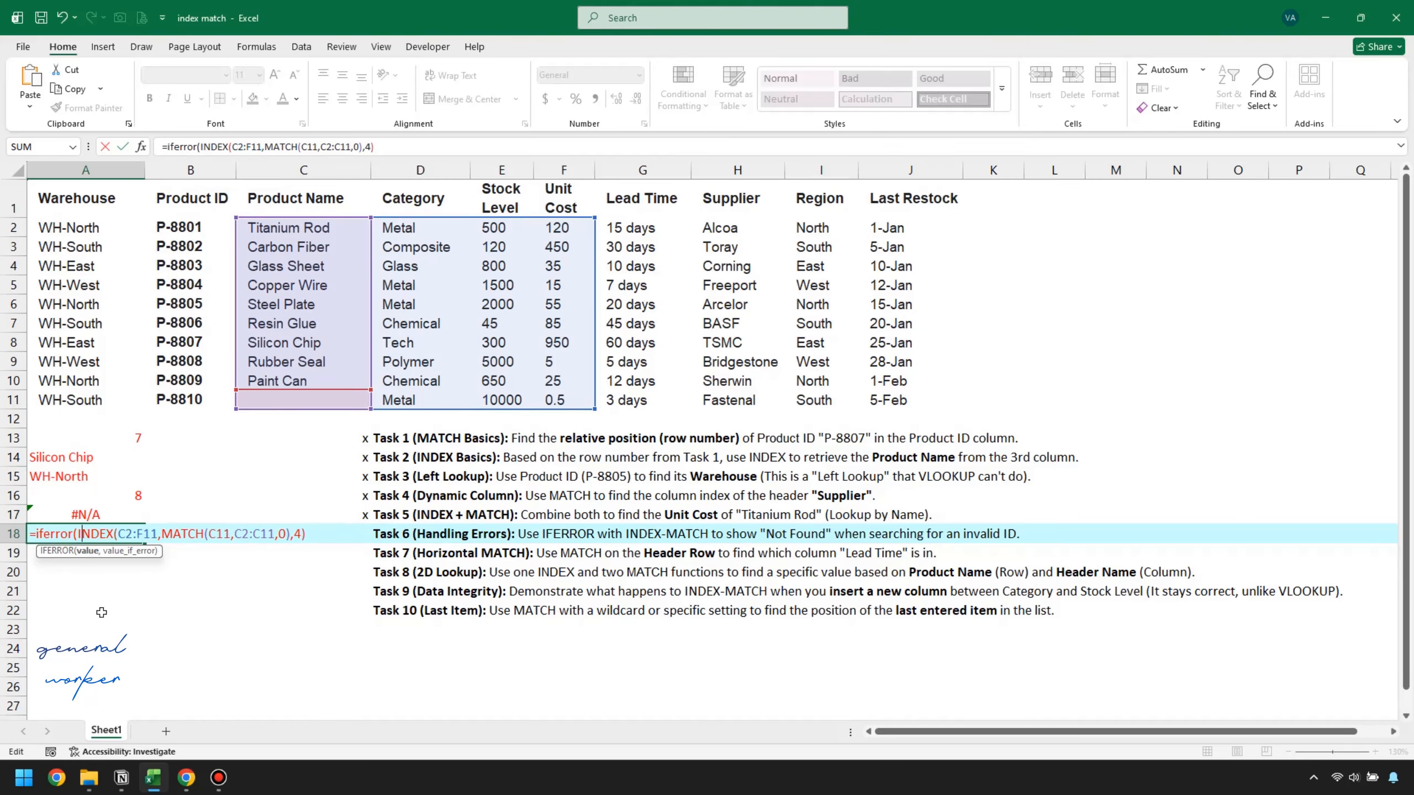
key("Right")
key("Right")
key("Right")
key("Right")
key("Right")
key("Right")
key("Right")
key("Right")
key("Right")
key("Right")
key("Right")
key("Right")
key("Right")
key("Right")
key("Right")
key("Right")
key("Right")
key("Right")
key("Right")
key("Right")
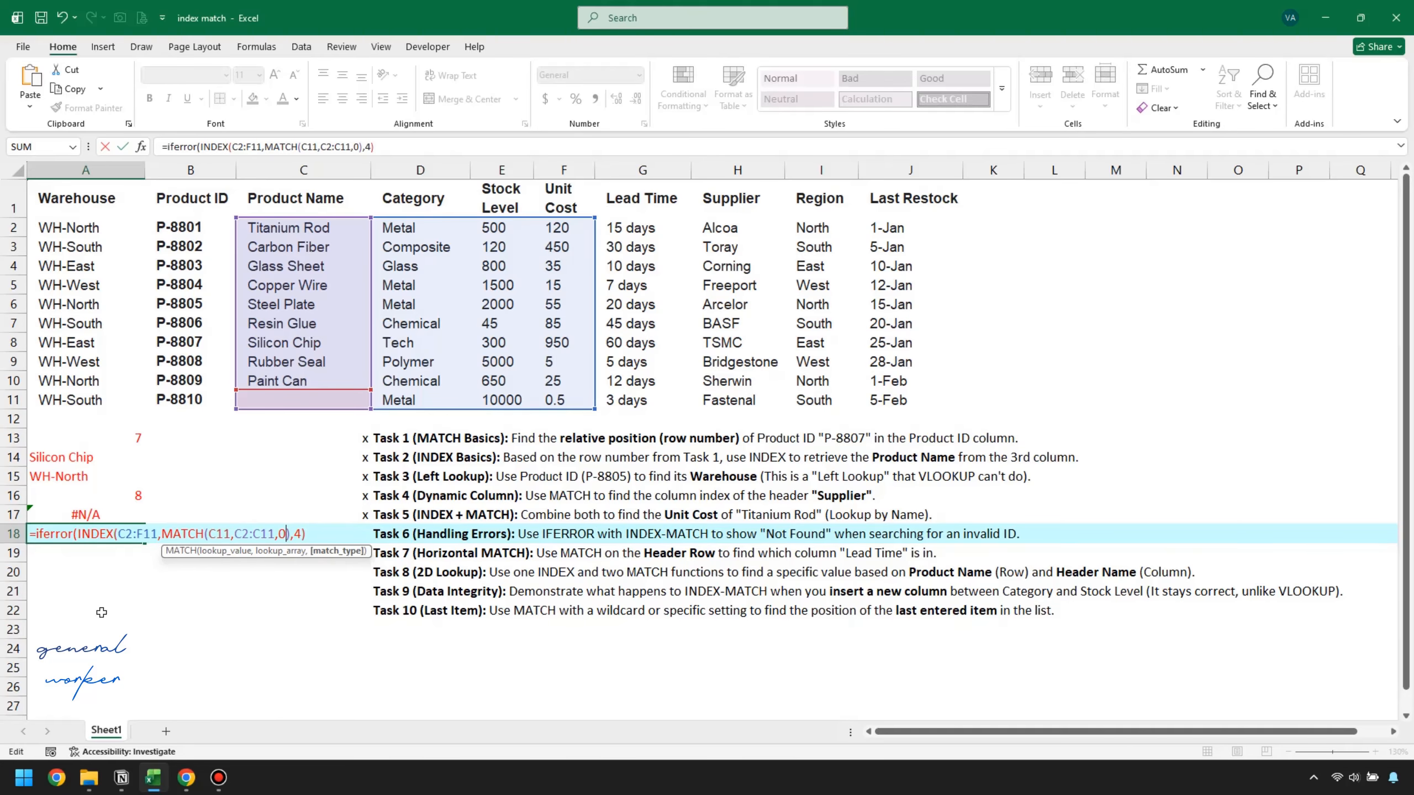
key("Right")
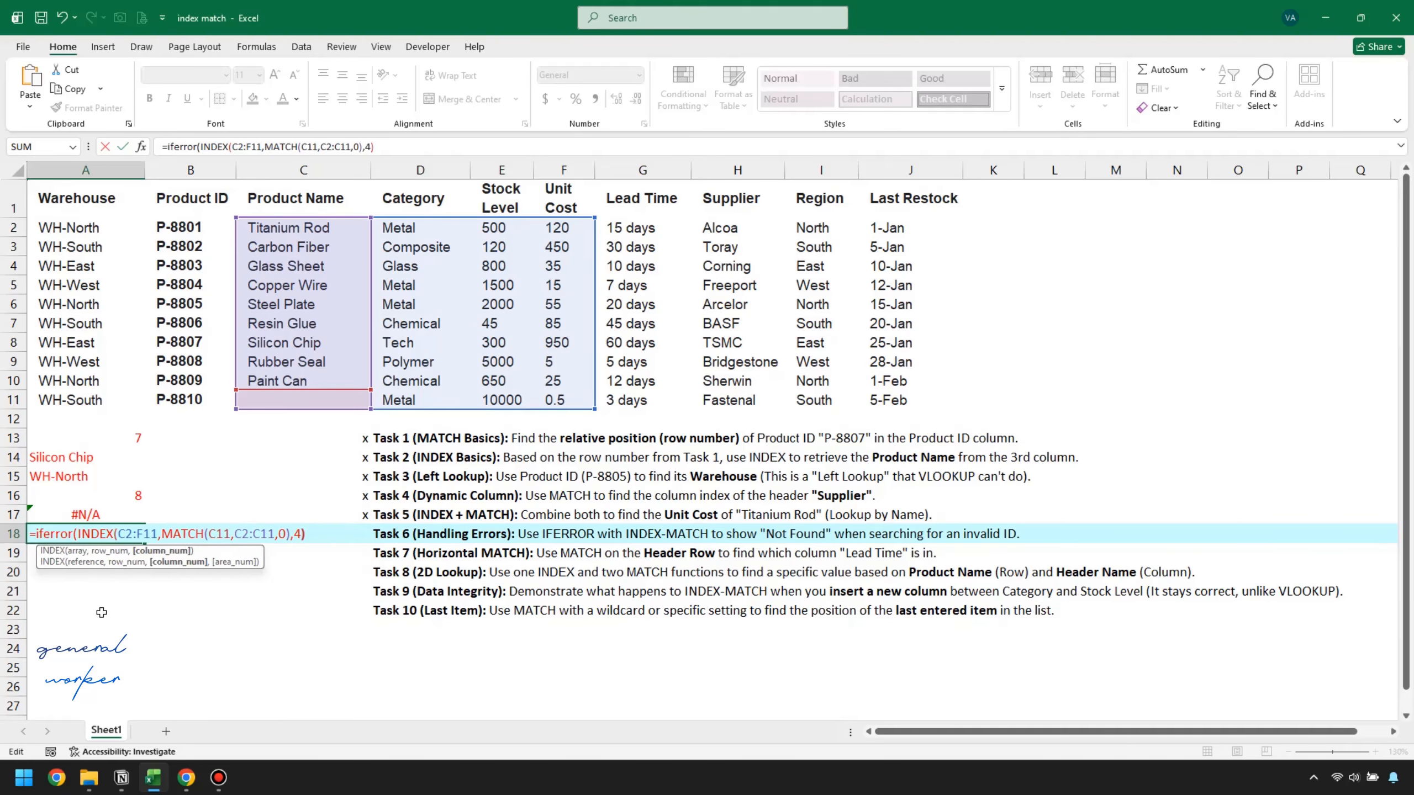
type(",")
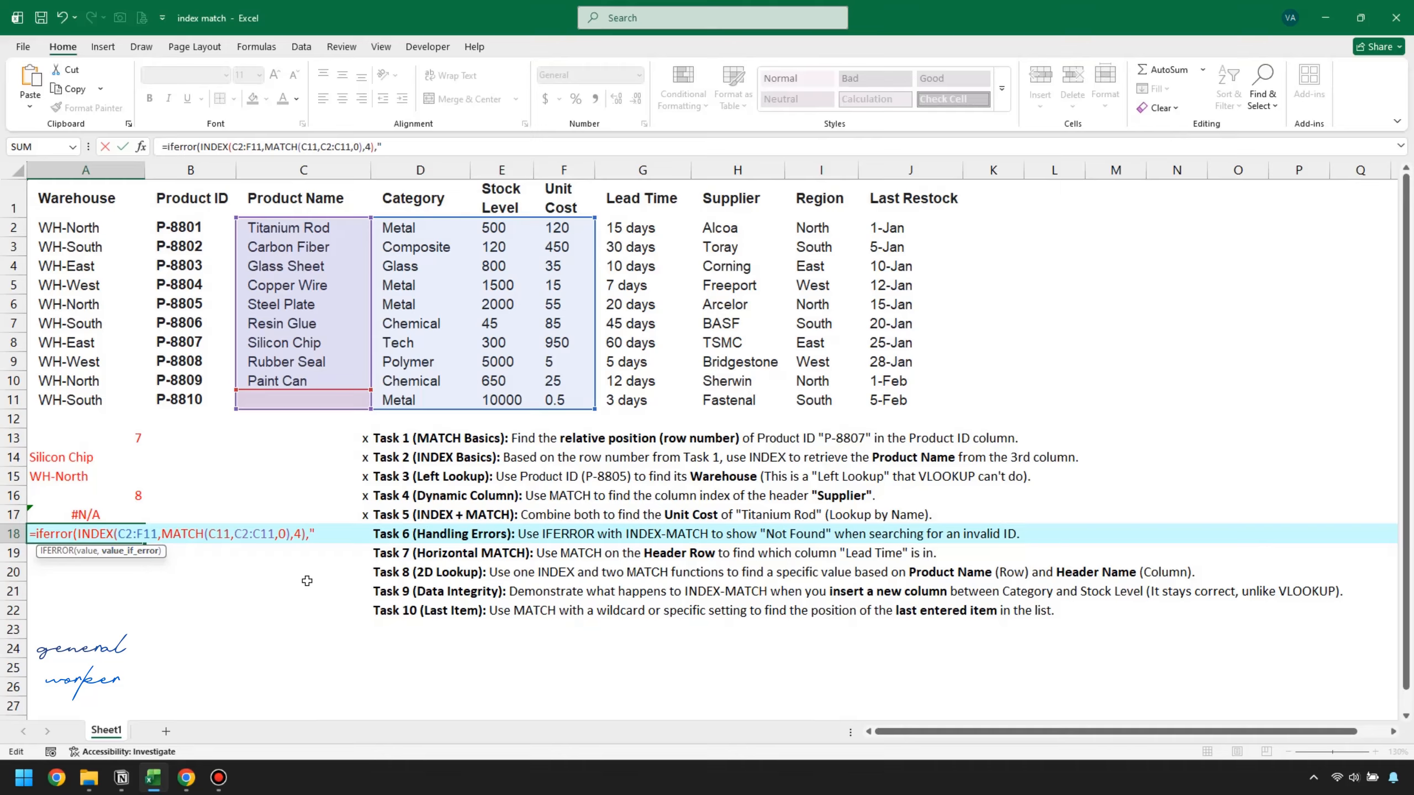
type("\"Not found")
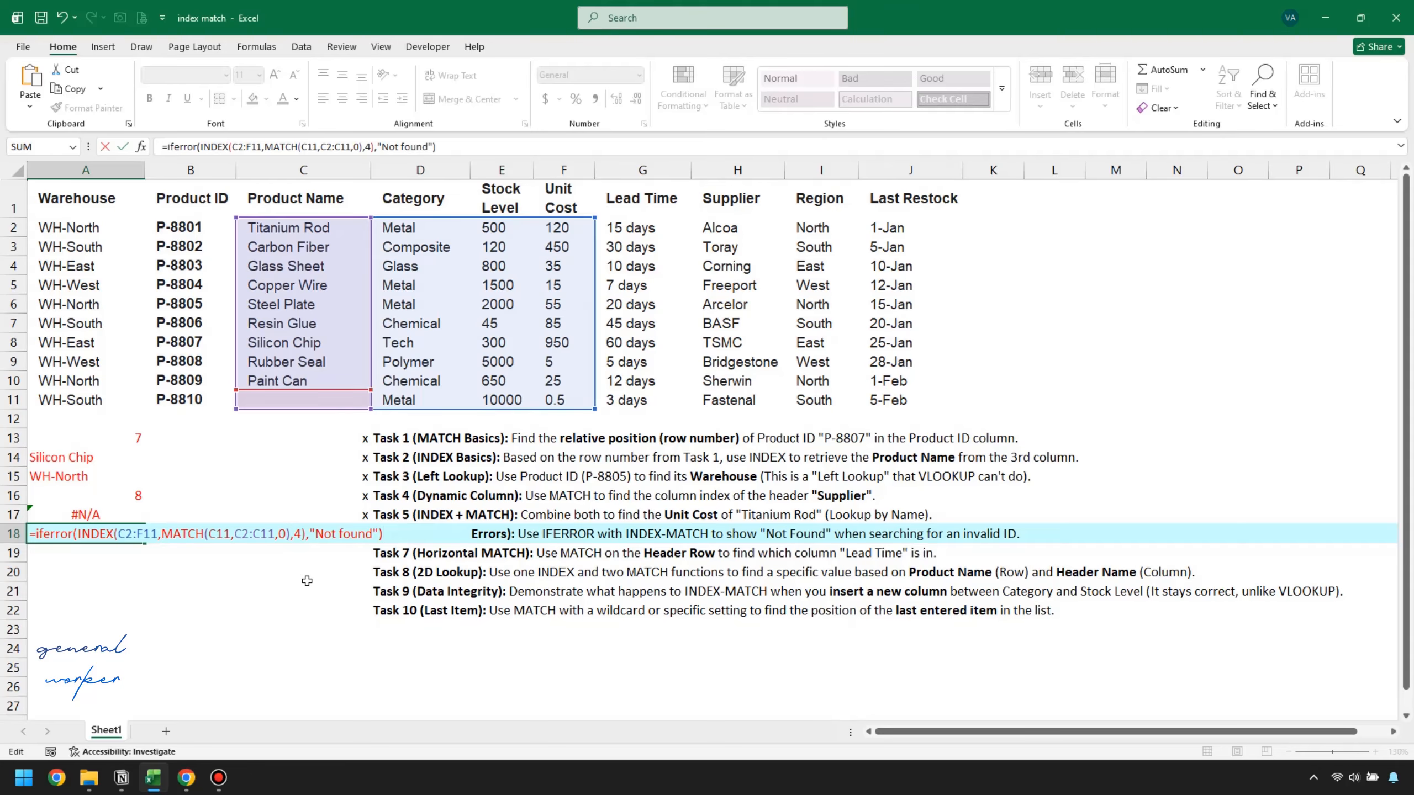
key("Return")
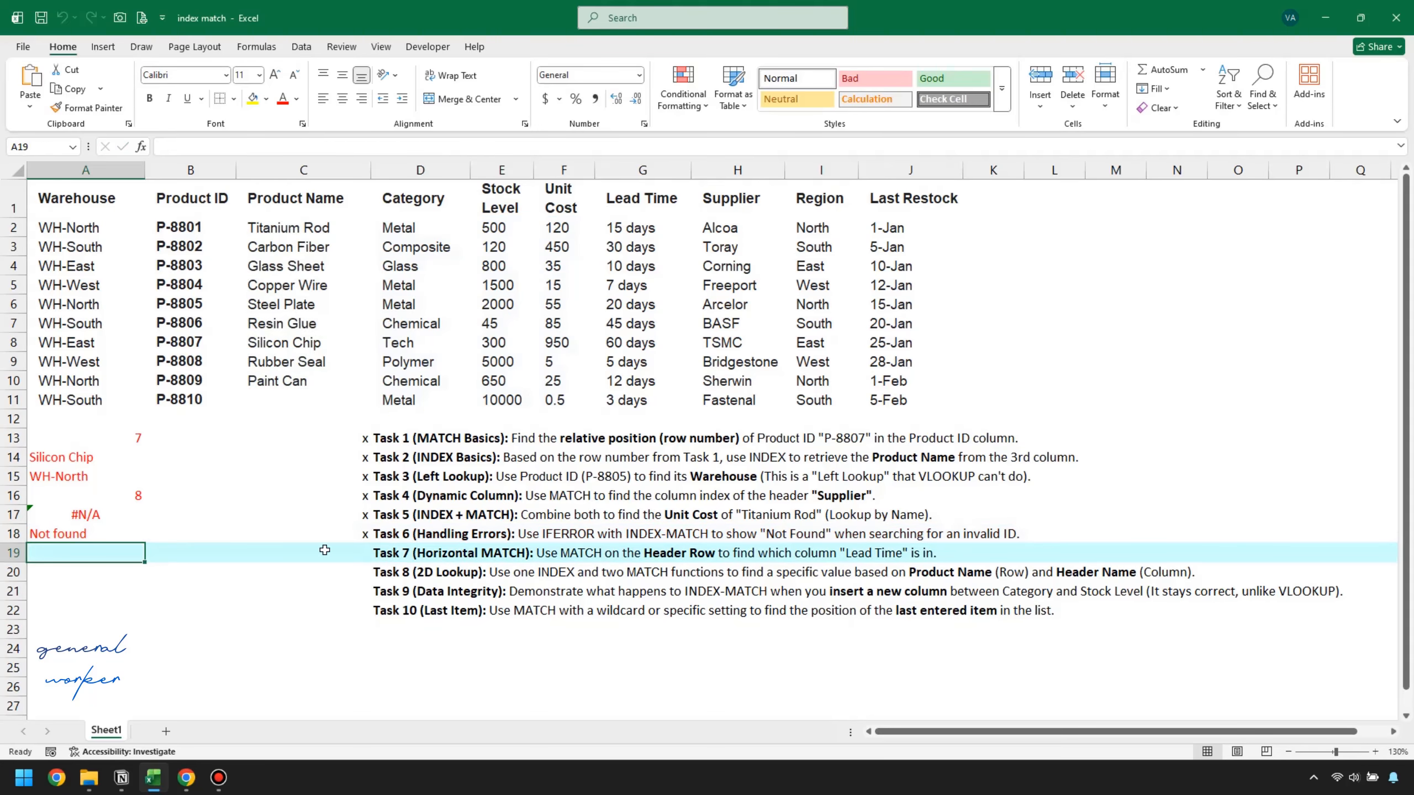
Compare the results and formulas of A17 and A18
left_click(117, 538)
left_click(121, 519)
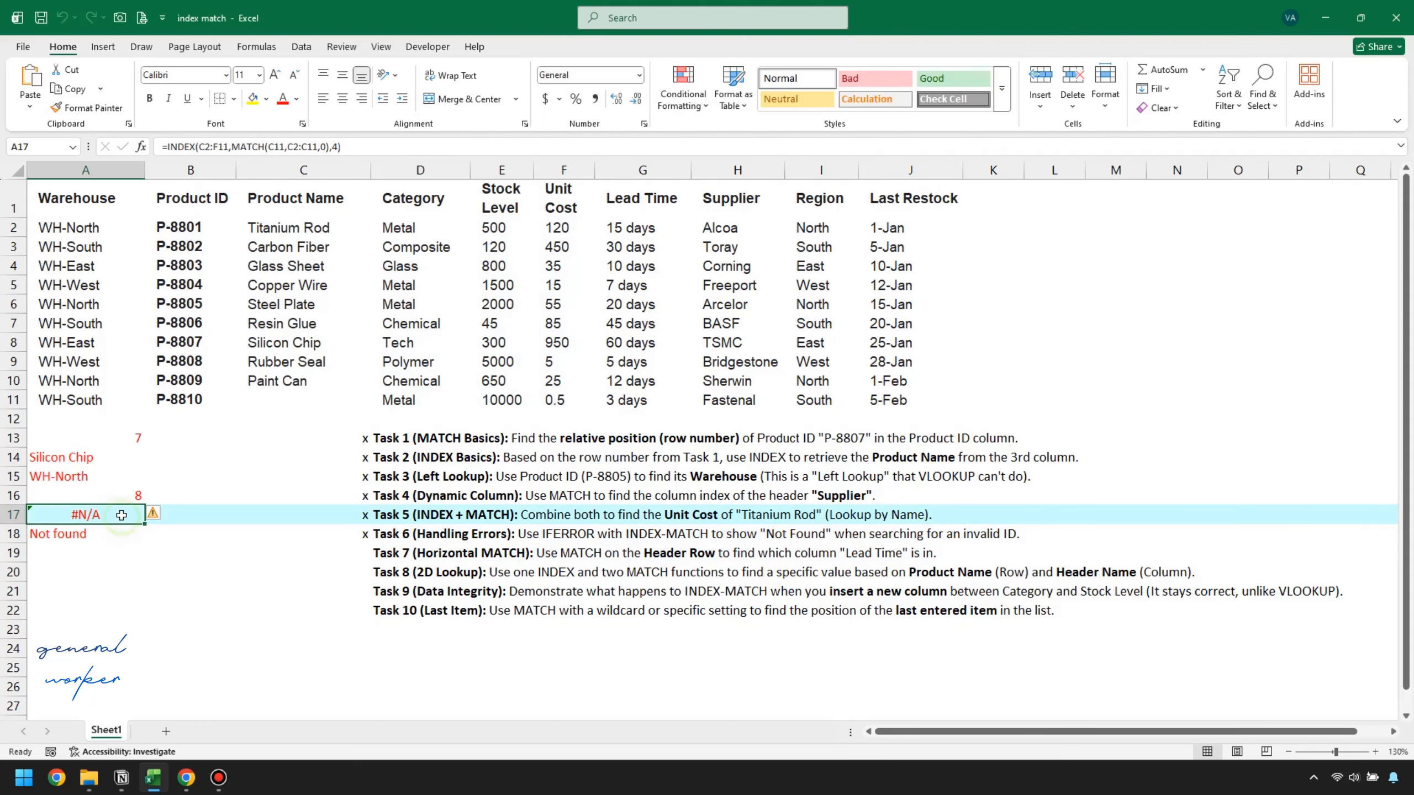
left_click(118, 527)
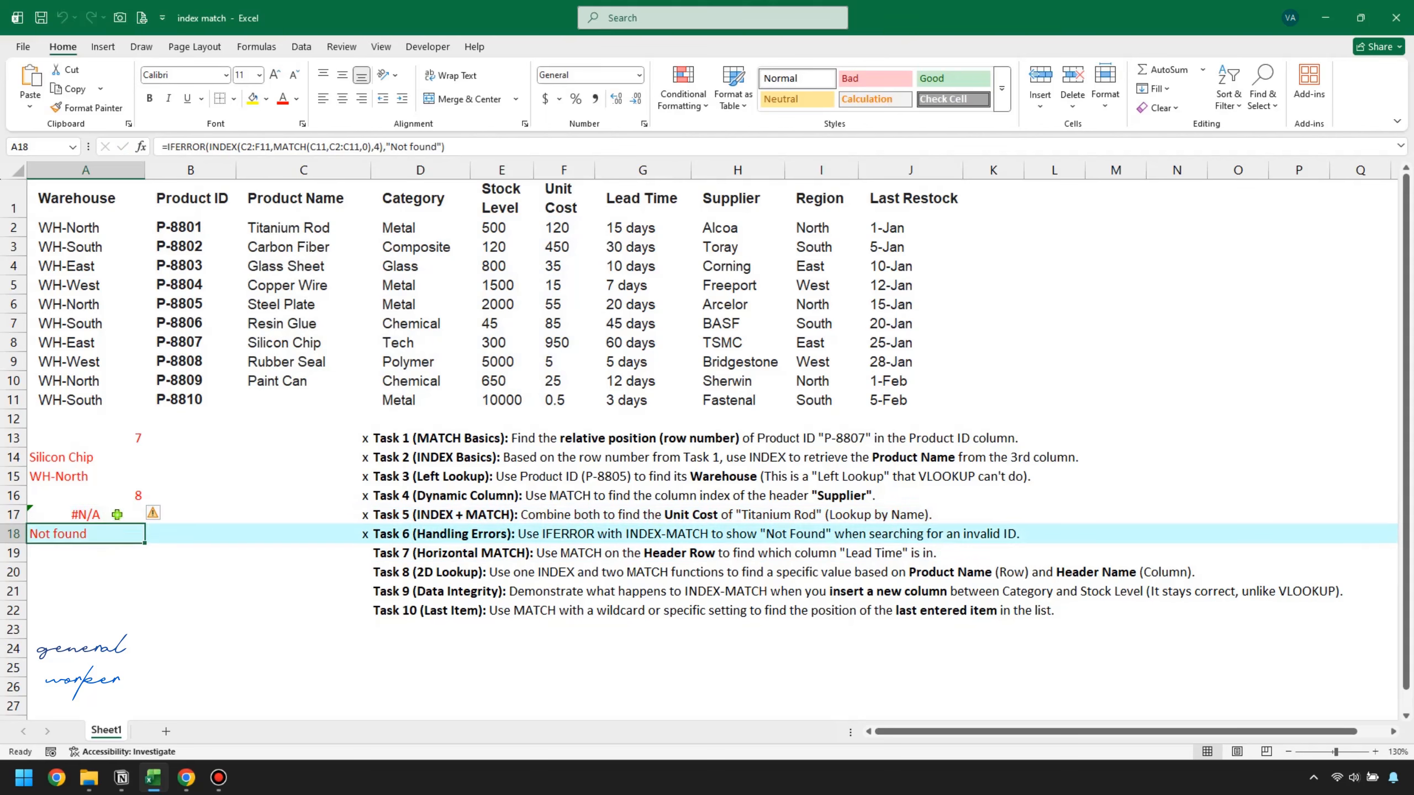
left_click(117, 516)
left_click(96, 538)
Enter the product name Bolt M10 in C11 again and check the A18 result
left_click(297, 402)
type("Bolt M10")
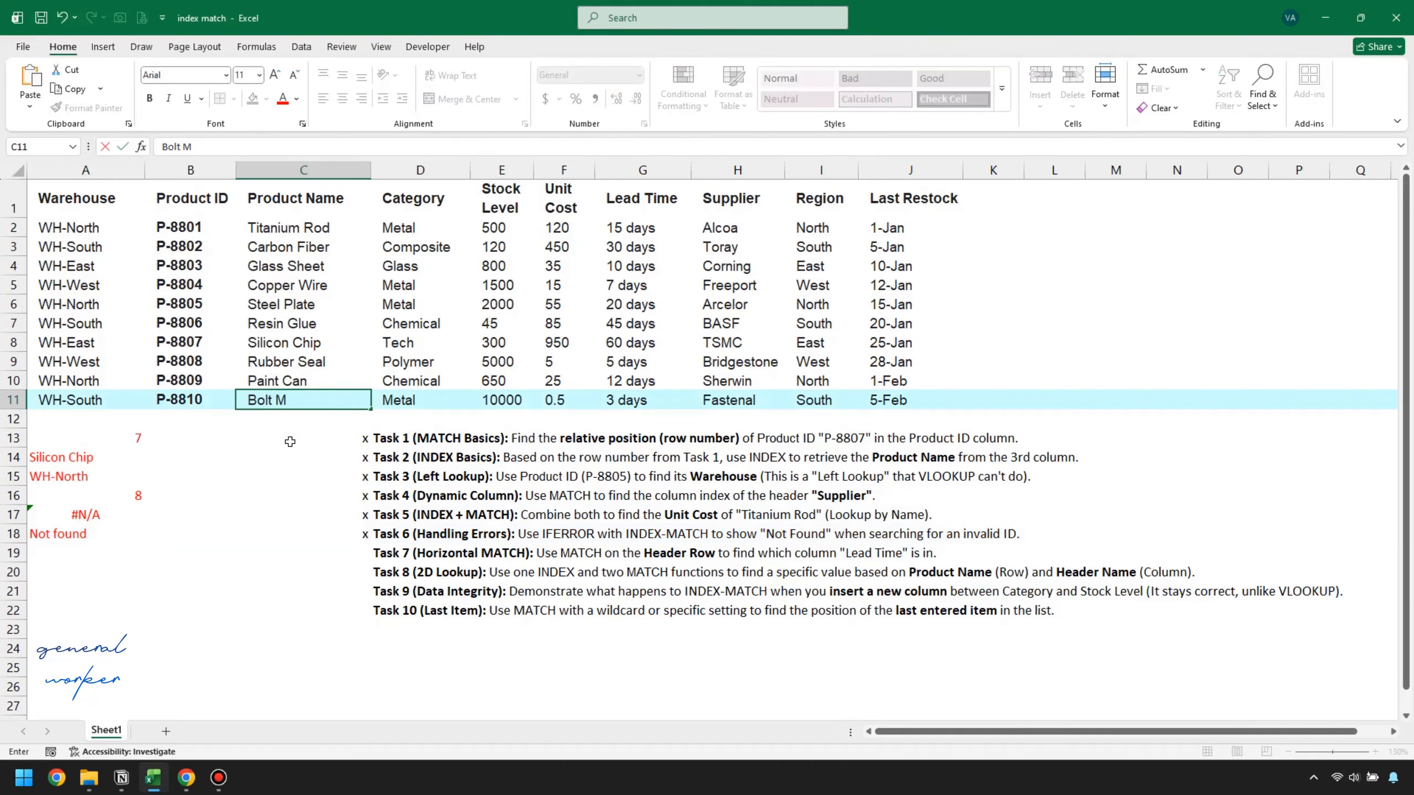
key("Return")
left_click(137, 534)
left_click(206, 538)
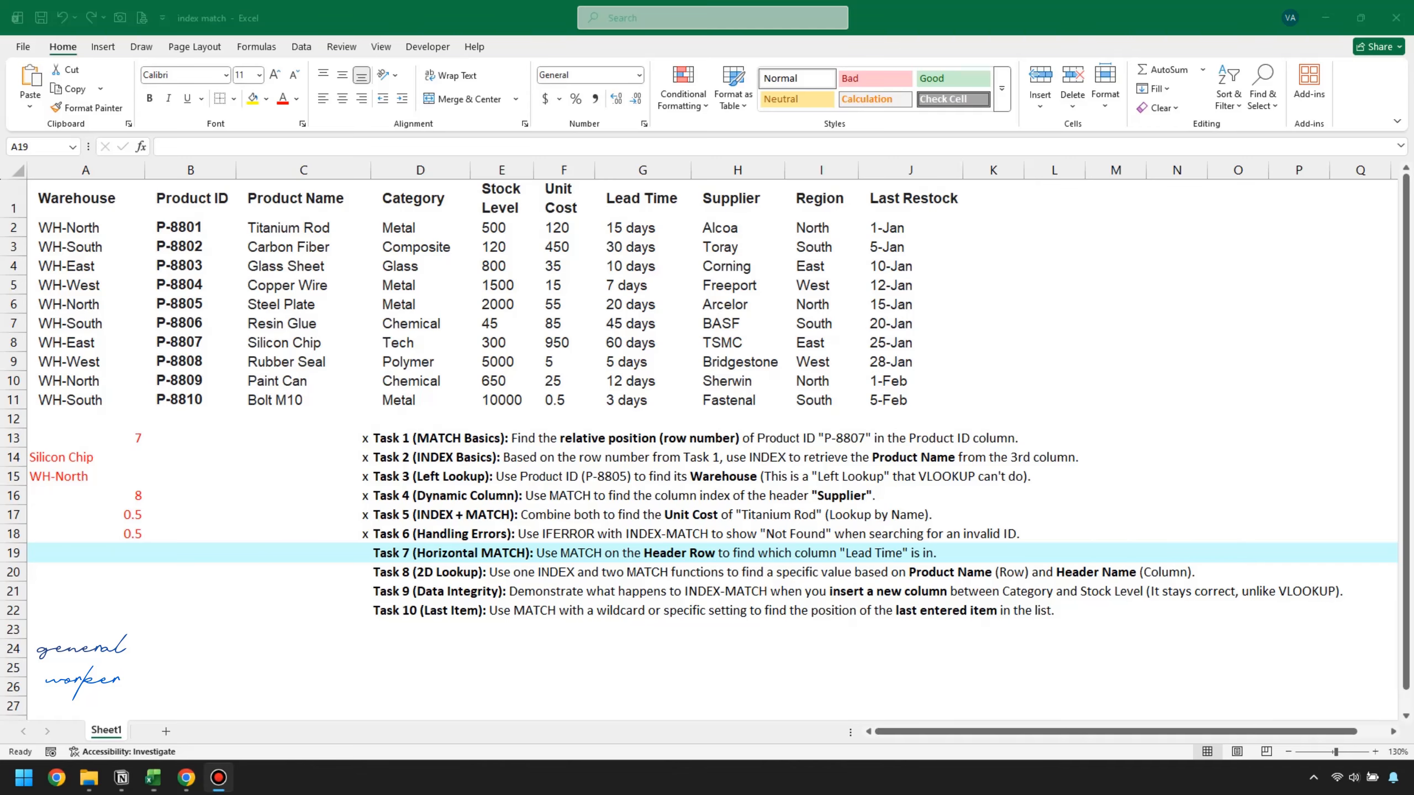
Mark Task 7 with an x in C19
left_click(133, 552)
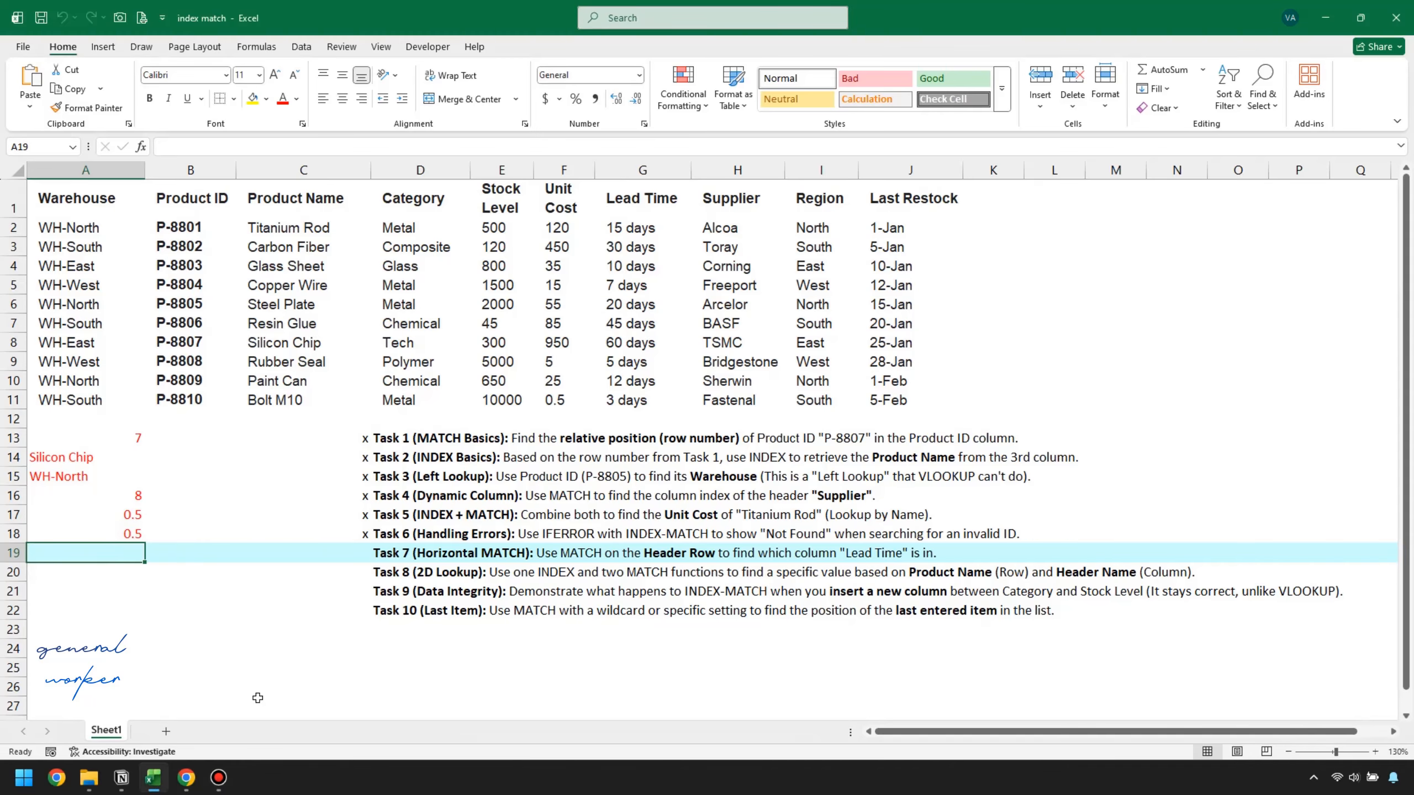
left_click(337, 556)
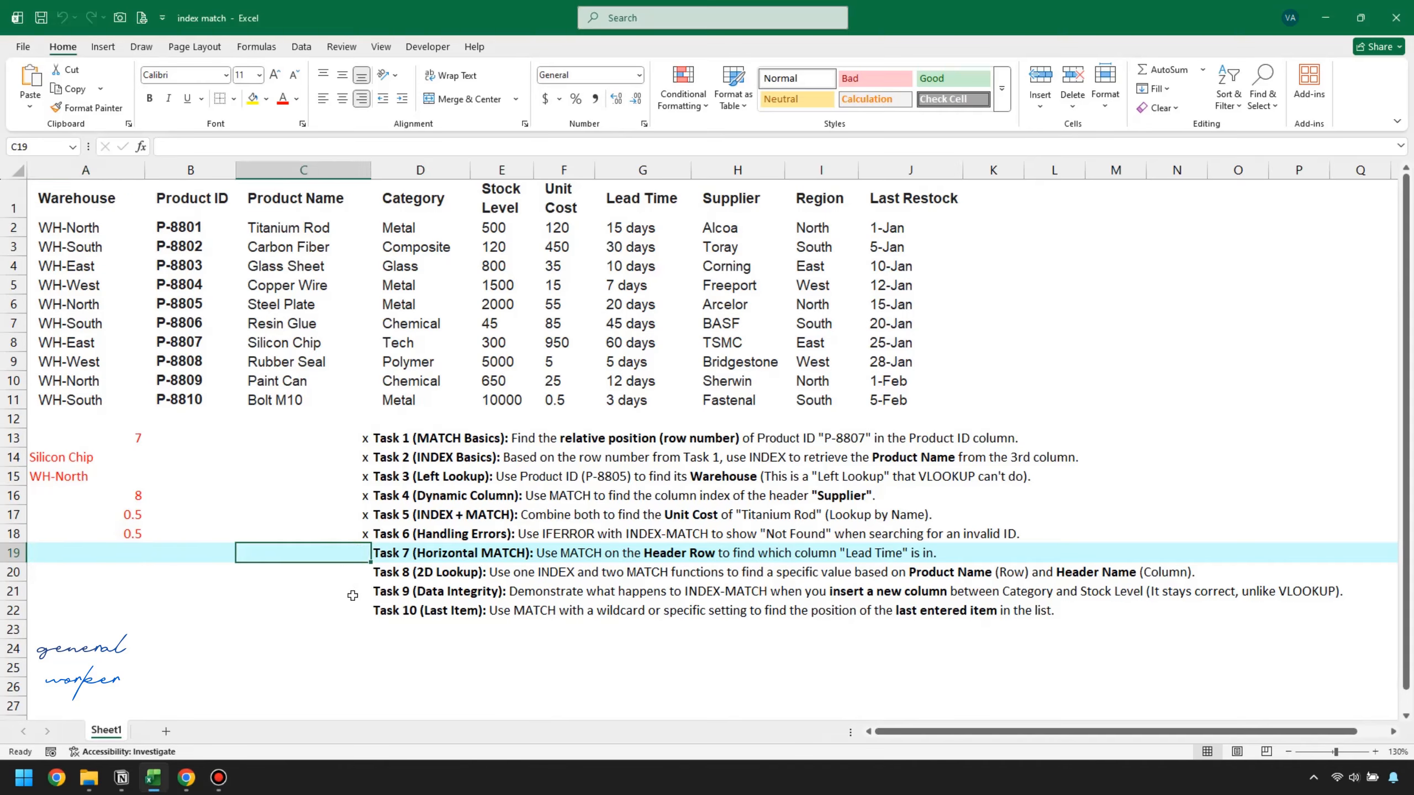
type("x")
Enter a MATCH formula in A19 that finds "Lead time" in header row A1:J1 with exact match type 0
left_click(110, 551)
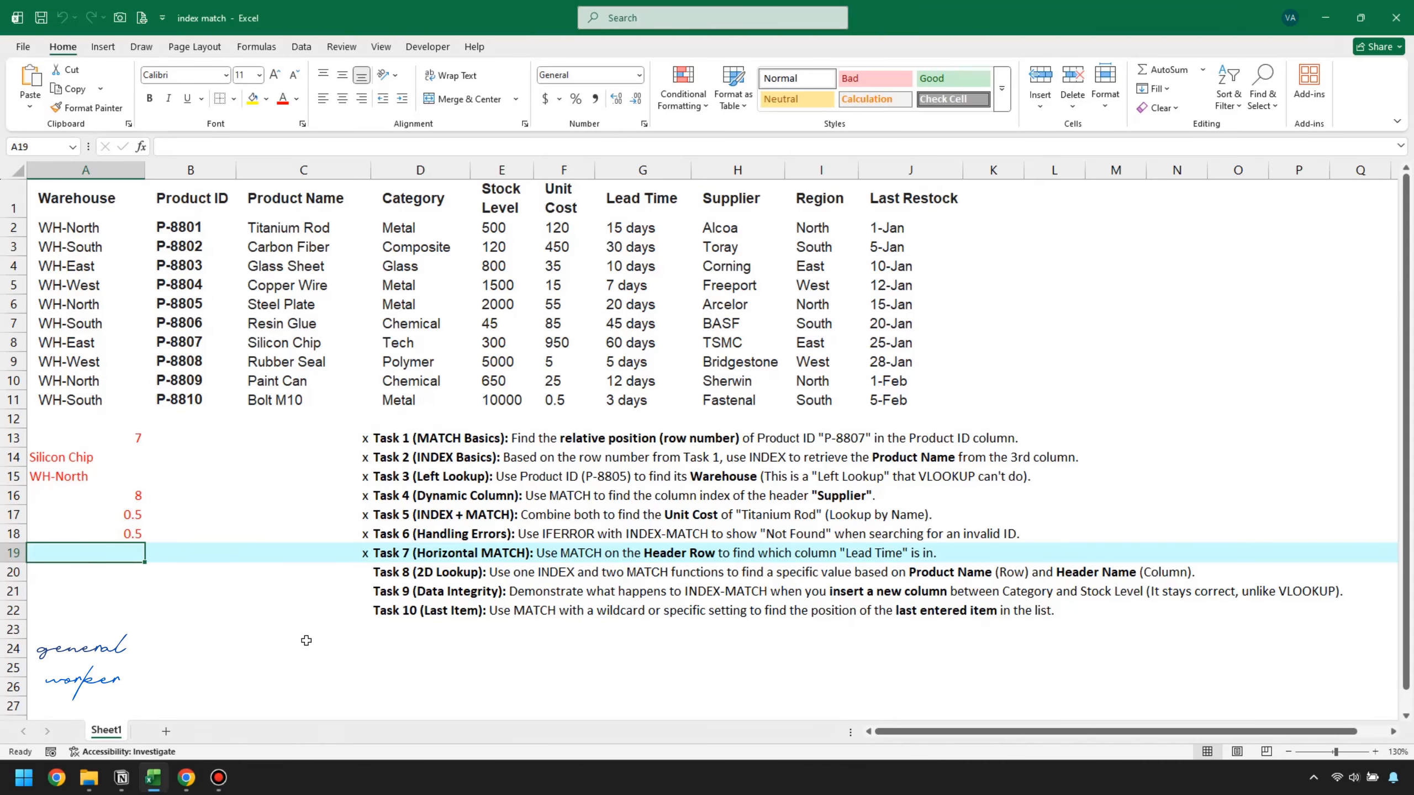
type("=match(")
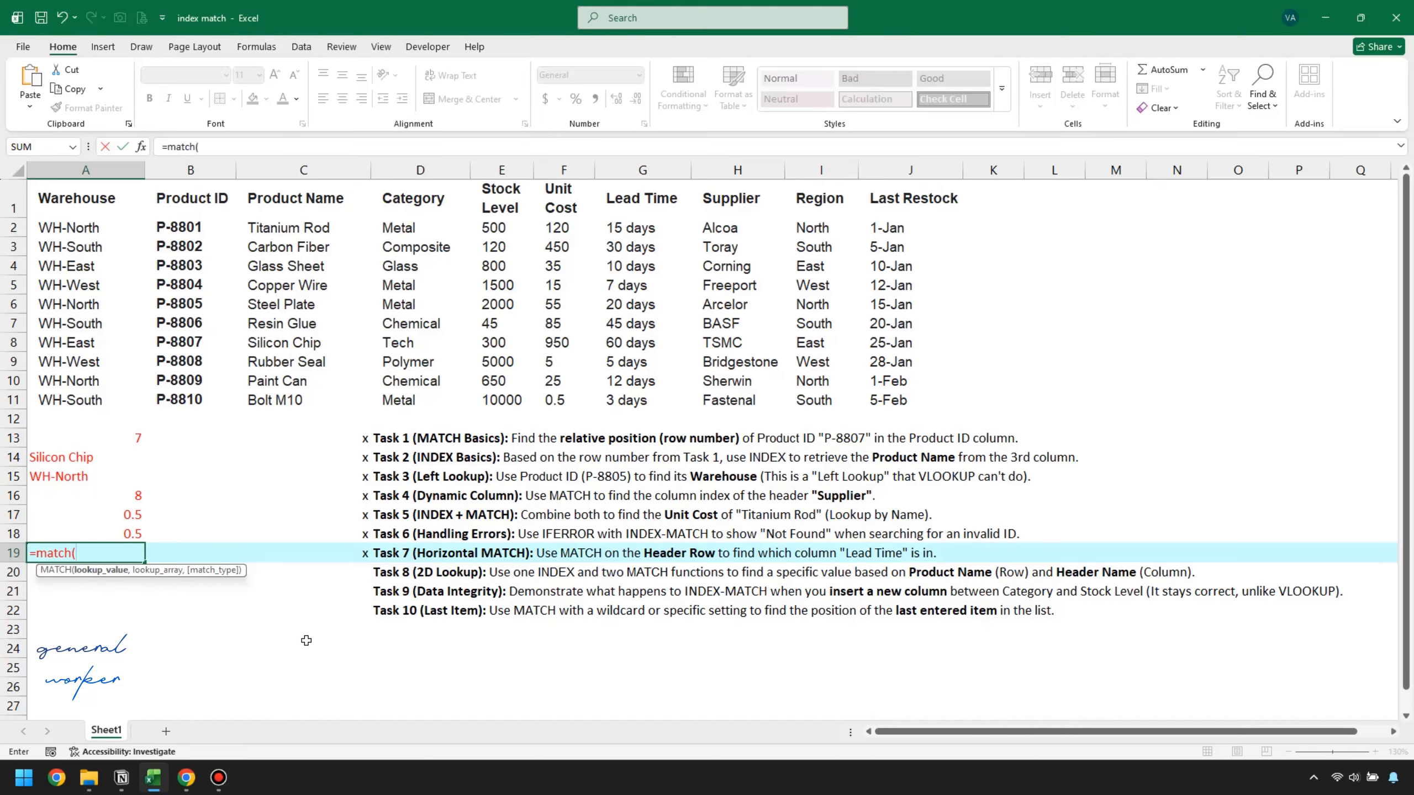
type("\"Lead time:\",")
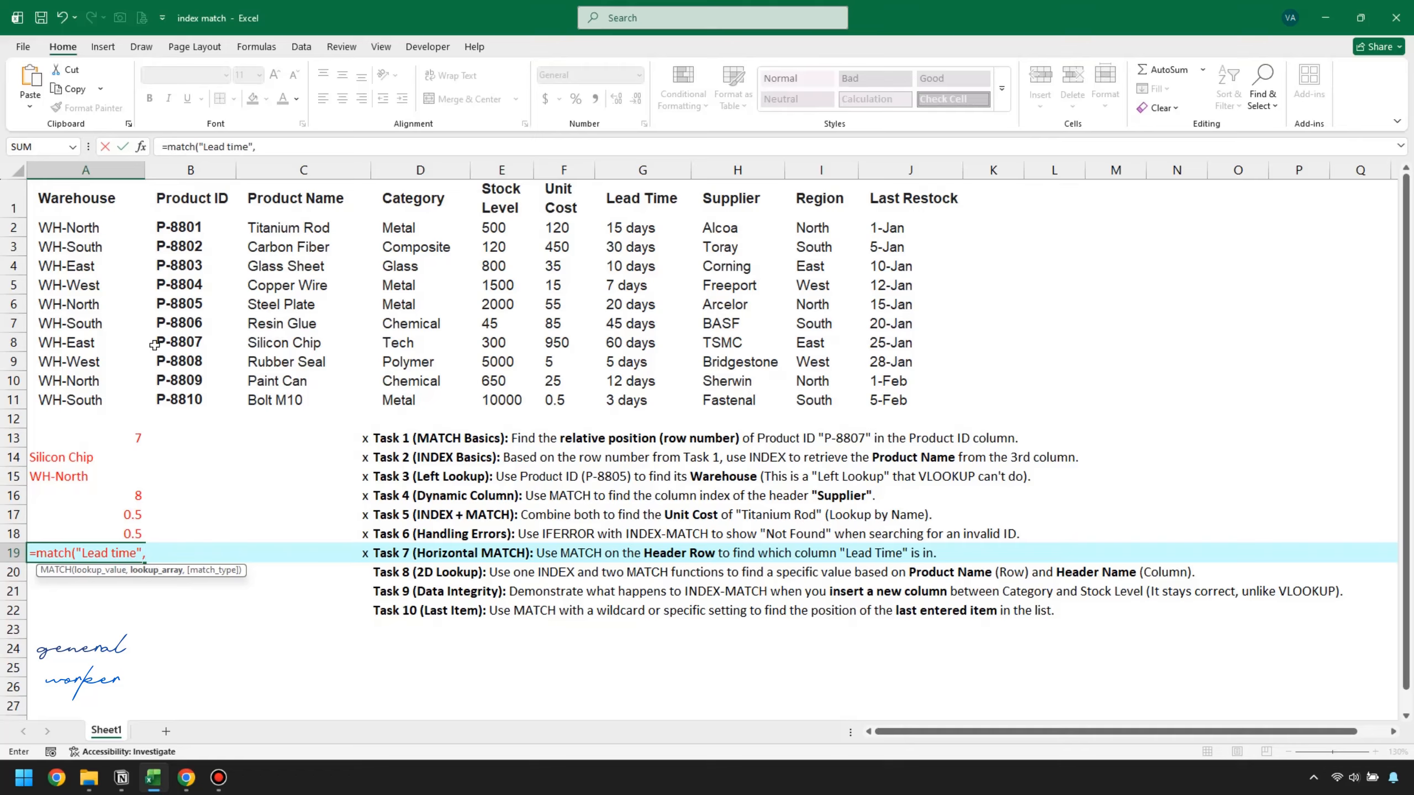
left_click_drag(81, 202, 946, 206)
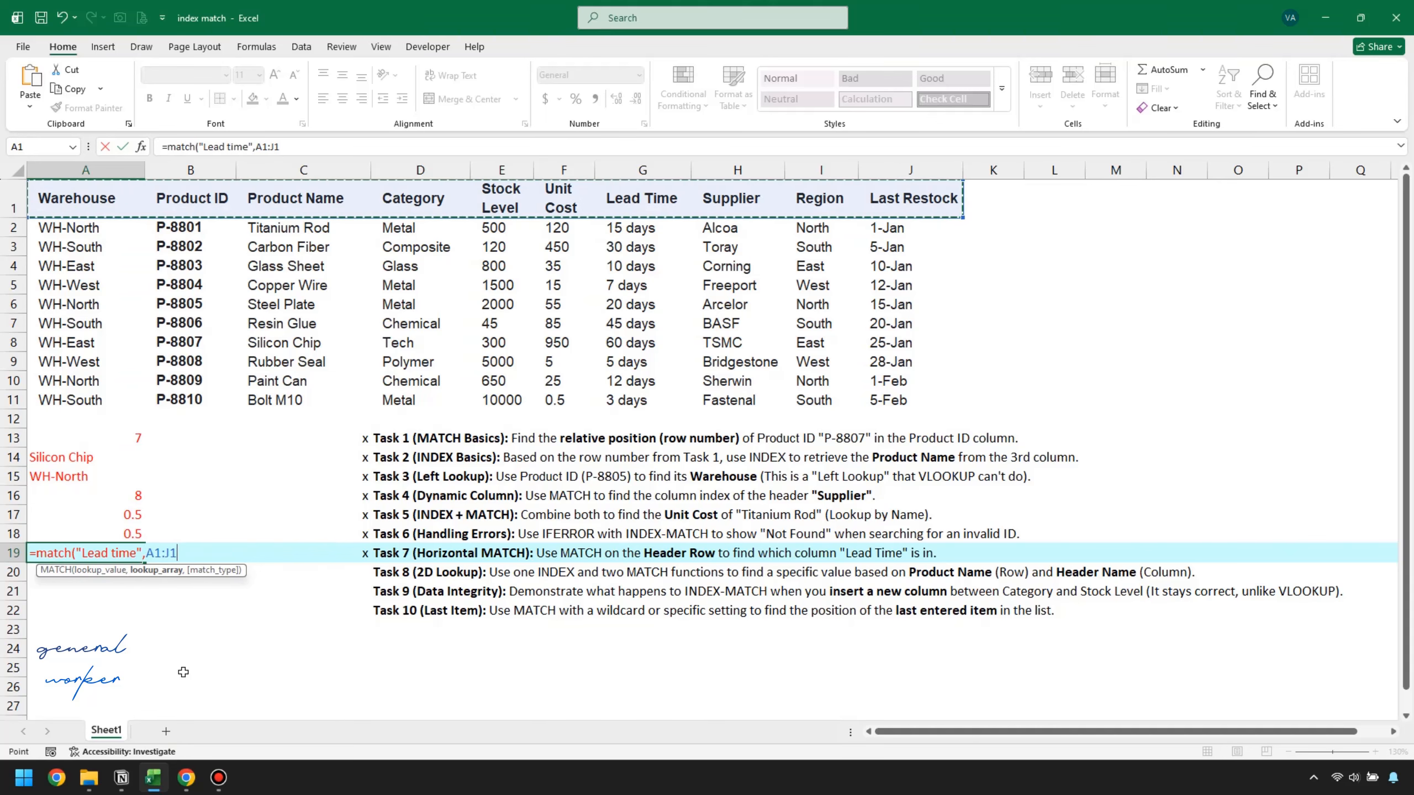
type(",0)")
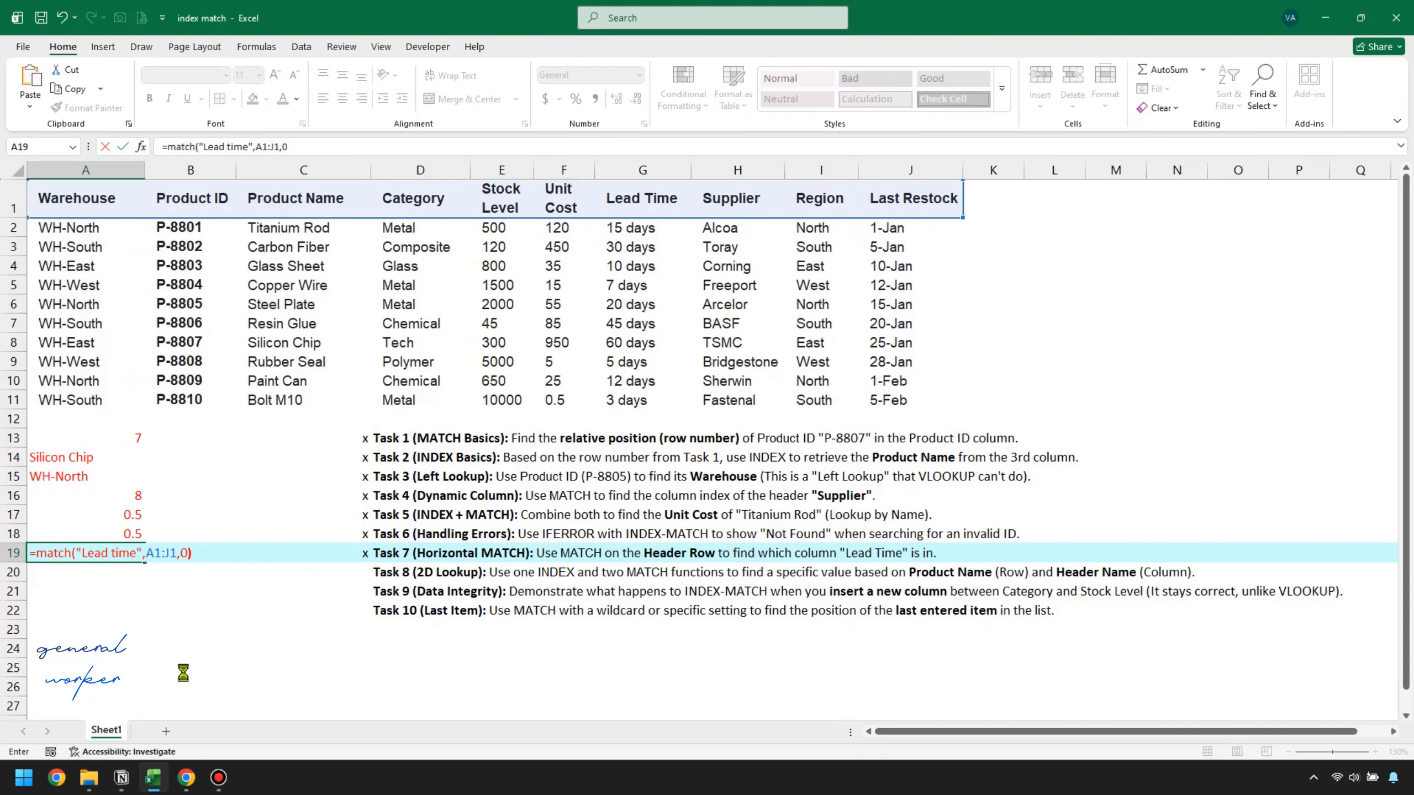
key("Return")
Check the A19 result by counting the header cells across from Warehouse to Lead Time
left_click(134, 551)
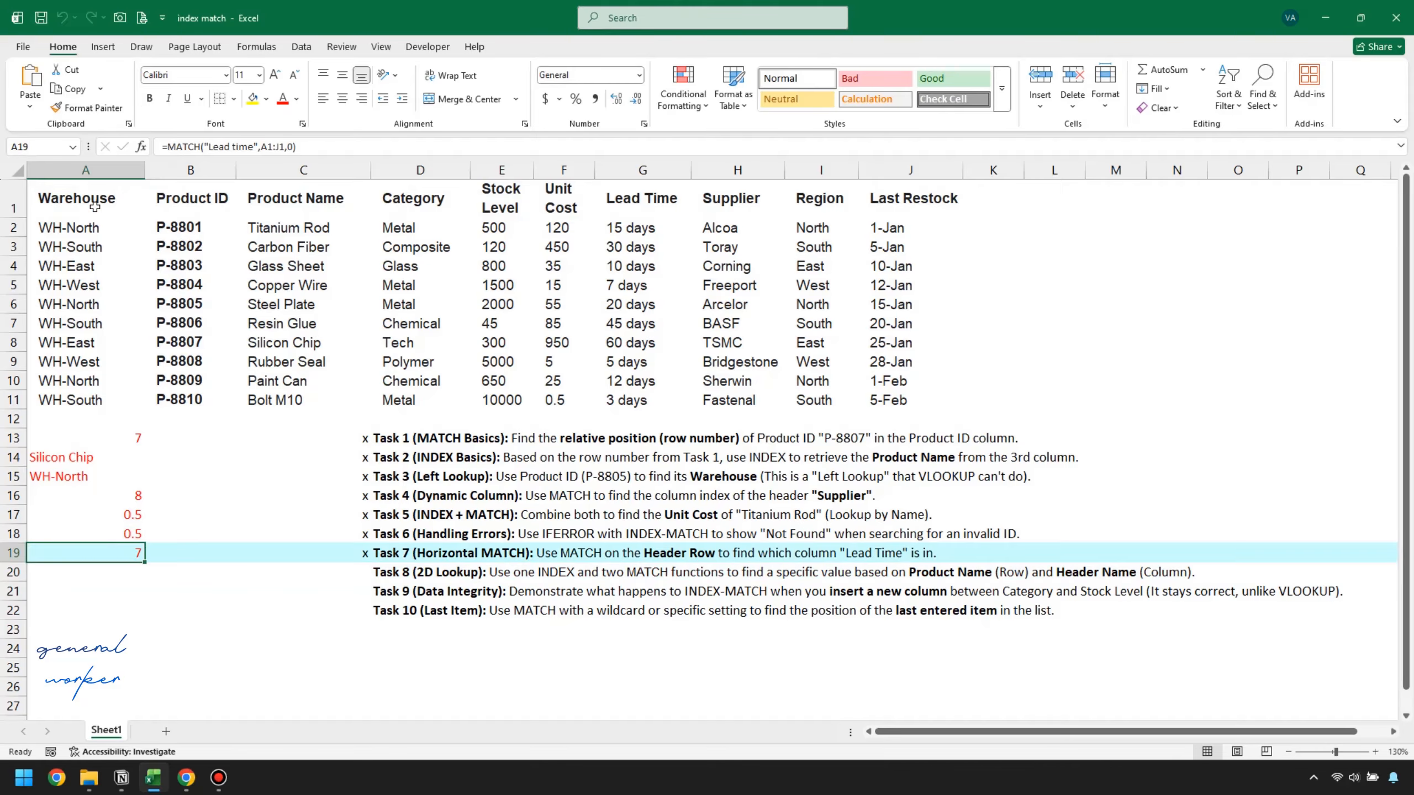
left_click(95, 207)
left_click(177, 203)
left_click(295, 200)
left_click(501, 200)
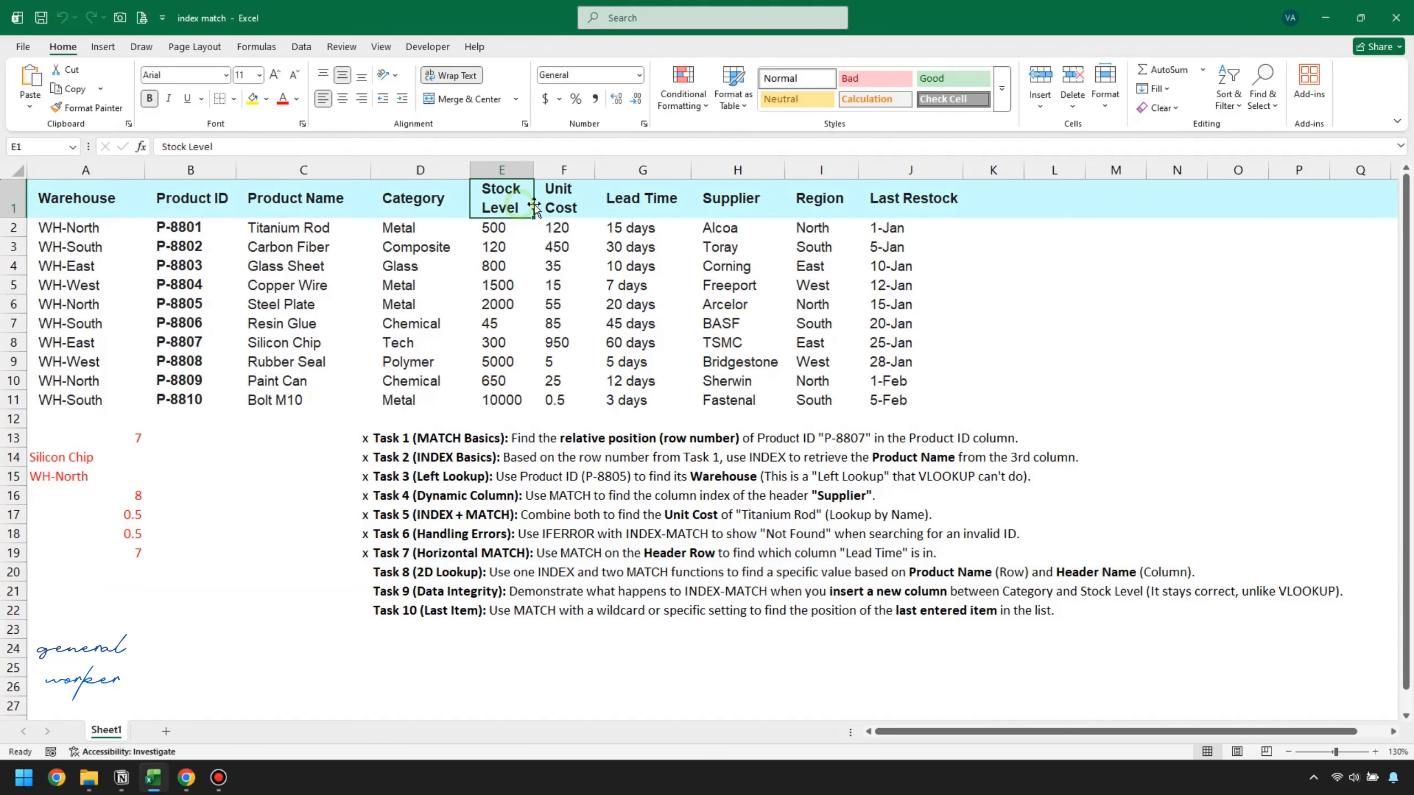
left_click(646, 198)
Examine the product names in C2:C11 and the column headers as the row and column criteria for Task 8
left_click(136, 571)
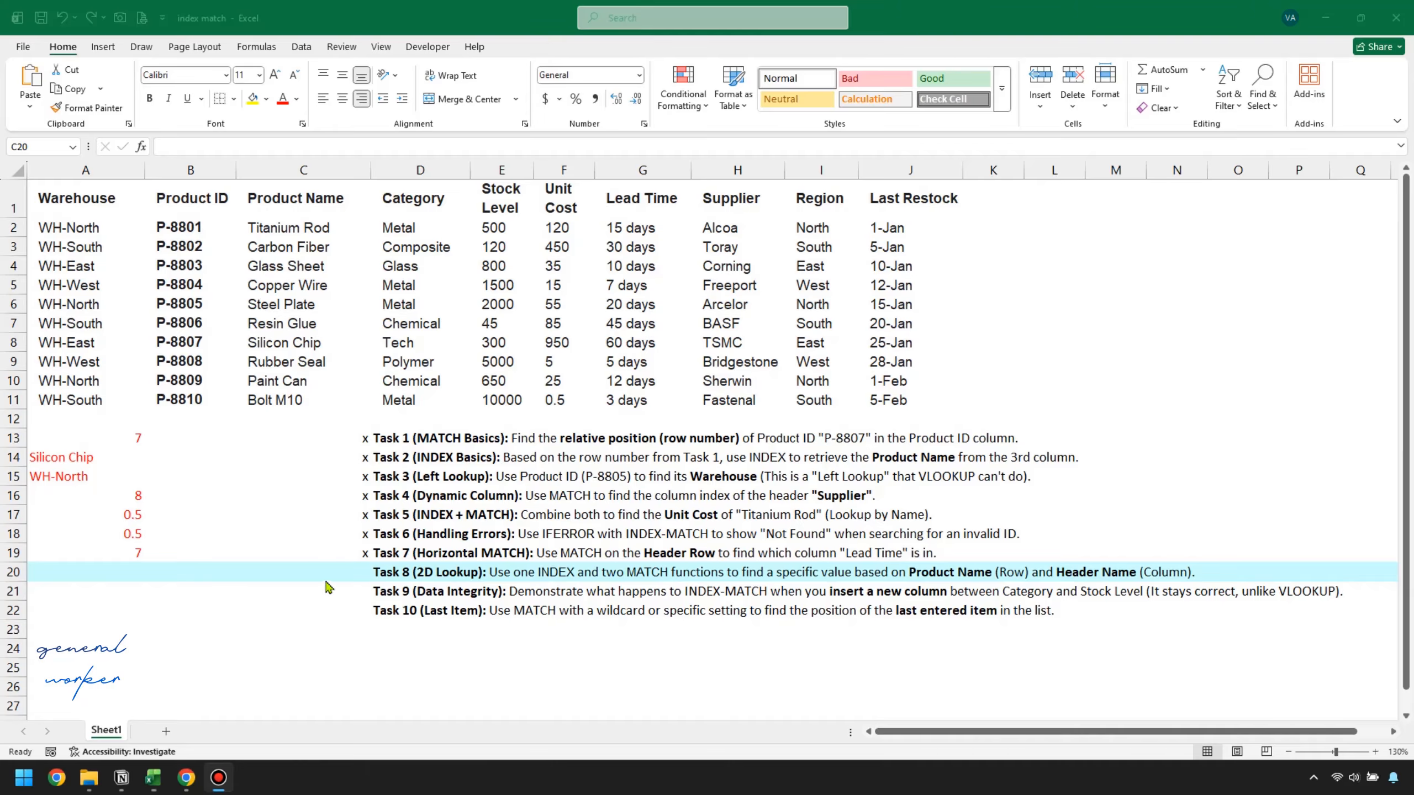
left_click(332, 581)
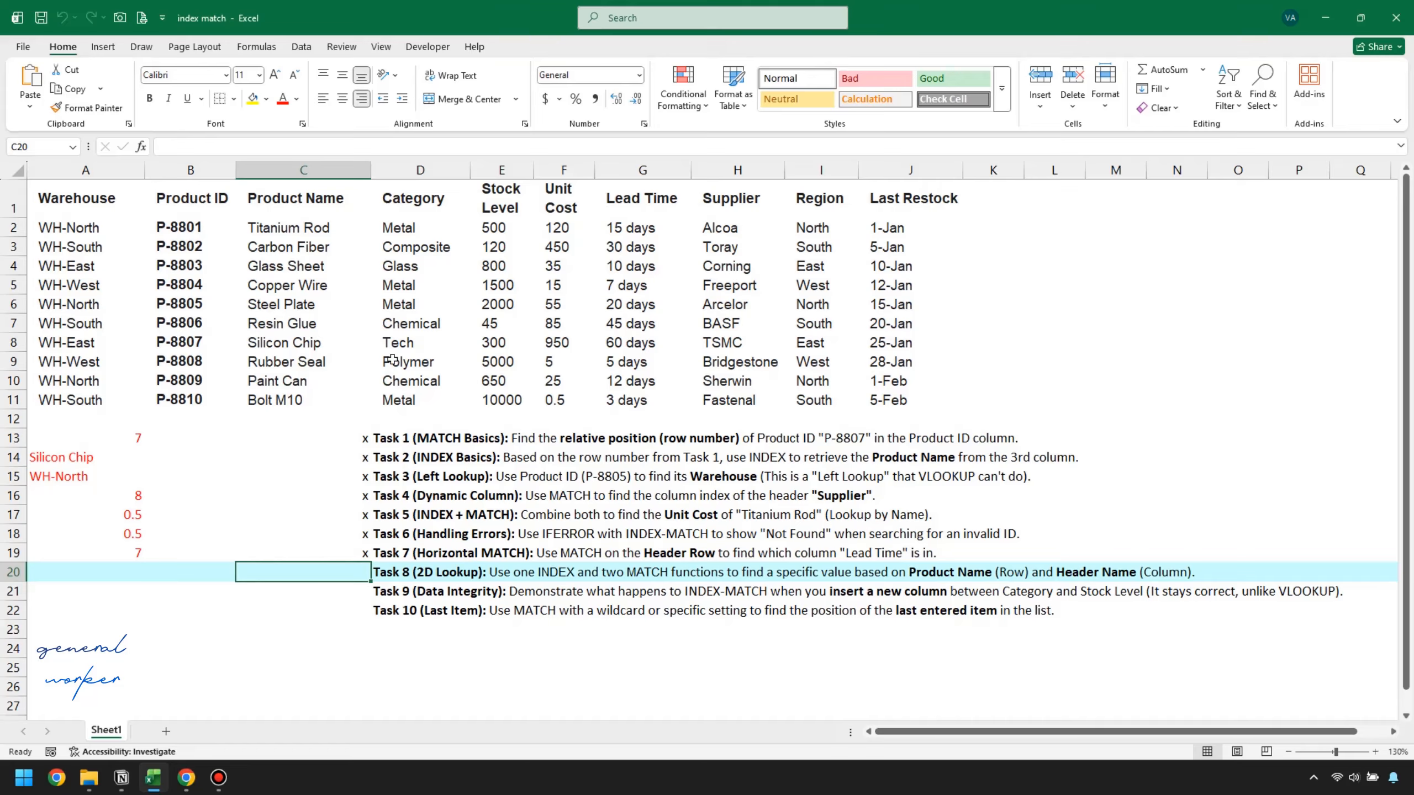
left_click_drag(314, 222, 294, 400)
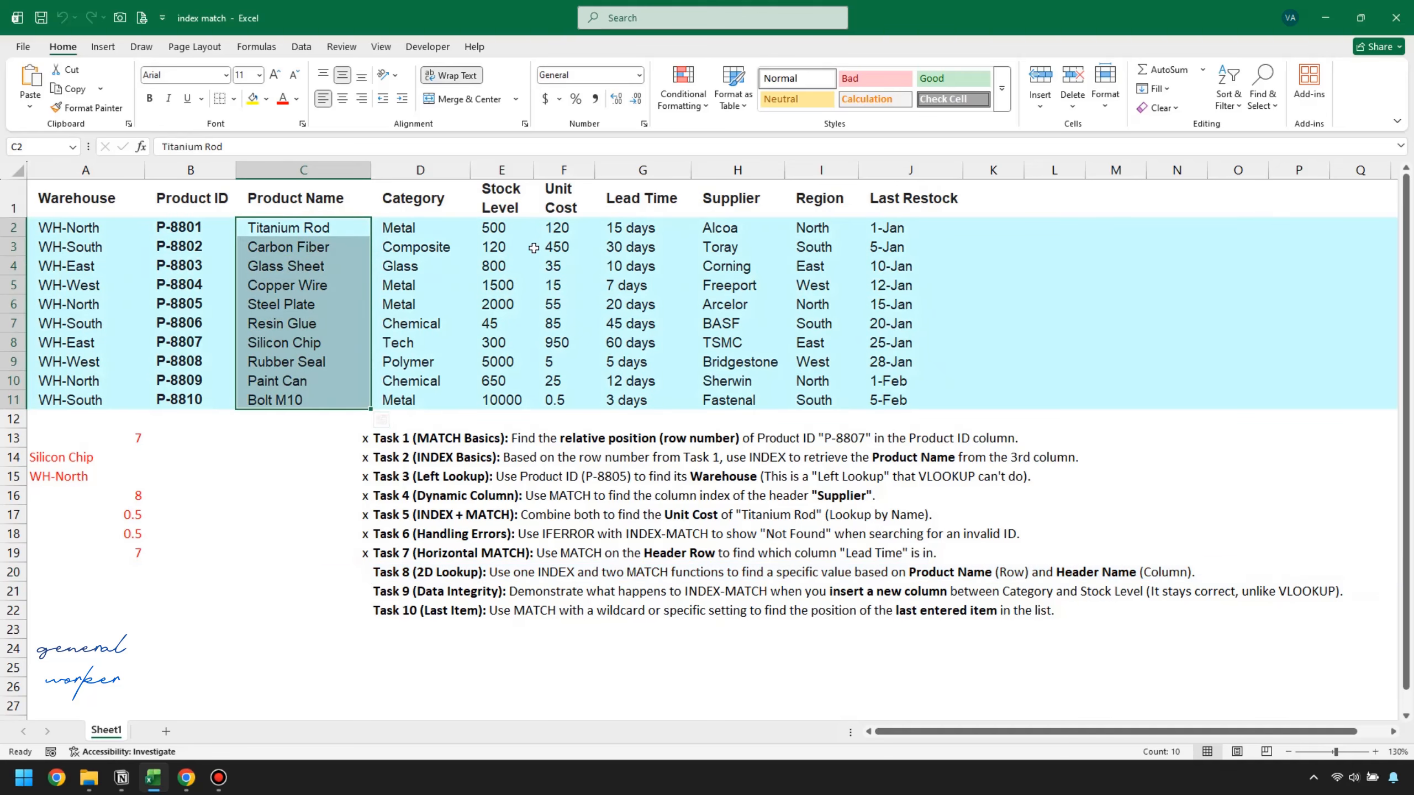
left_click(562, 247)
left_click(589, 189)
left_click(640, 199)
left_click(735, 199)
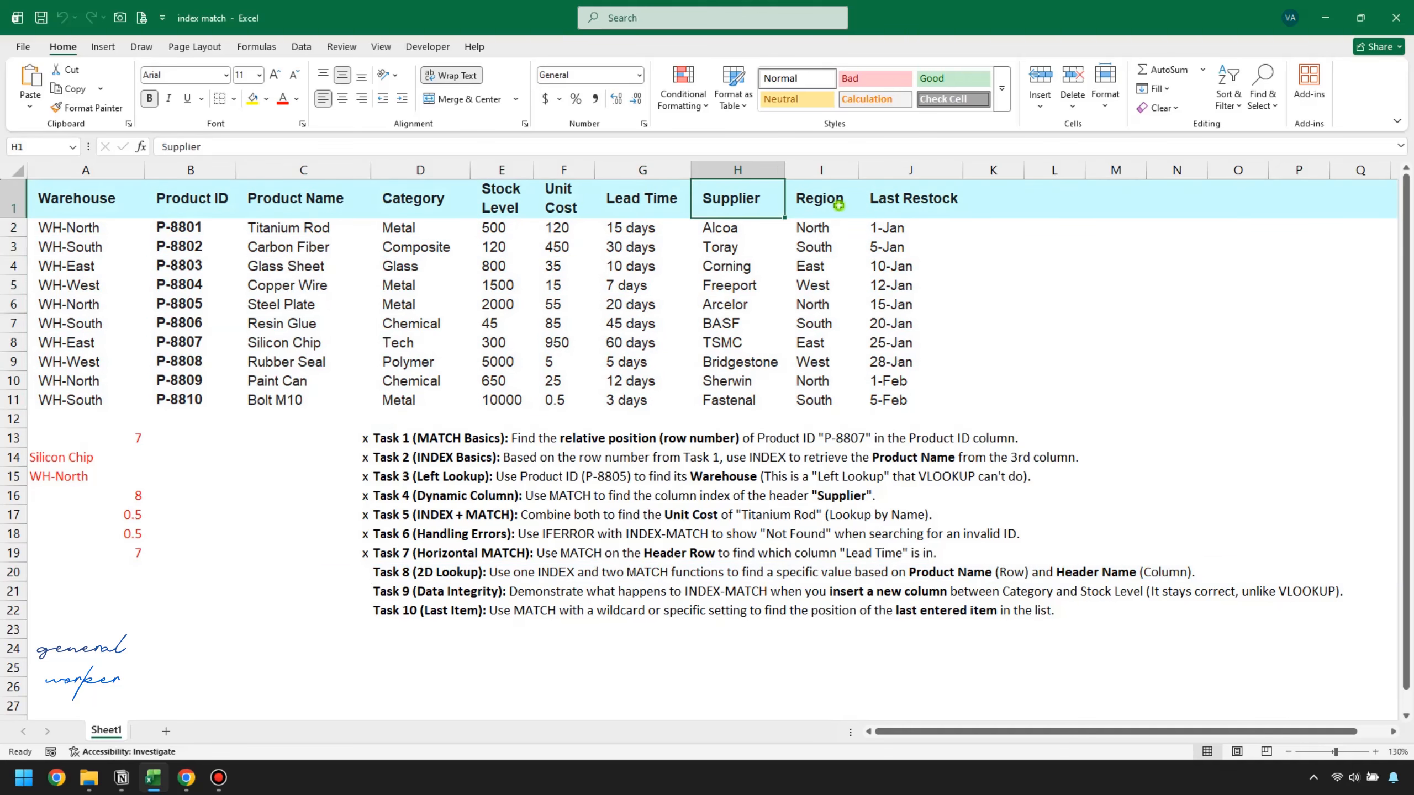
left_click(913, 198)
left_click(113, 572)
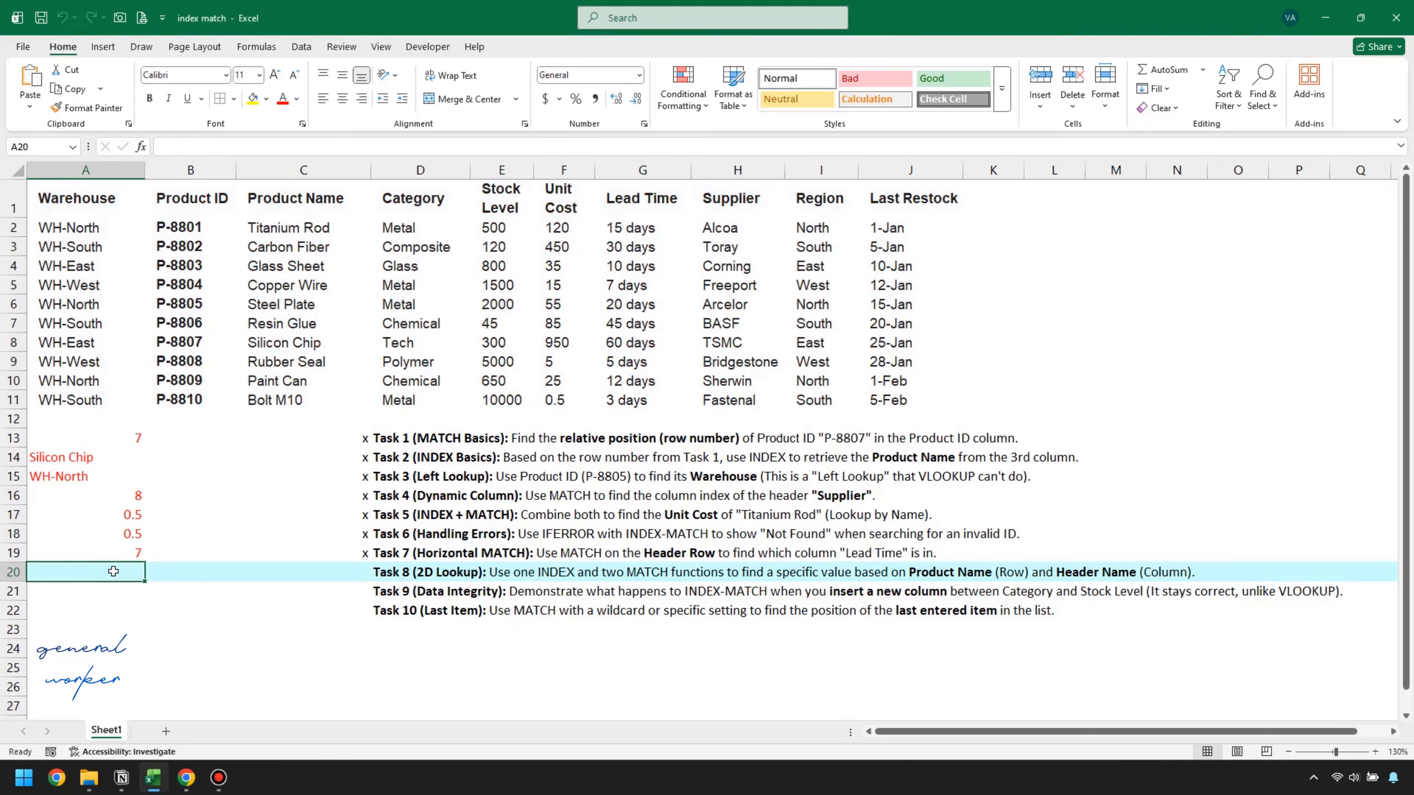
left_click(191, 577)
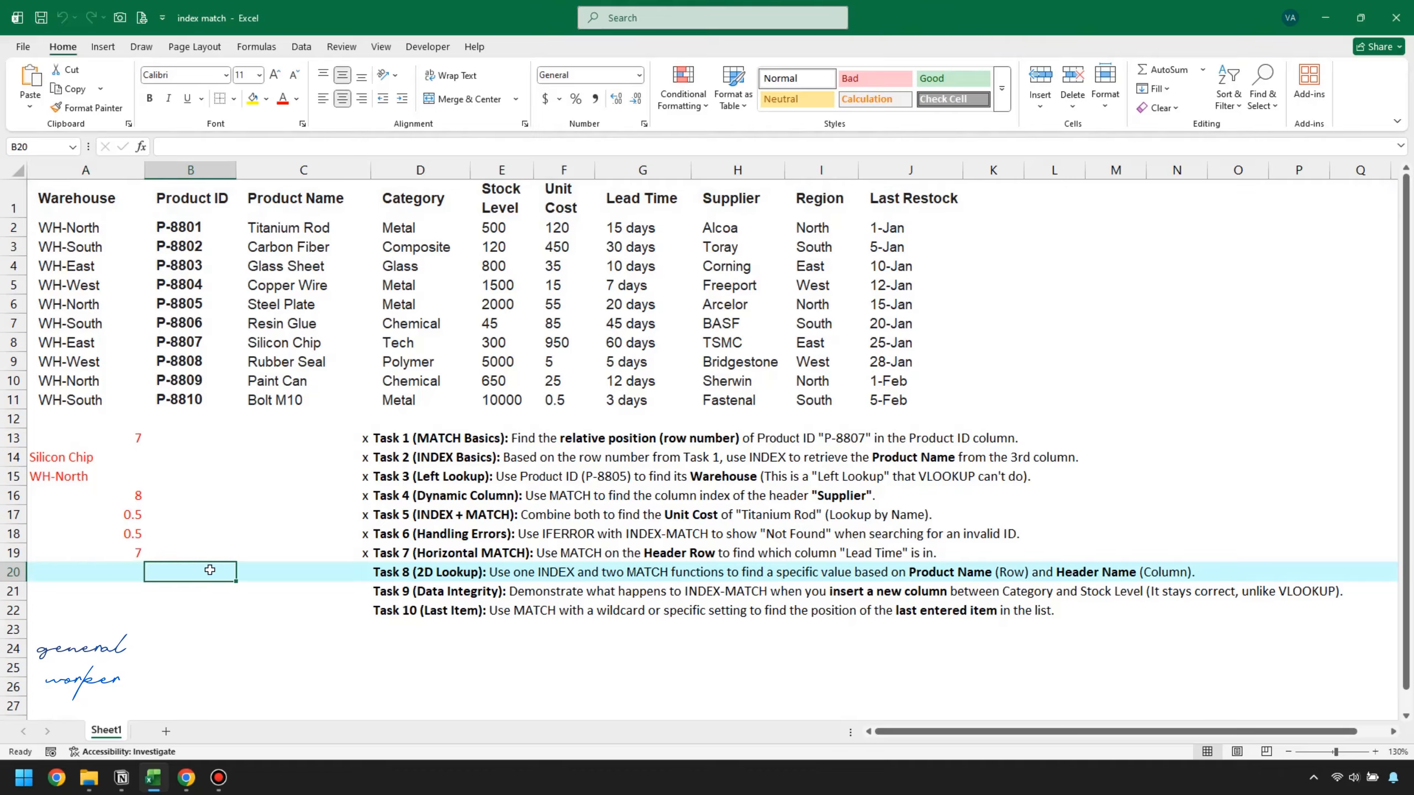
left_click(297, 579)
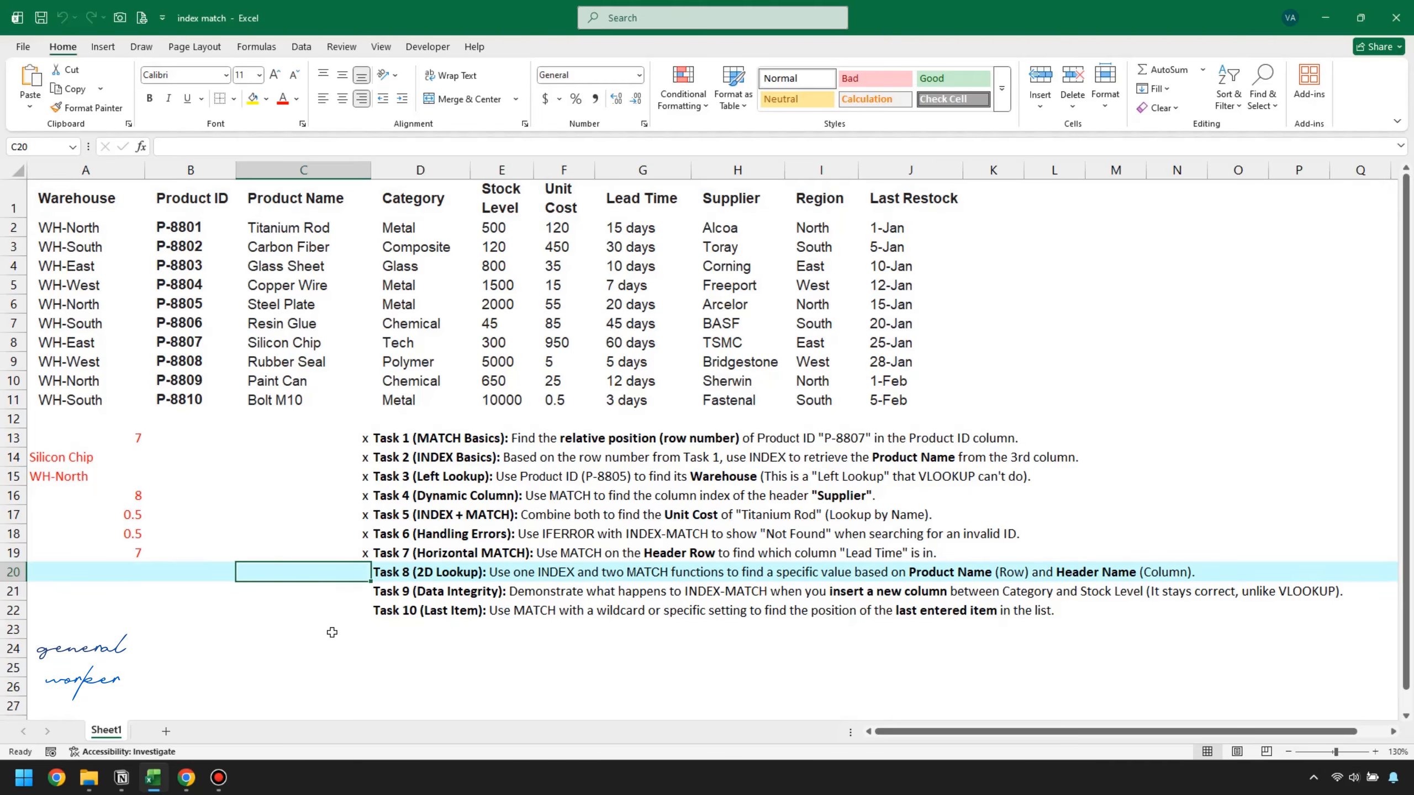
type("=")
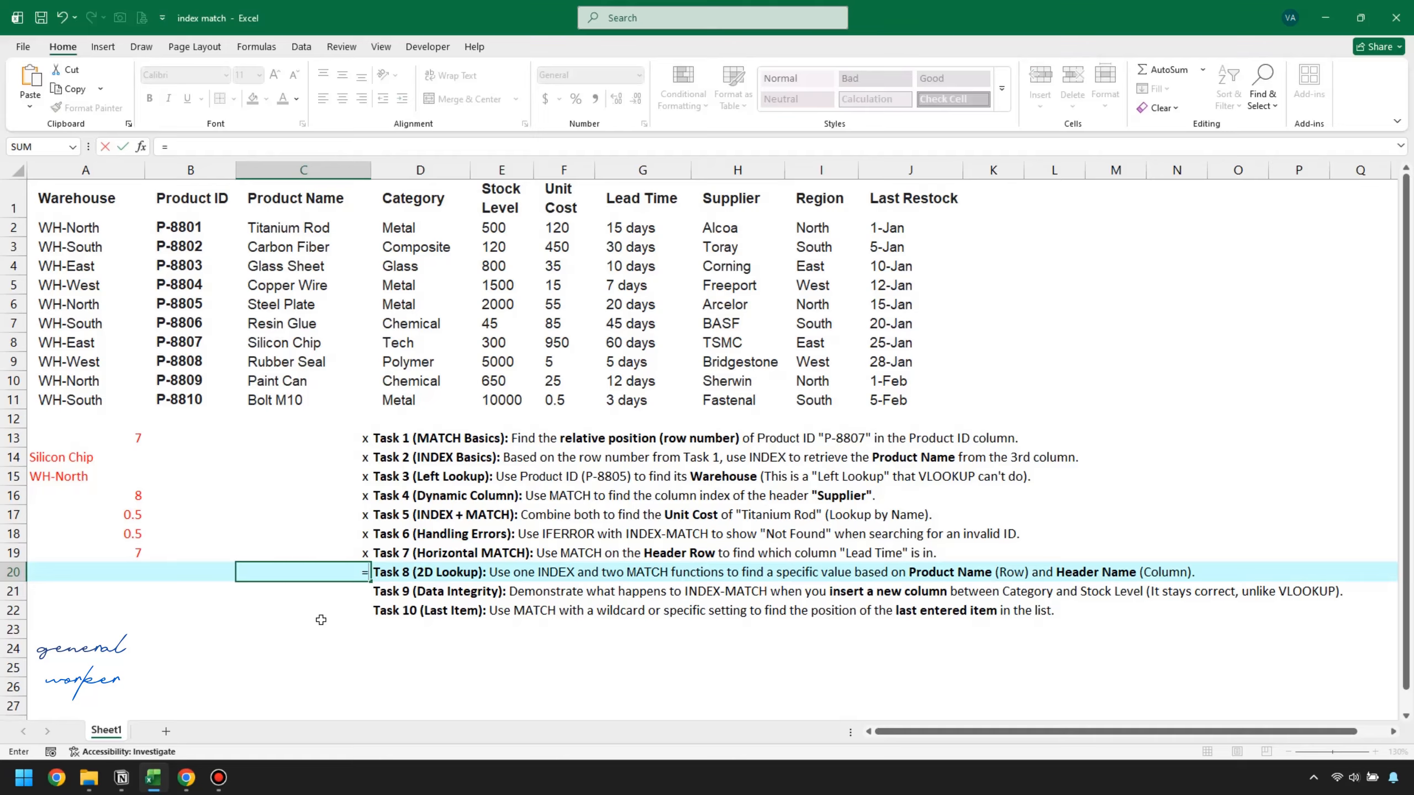
type("index(")
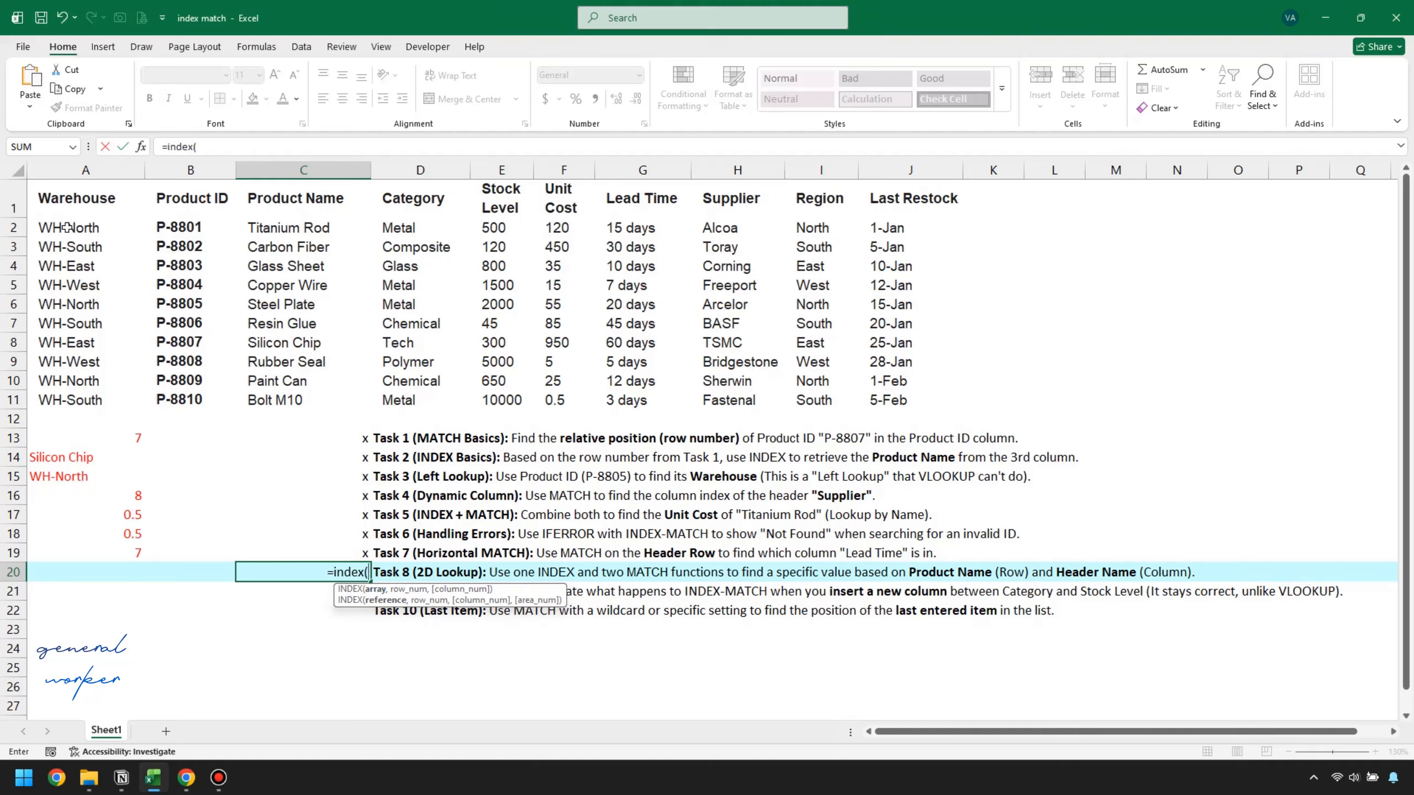
left_click_drag(67, 200, 890, 397)
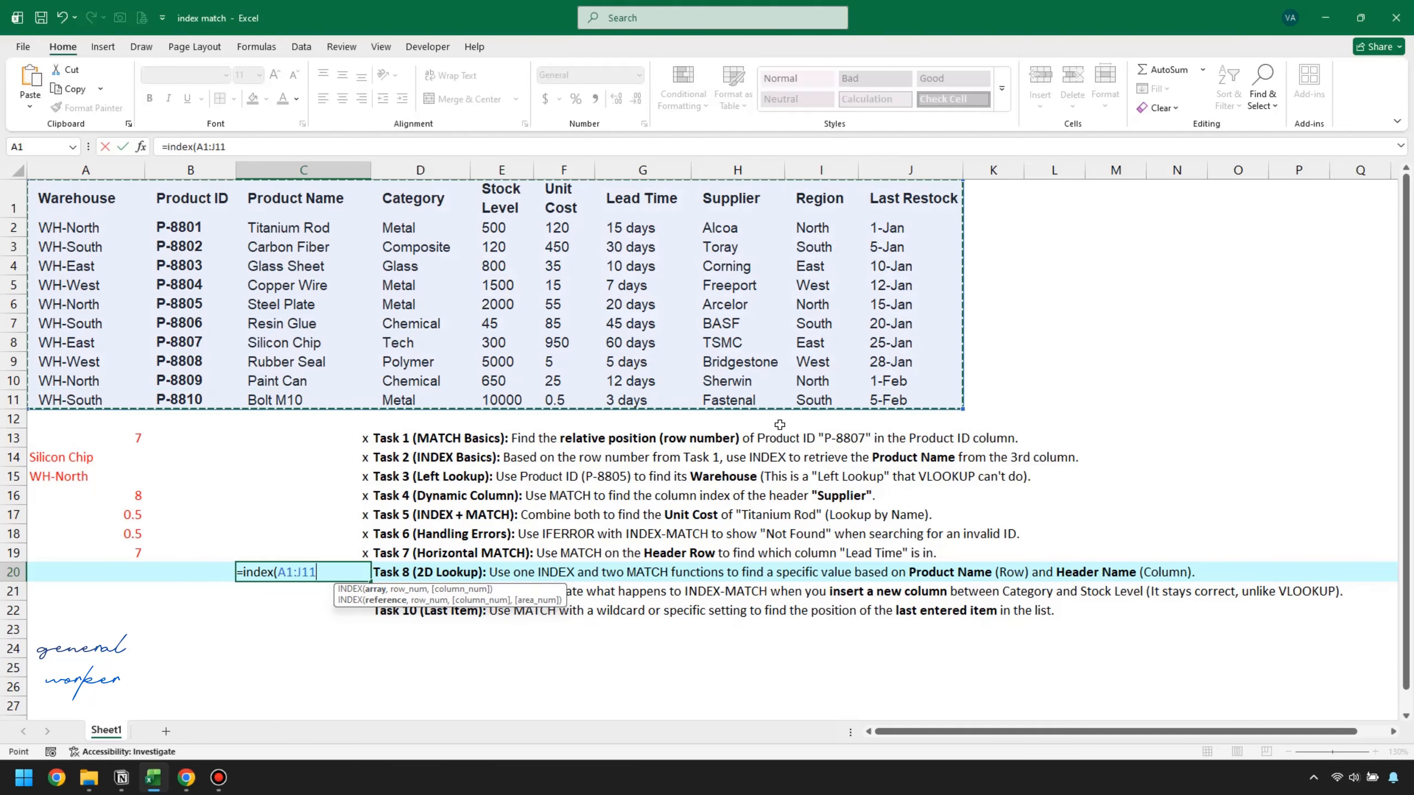
type(",")
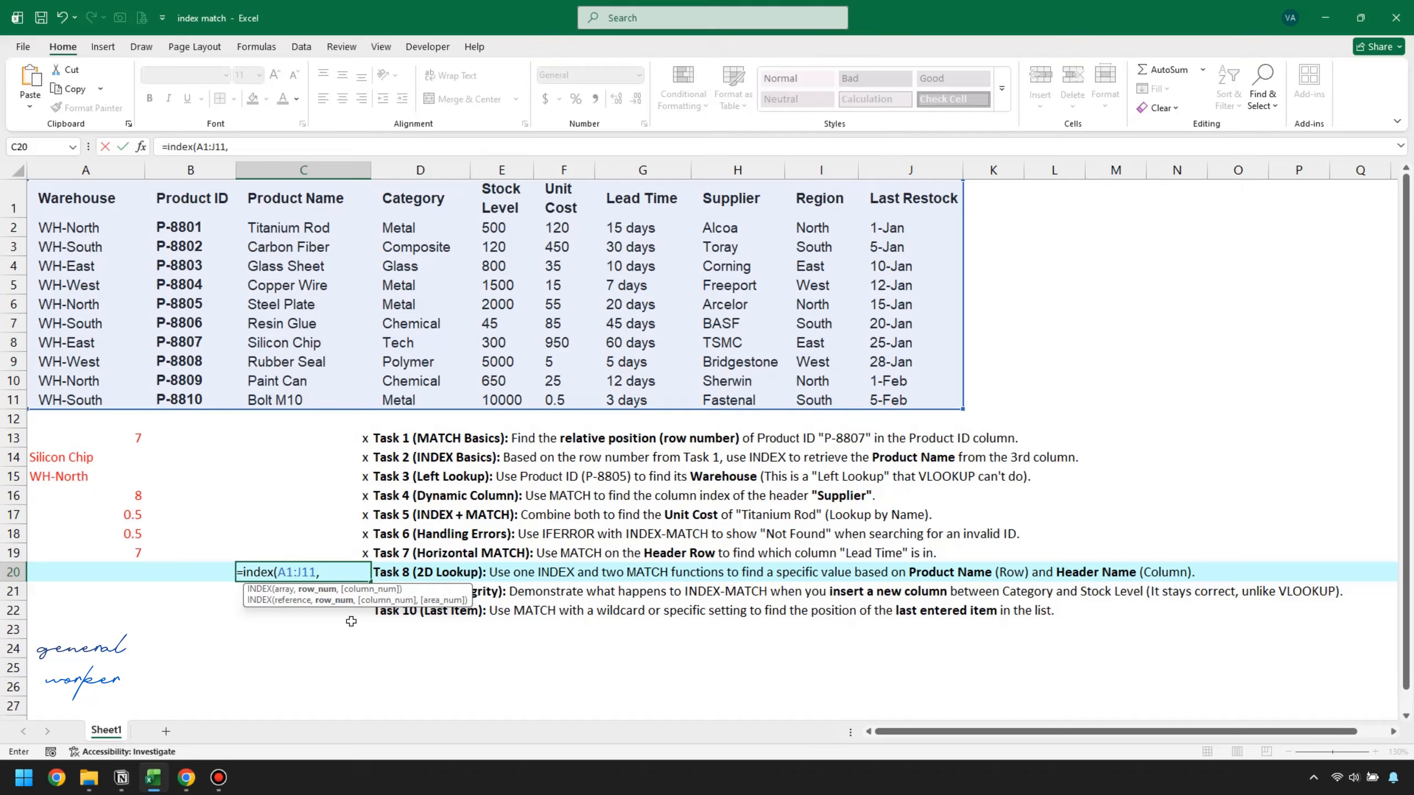
key("Escape")
Enter the Task 8 lookup criteria: Titanium Rod in A20 and Unit cost in B20
left_click(106, 574)
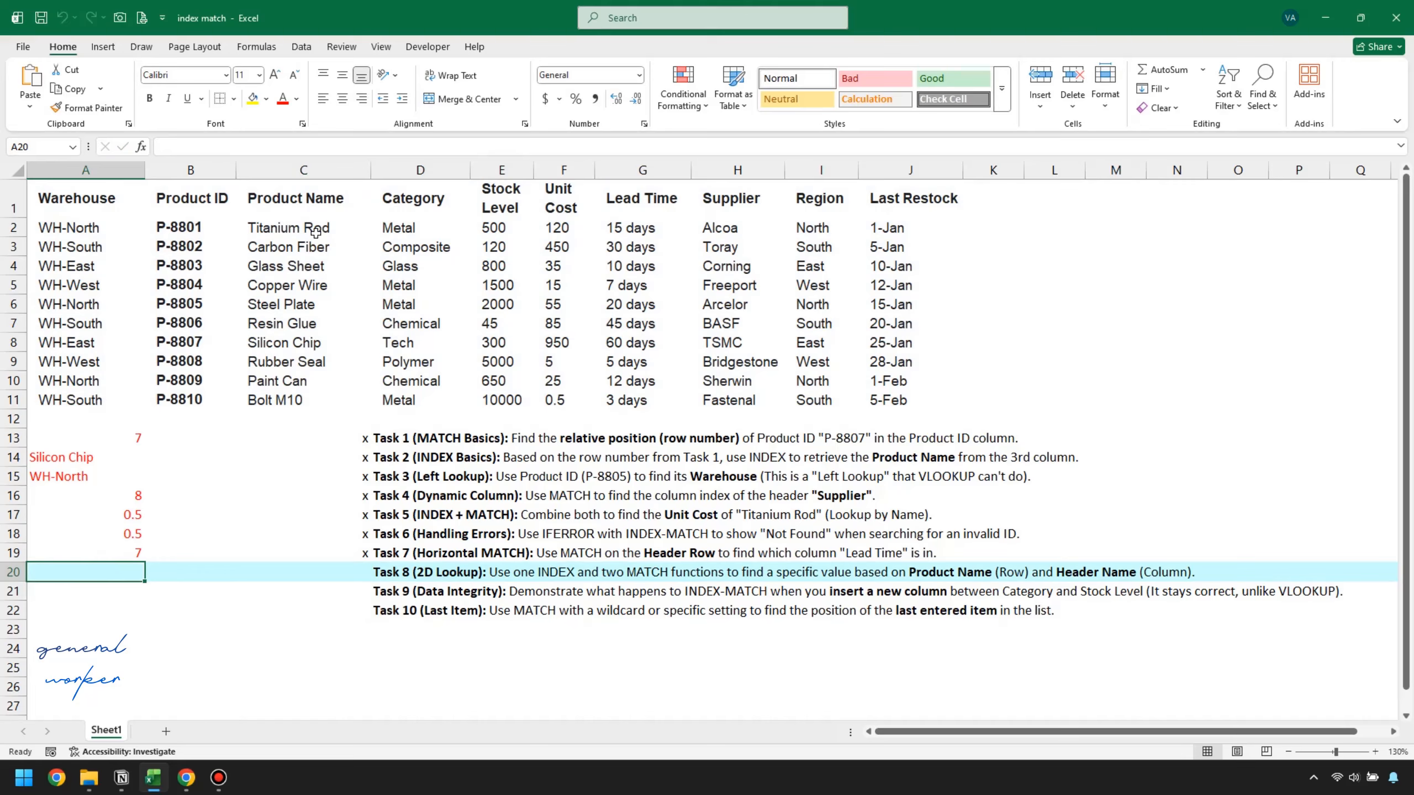
type("Ti")
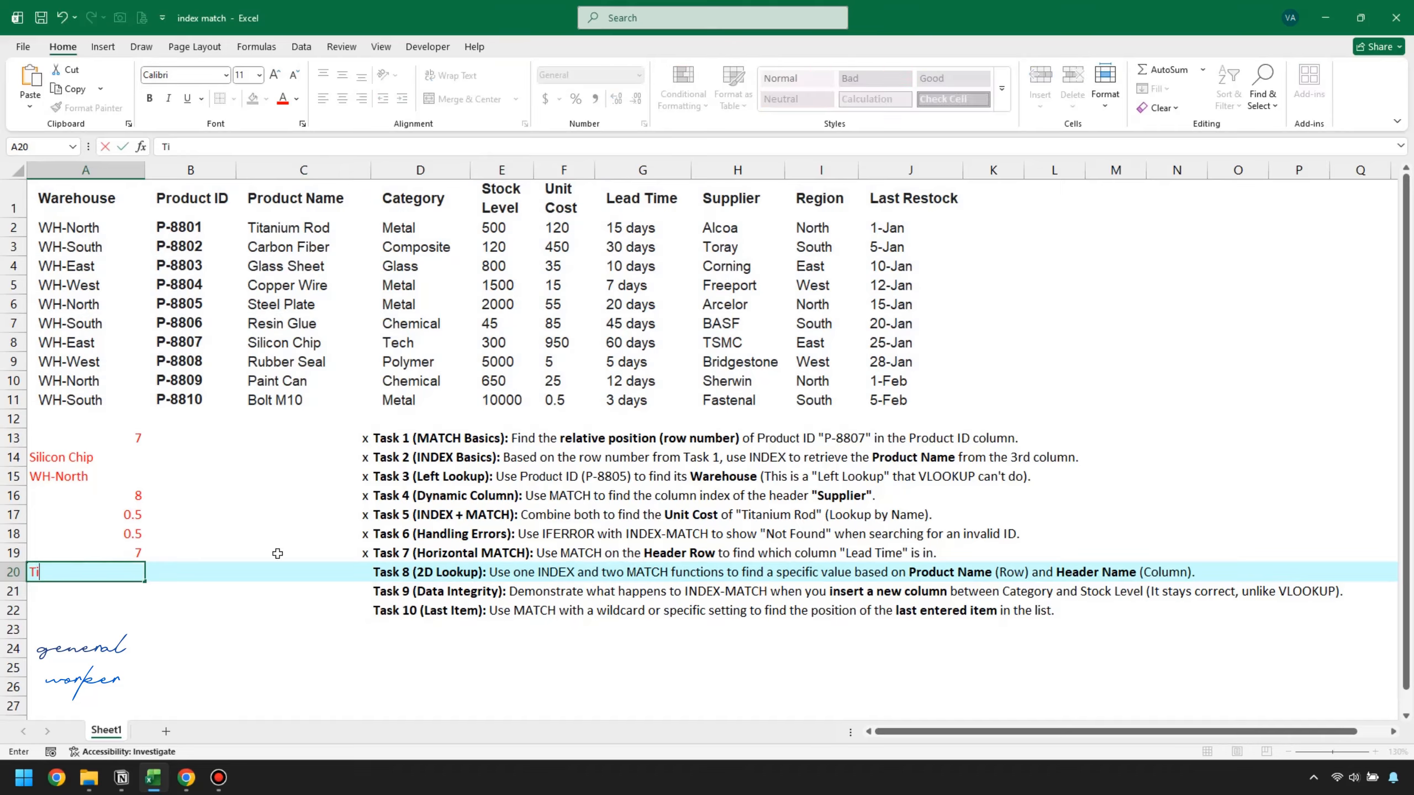
type("tanium Rod")
key("Tab")
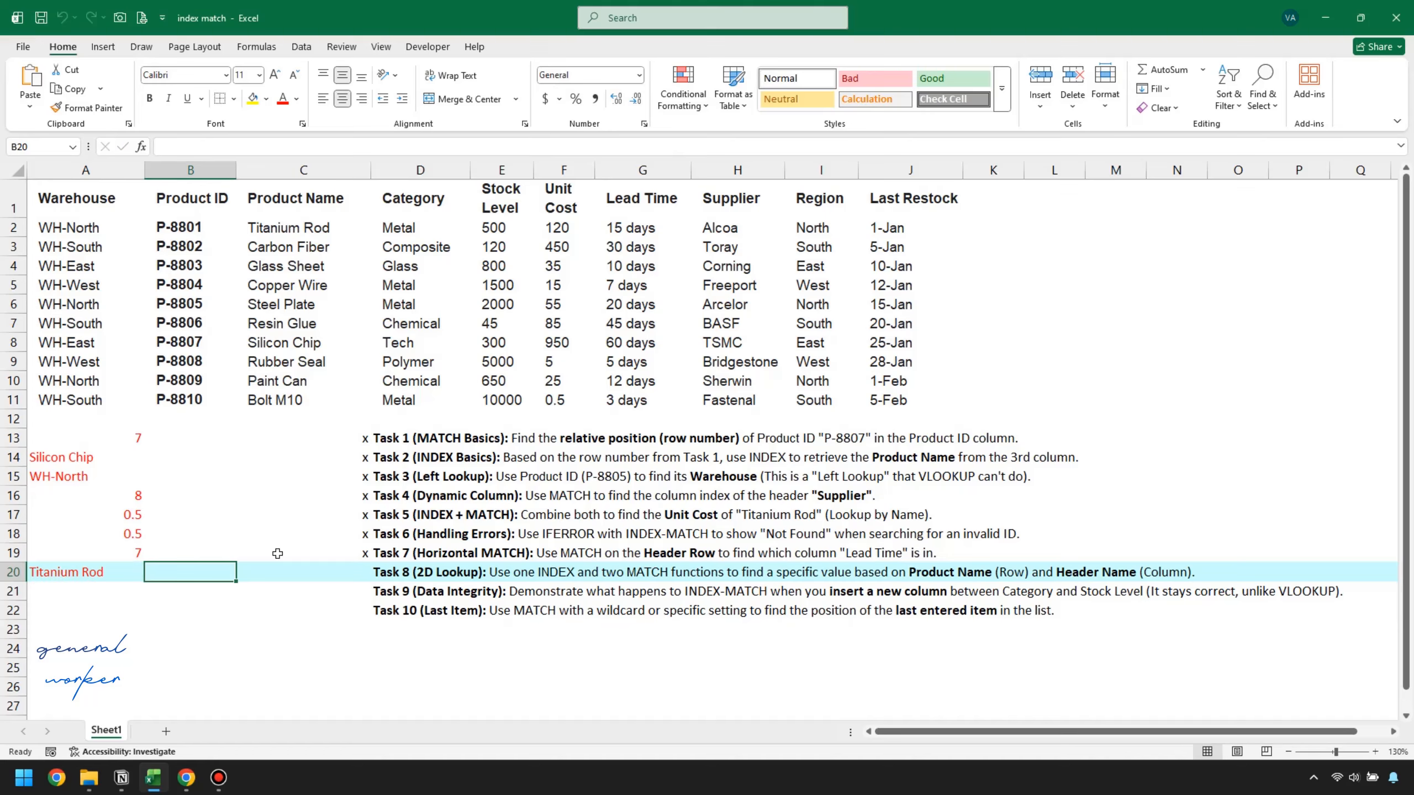
type("Unit cose")
key("BackSpace")
type("t")
key("Tab")
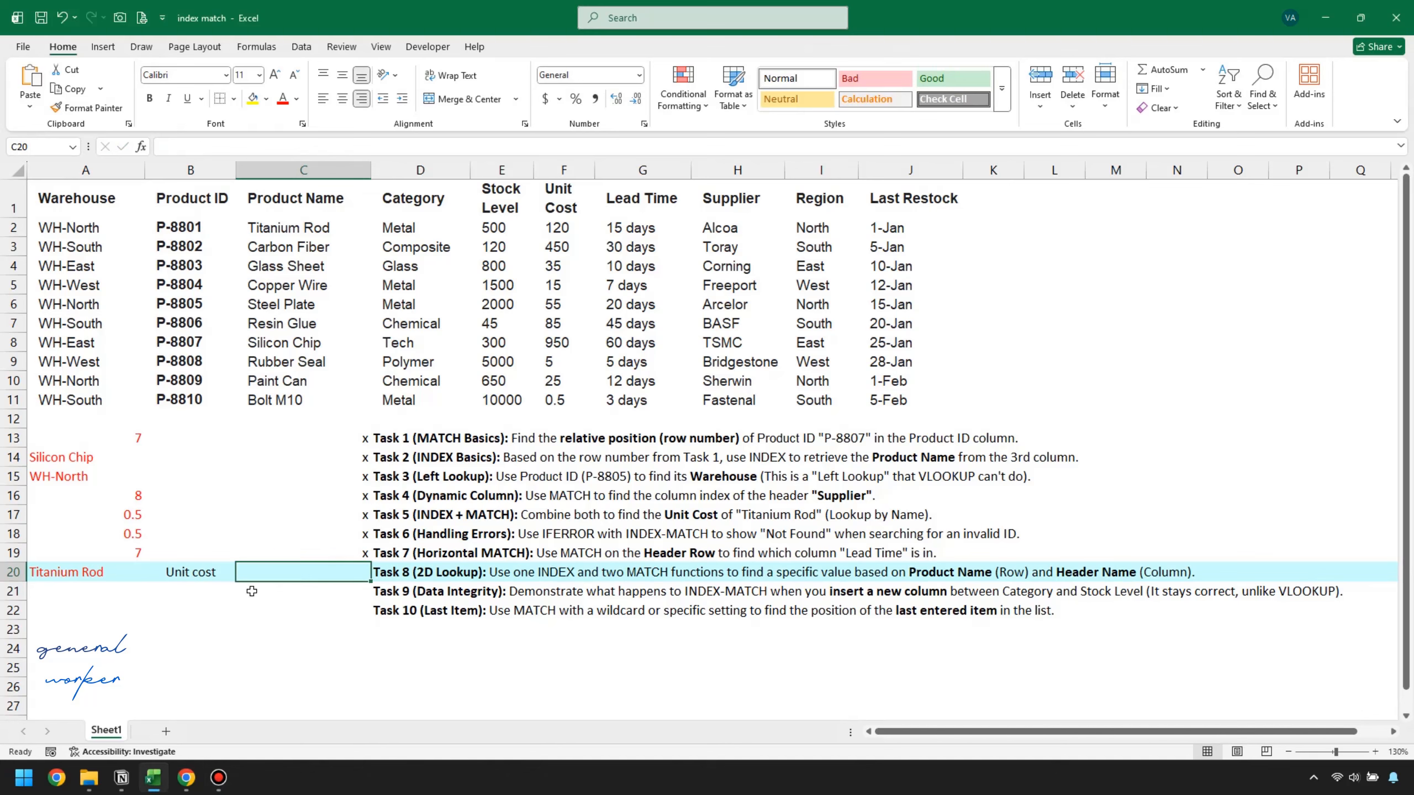
Start an INDEX formula in C20 with the whole table A1:J11 as its array
type("=index(")
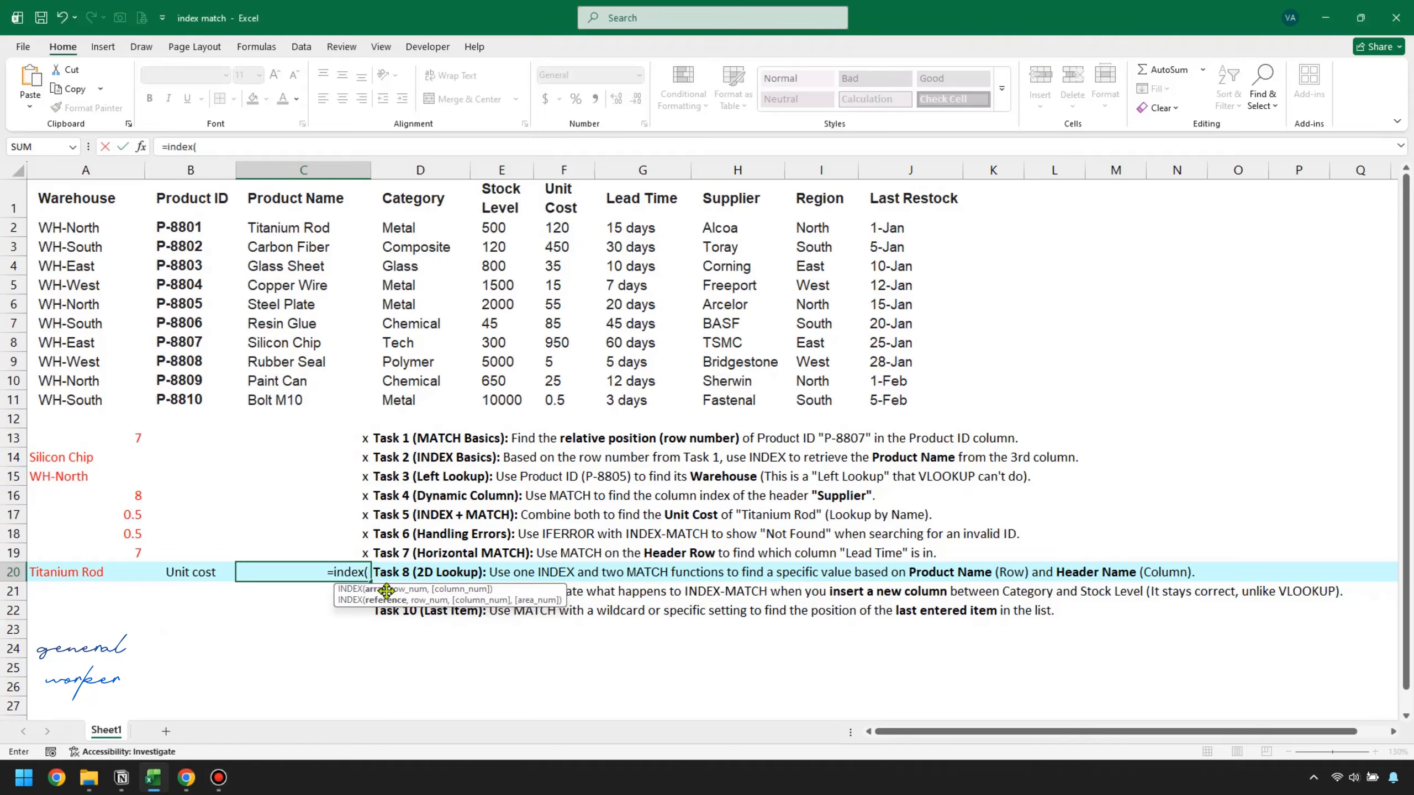
left_click_drag(85, 207, 850, 408)
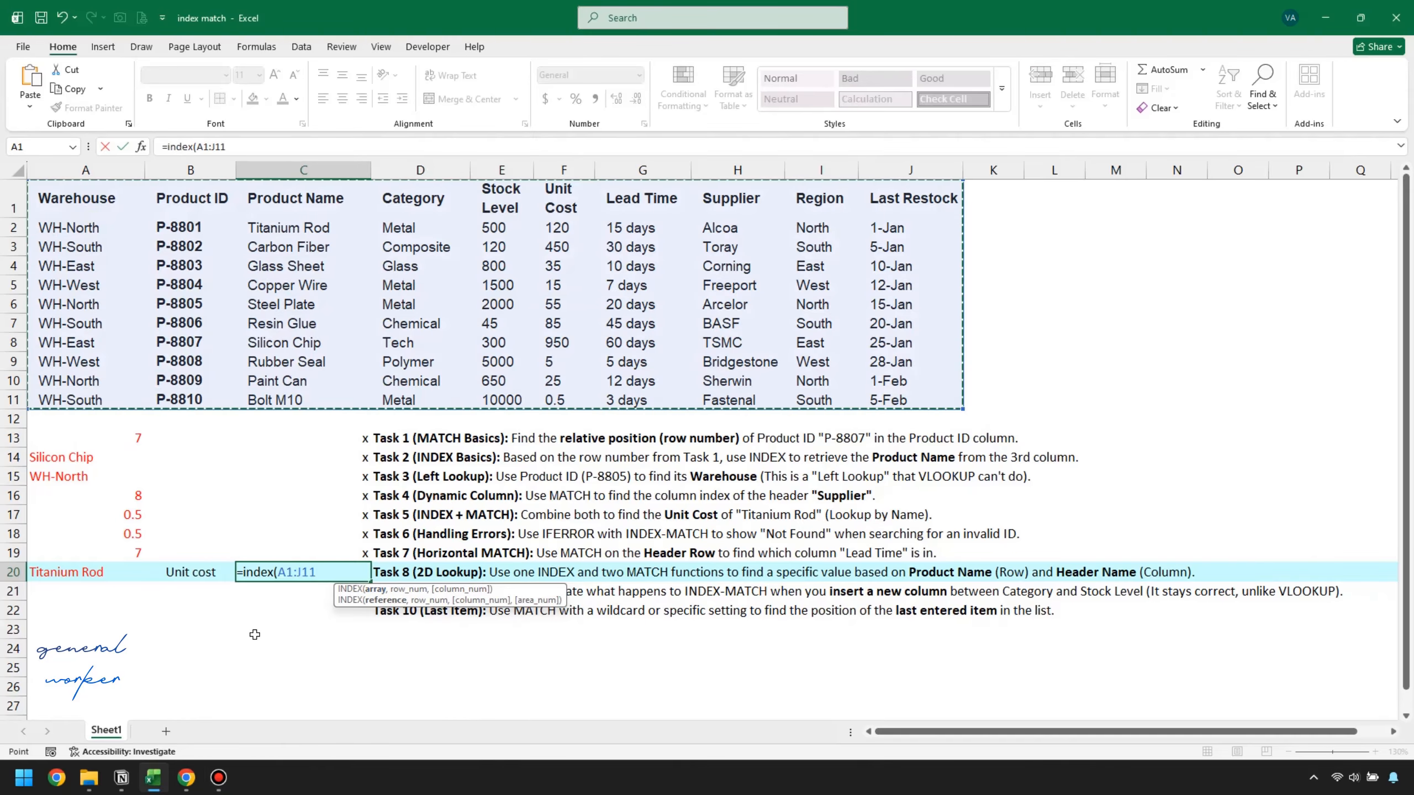
type(",")
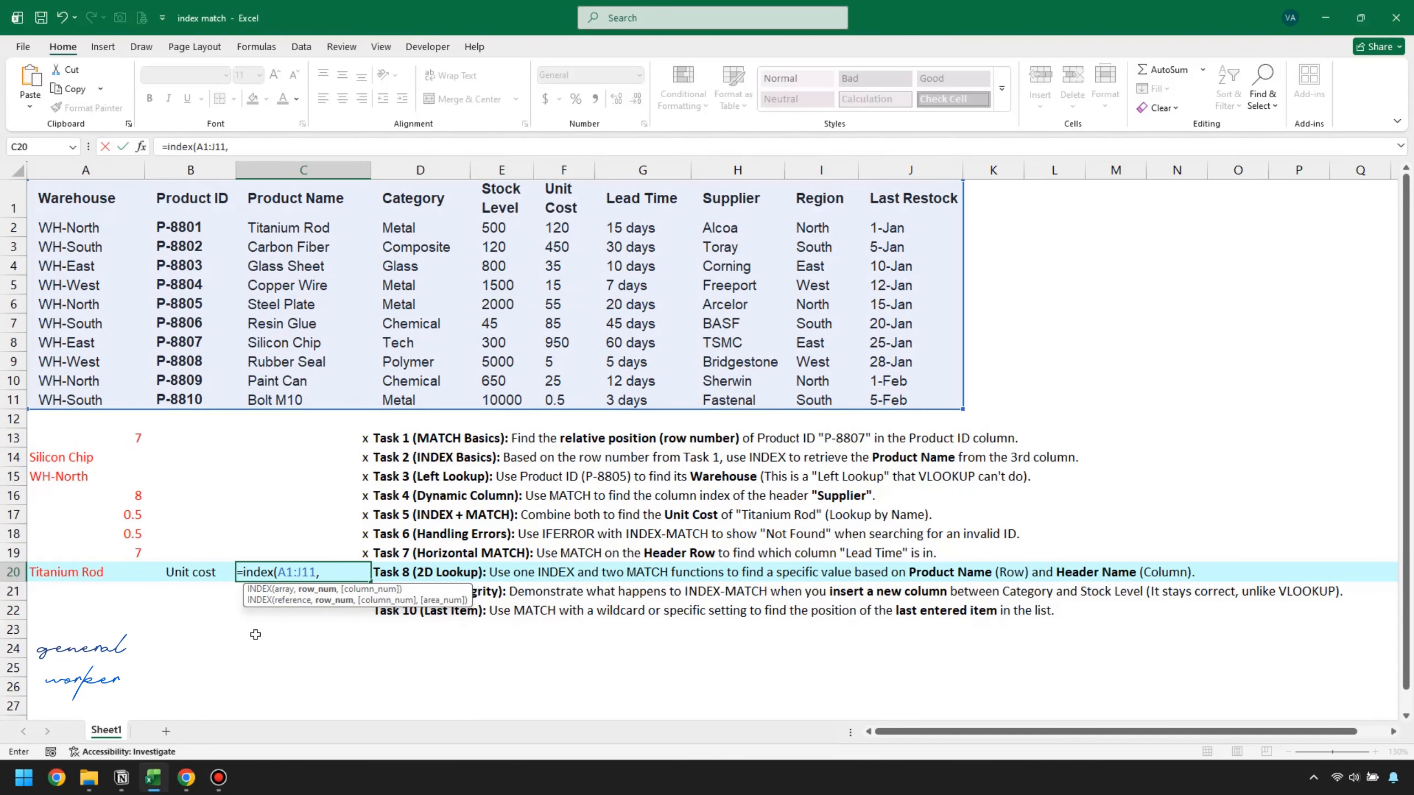
type("e")
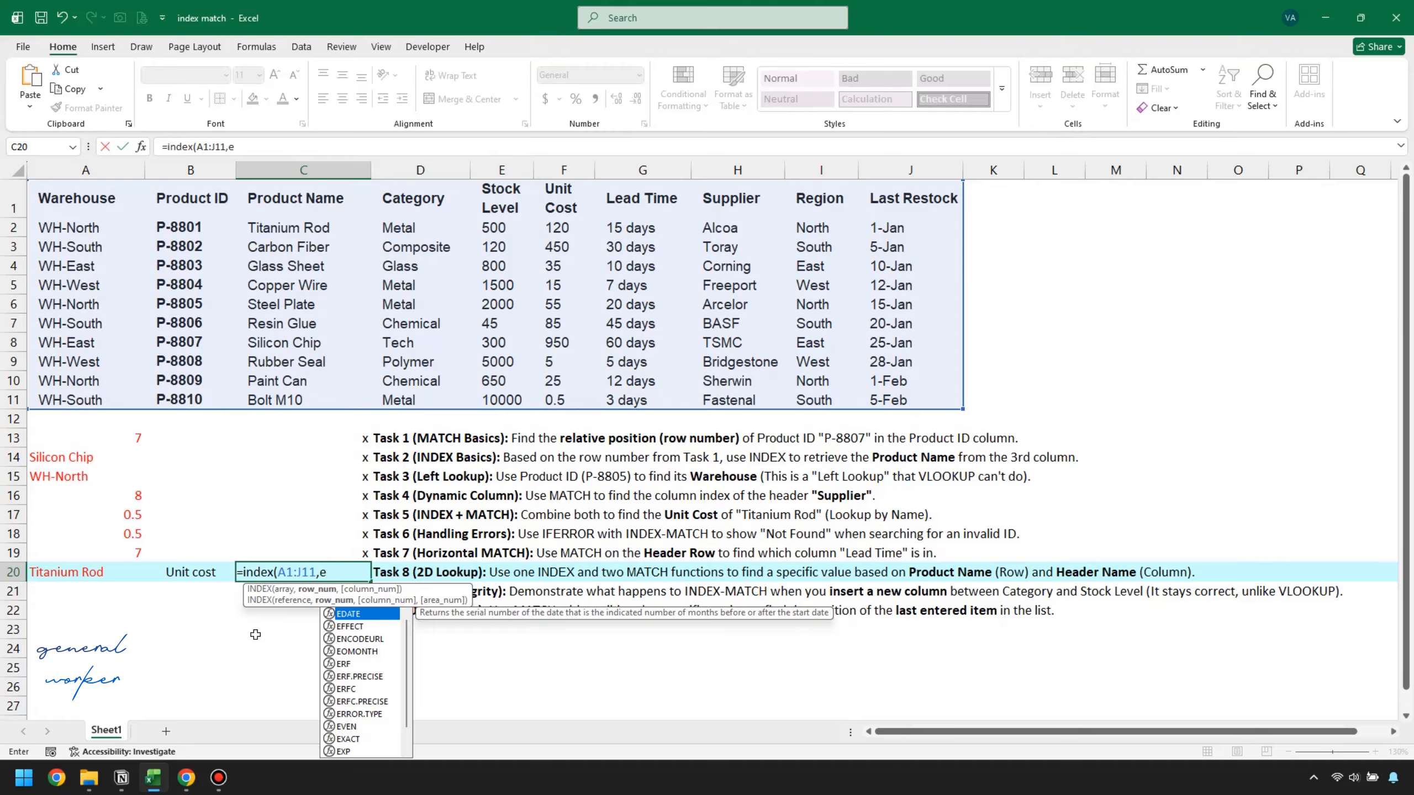
key("BackSpace")
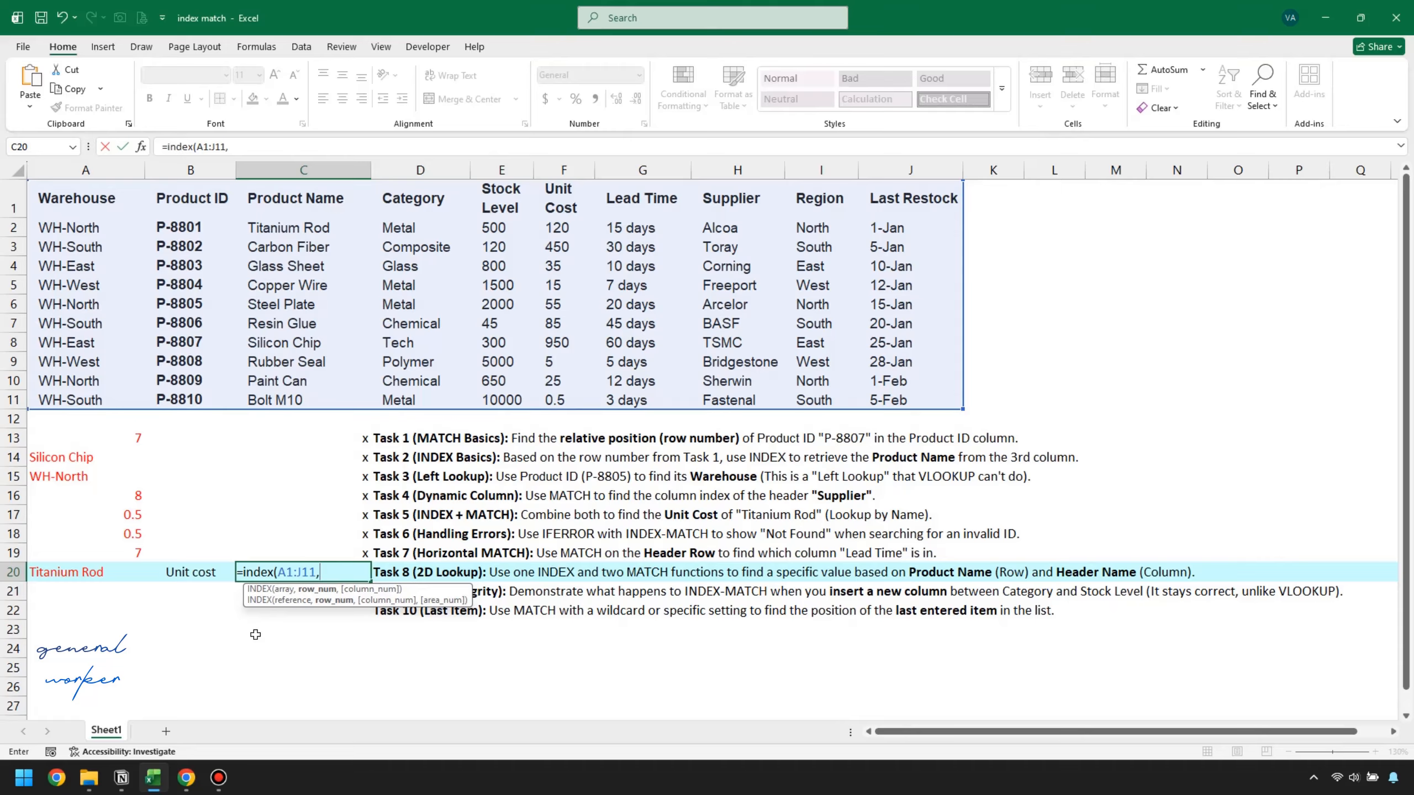
Add MATCH(A20,C1:C11,0) as the row number argument of the C20 INDEX formula
type("match(")
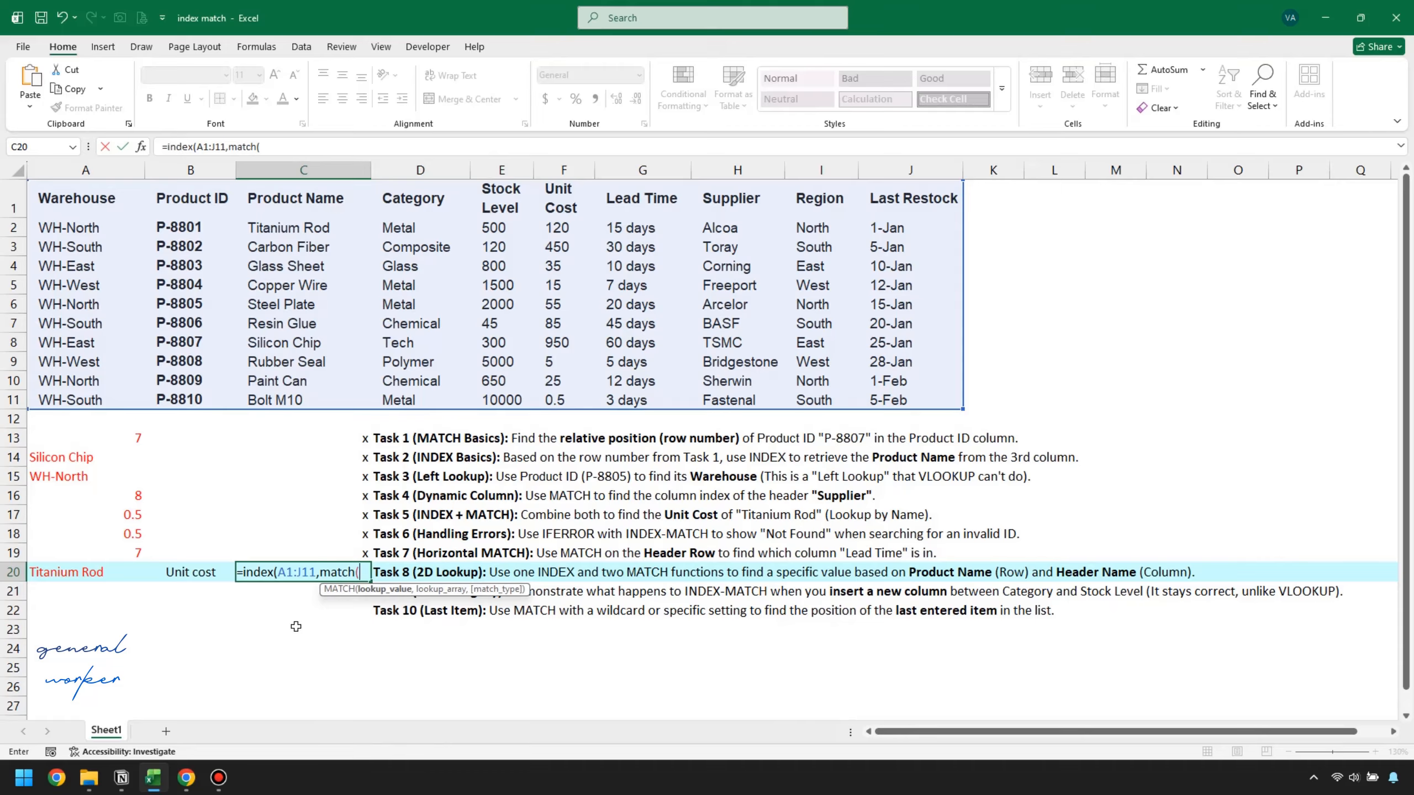
left_click(79, 576)
type(",")
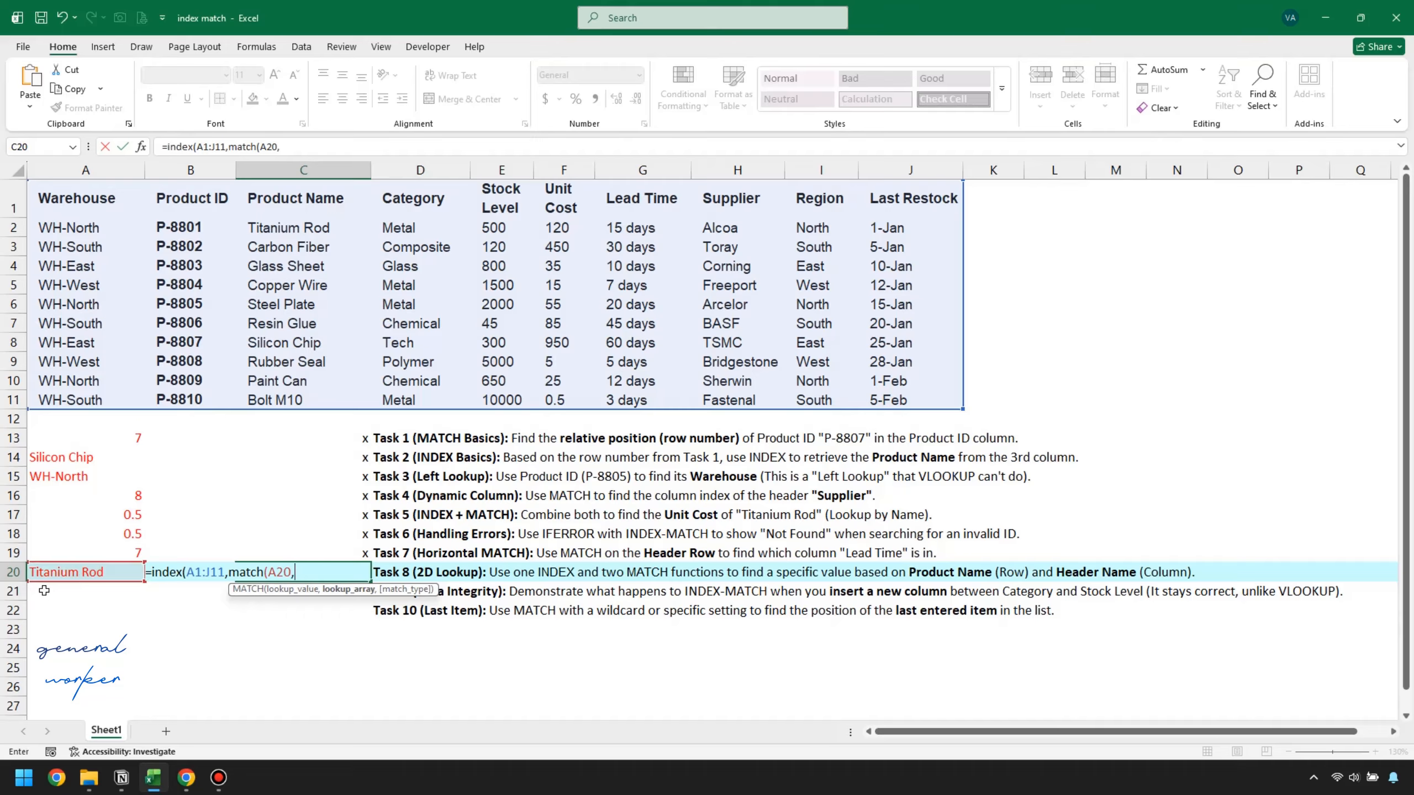
left_click(297, 201)
left_click_drag(293, 241, 303, 401)
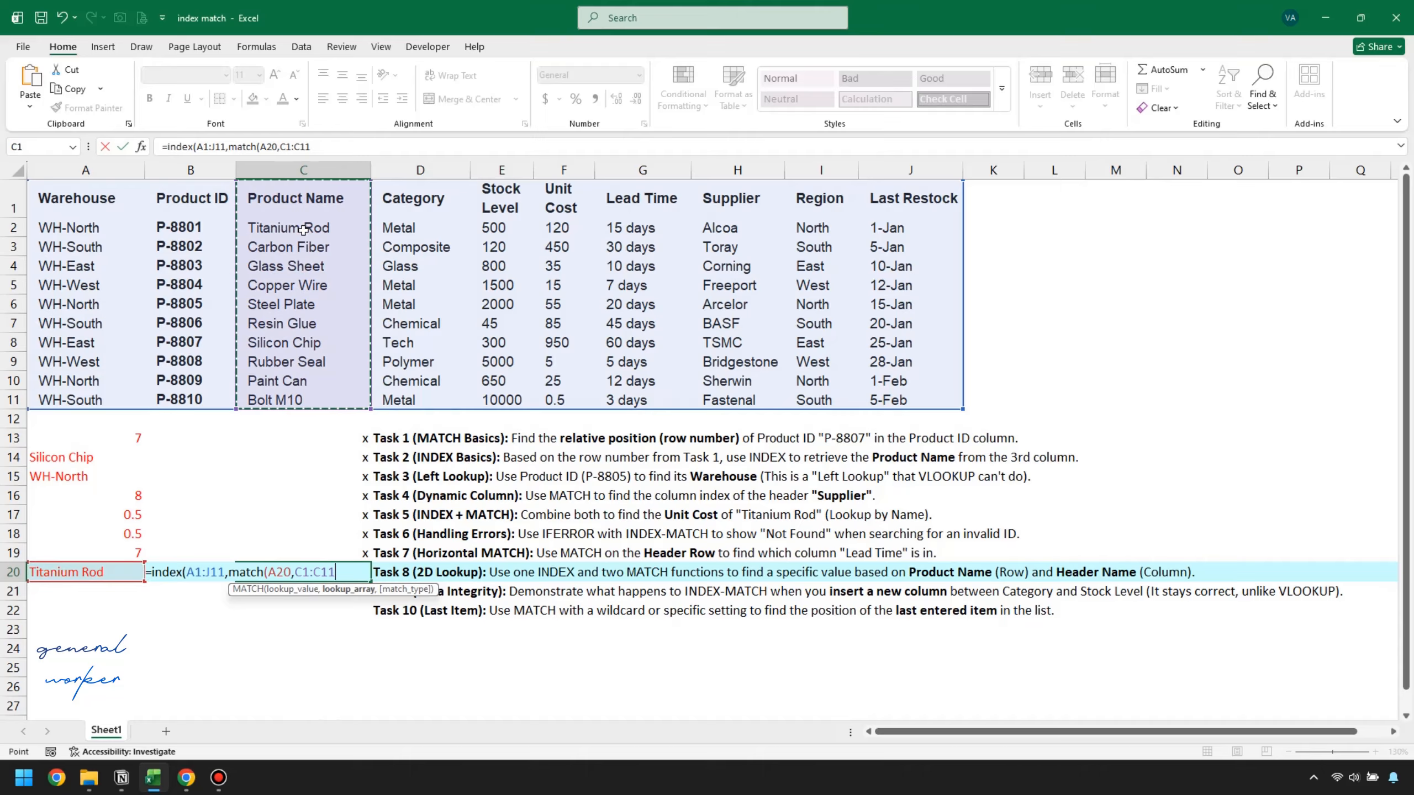
type(",0")
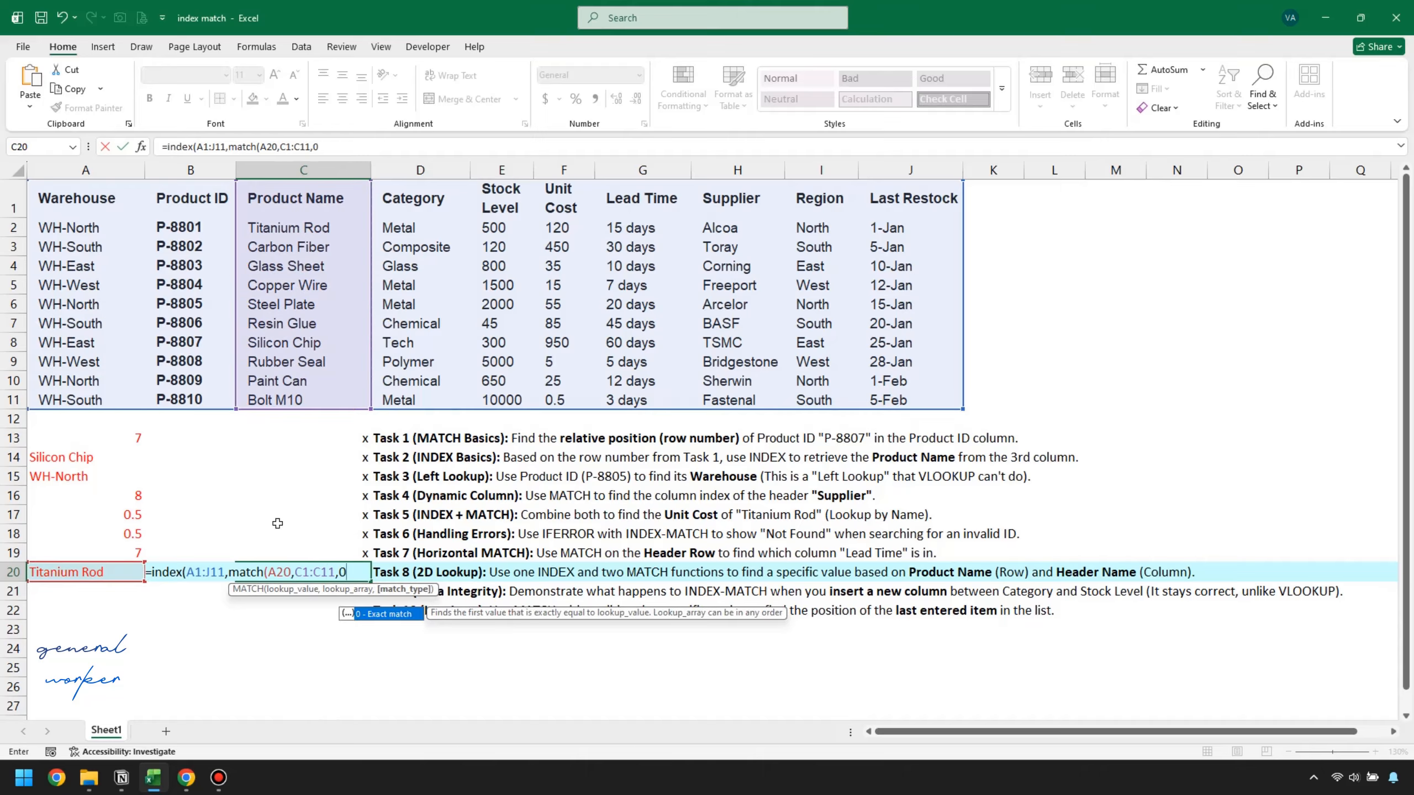
type(")")
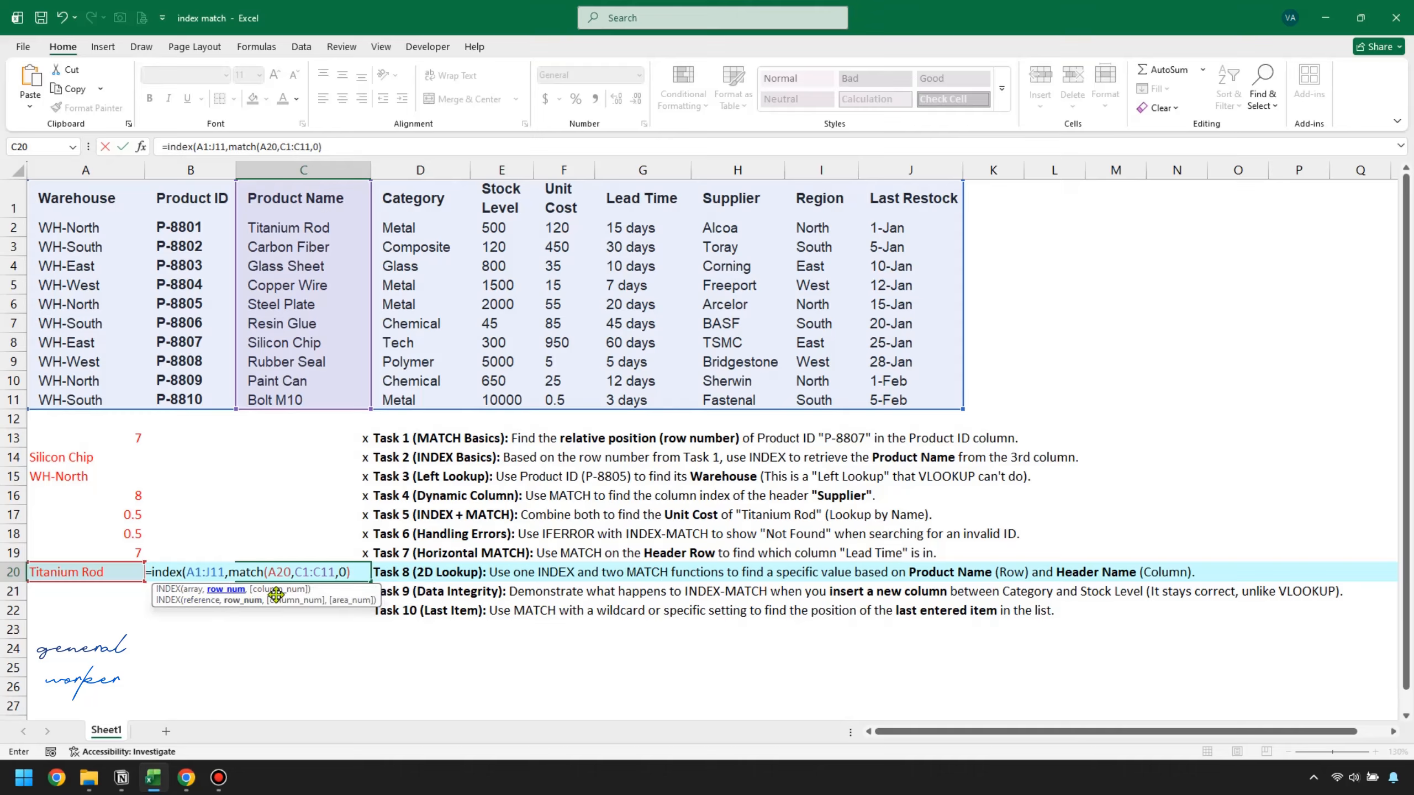
type(",")
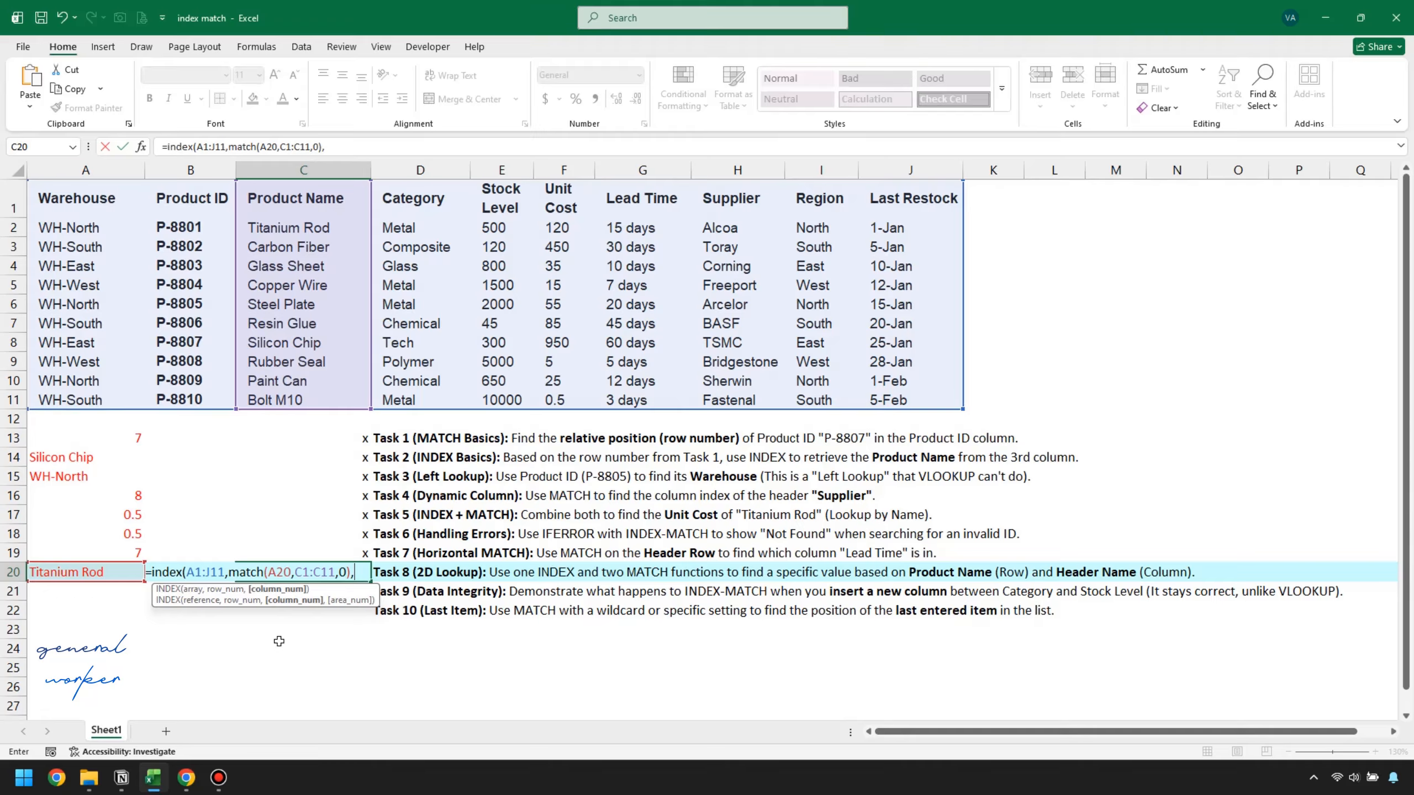
Complete the C20 INDEX formula with MATCH(B20,A1:J1,0) as its column number argument
type("match")
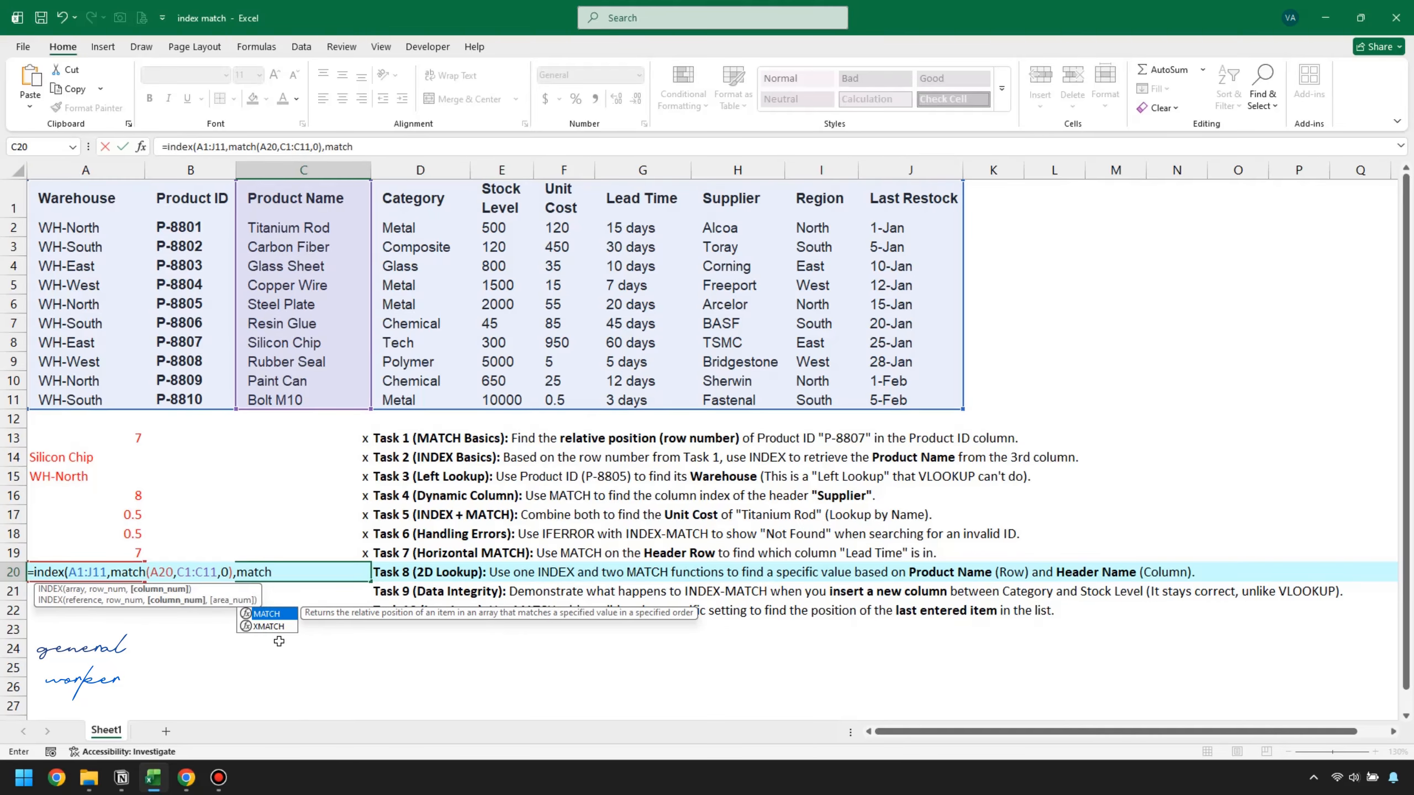
type("(")
left_click(192, 557)
left_click(210, 577)
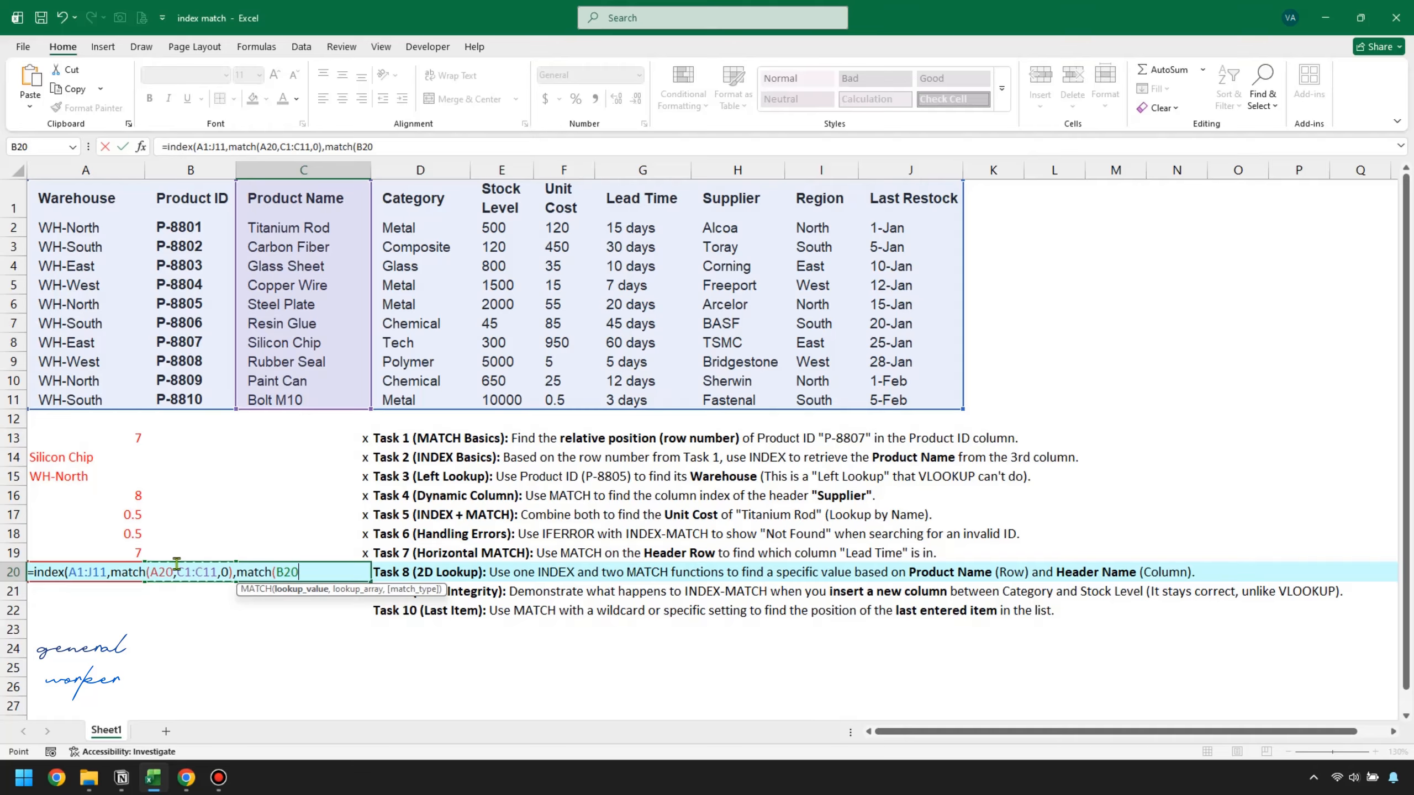
type(",")
mouse_move(85, 200)
left_mouse_down()
mouse_move(392, 229)
mouse_move(878, 231)
left_mouse_up()
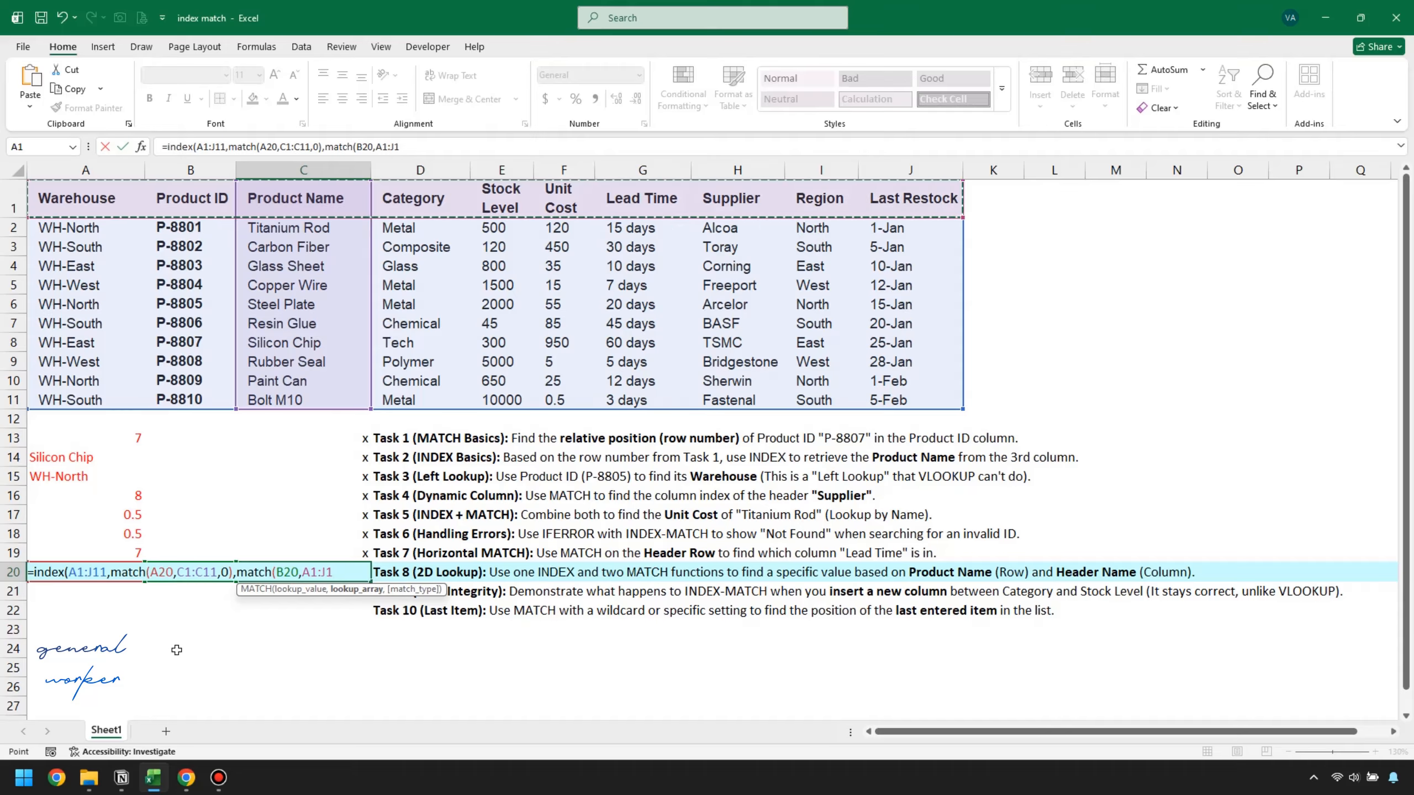
type(",")
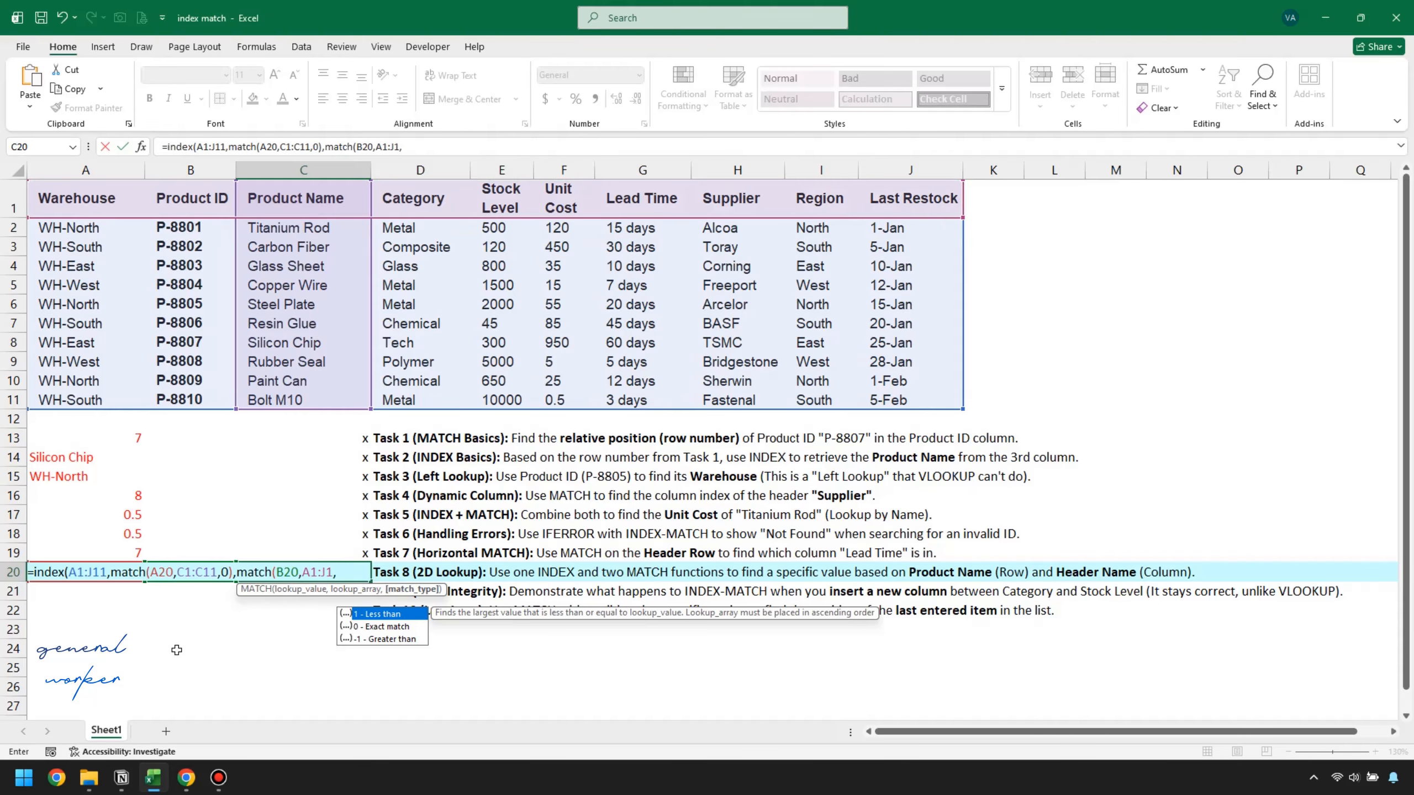
type("0)")
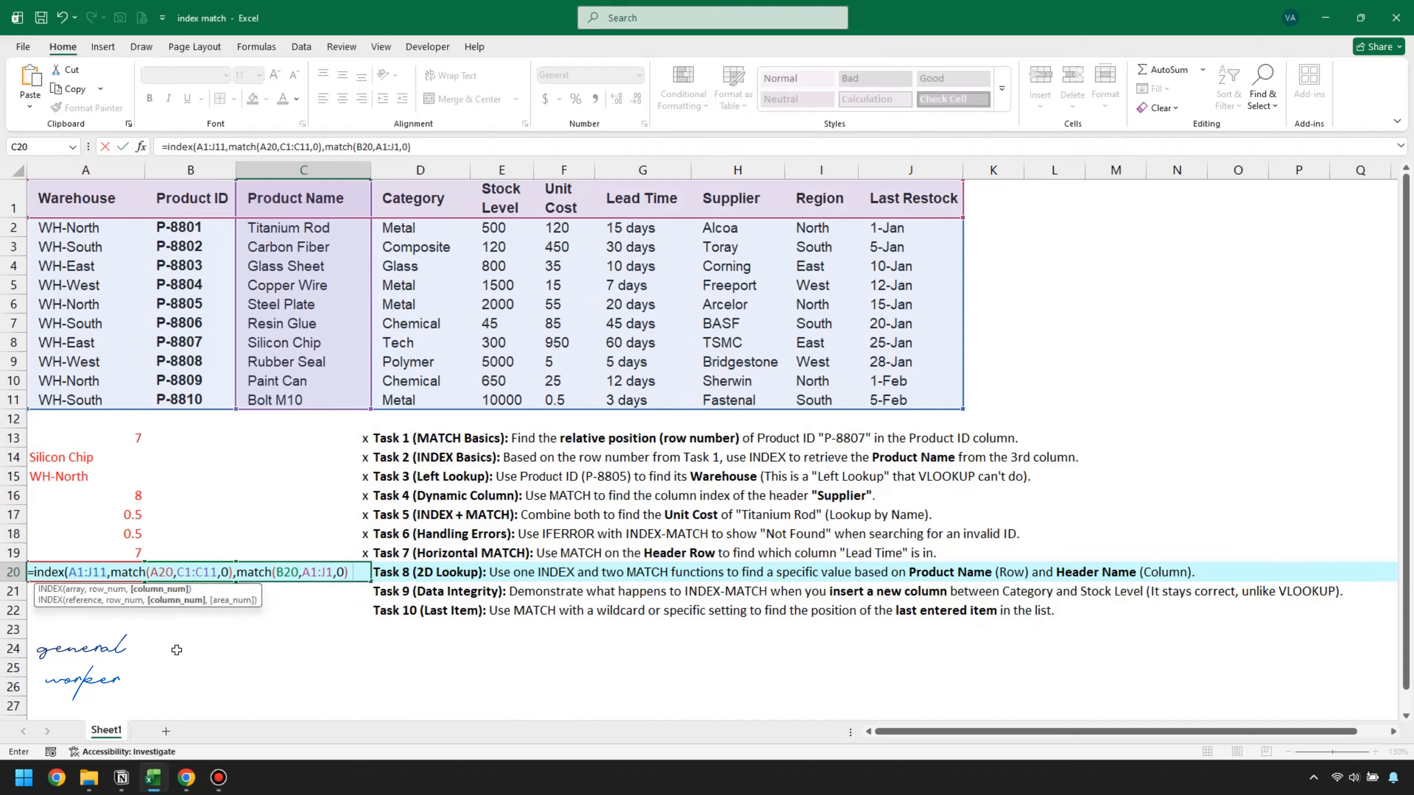
key("Return")
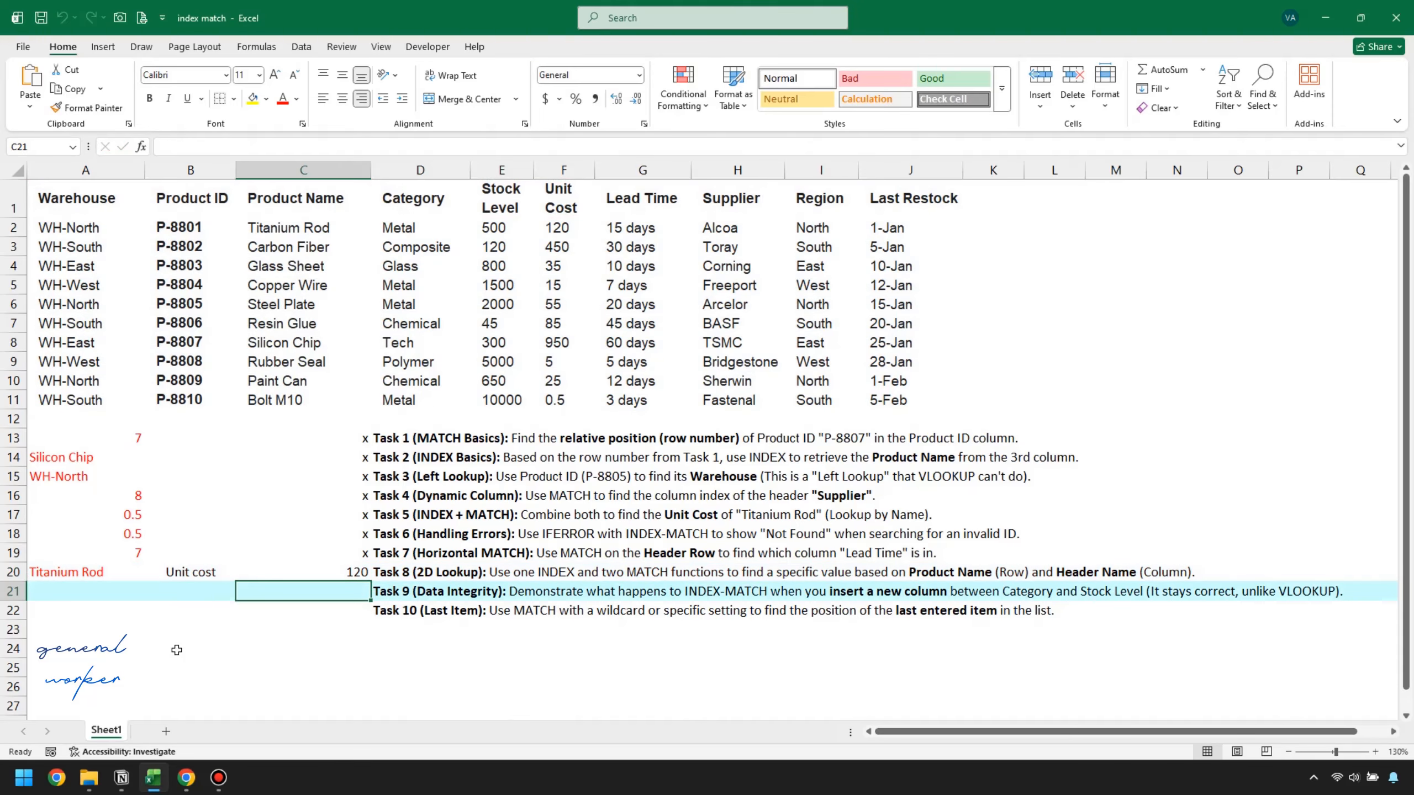
Check the C20 result against the Titanium Rod row and Unit Cost column of the table
left_click(334, 577)
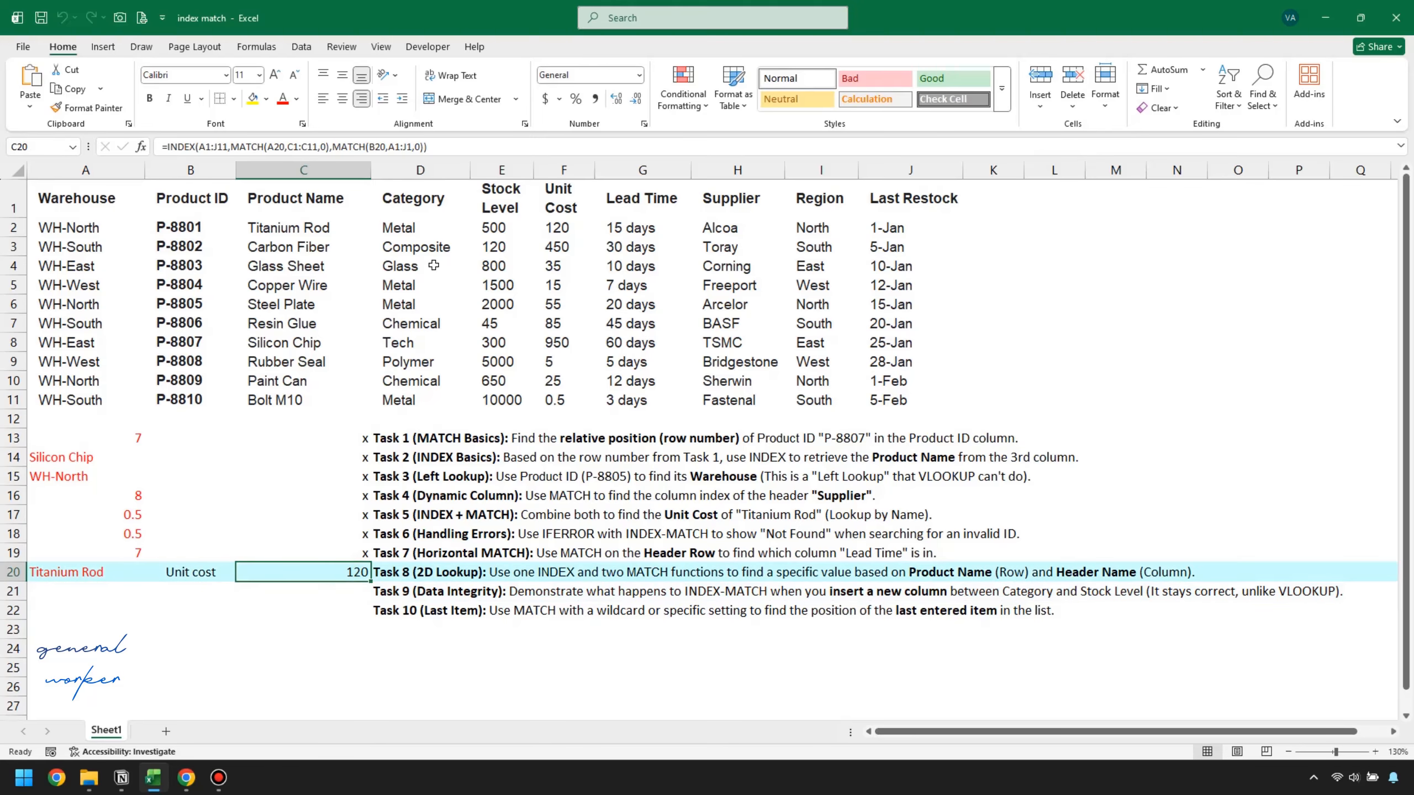
left_click(555, 210)
left_click(351, 233)
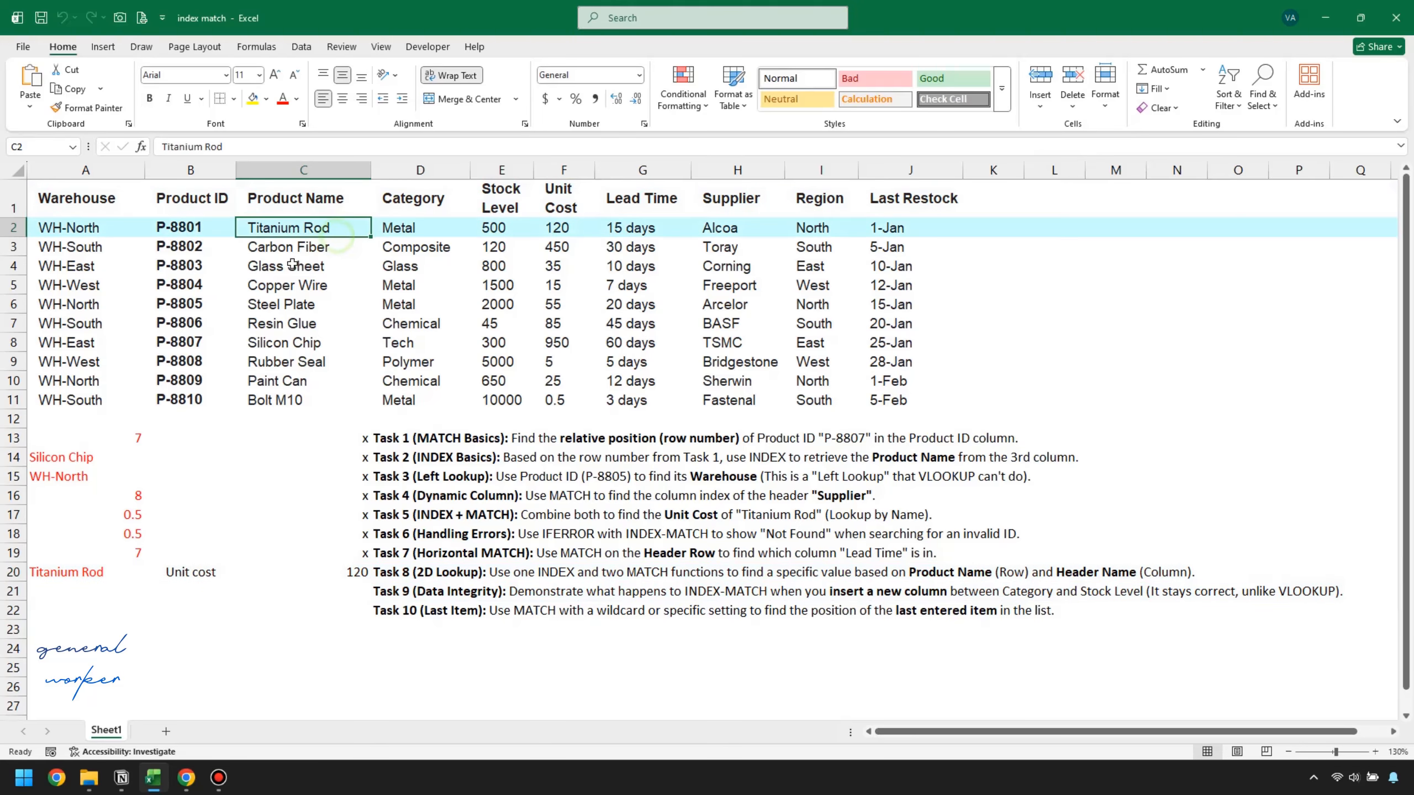
left_click(565, 230)
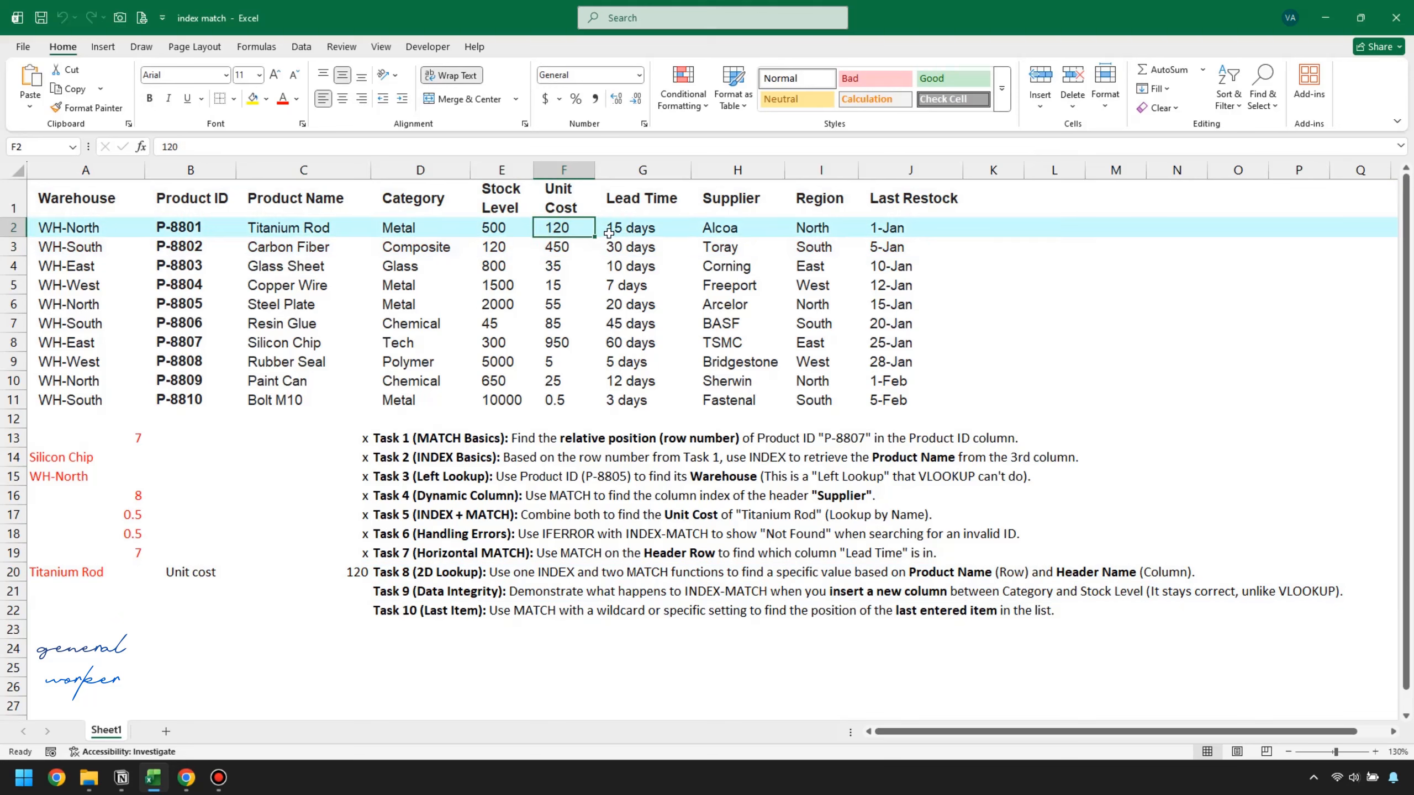
Set the header criterion in B20 to Lead time and compare C20 with the Titanium Rod's lead time in the table
left_click(213, 570)
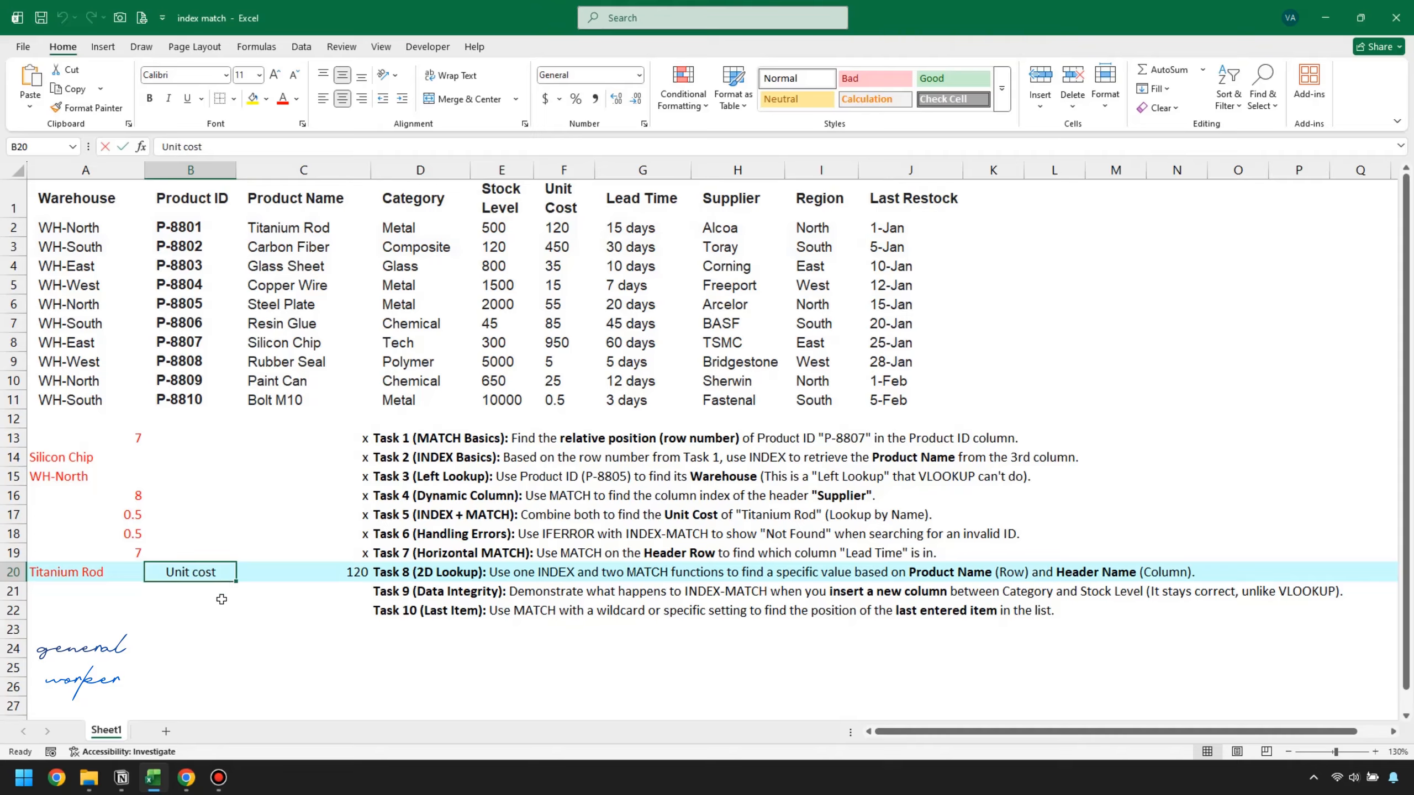
type("Lead time")
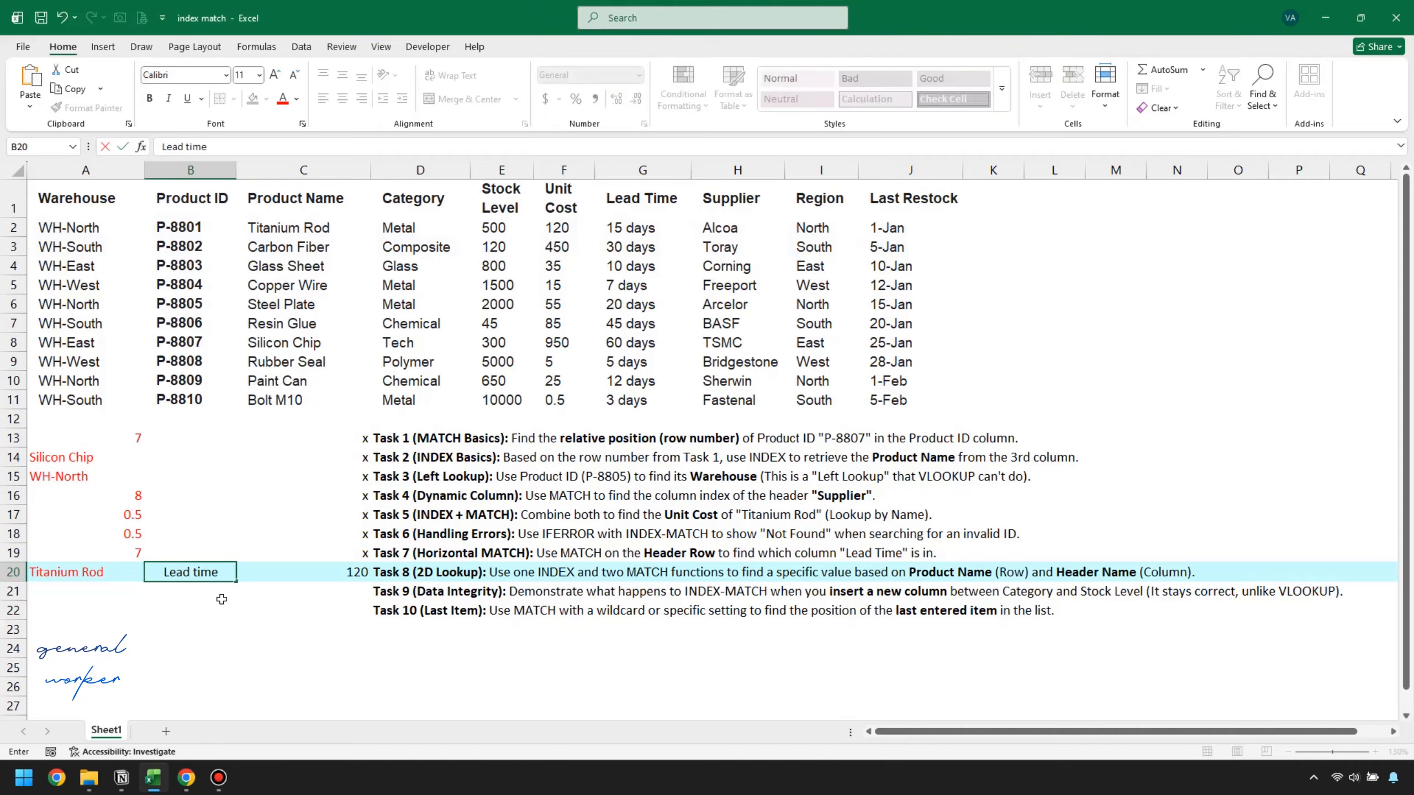
key("Return")
left_click(332, 572)
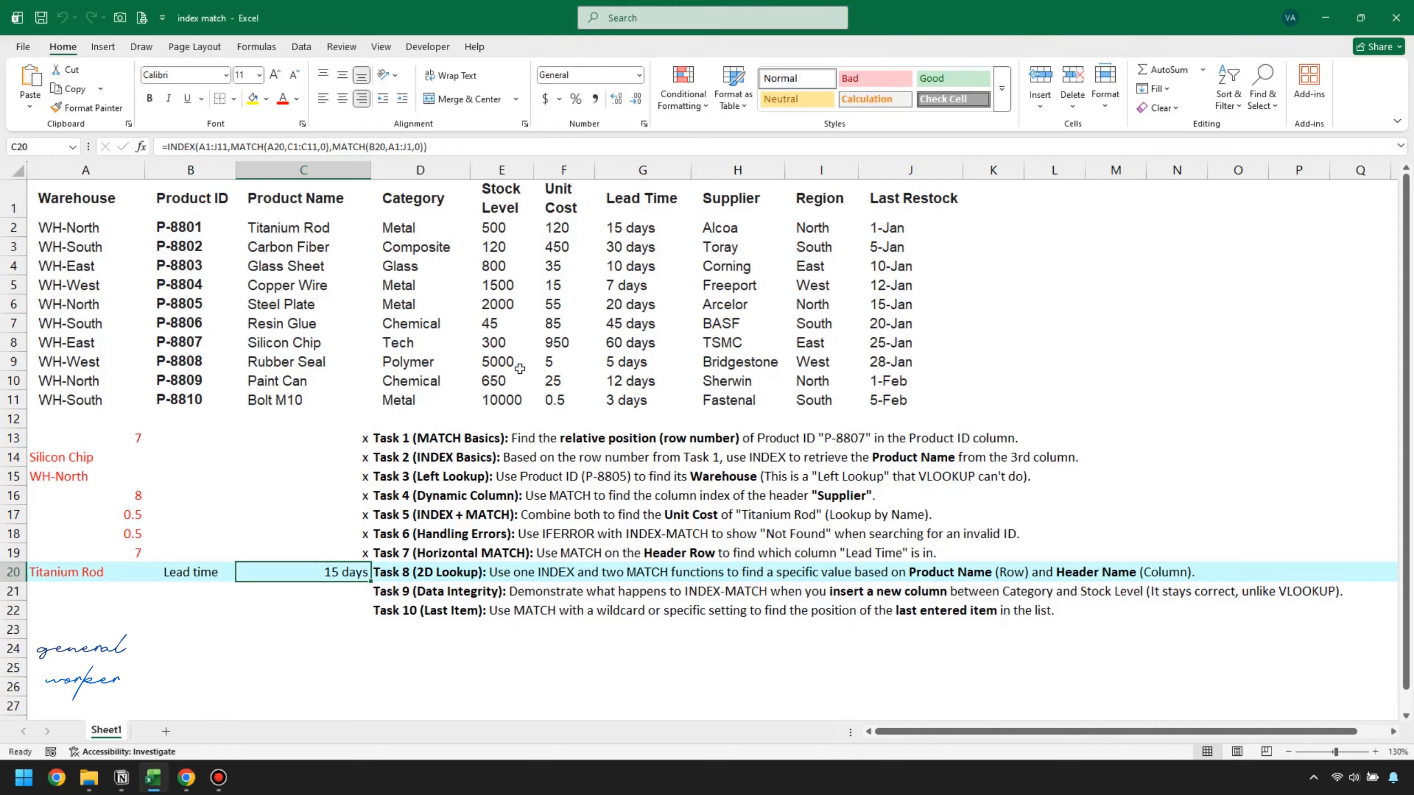
left_click(624, 230)
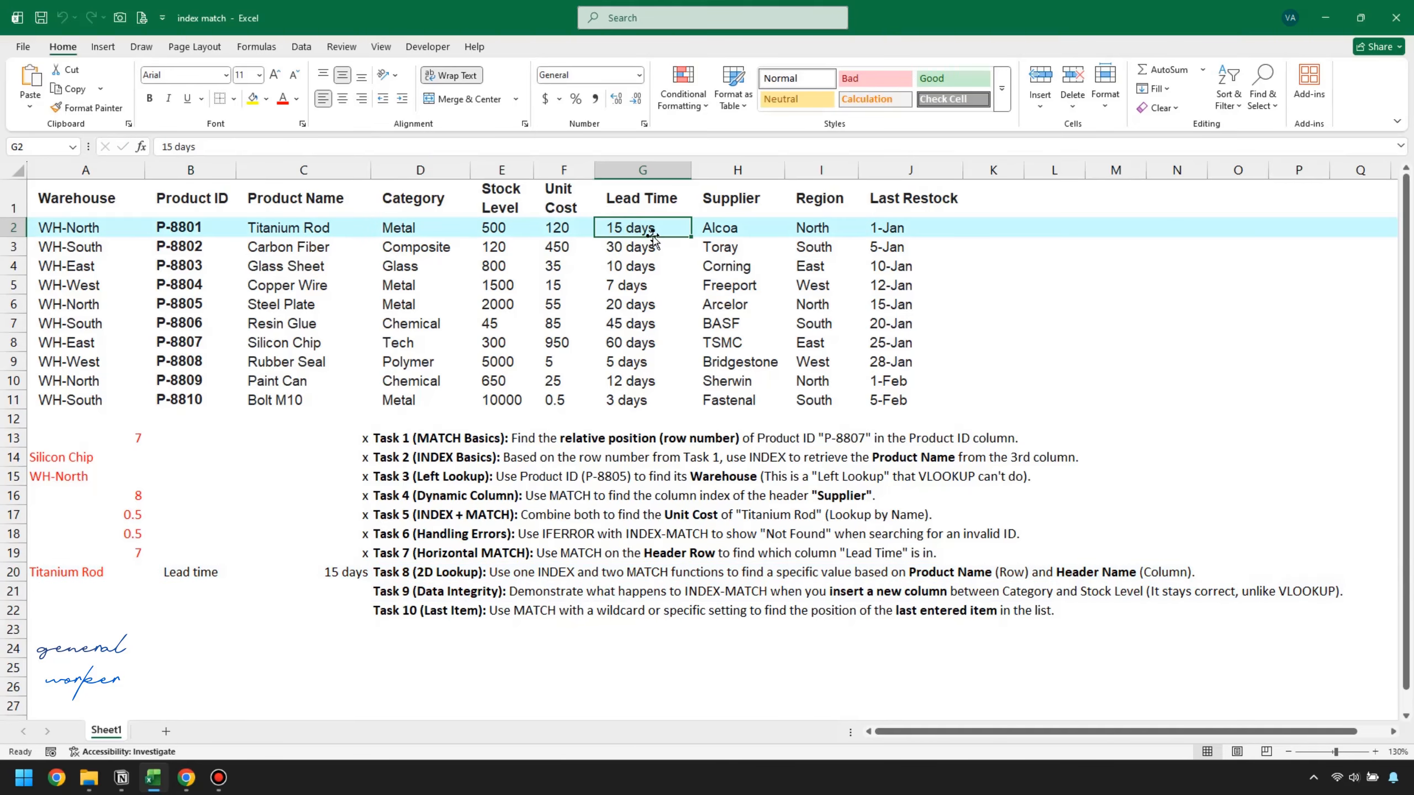
Set the product criterion in A20 to Paint can and compare C20 with that product's lead time in the table
left_click(87, 576)
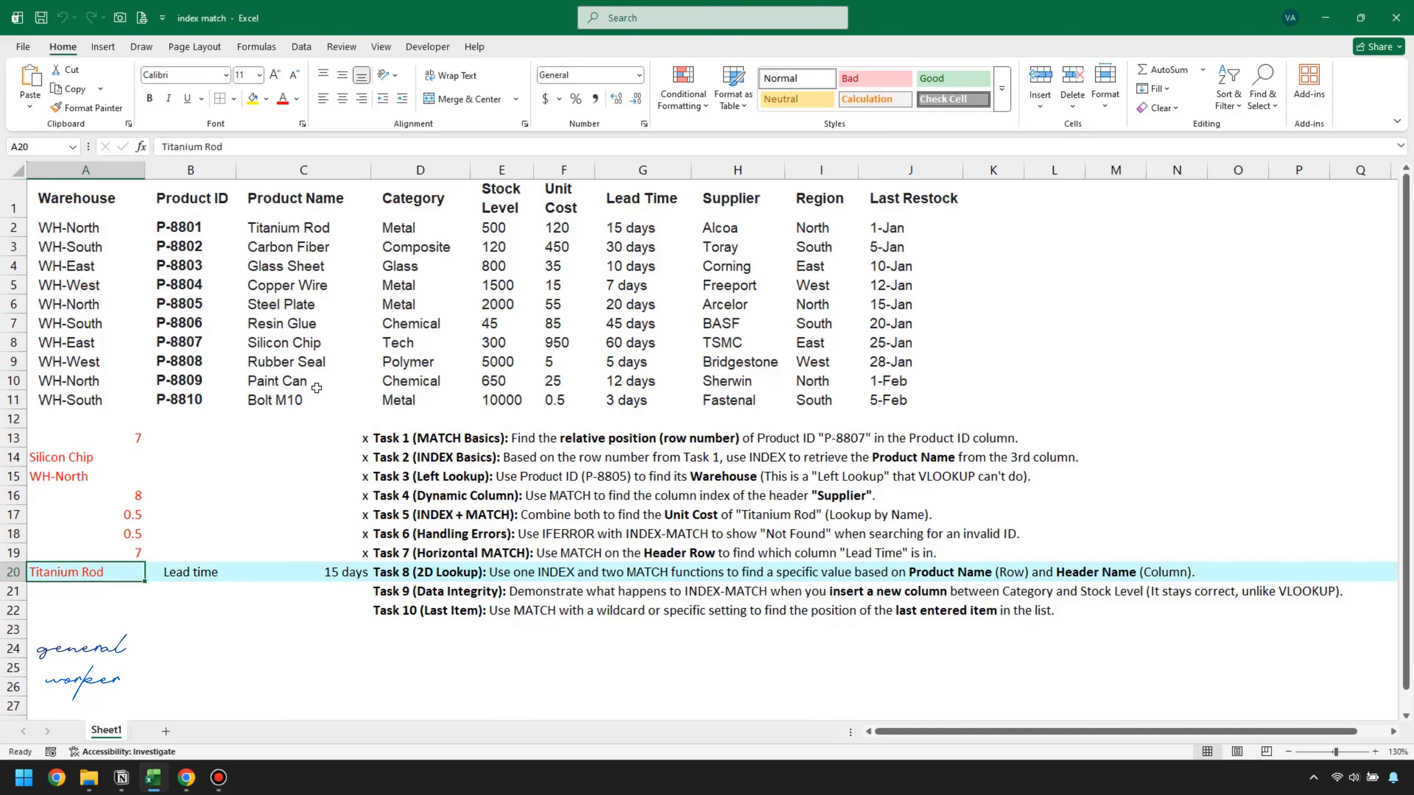
type("Paint can")
key("Return")
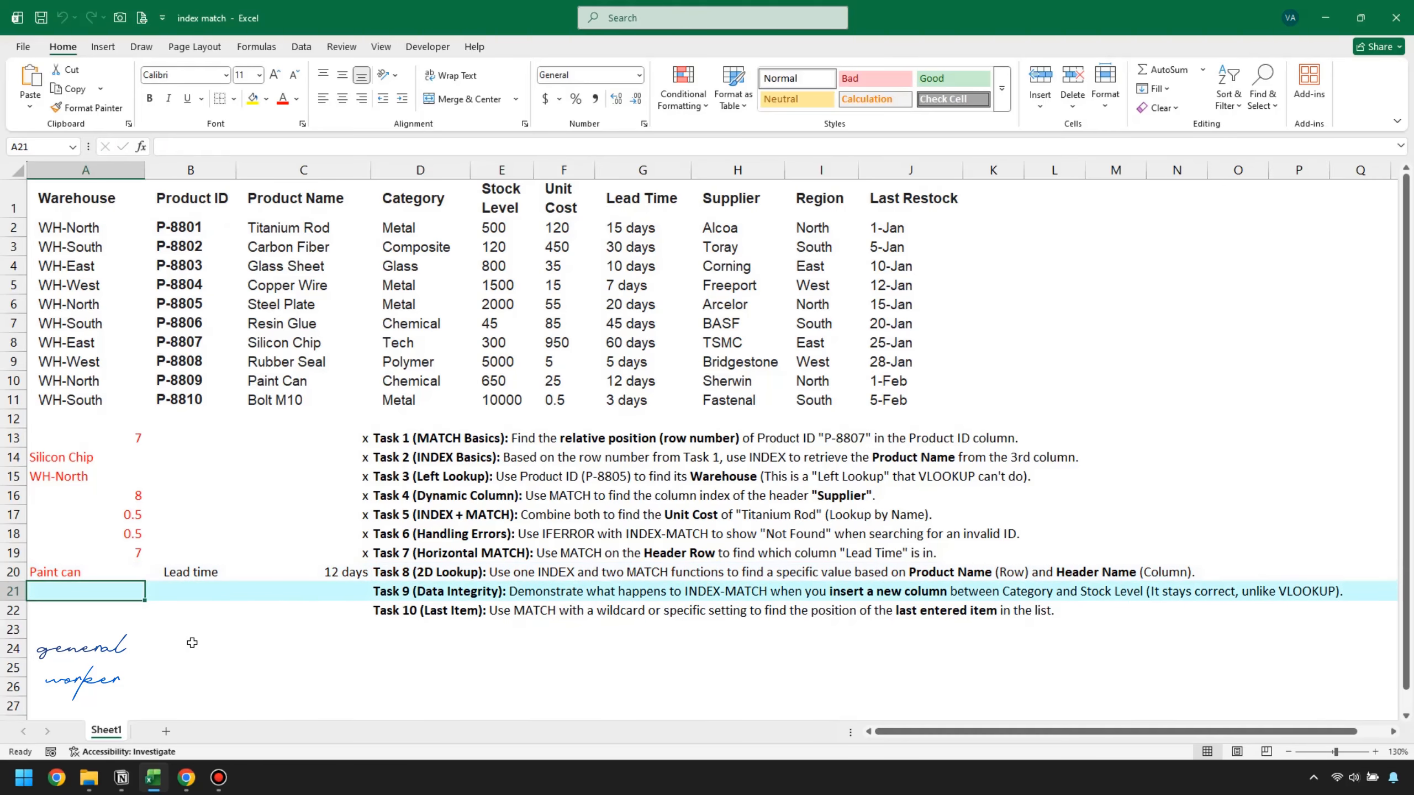
left_click(340, 574)
left_click(314, 380)
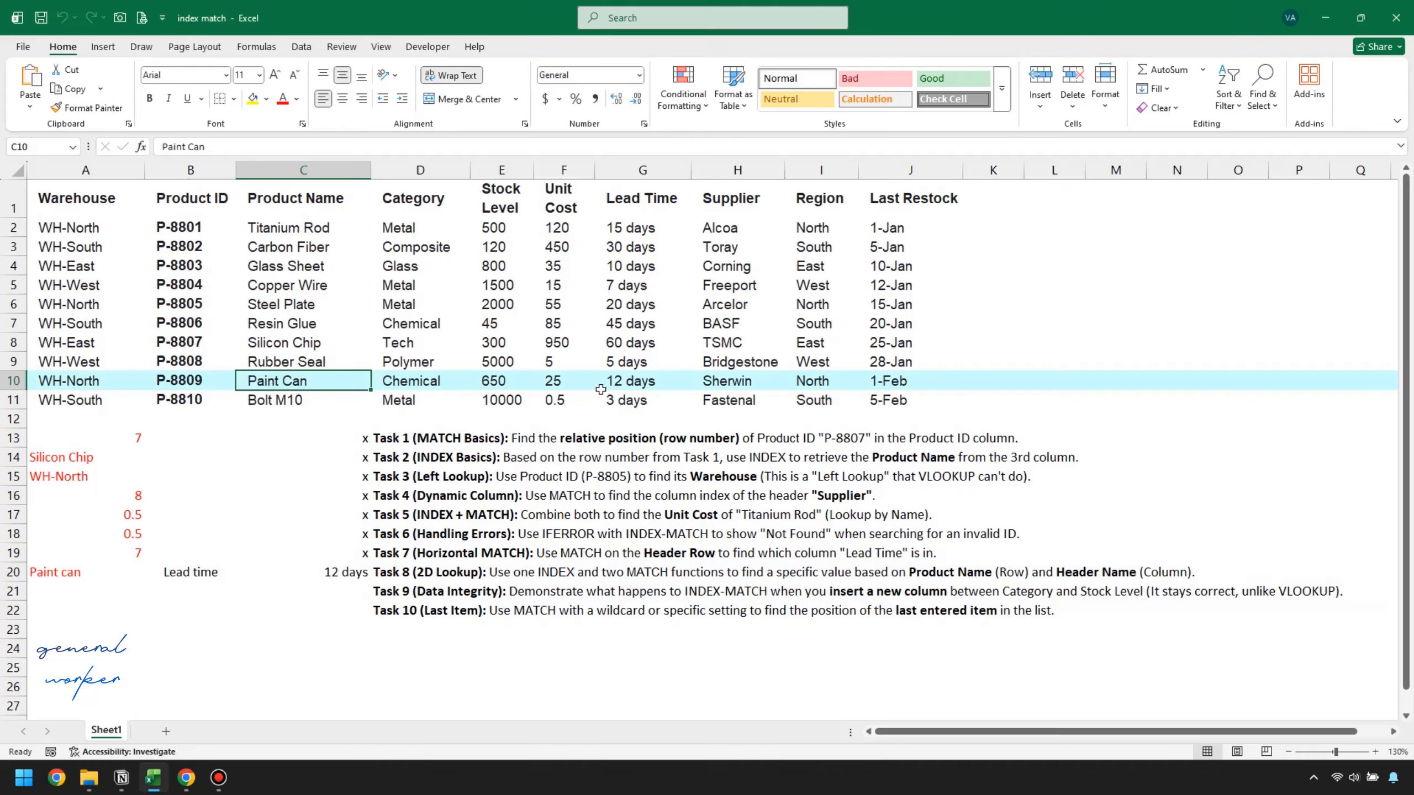
left_click(625, 381)
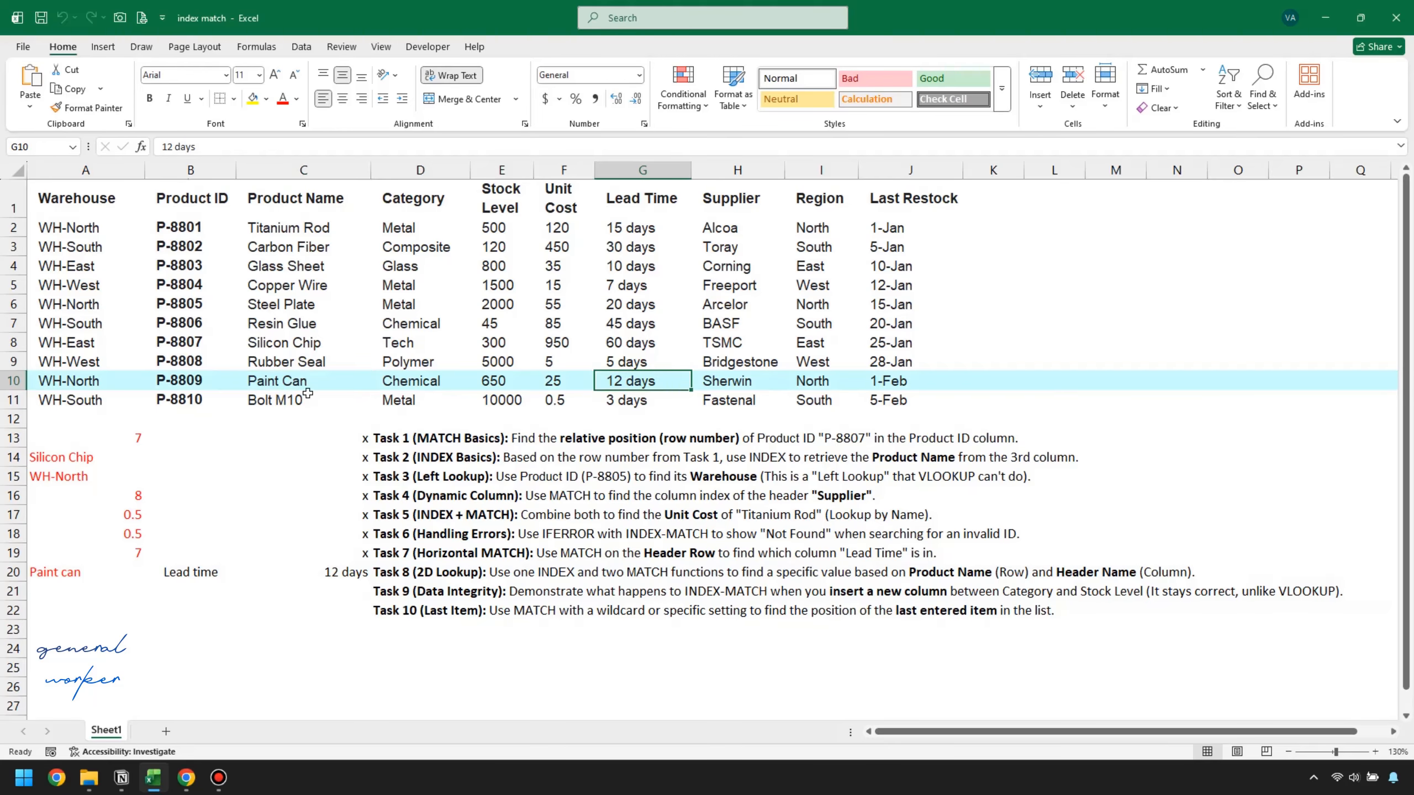
Set the header criterion in B20 to product ID and check C20 against the Paint Can row
left_click(269, 385)
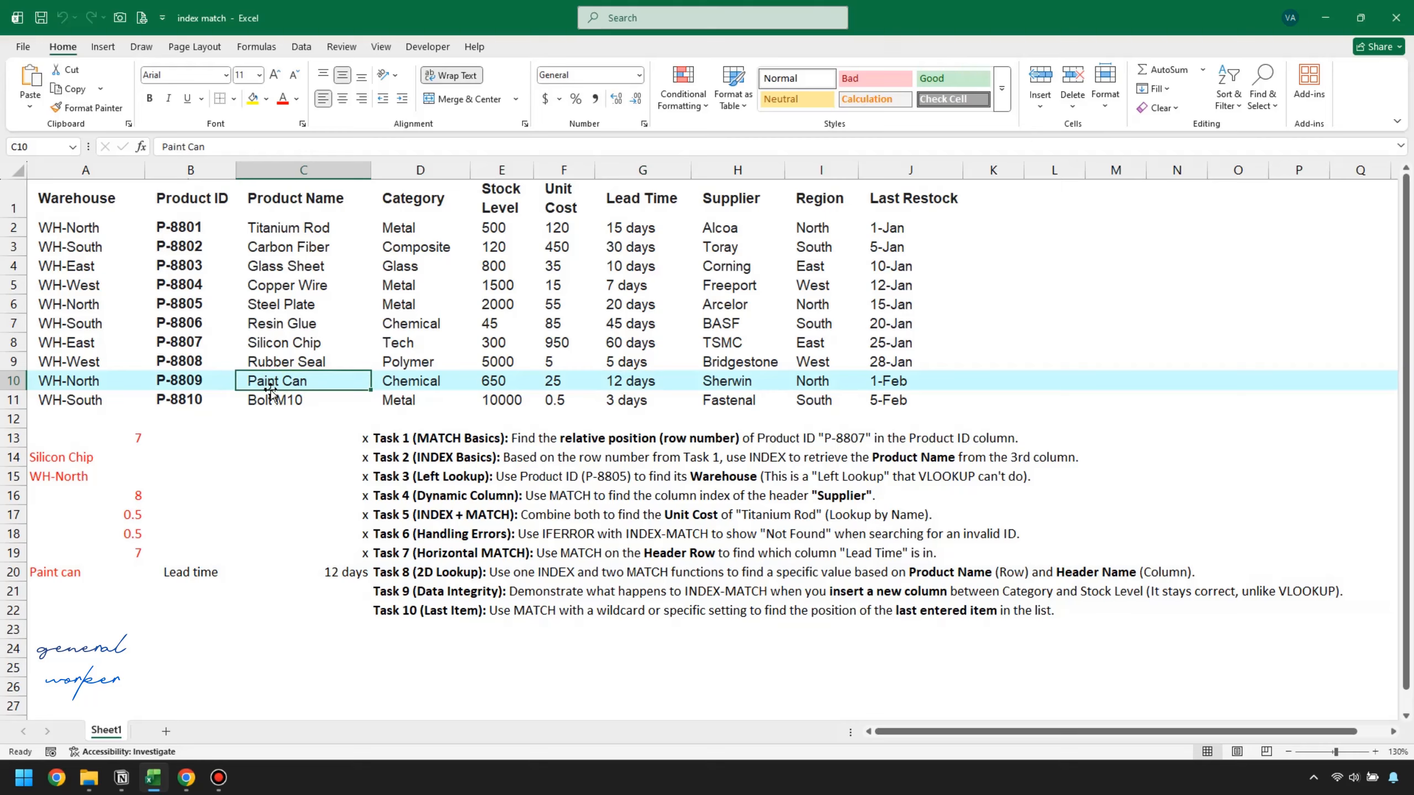
left_click(205, 571)
type("product ID")
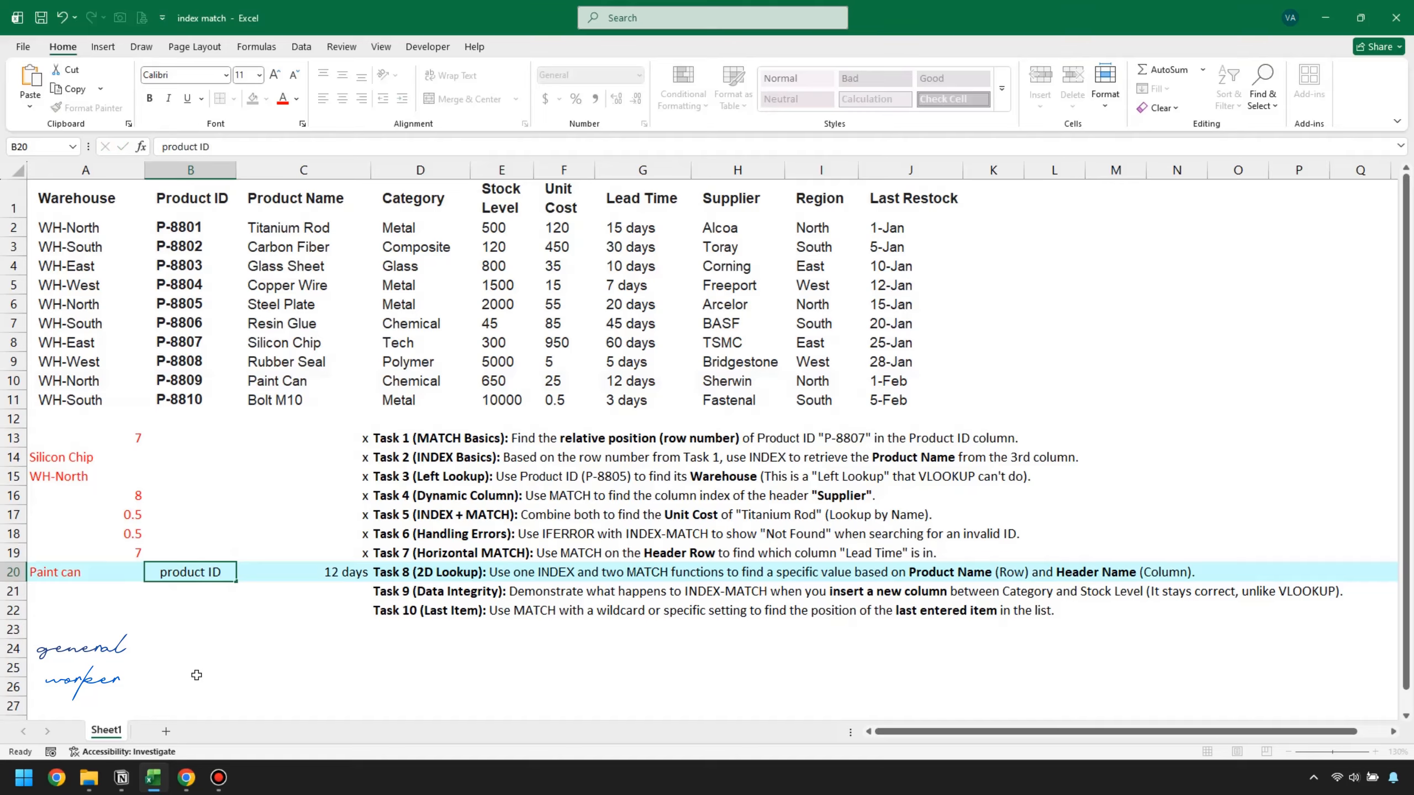
key("Return")
left_click(291, 383)
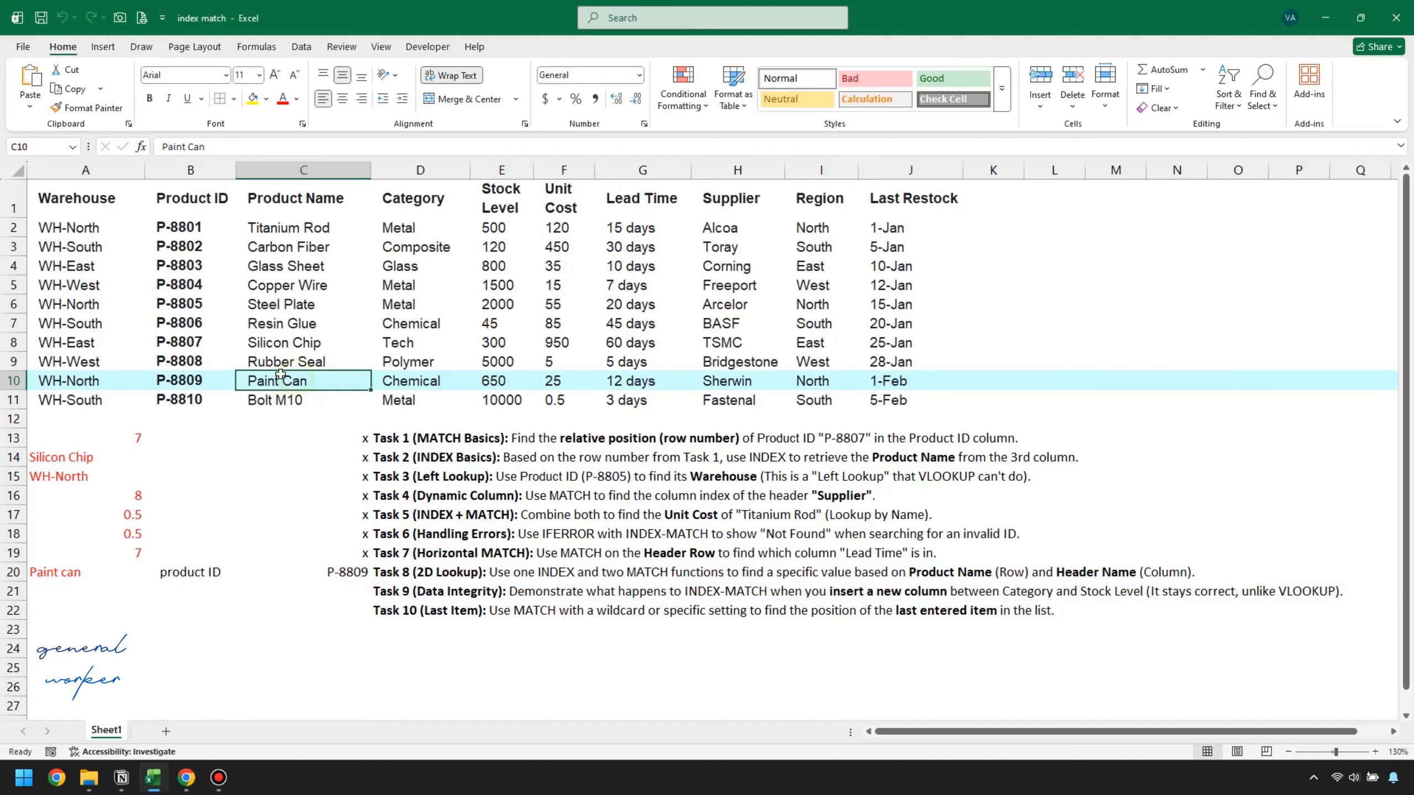
left_click(325, 578)
Review the product criterion in A20, the header criterion in B20 and the lookup result in C20
left_click(98, 577)
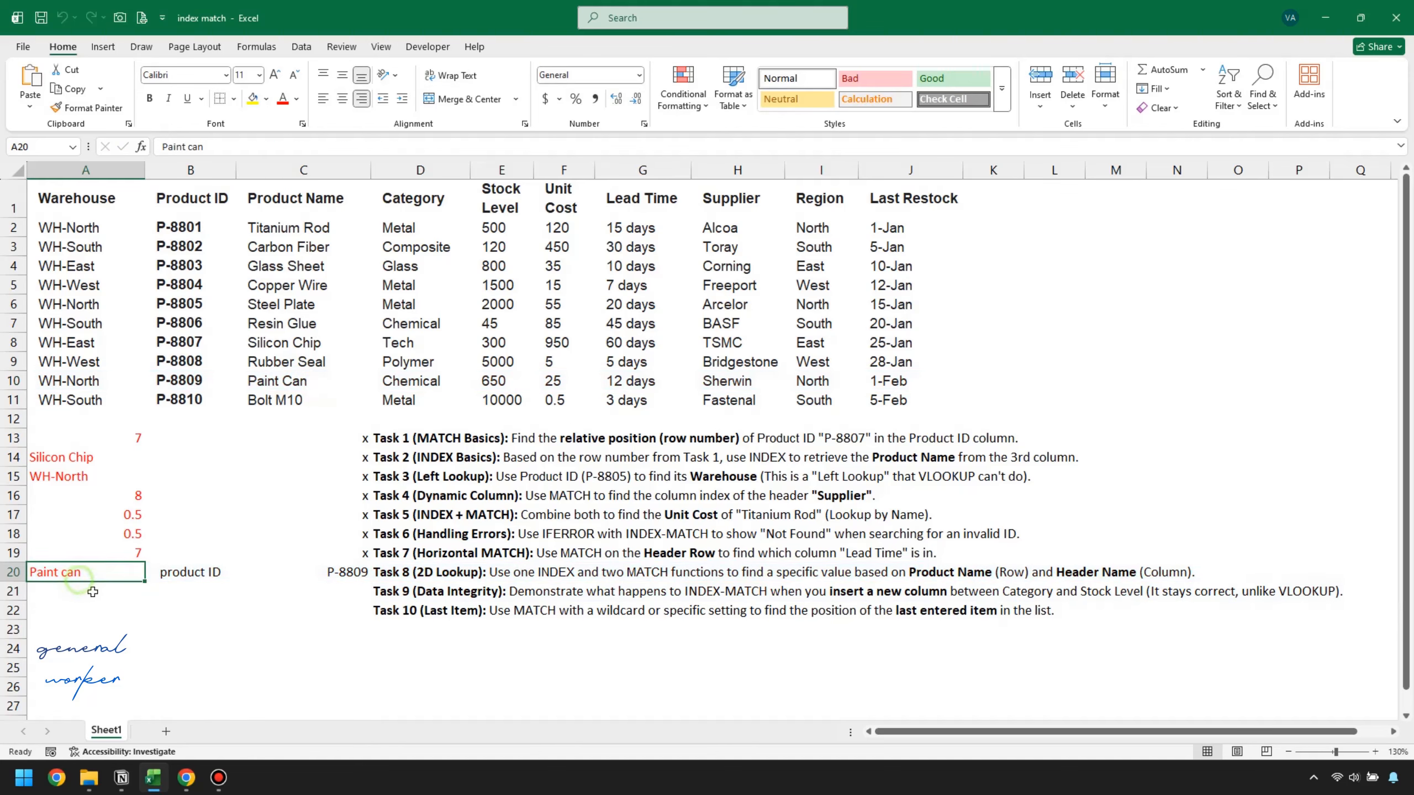
left_click(161, 579)
left_click(110, 578)
left_click(178, 576)
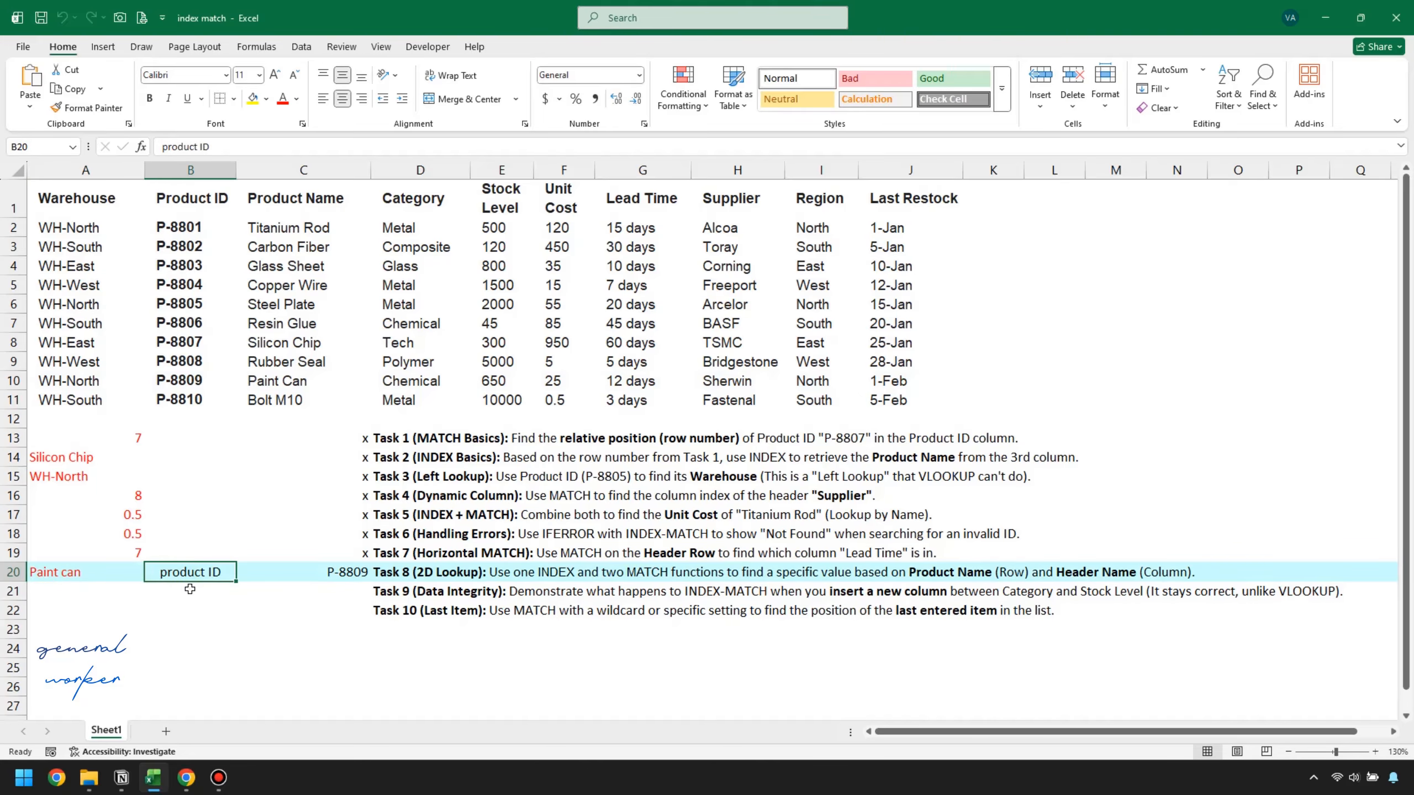
left_click(66, 577)
left_click(309, 579)
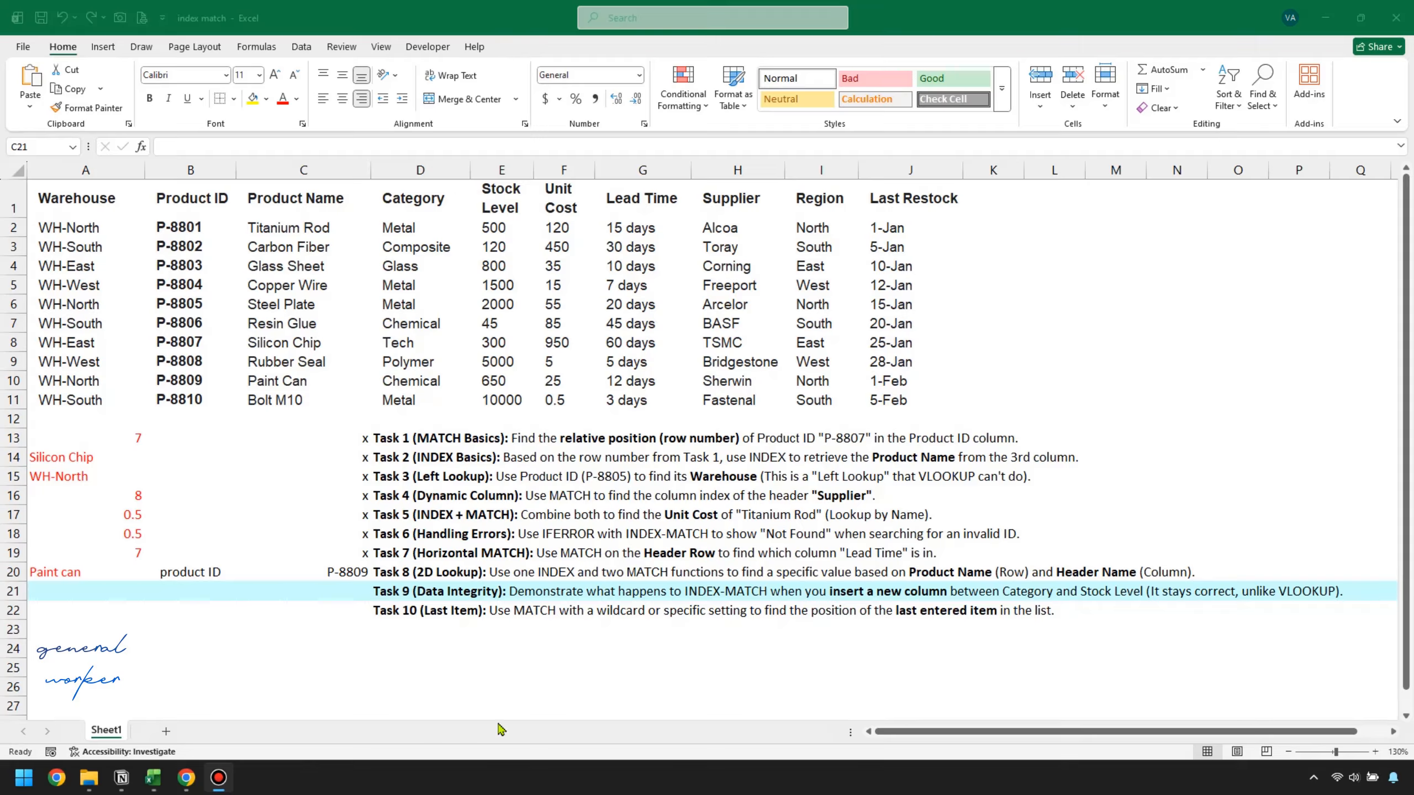
Mark Task 9 with an x in C21
left_click(350, 592)
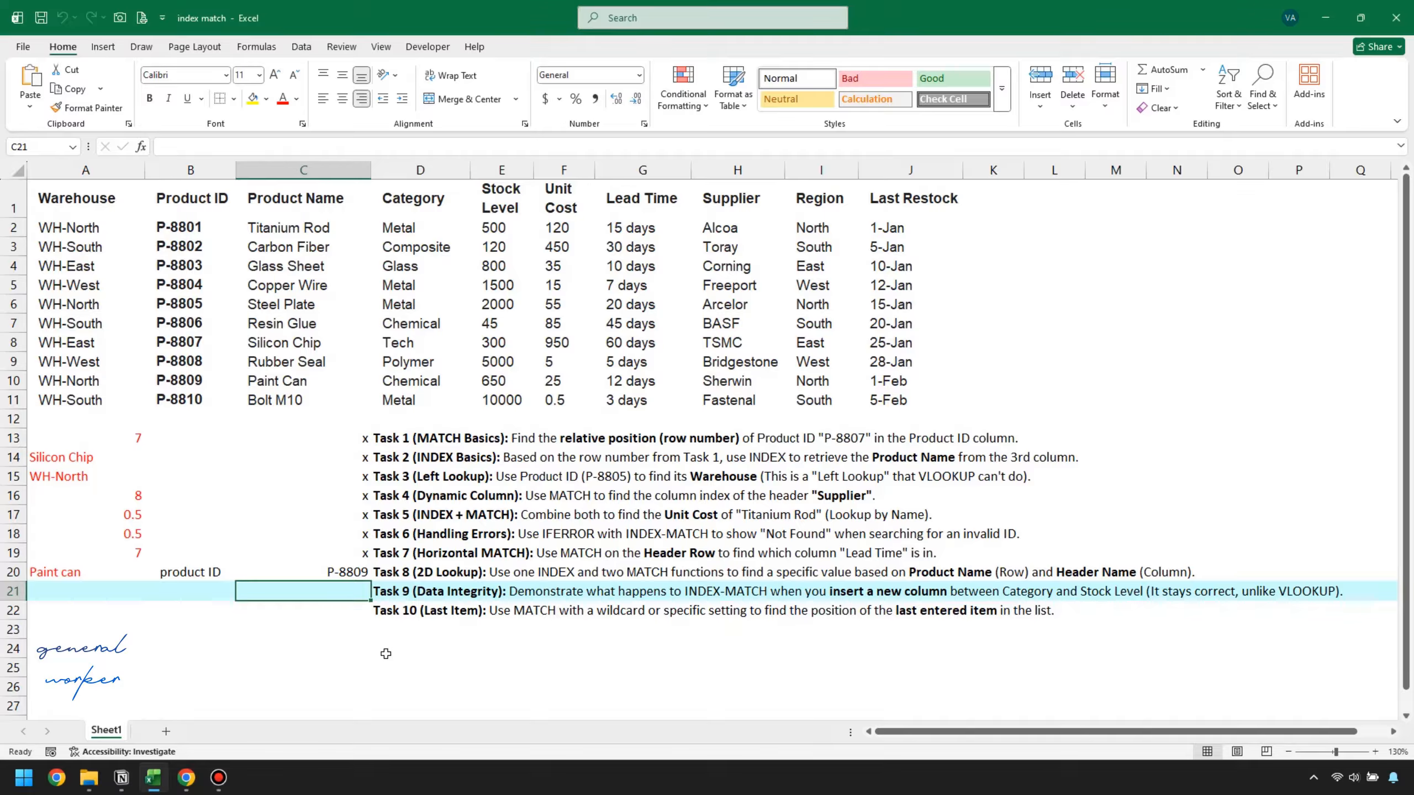
type("x")
key("Return")
key("Return")
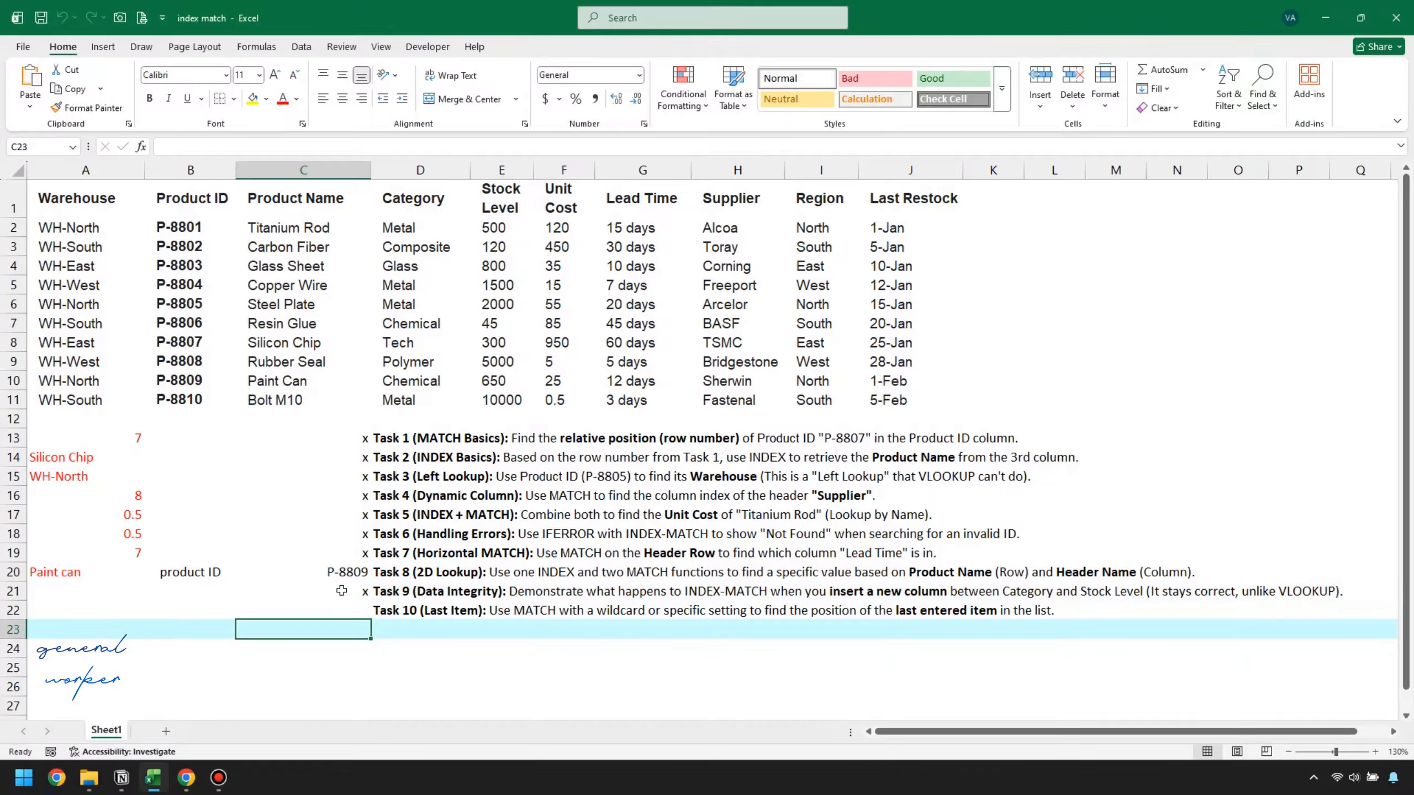
Insert a new column between Category and Stock Level for Task 9
left_click(341, 591)
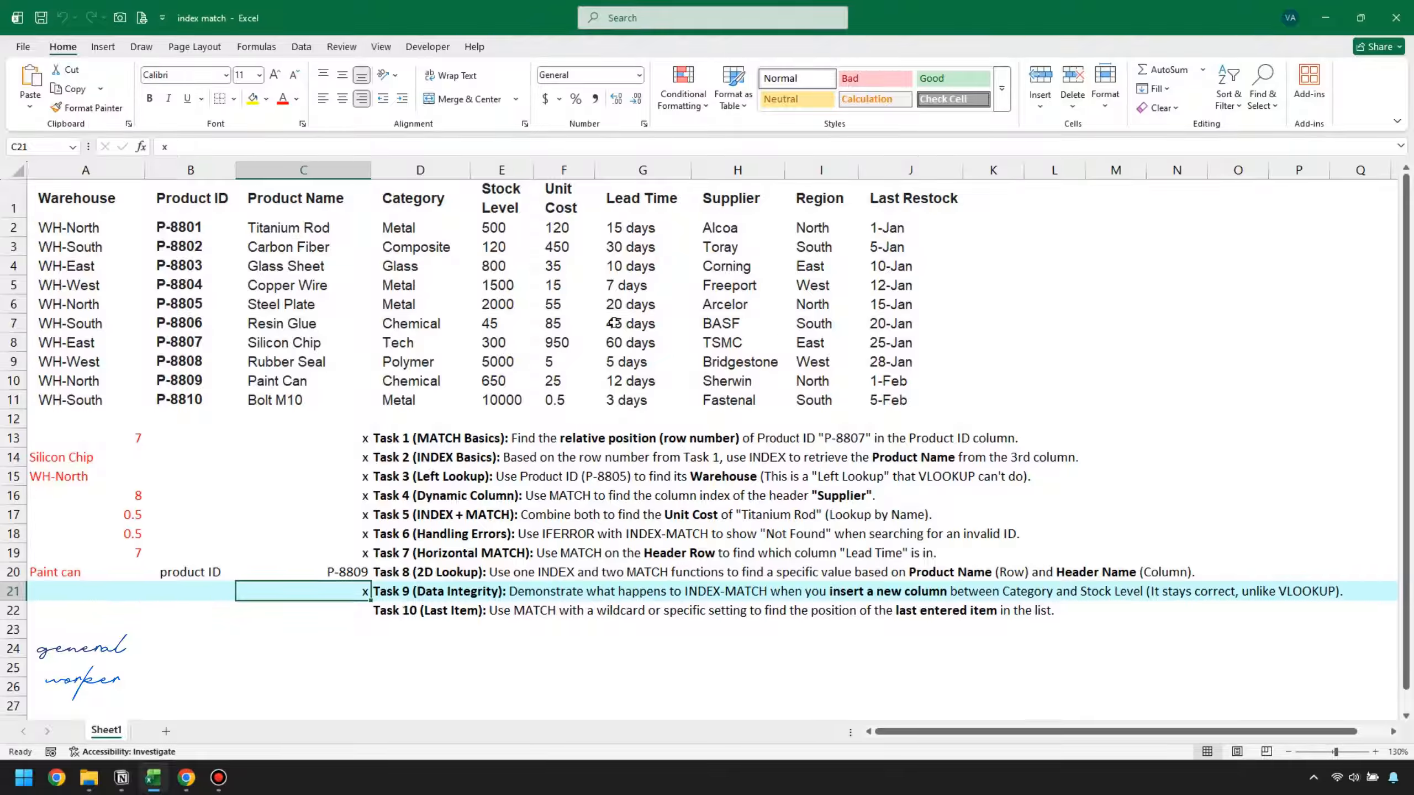
left_click(413, 197)
left_click(498, 199)
left_click(501, 170)
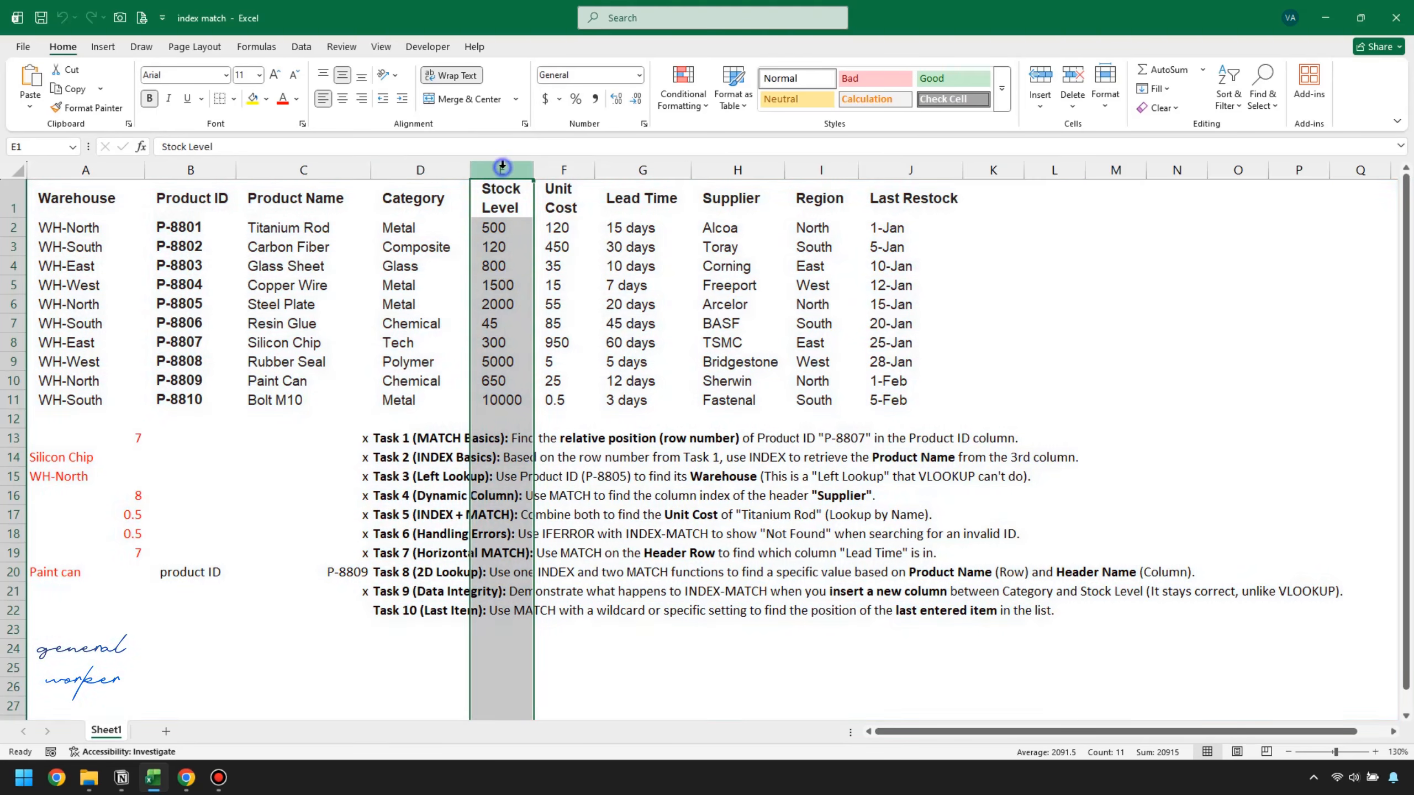
right_click(503, 170)
left_click(581, 316)
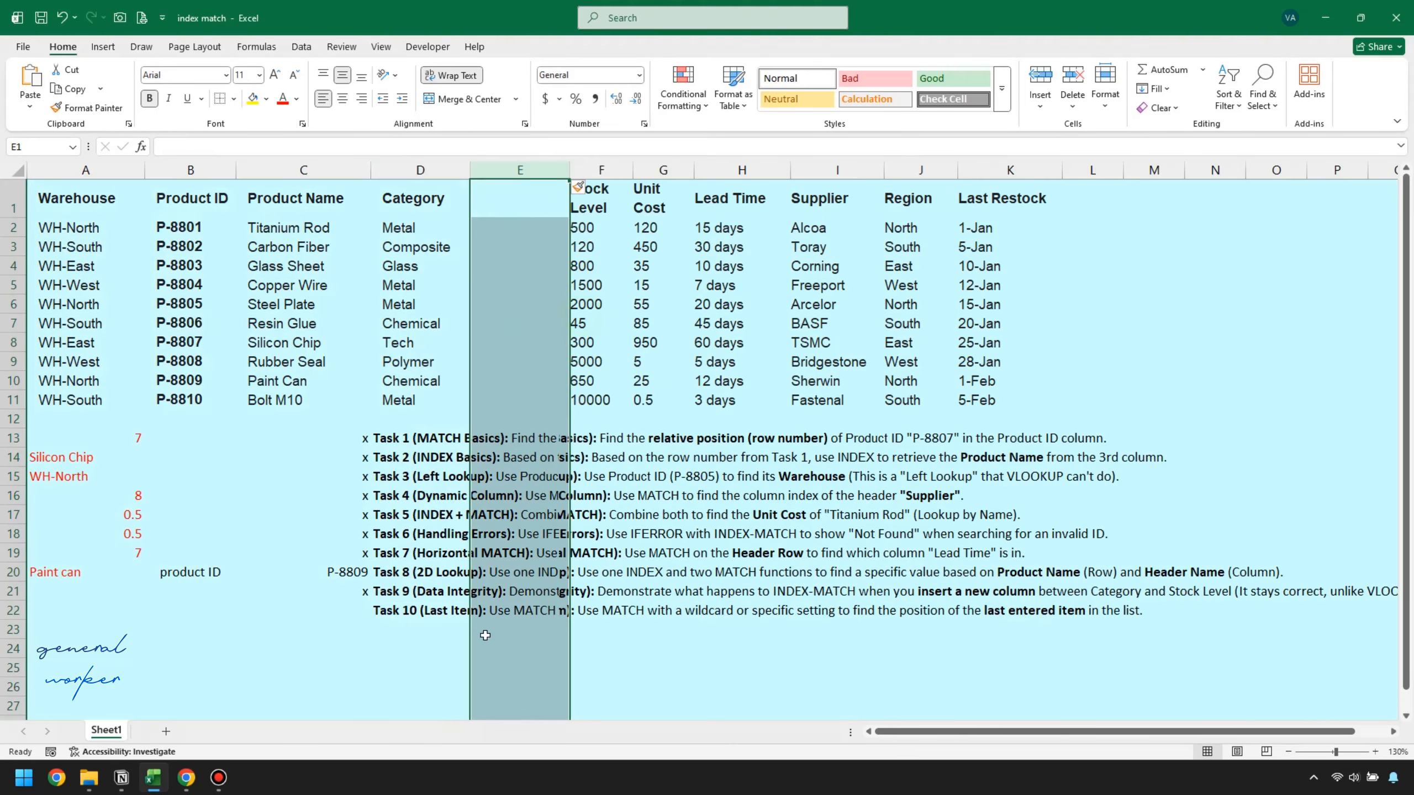
Inspect how the lookups respond to the inserted column, examining the fixed column number 4 in the Task 5 and Task 6 formulas
left_click(302, 575)
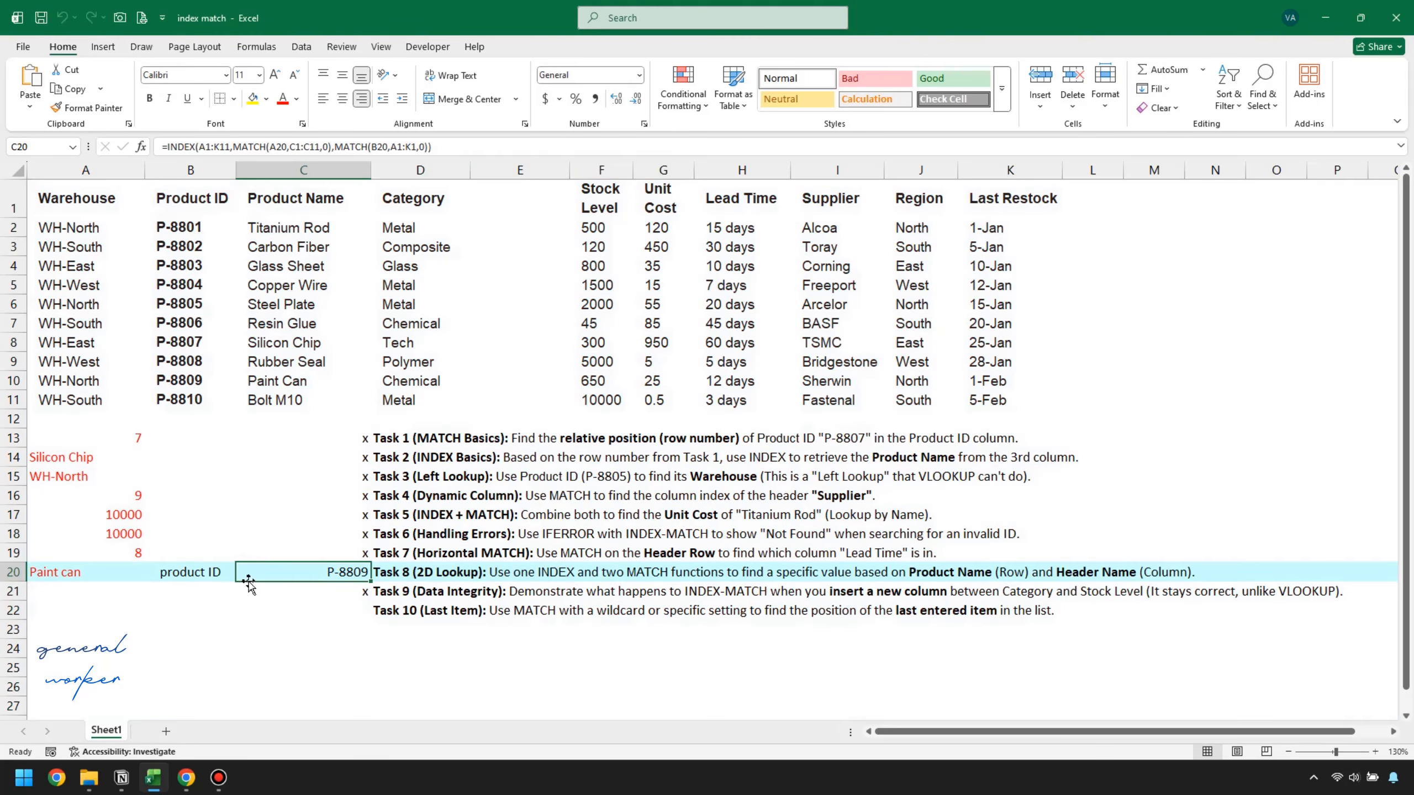
left_click(120, 535)
left_click(123, 518)
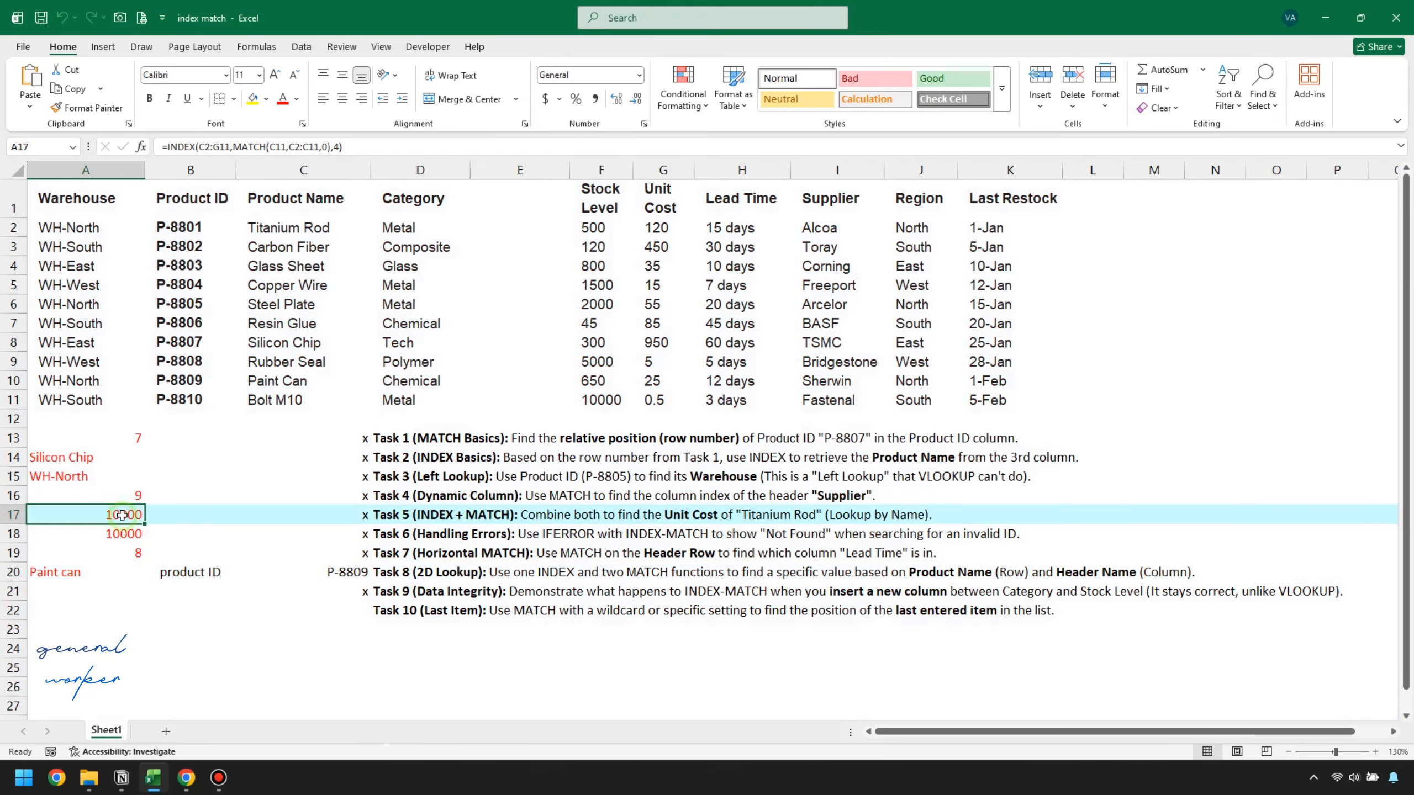
left_click(118, 529)
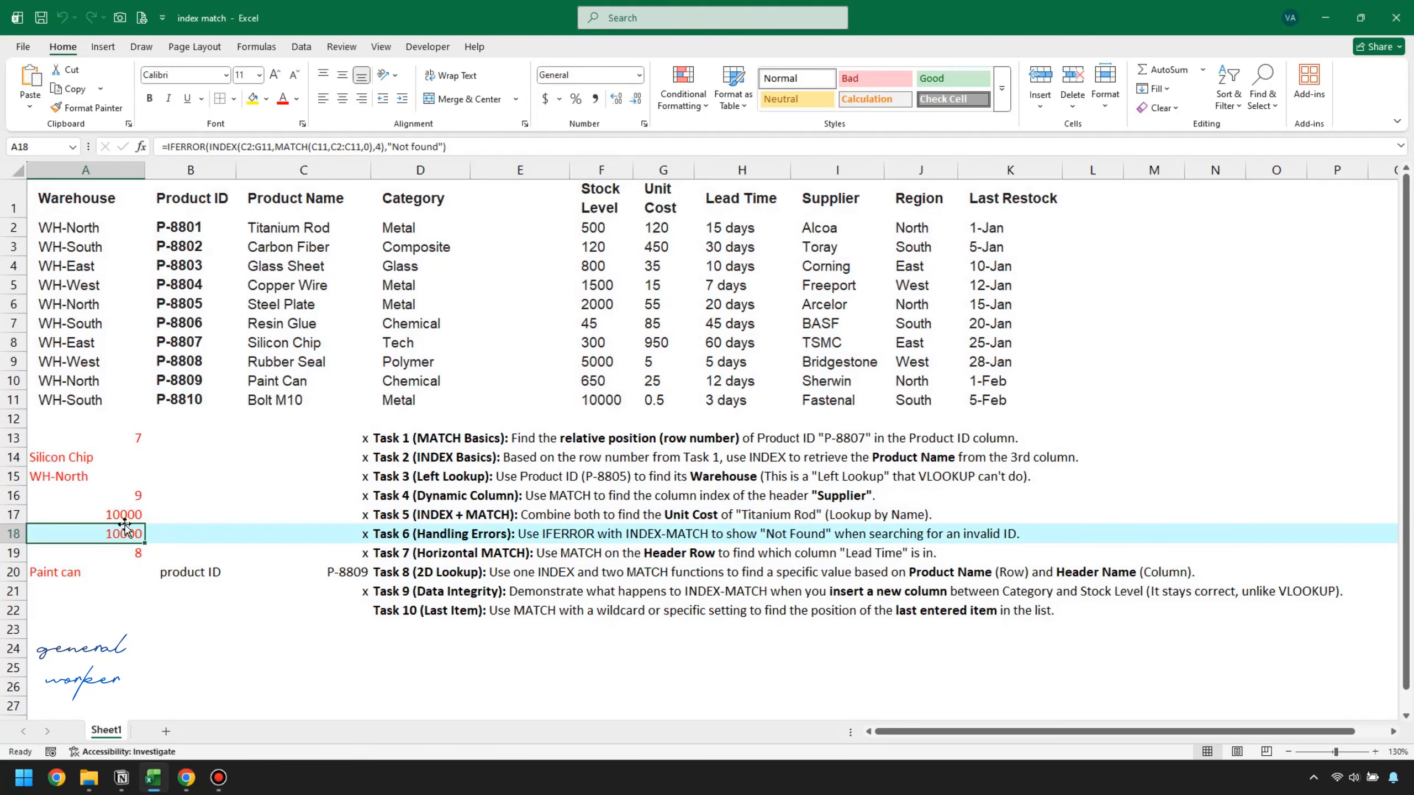
left_click(382, 148)
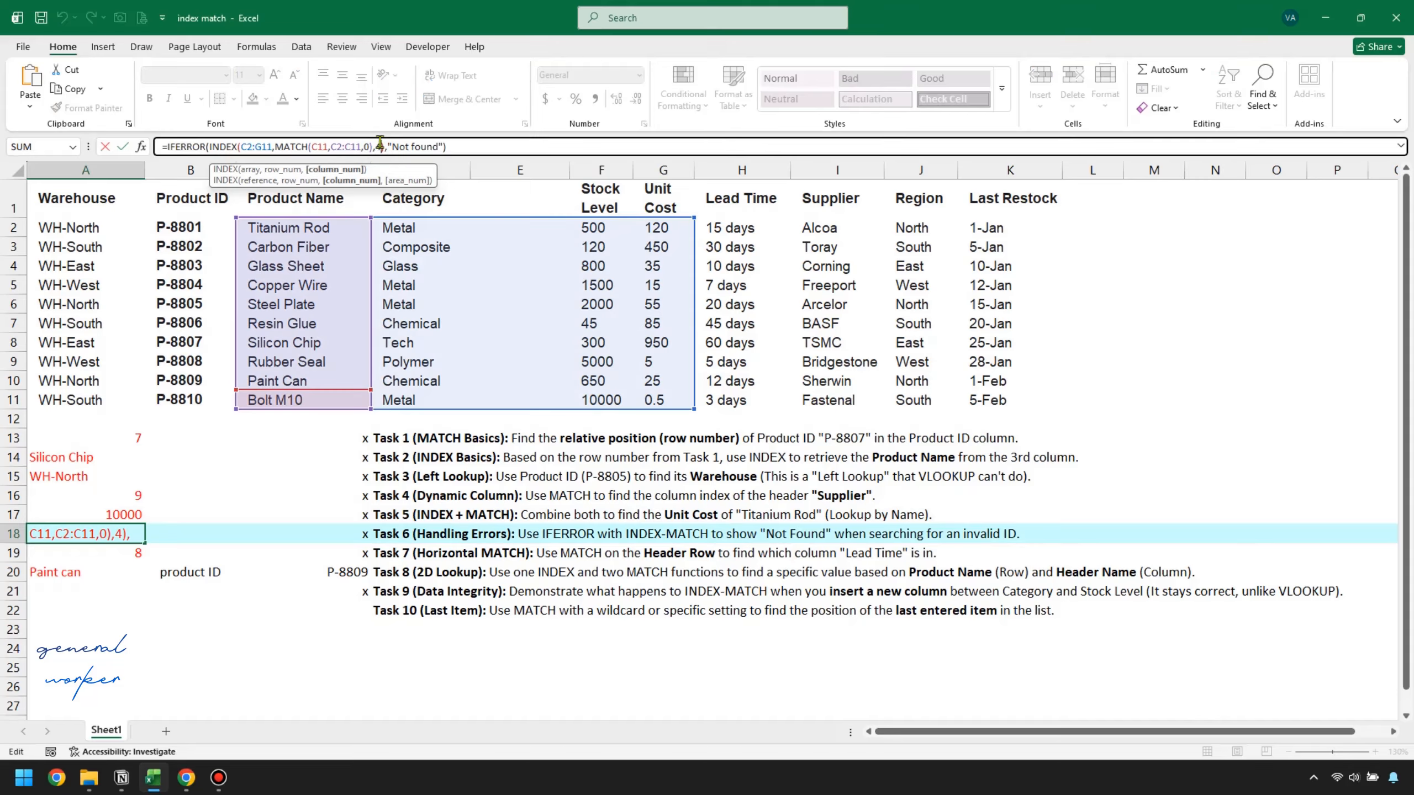
left_click(117, 534)
double_click(312, 534)
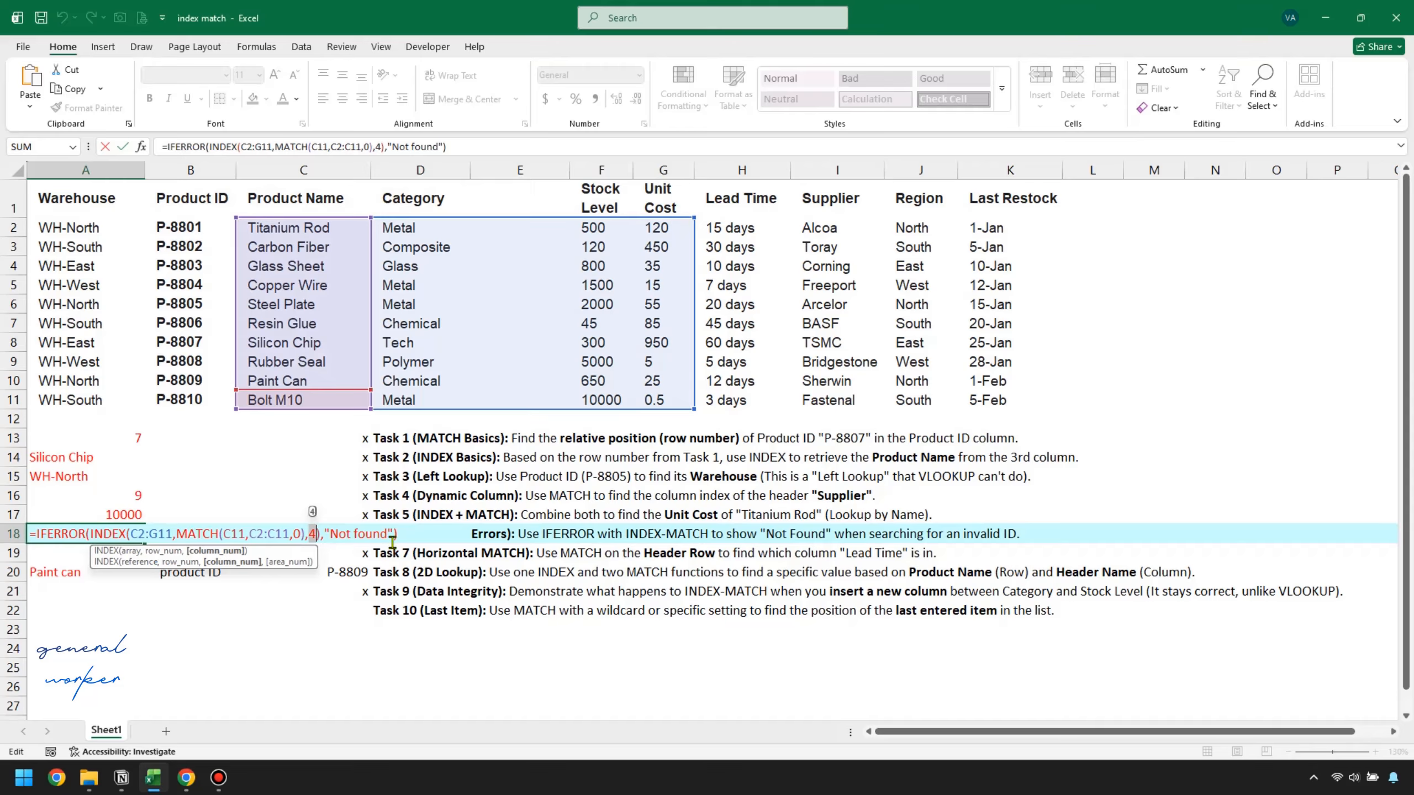
key("Escape")
Examine the Task 8 two-way INDEX and MATCH formula in C20 and the ranges it references
left_click(343, 577)
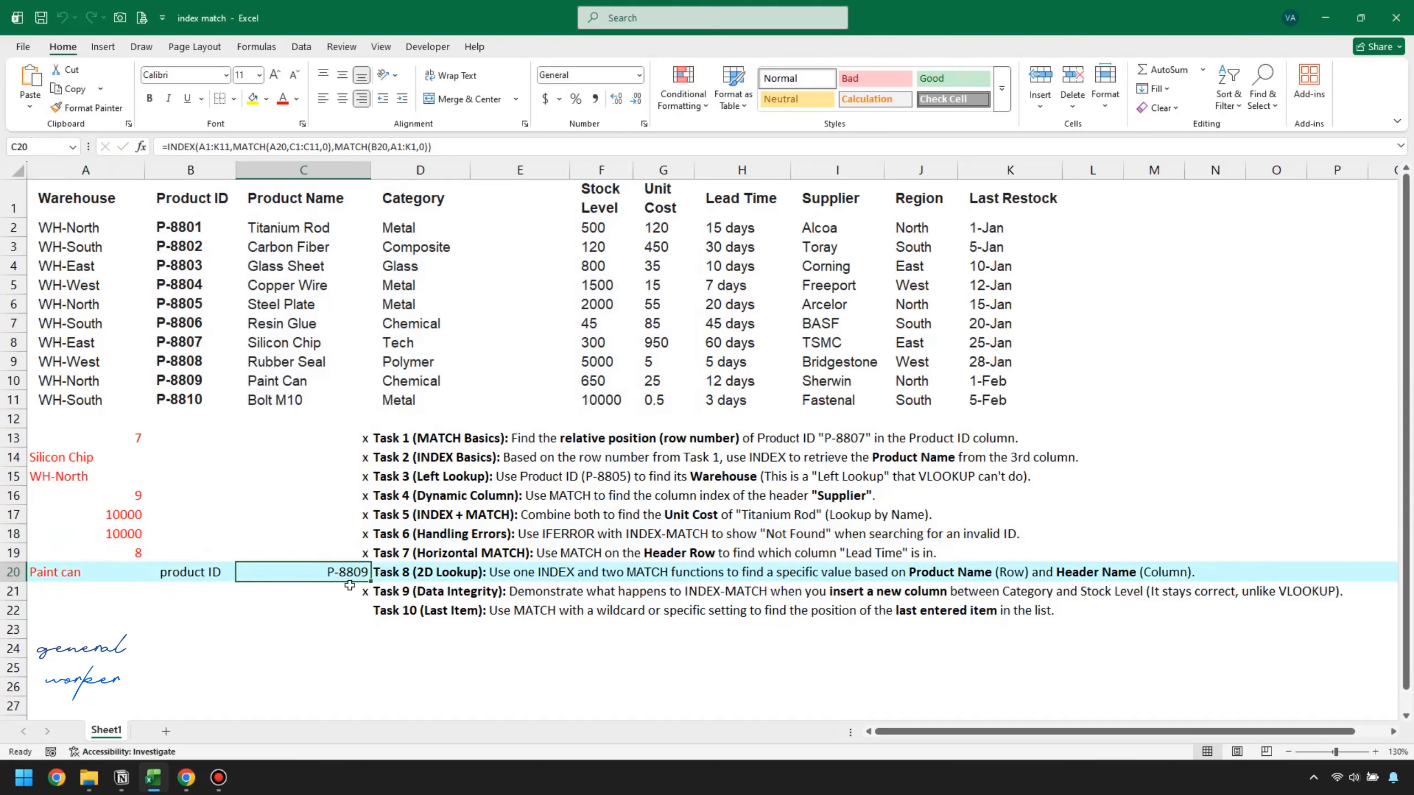
double_click(313, 575)
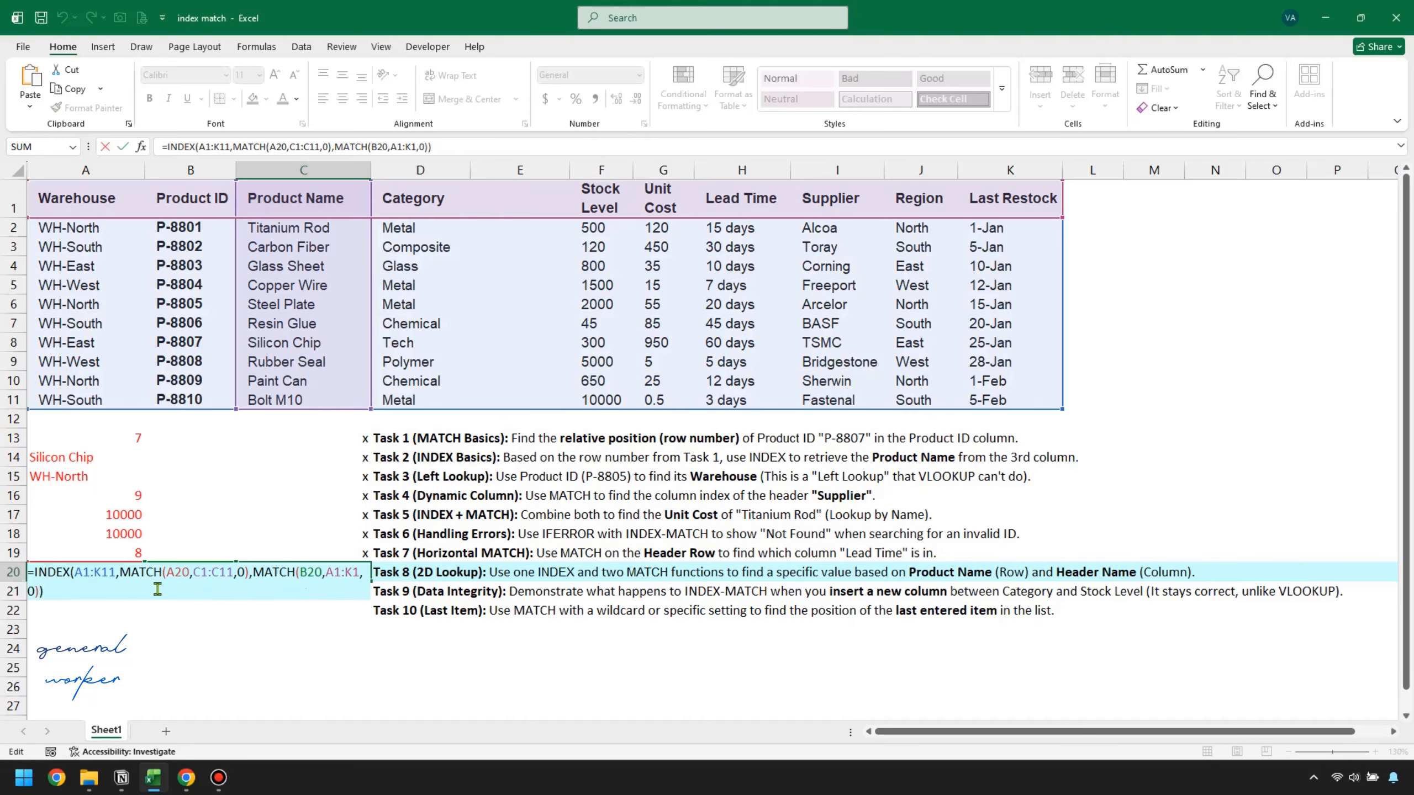
left_click(334, 584)
left_click(184, 594)
left_click(272, 614)
left_click(327, 573)
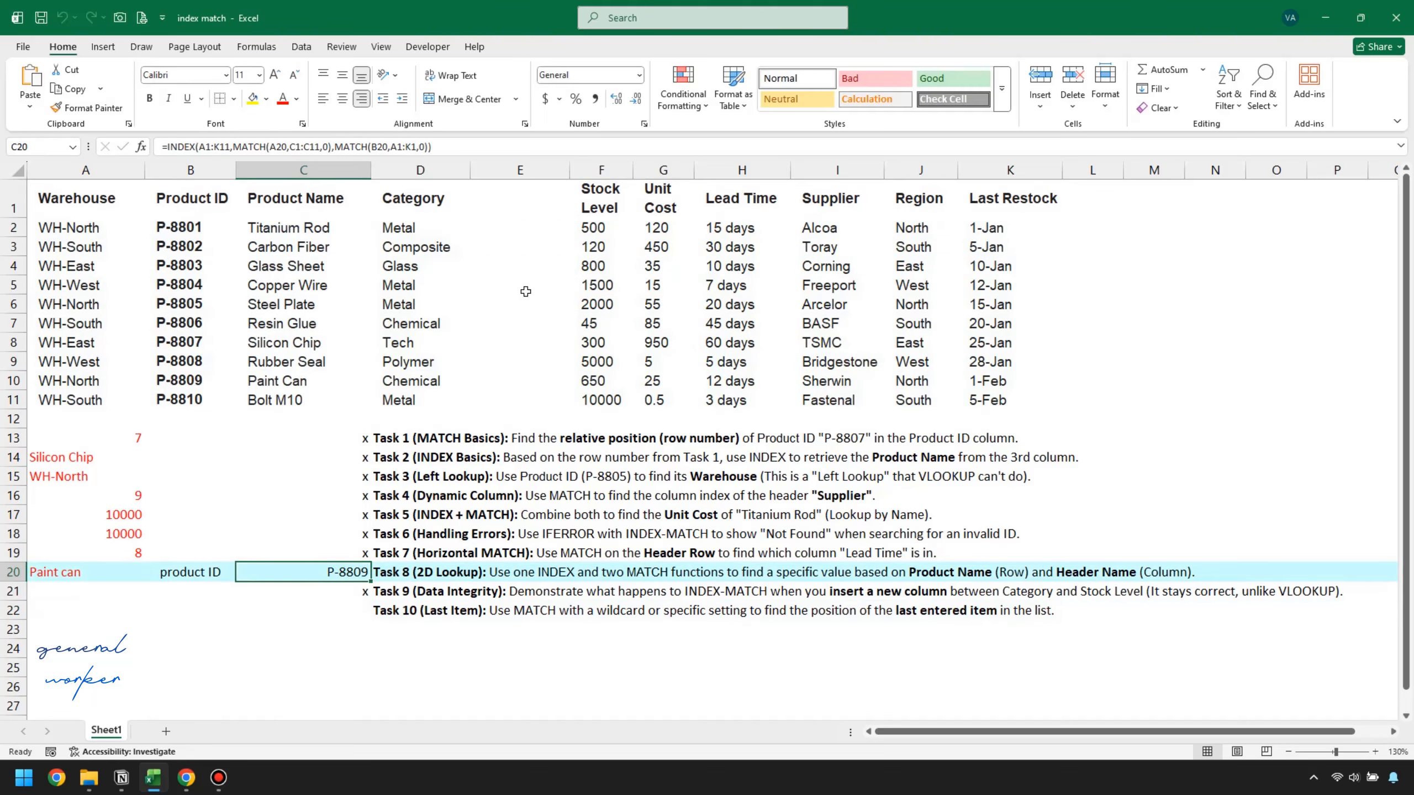
Insert a second blank column at column E and check the Task 8 lookup in C20
left_click(521, 265)
left_click(523, 170)
right_click(534, 171)
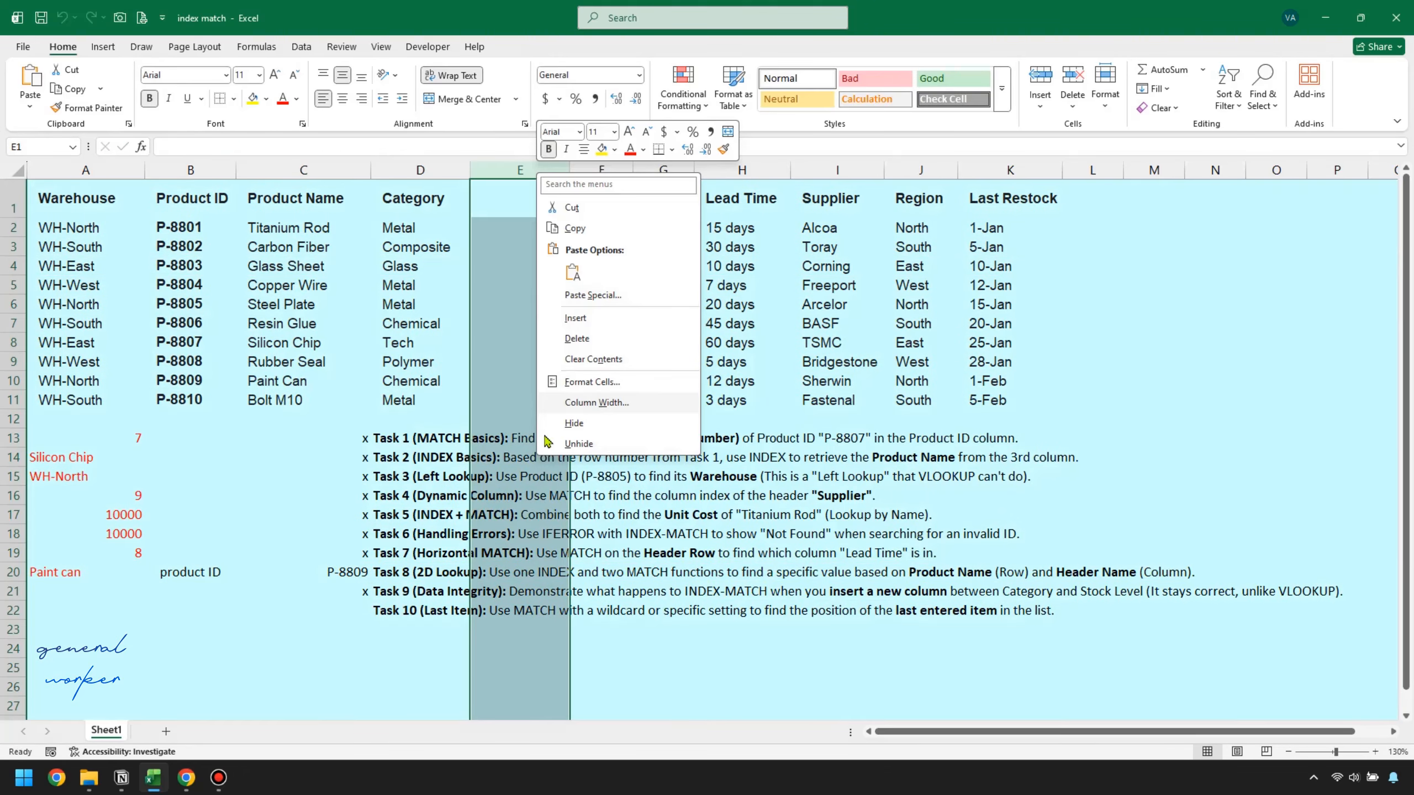
left_click(575, 318)
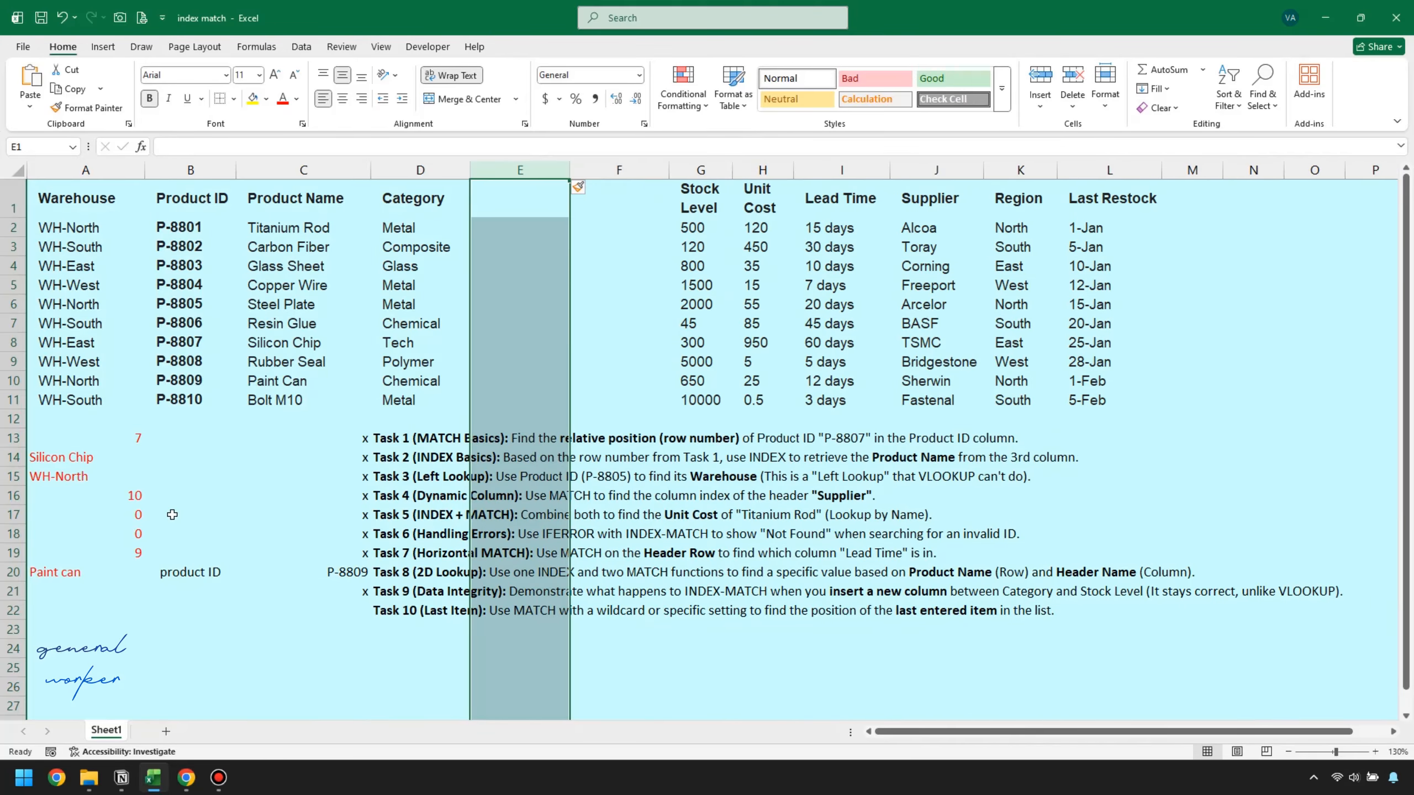
left_click(187, 516)
left_click(319, 577)
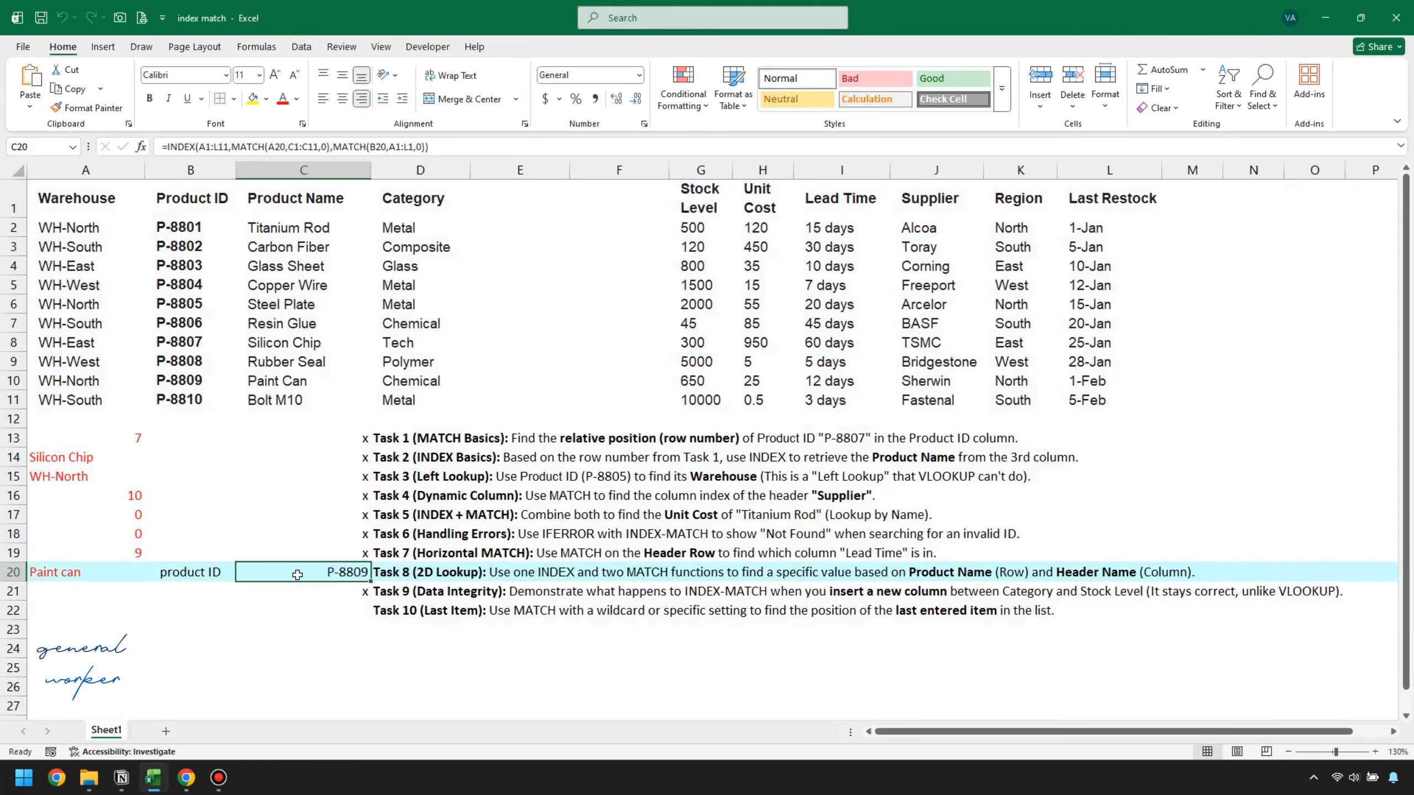
Delete both blank columns between Category and Stock Level, checking the Task 8 lookup in C20 after each deletion
left_click(515, 176)
right_click(517, 175)
left_click(566, 345)
left_click(303, 572)
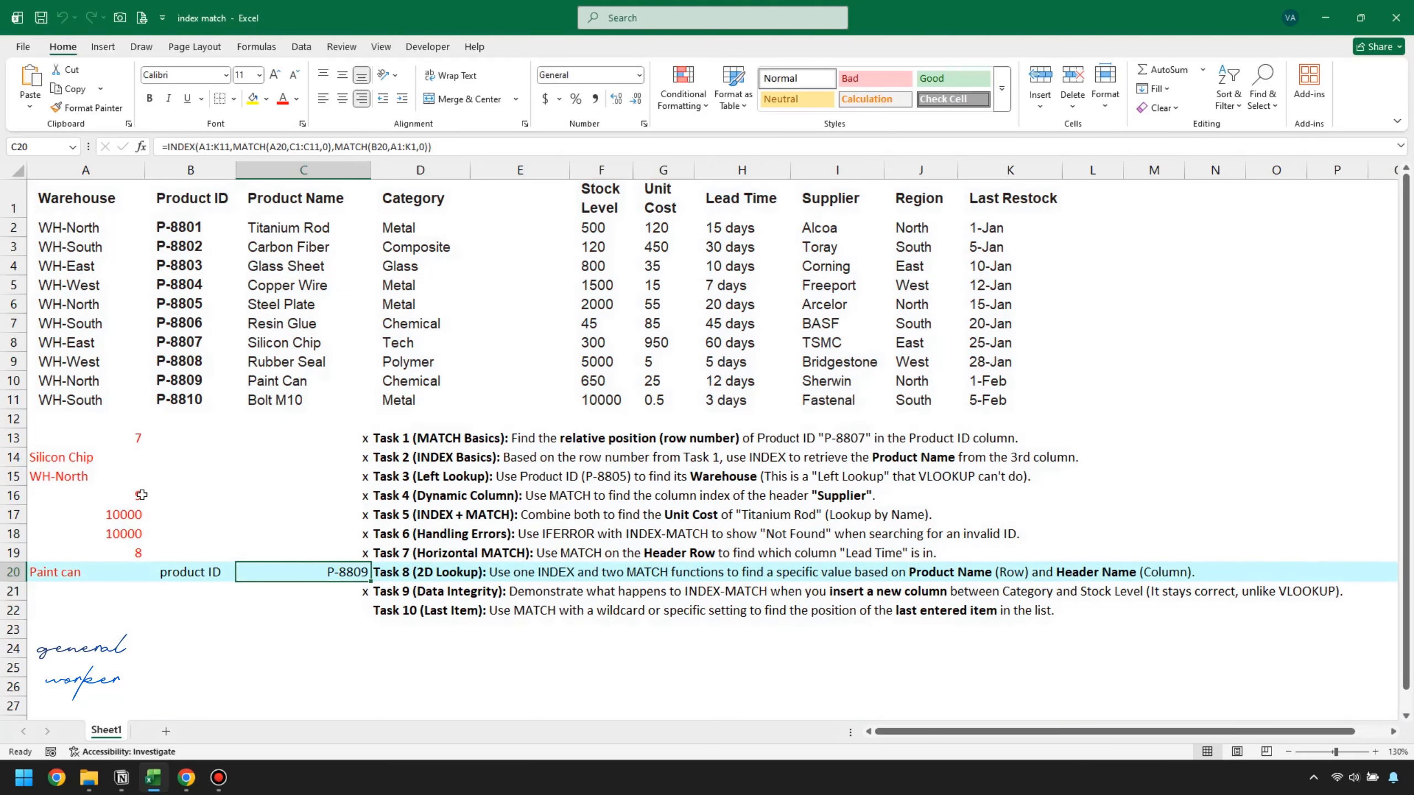
right_click(520, 171)
left_click(567, 342)
left_click(303, 572)
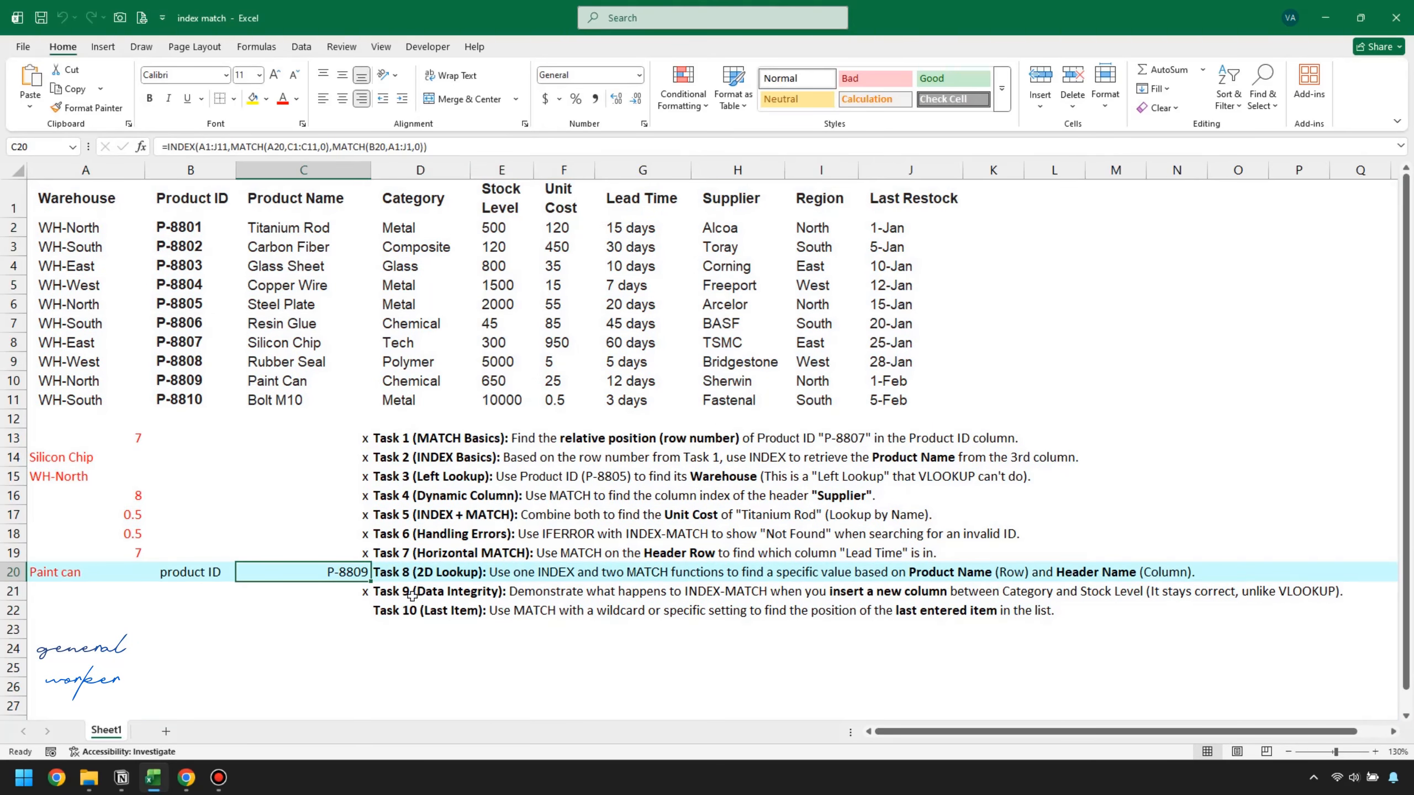
Mark Task 10 with an x in C22
left_click(377, 597)
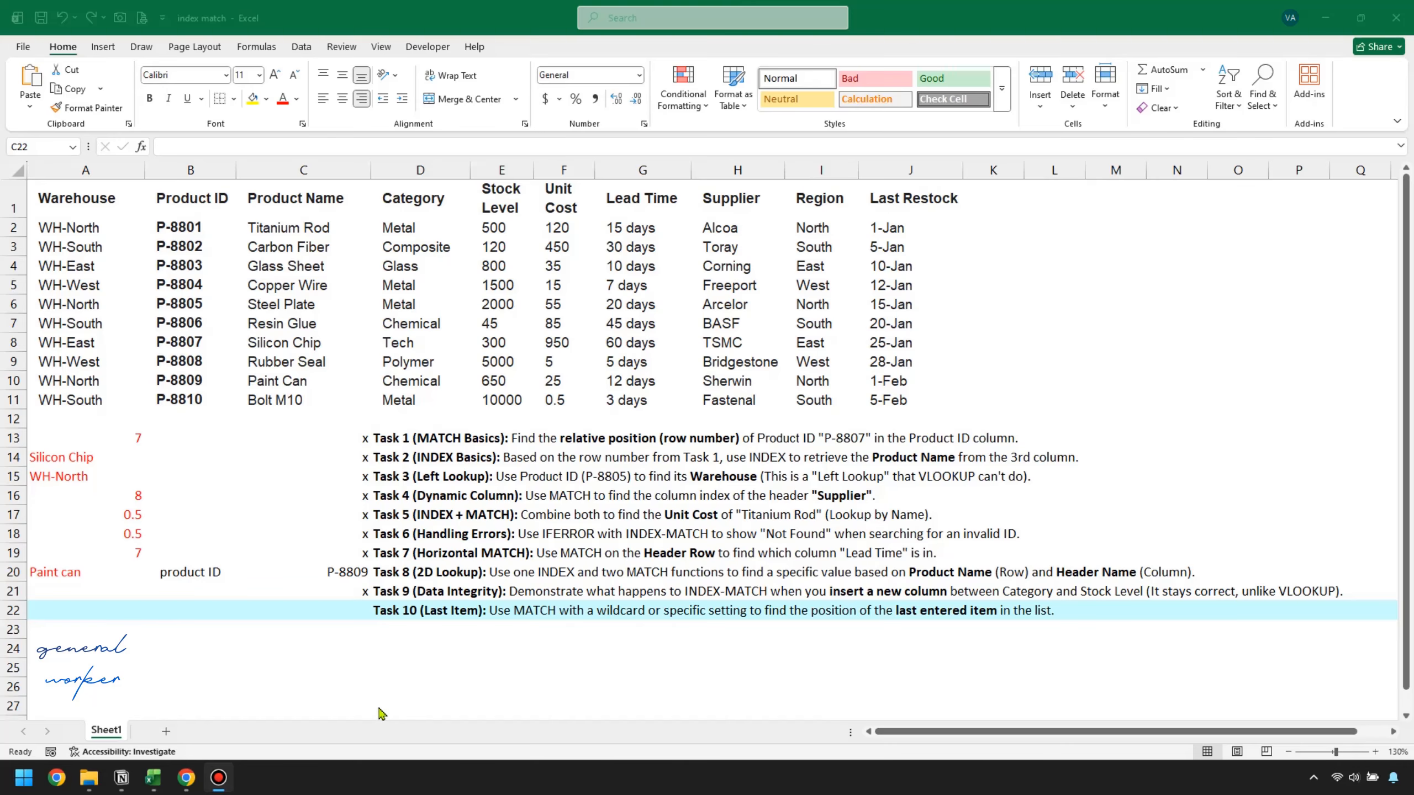
left_click(337, 611)
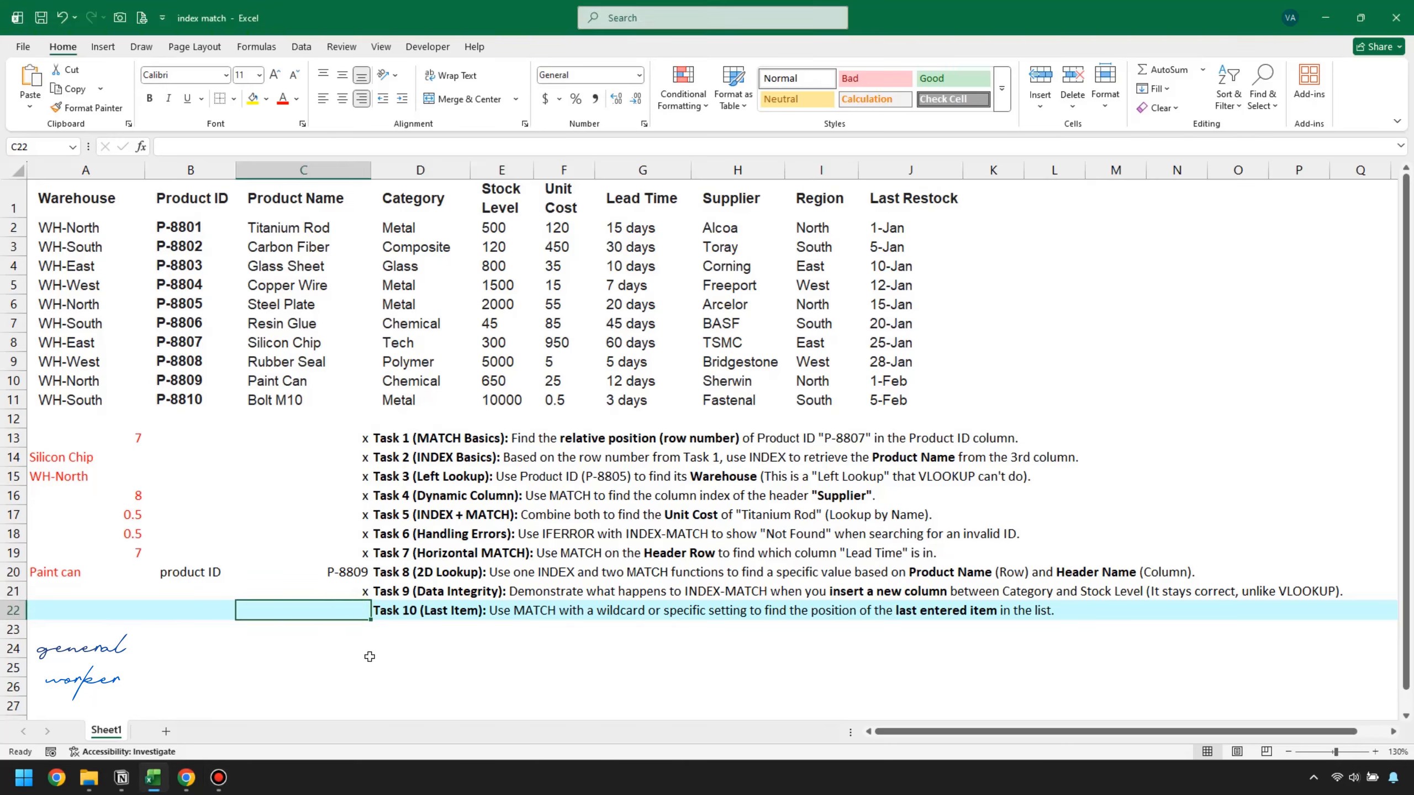
type("x")
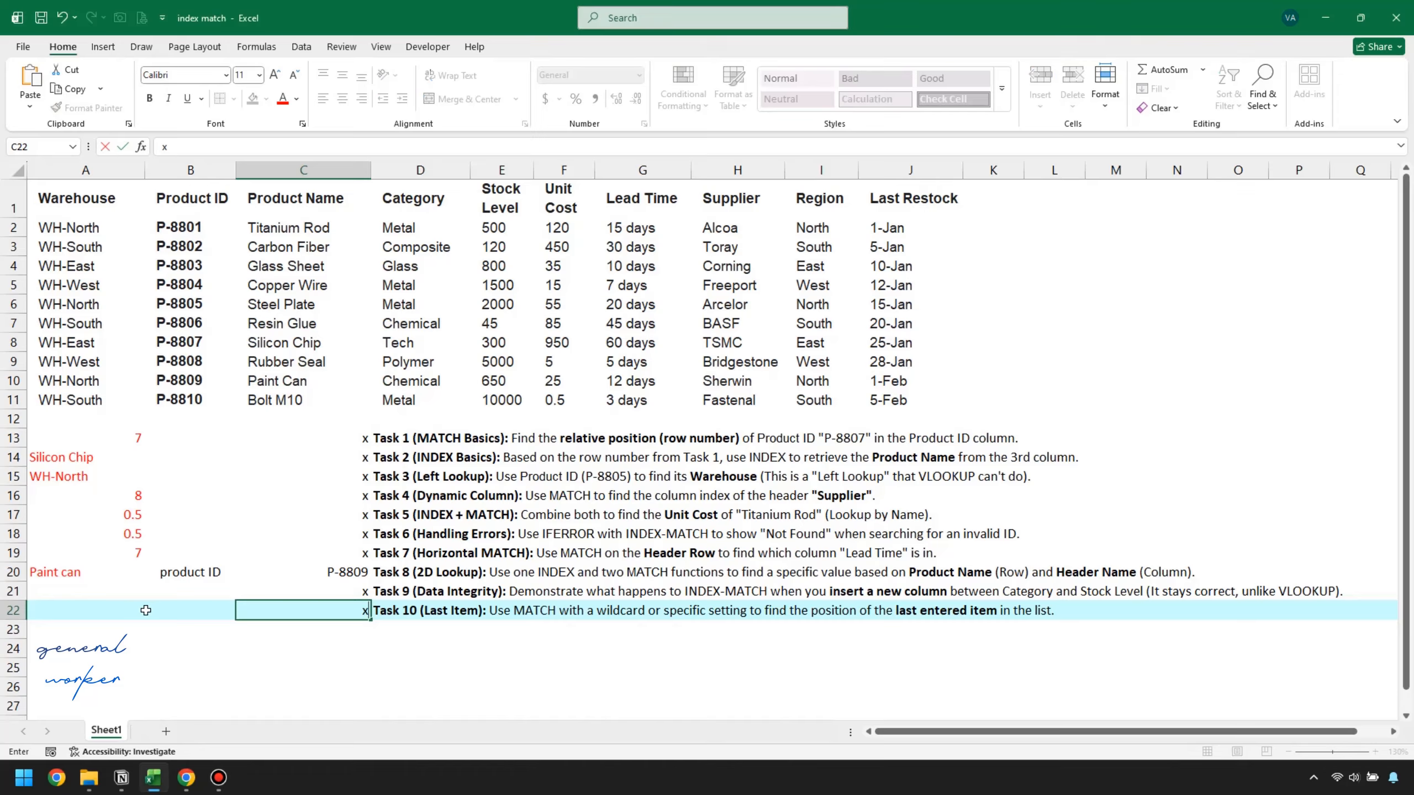
left_click(145, 611)
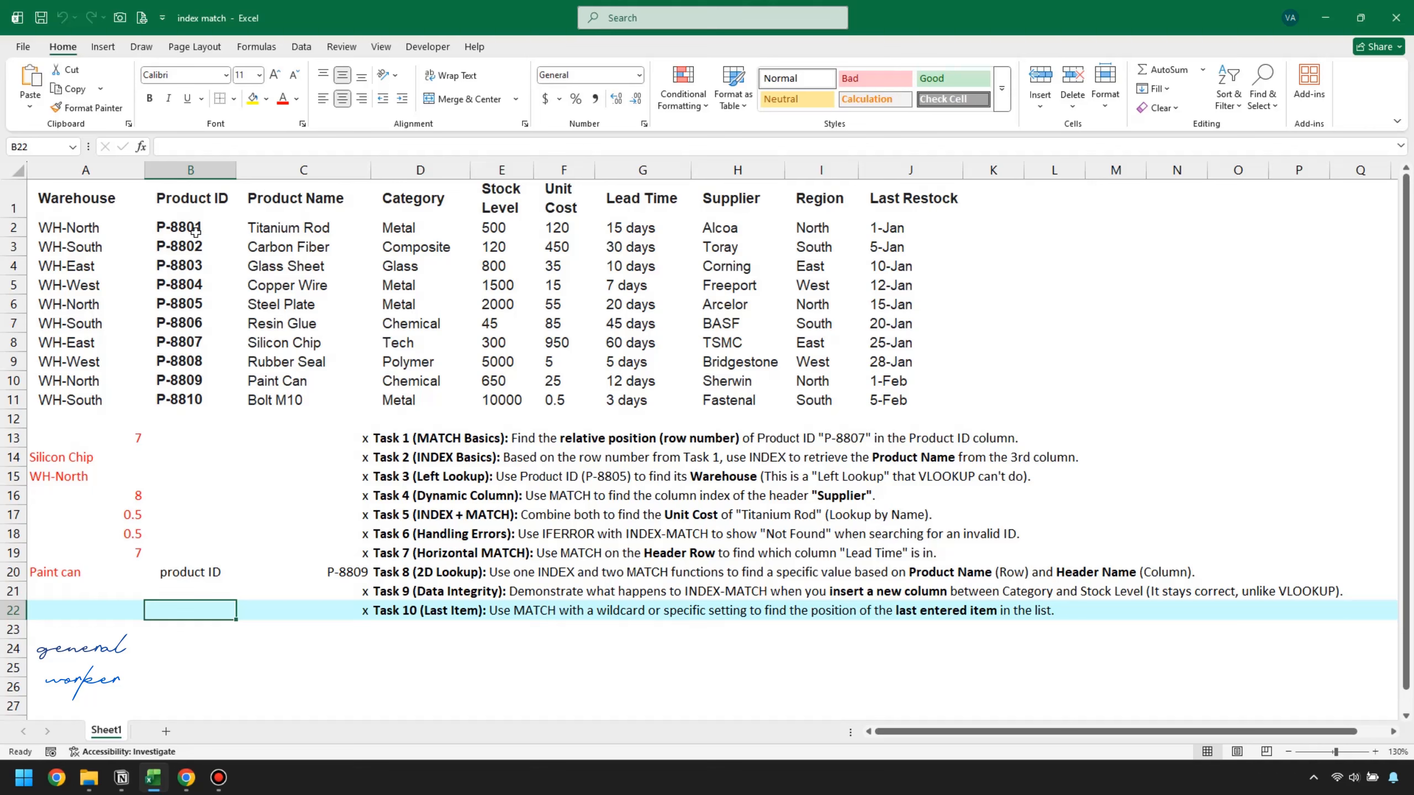
Review the Product ID entries in B2:B11 and enter 10 in B22 as the expected position of the last item
left_click_drag(206, 224, 206, 400)
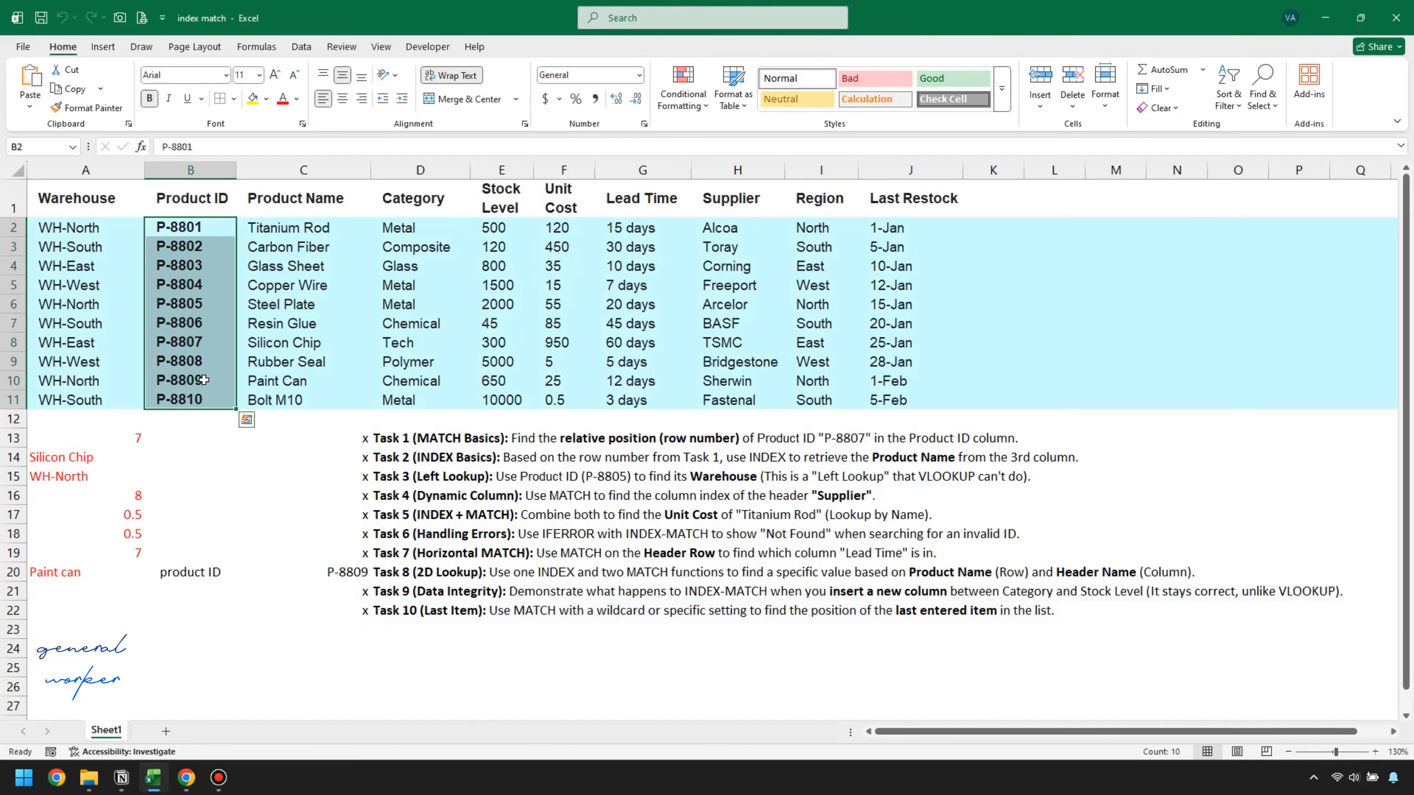
left_click(206, 588)
key("Down")
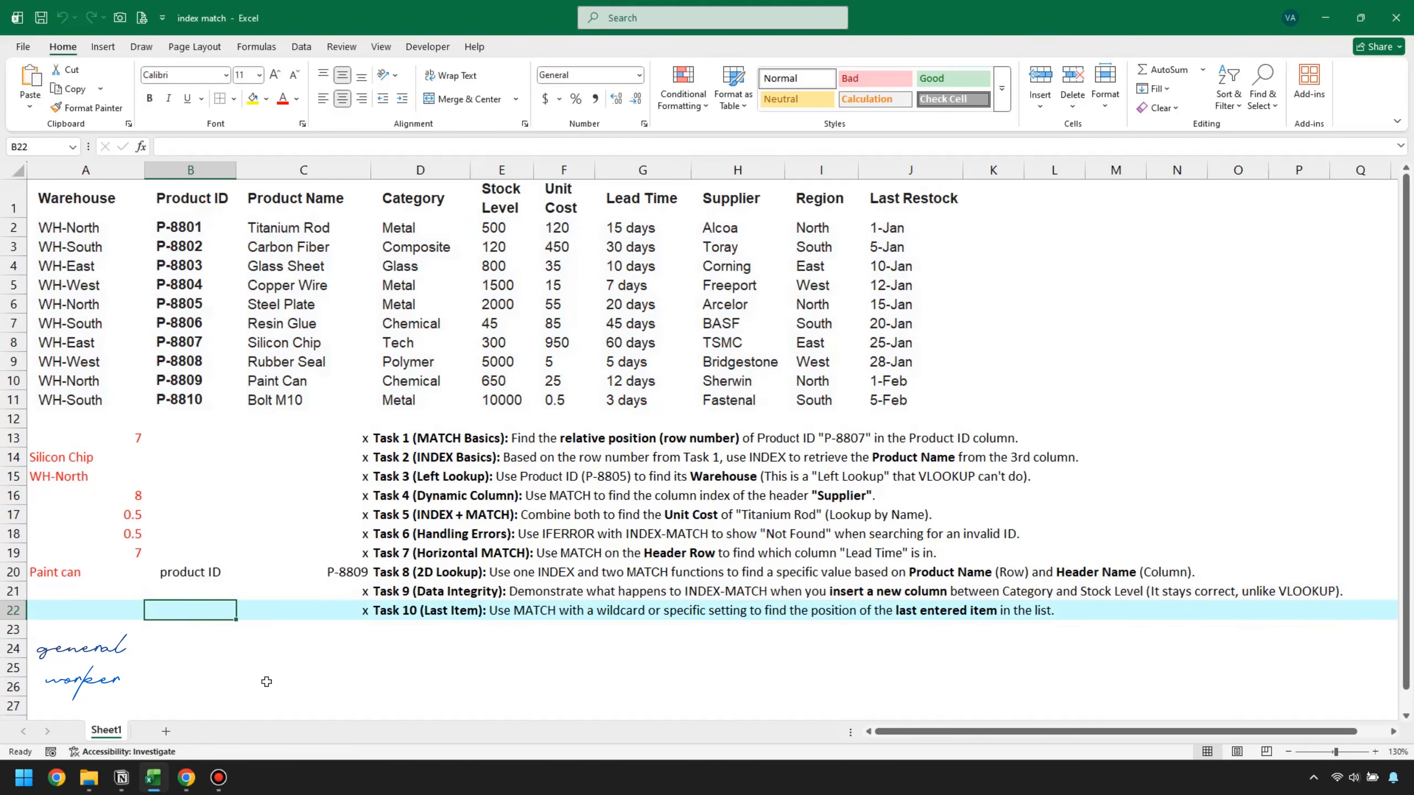
type("10")
key("Left")
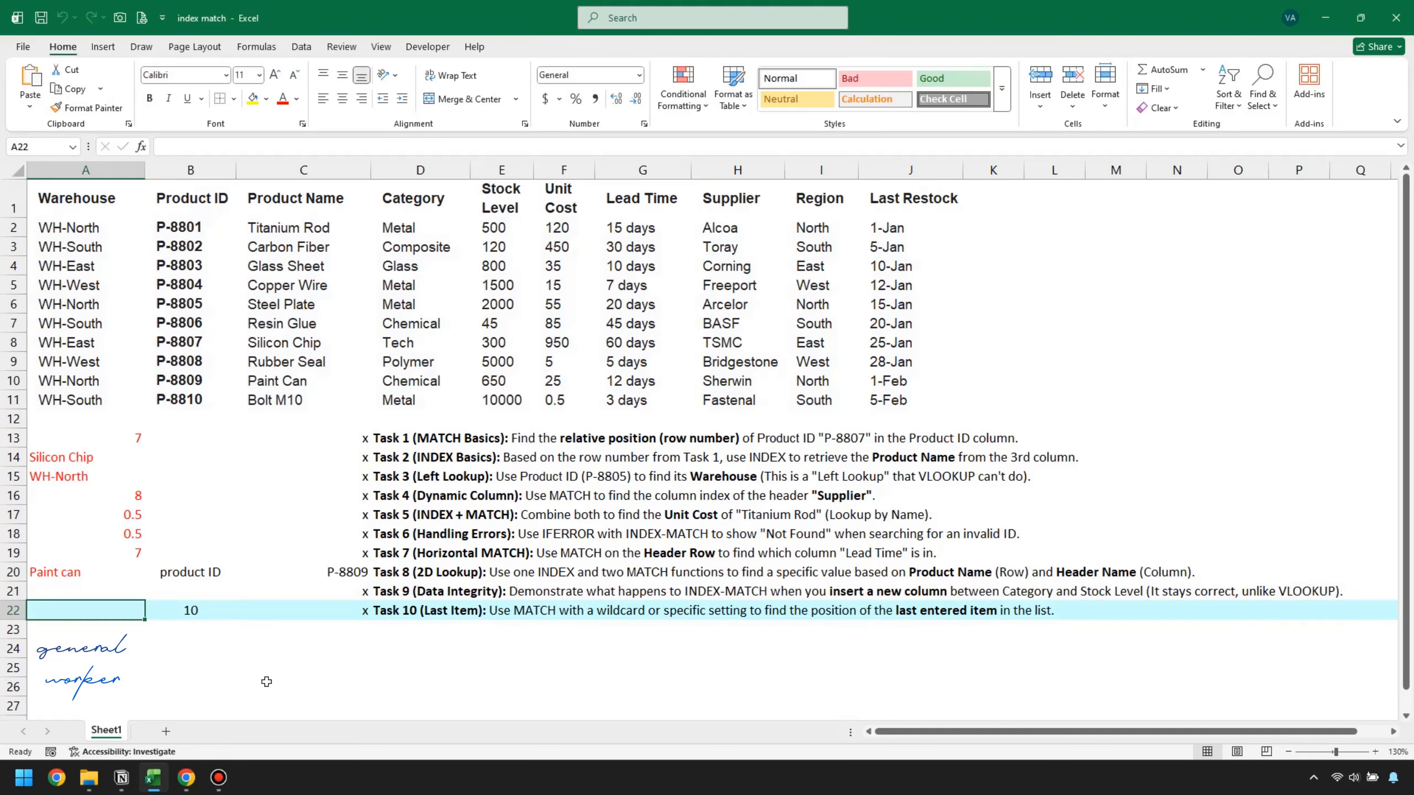
Enter =MATCH("*",B2:B11,-1) in A22 to find the position of the last product ID, and check the formula
type("=match")
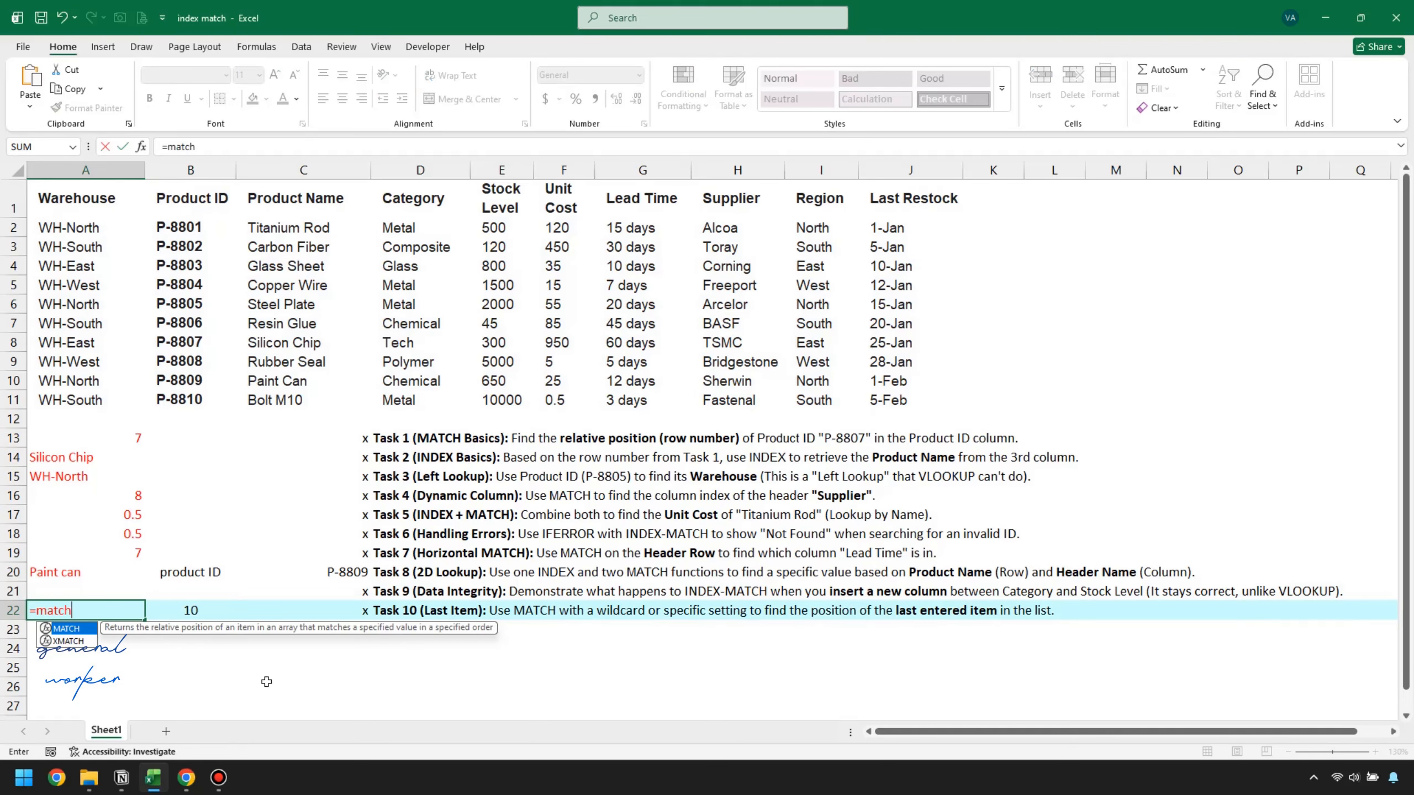
type("(")
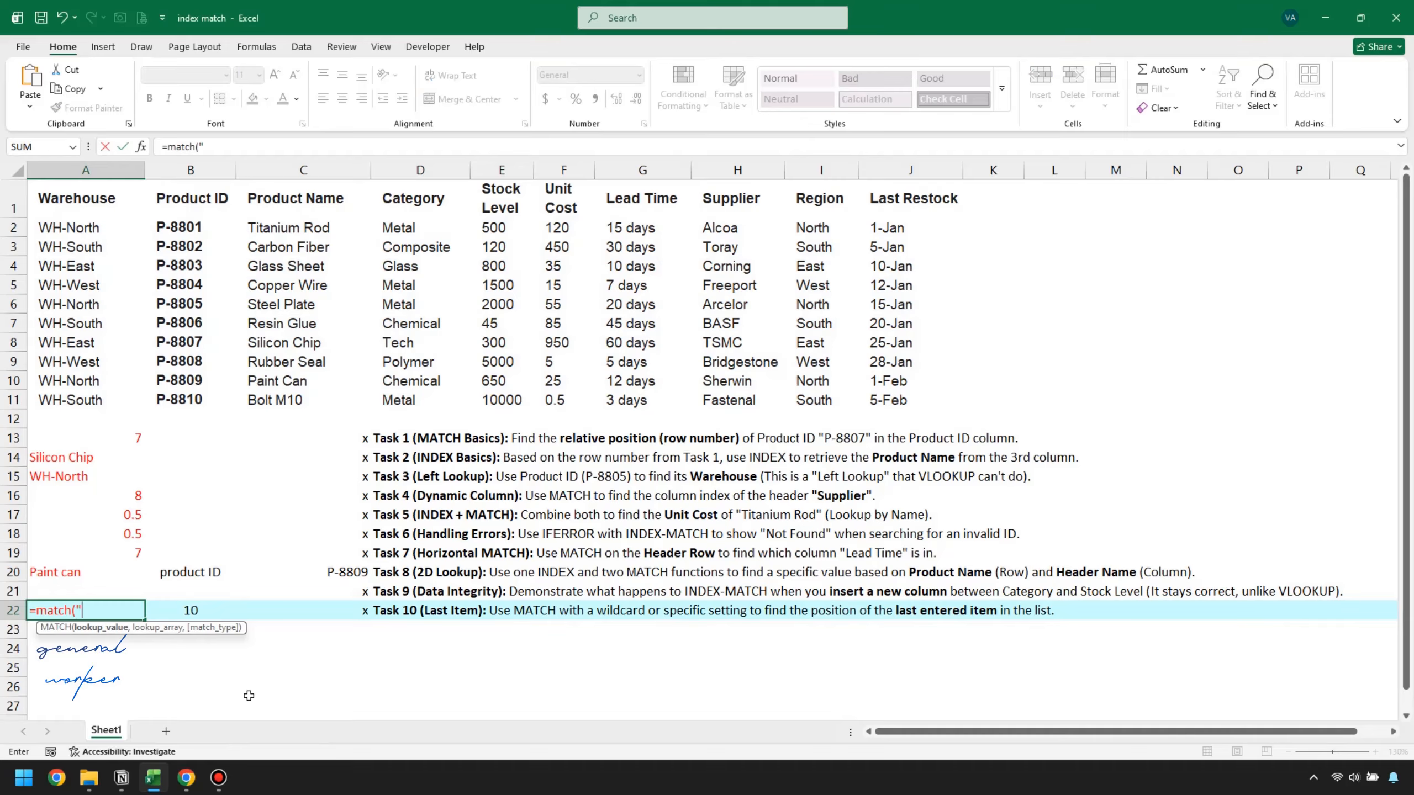
type("\"*\",")
left_click_drag(185, 227, 179, 400)
type(",")
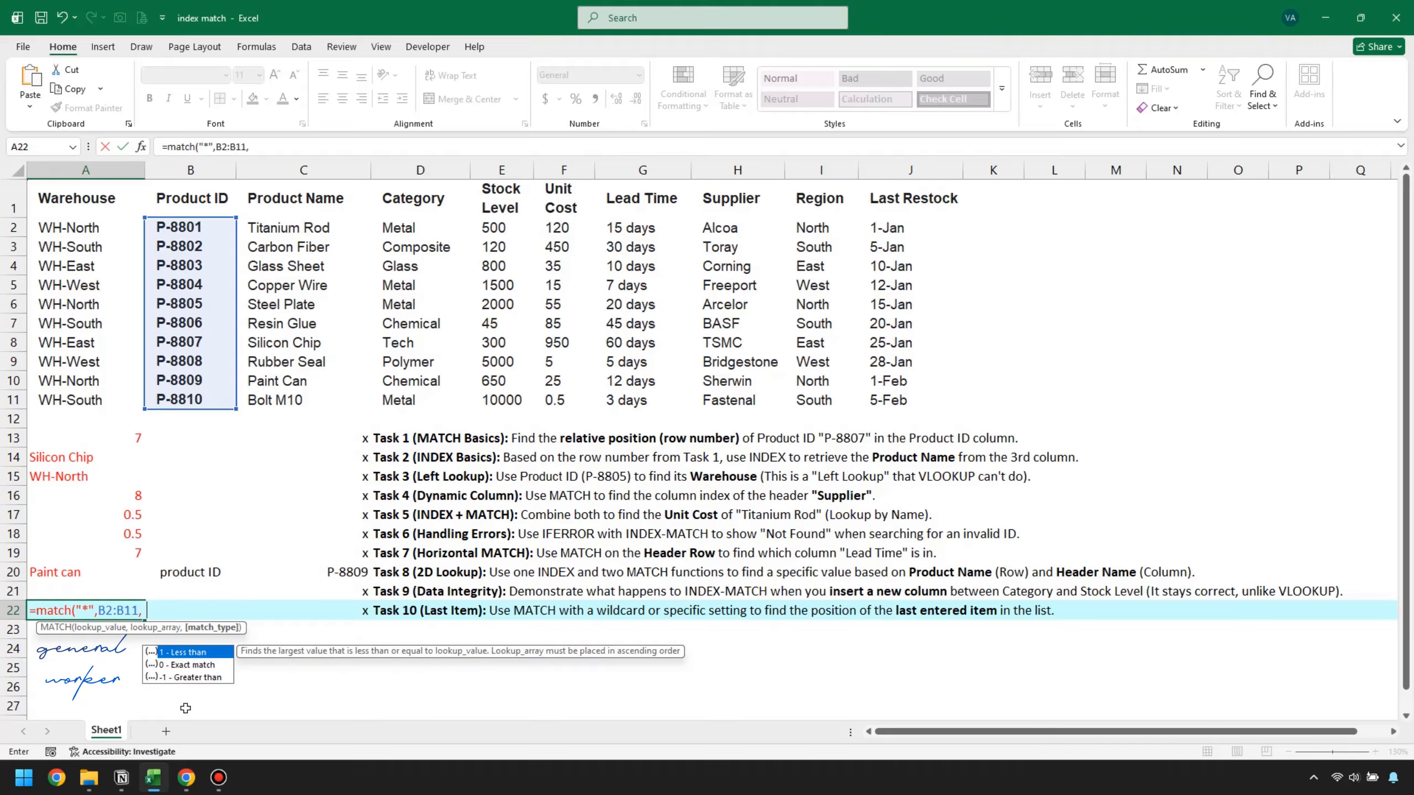
type("-1)")
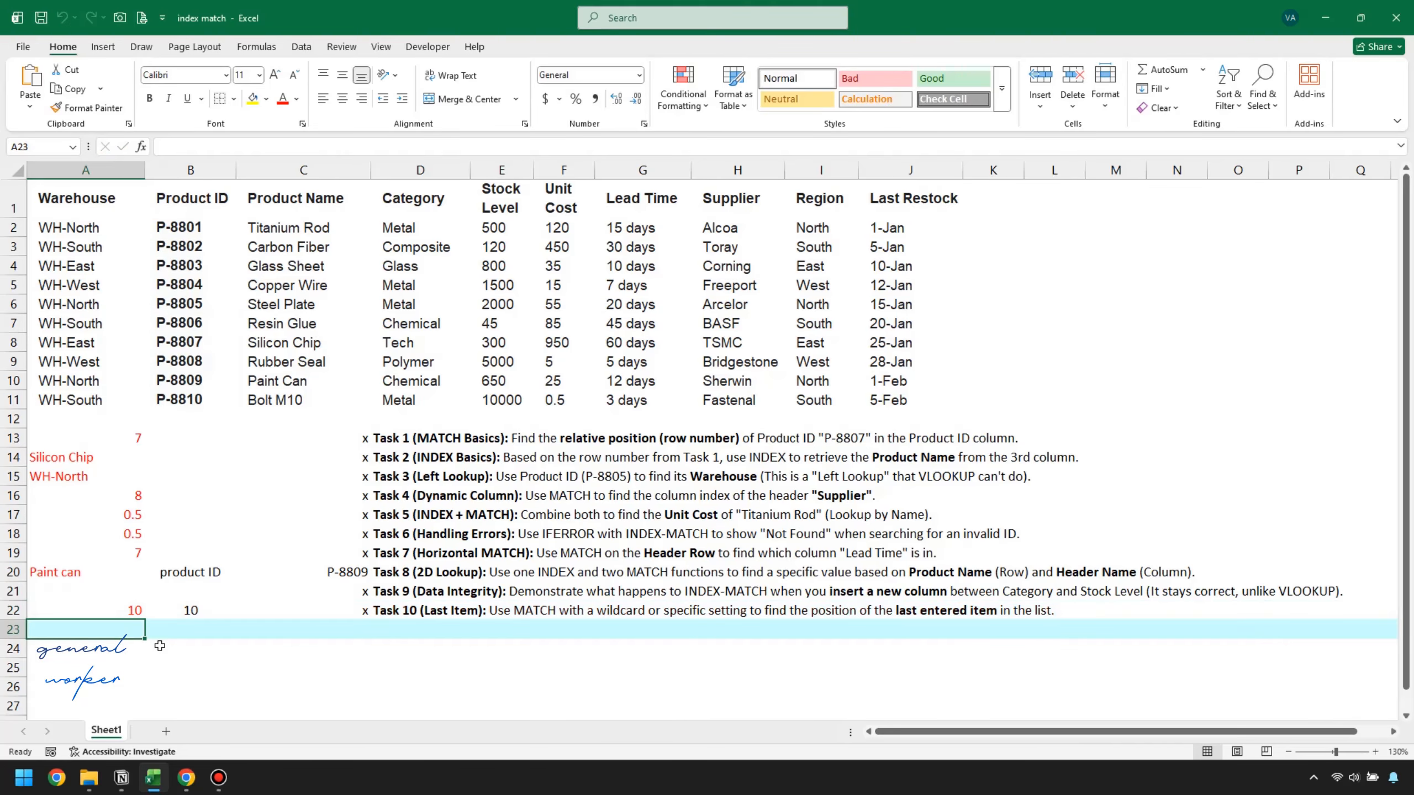
left_click(115, 612)
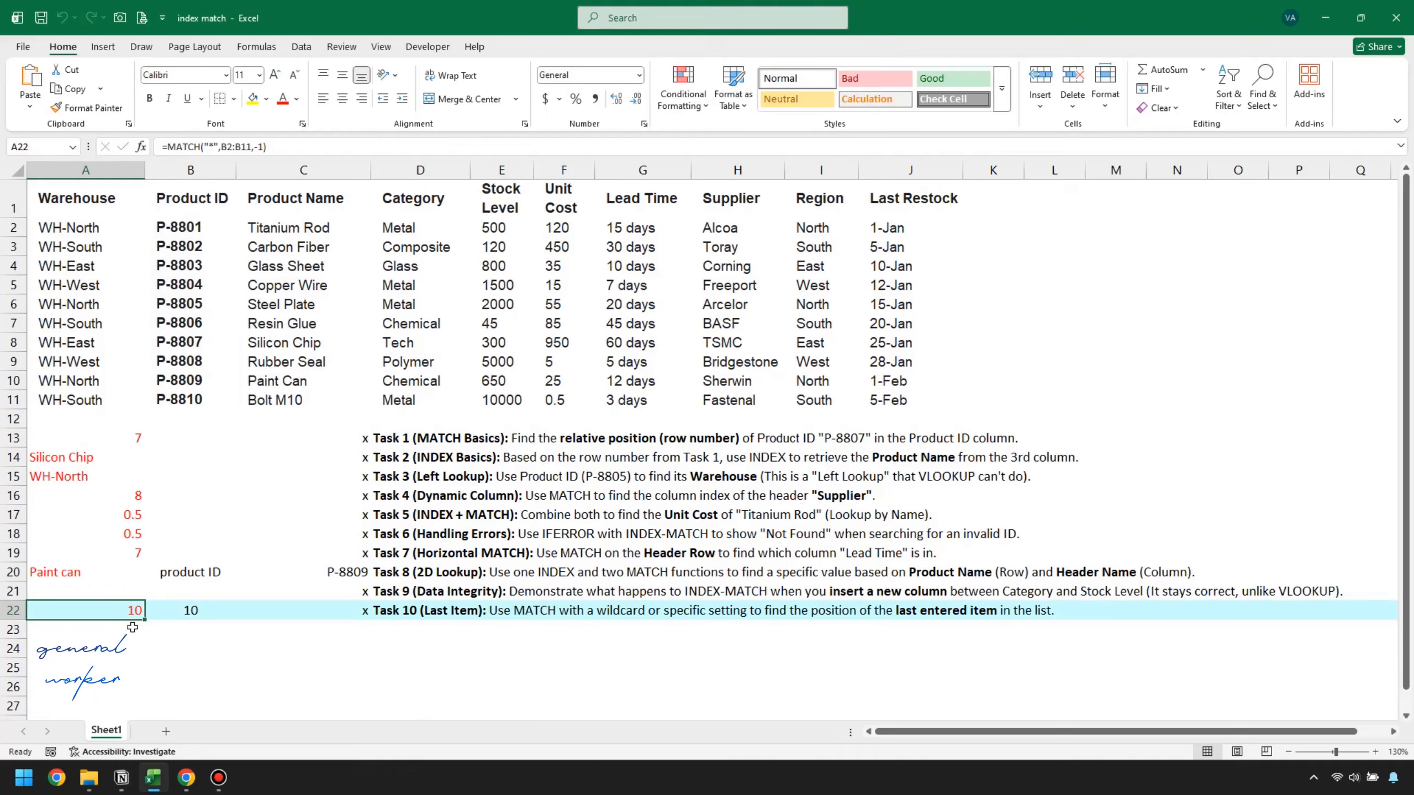
Clear the P-8810 record in A11:J11 and check the Task 10 formula in A22
left_click(84, 398)
left_click(915, 399, "shift")
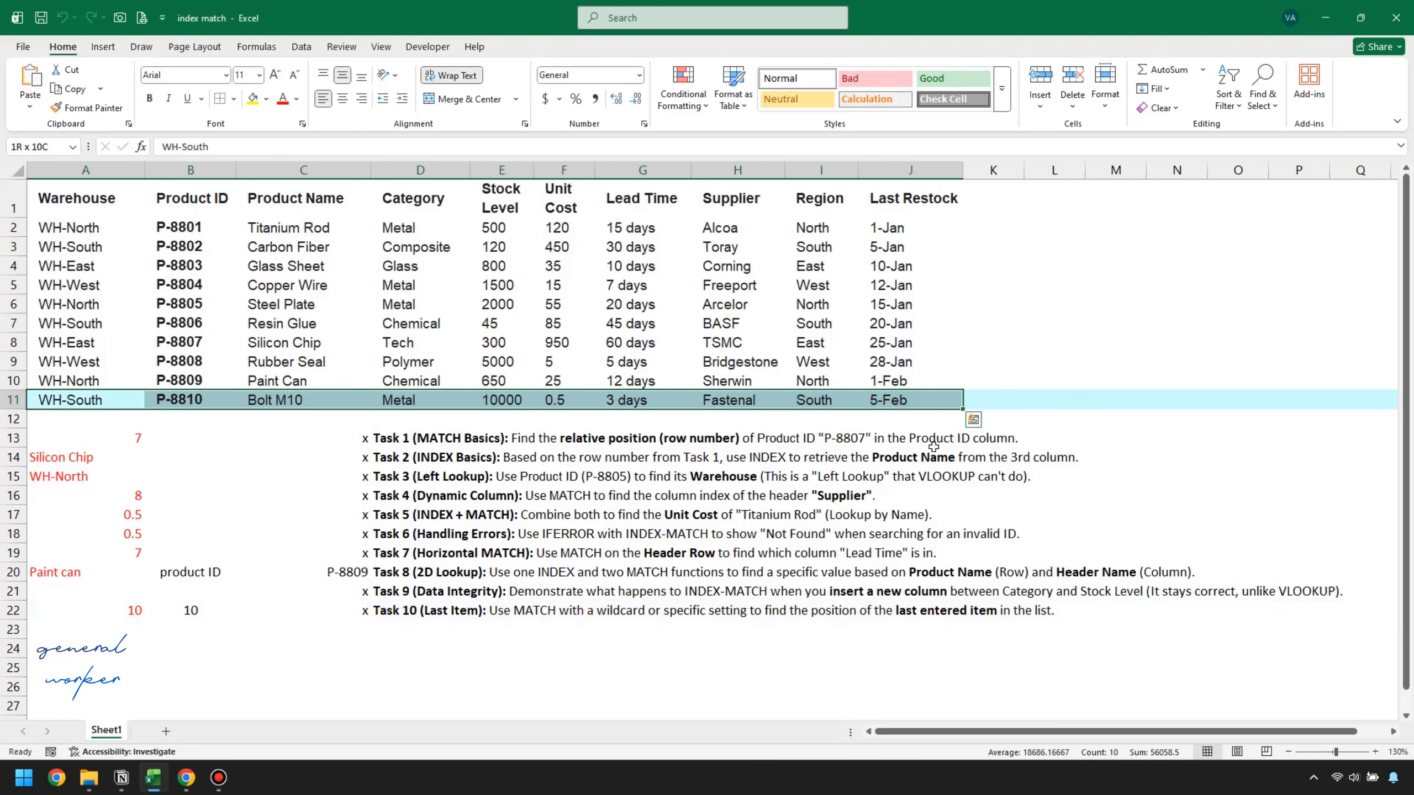
key("Delete")
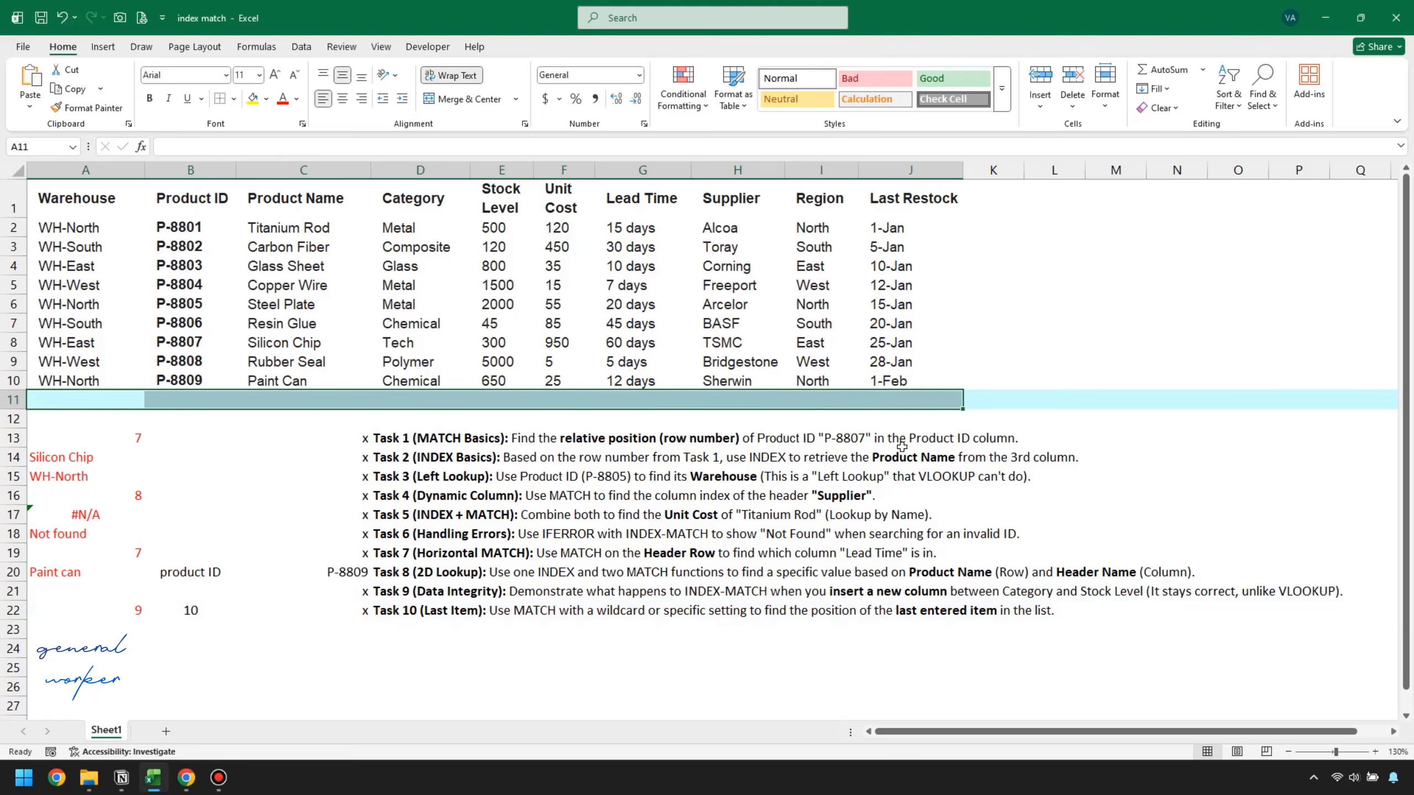
left_click(123, 611)
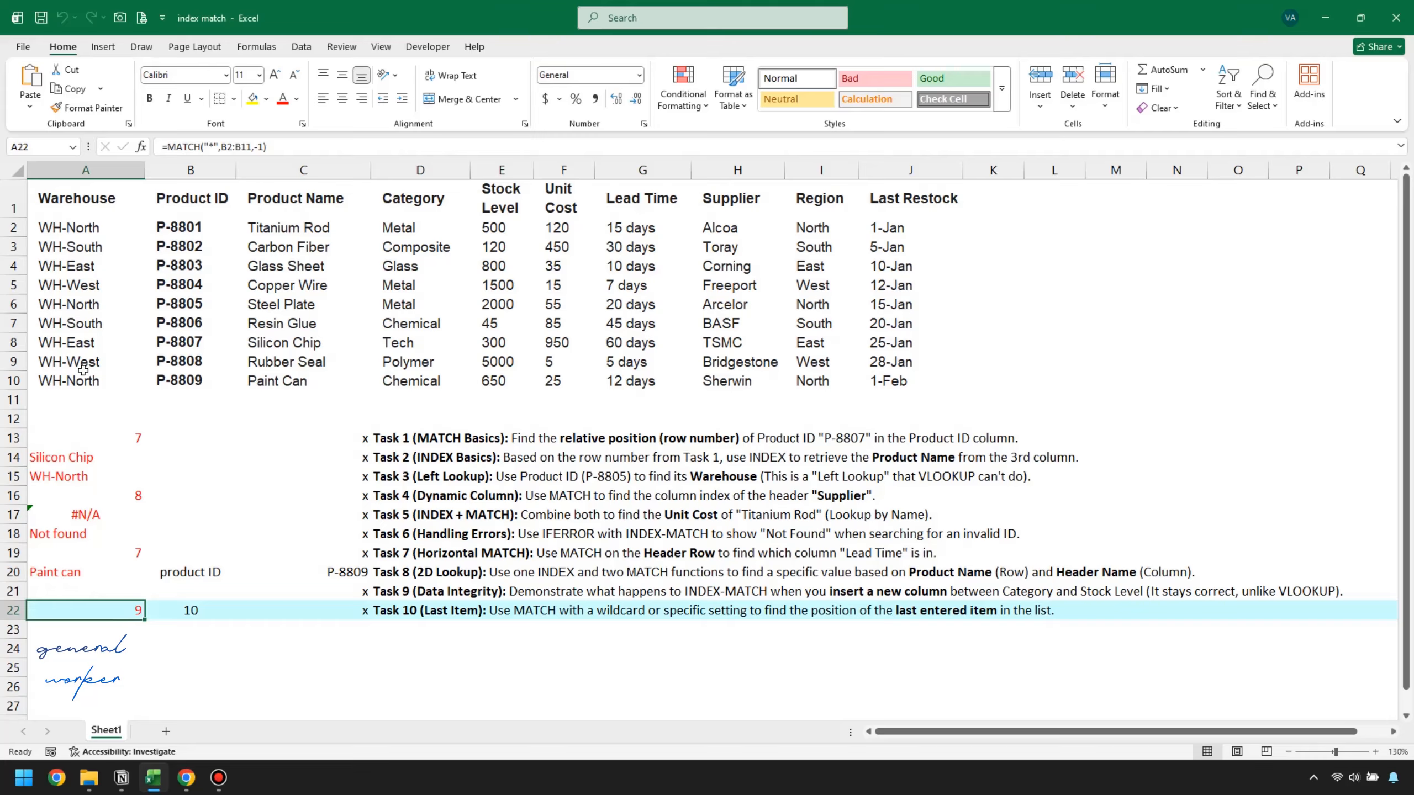
Clear the P-8808 and P-8809 records in rows 9 and 10 and recheck the last-item position in A22
left_click_drag(83, 370, 915, 382)
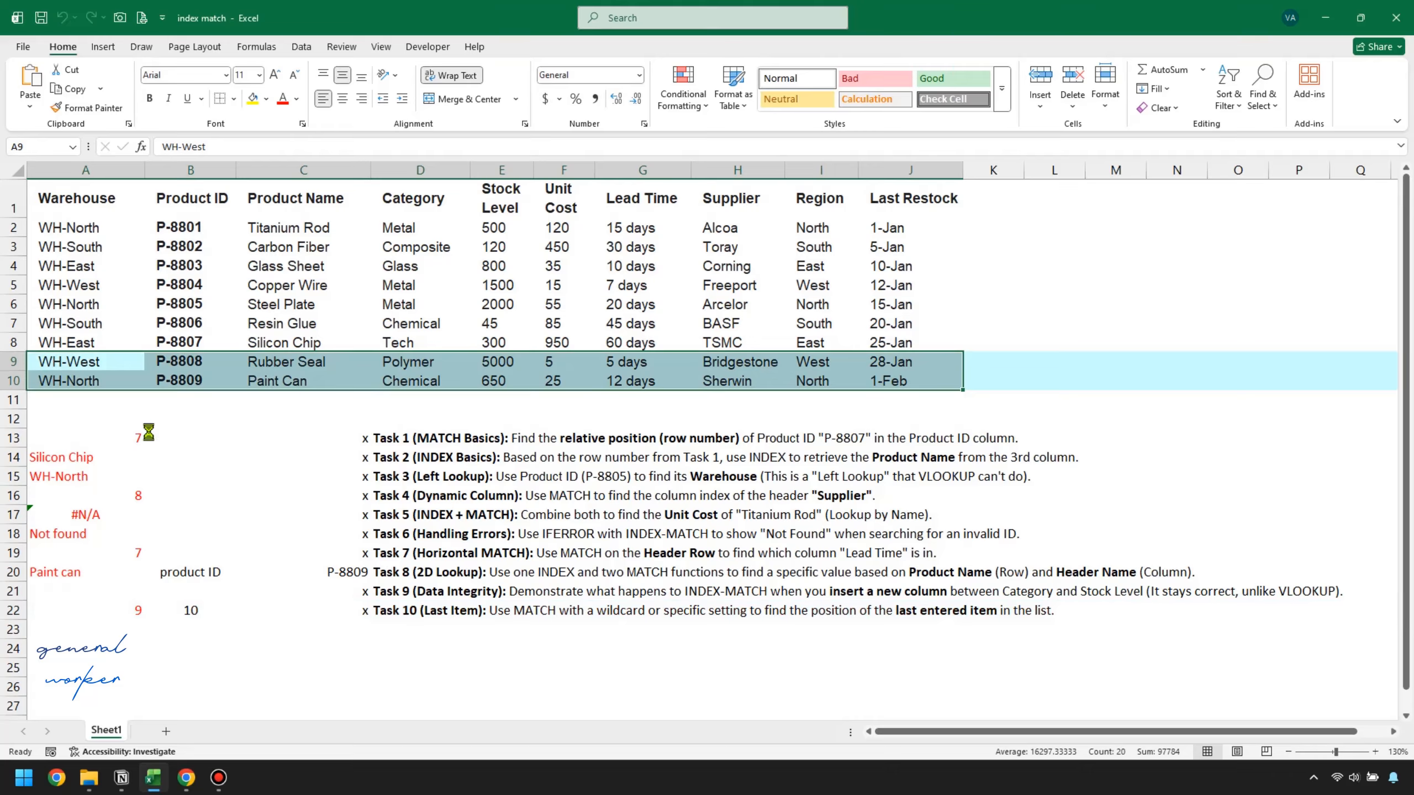
key("Delete")
left_click(112, 607)
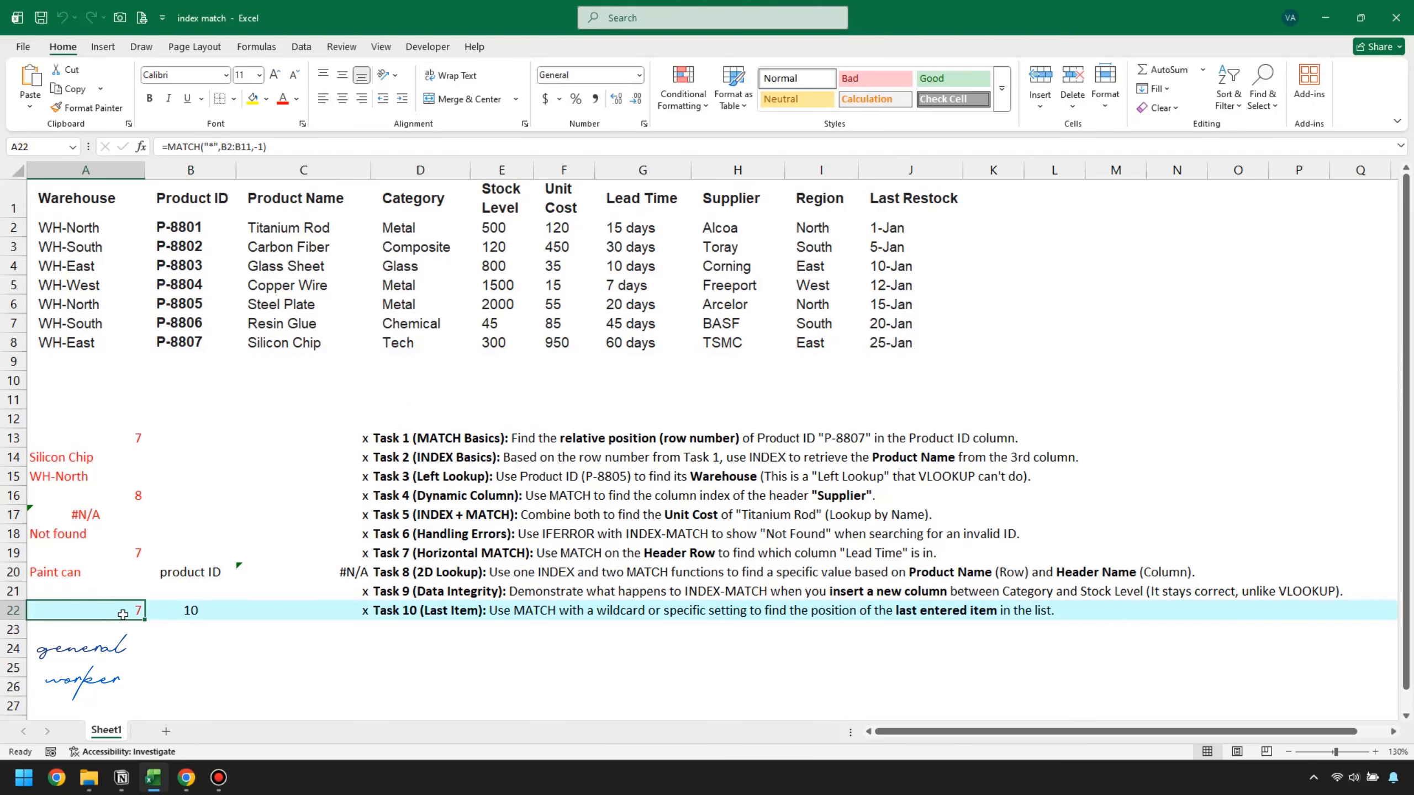